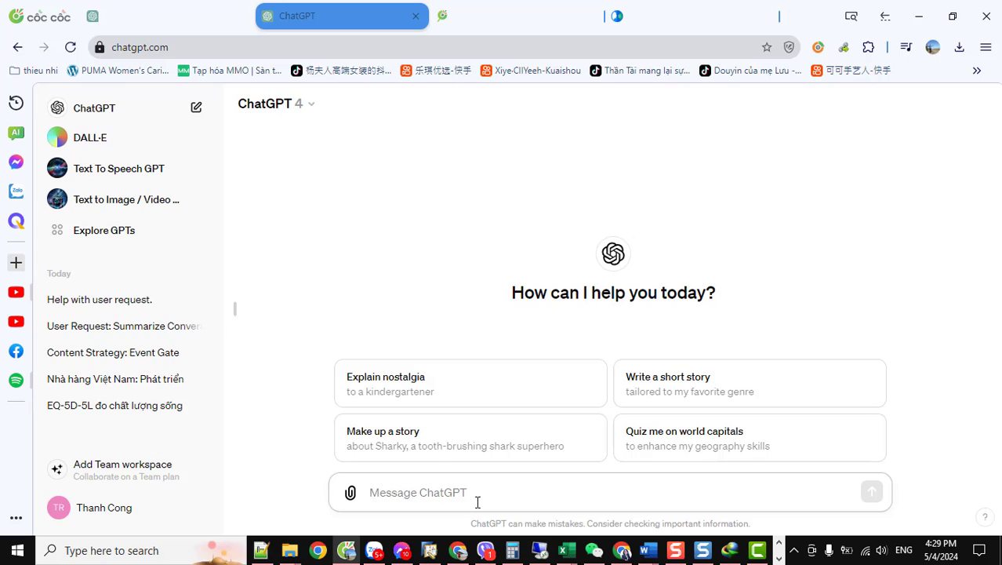
# - Ask ChatGPT "Viết giúp tôi câu chuyện chữa lành khoản 100 từ"
pyautogui.write('Việt ')
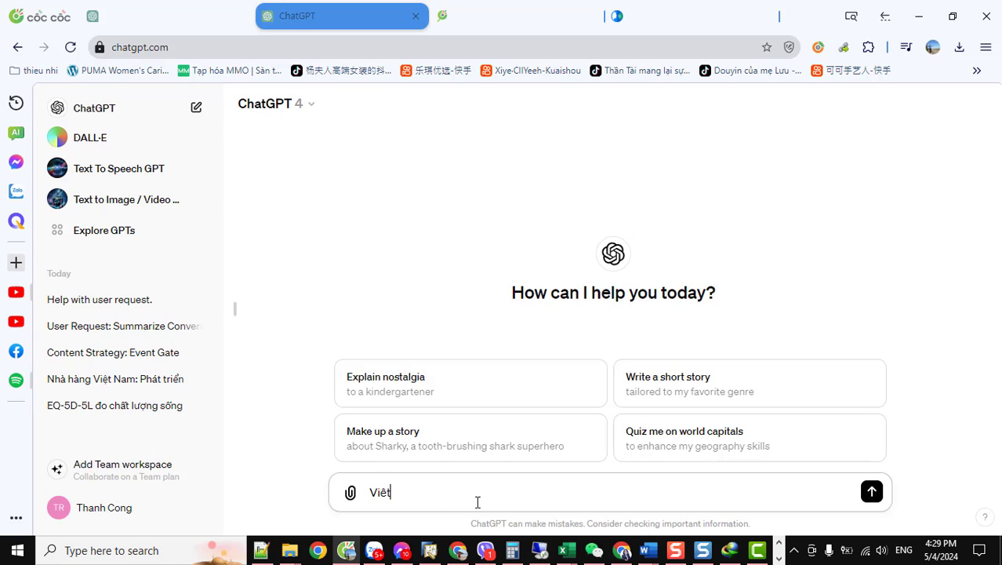
pyautogui.write('giúp tôi')
pyautogui.write(' tu')
pyautogui.write('ru')
pyautogui.press('BackSpace')
pyautogui.press('BackSpace')
pyautogui.press('BackSpace')
pyautogui.write('câu chuyện')
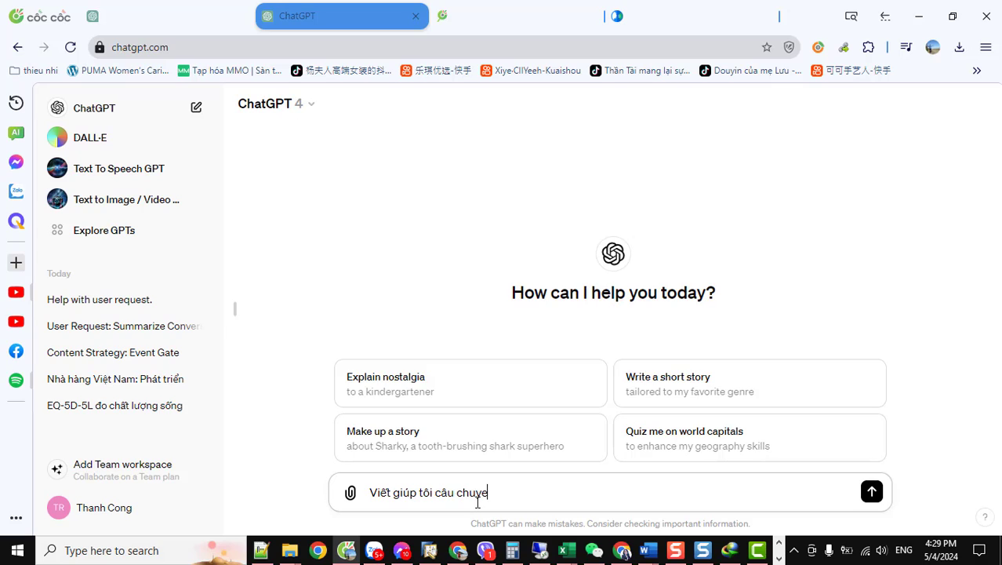
pyautogui.write(' chưa')
pyautogui.write('x lanh')
pyautogui.write(' khoaj3')
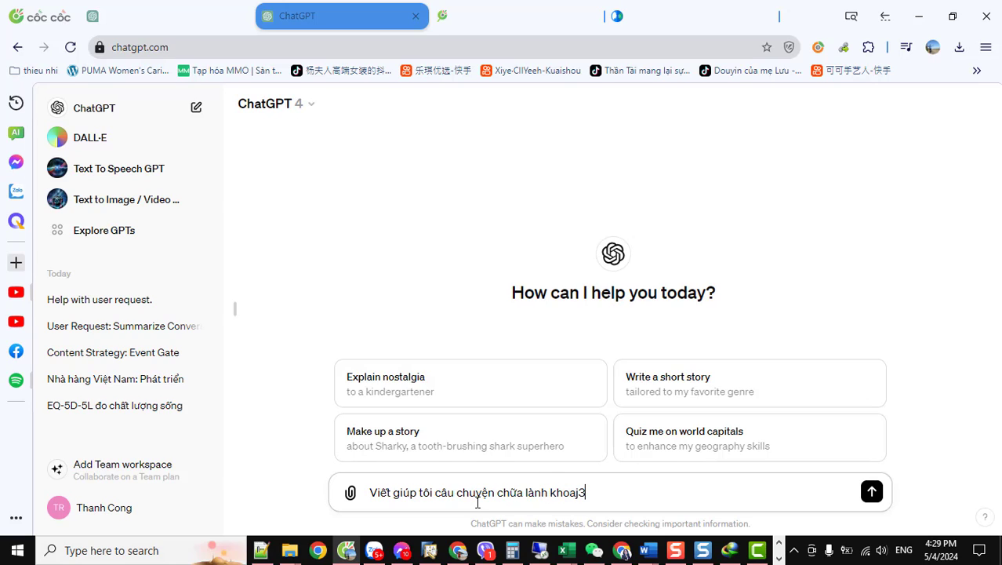
pyautogui.write('nr 100 t')
pyautogui.write('uwf')
pyautogui.press('Return')
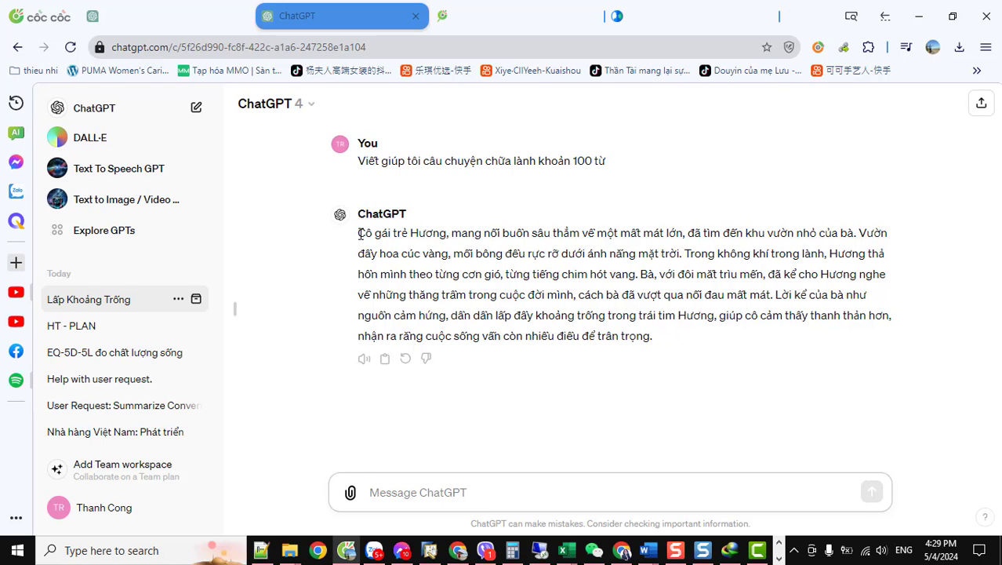
# - Copy the story's opening through "hoa cúc vàng", switch to CapCut, and paste it as the content of a new default text clip
pyautogui.moveTo(361, 234); pyautogui.dragTo(448, 253)
pyautogui.hotkey('ctrl', 'c')
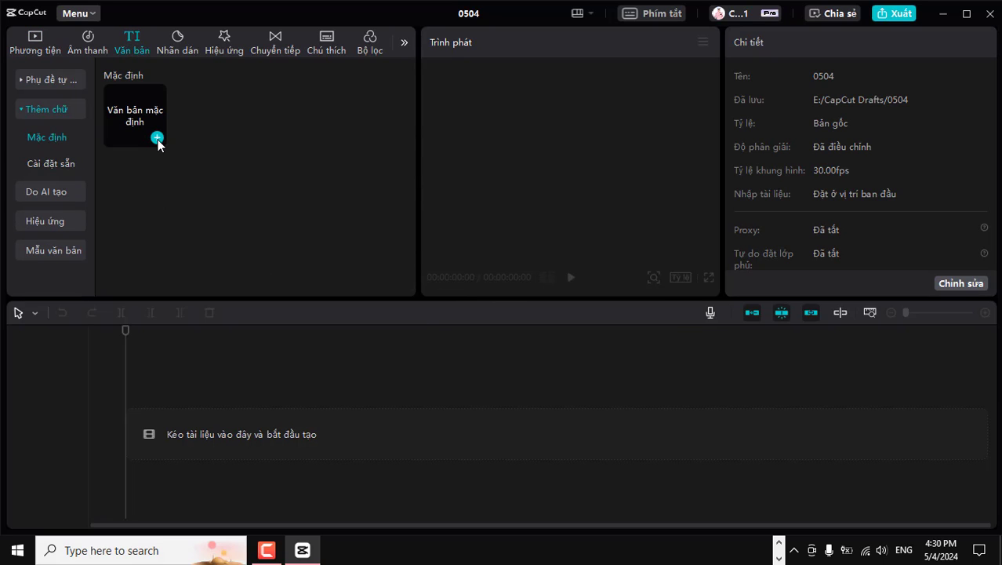
pyautogui.click(157, 137)
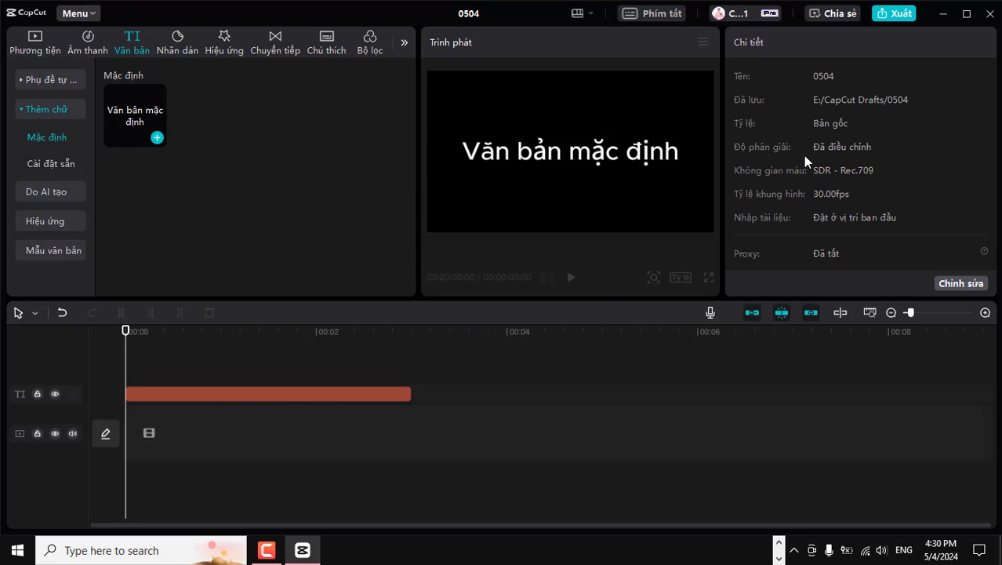
pyautogui.click(278, 401)
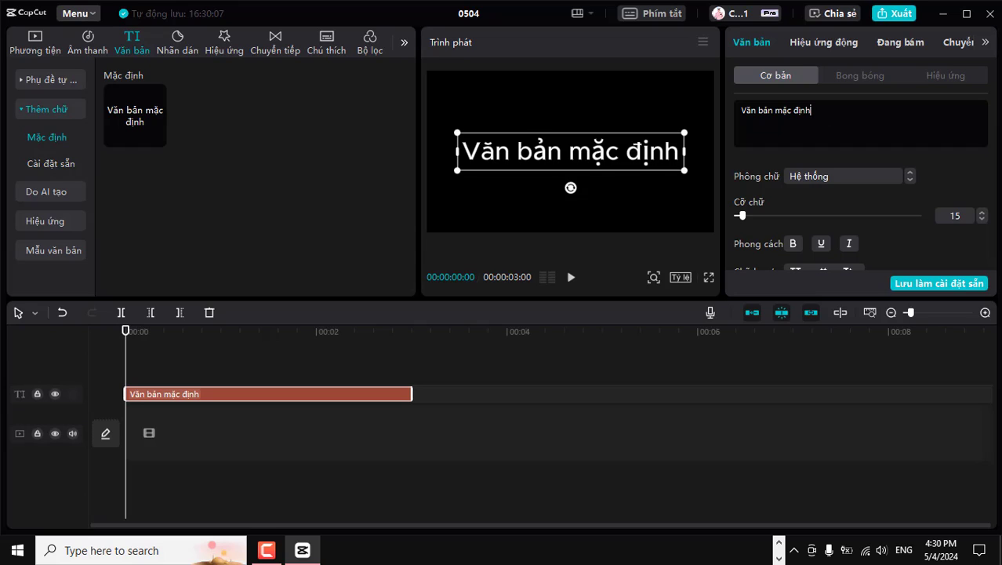
pyautogui.tripleClick(744, 110)
pyautogui.hotkey('ctrl', 'v')
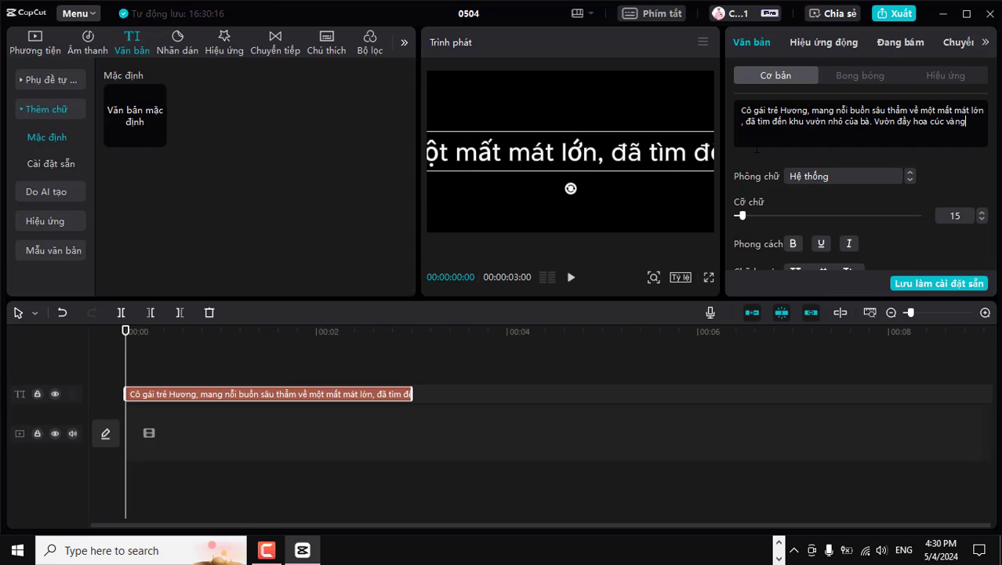
# - Set the caption's font to Tiên nữ and apply the yellow preset text style
pyautogui.click(822, 173)
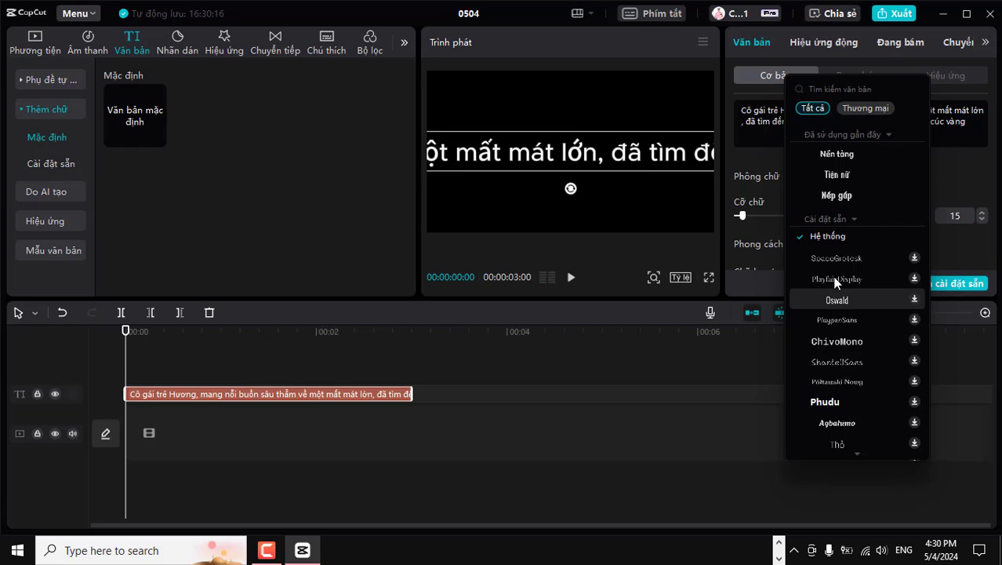
pyautogui.scroll(-3, 836, 282)
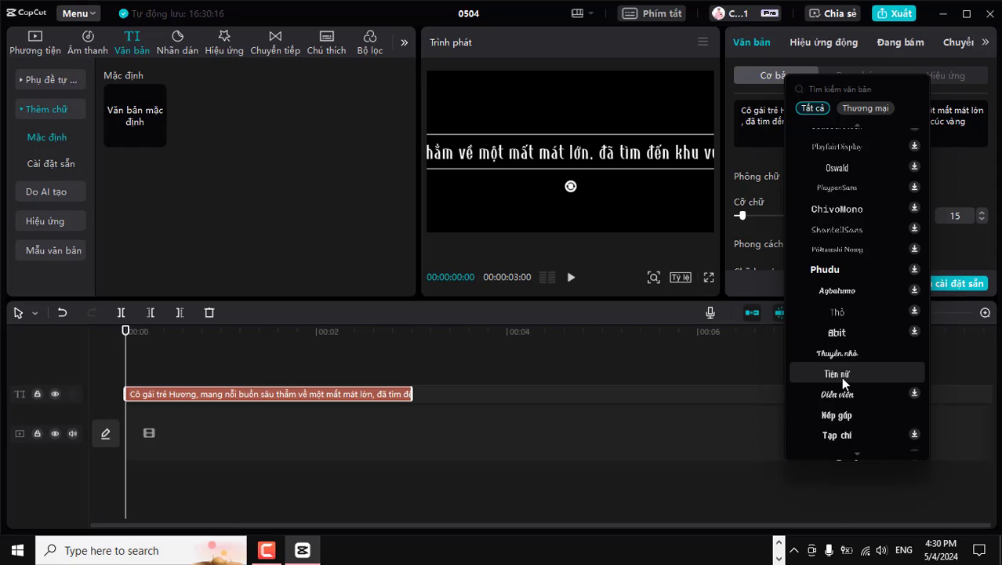
pyautogui.click(842, 375)
pyautogui.scroll(-5, 831, 203)
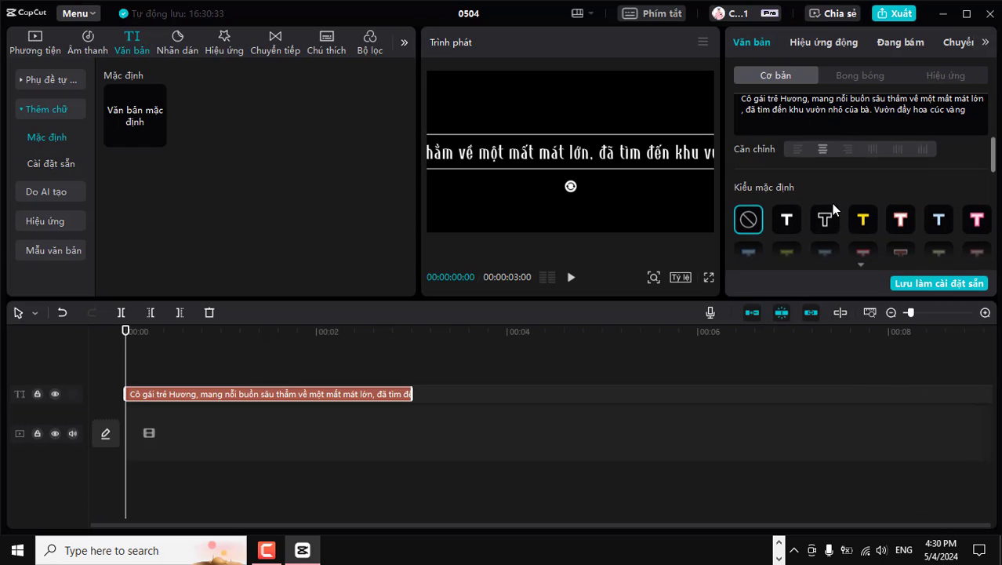
pyautogui.click(860, 209)
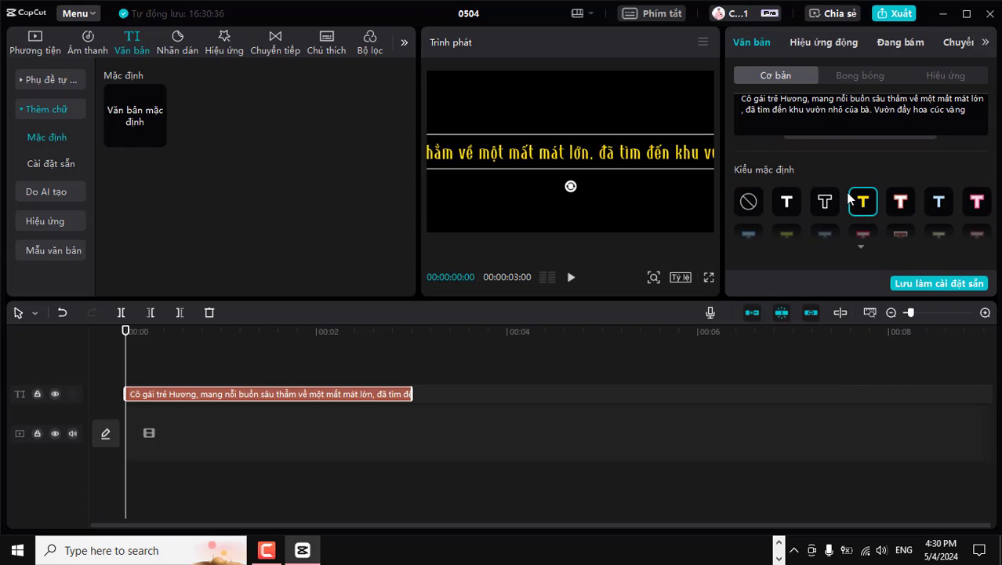
# - Break the caption into two lines after "mất mát lớ", starting the second line with ", đã tìm đến"
pyautogui.scroll(2, 811, 138)
pyautogui.scroll(3, 810, 138)
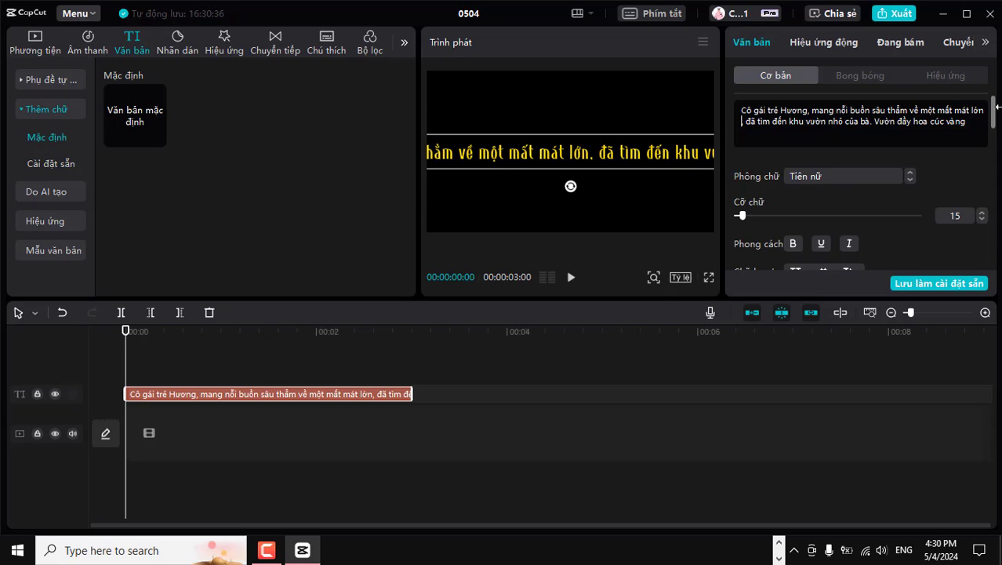
pyautogui.press('BackSpace')
pyautogui.press('Delete')
pyautogui.press('Return')
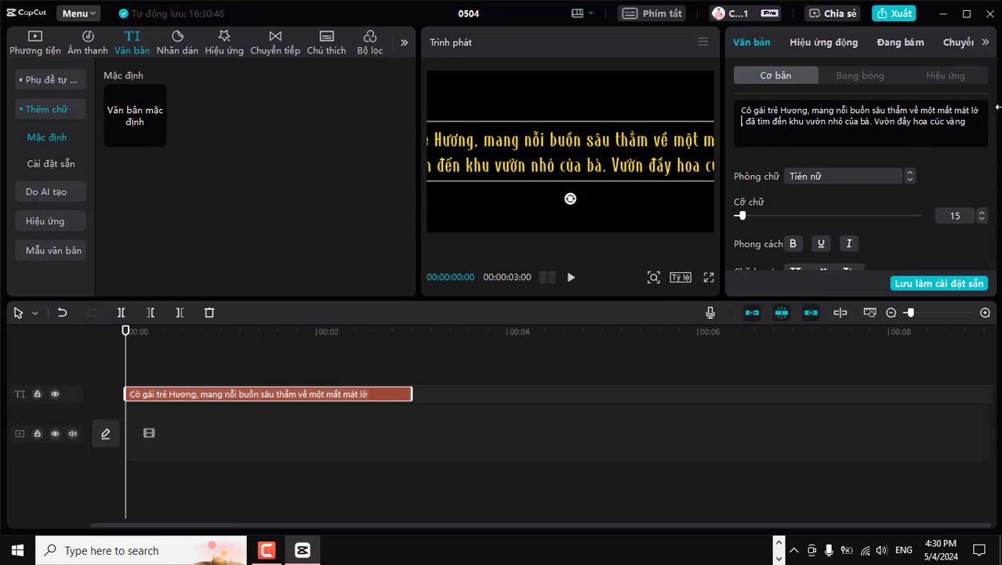
# - Reduce the caption's font size to 9
pyautogui.click(981, 218)
pyautogui.click(981, 219)
pyautogui.click(980, 219)
pyautogui.click(981, 218)
pyautogui.click(980, 219)
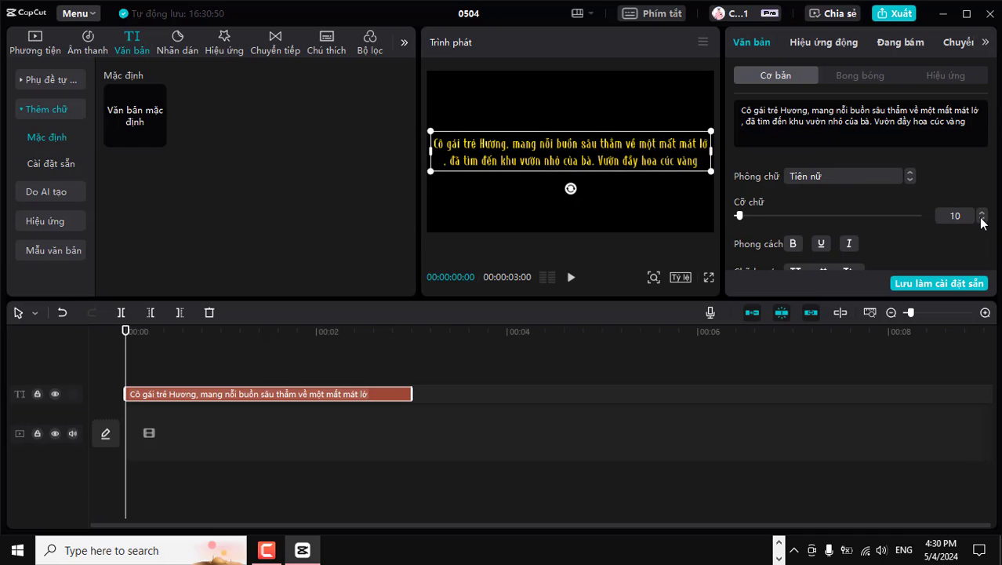
pyautogui.click(981, 218)
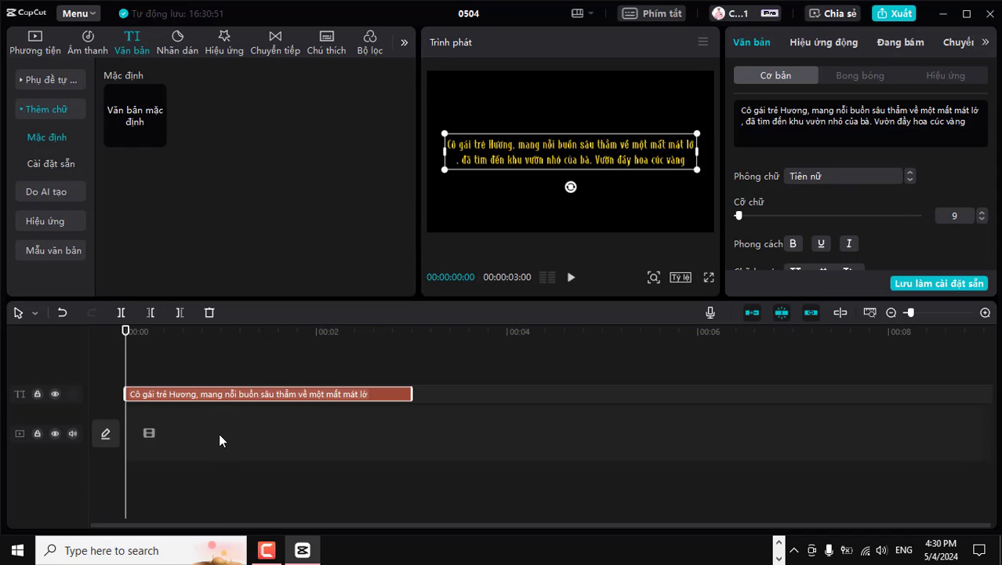
# - Duplicate the text clip and place the copy just after the original on the same track
pyautogui.click(271, 417)
pyautogui.click(261, 392)
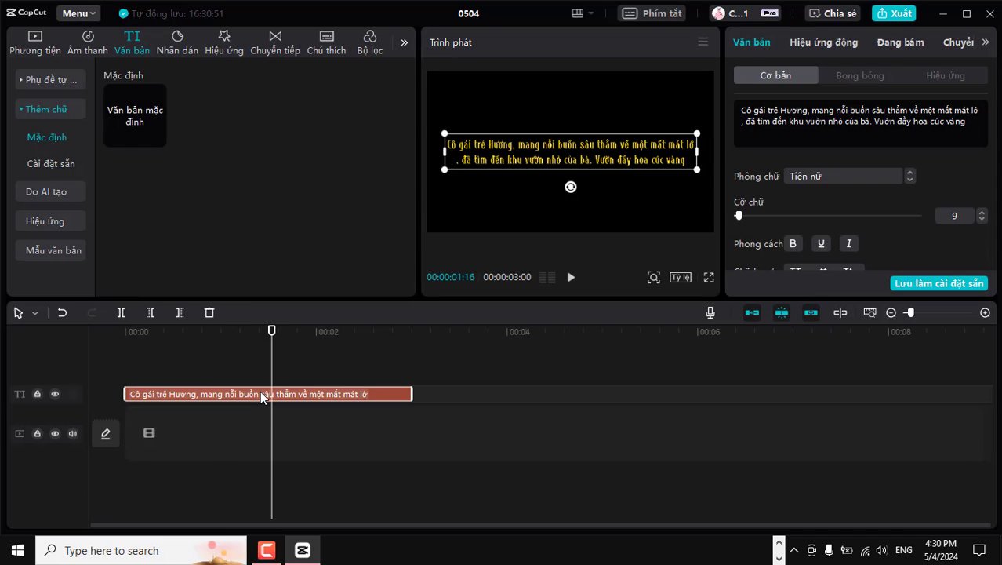
pyautogui.hotkey('ctrl', 'v')
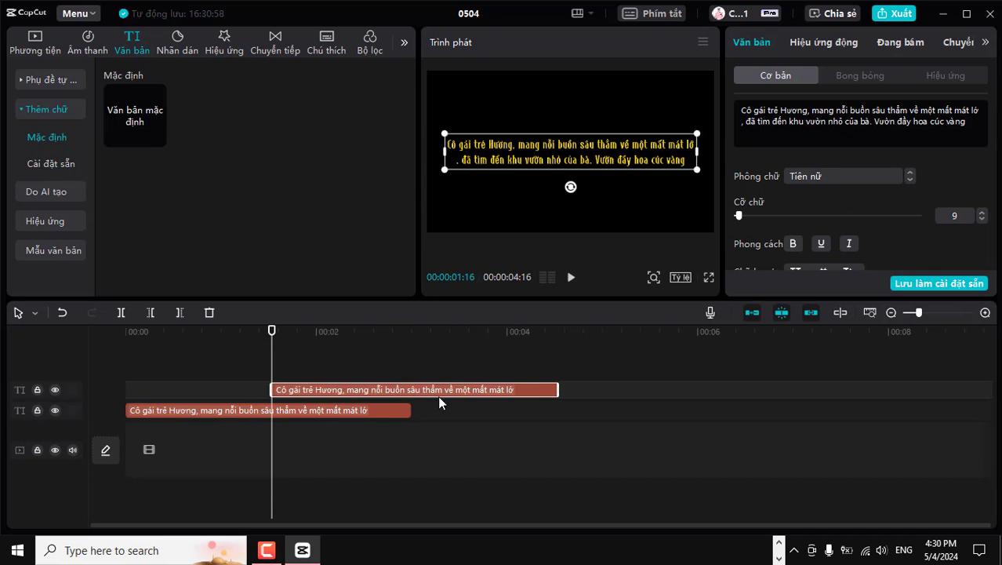
pyautogui.moveTo(438, 396); pyautogui.dragTo(569, 413)
# - Replace the second clip's text with the ChatGPT story passage from "mỗi bông đều rực rỡ" to "chim hót vang", without the leading space
pyautogui.press('ctrl+super+Left')
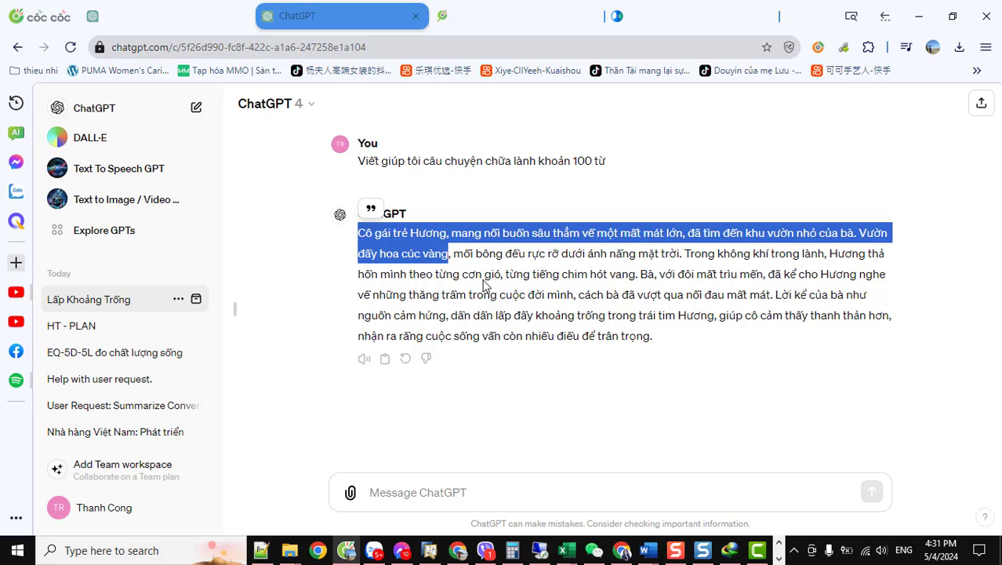
pyautogui.moveTo(483, 285); pyautogui.dragTo(636, 274)
pyautogui.hotkey('ctrl', 'c')
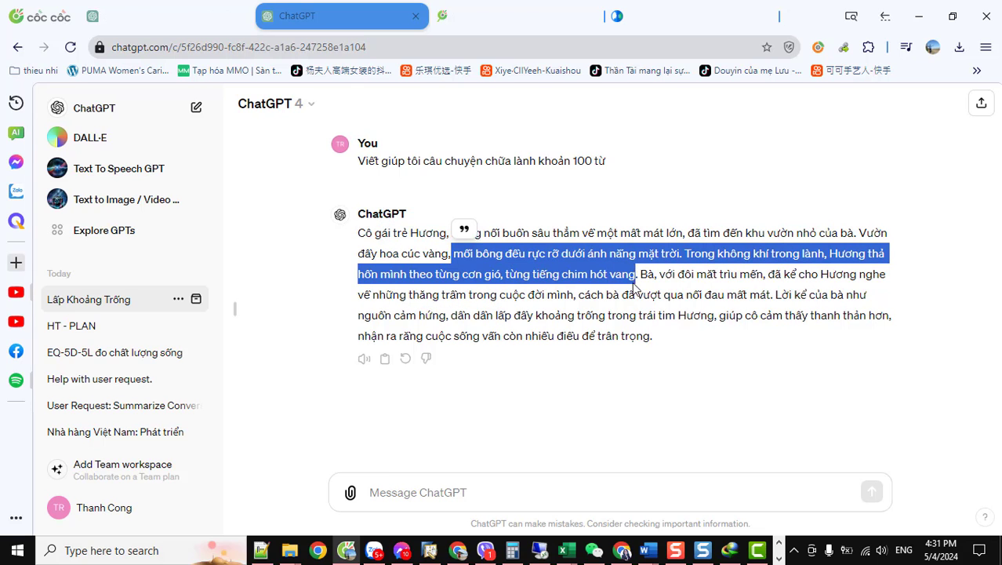
pyautogui.press('ctrl+super+Right')
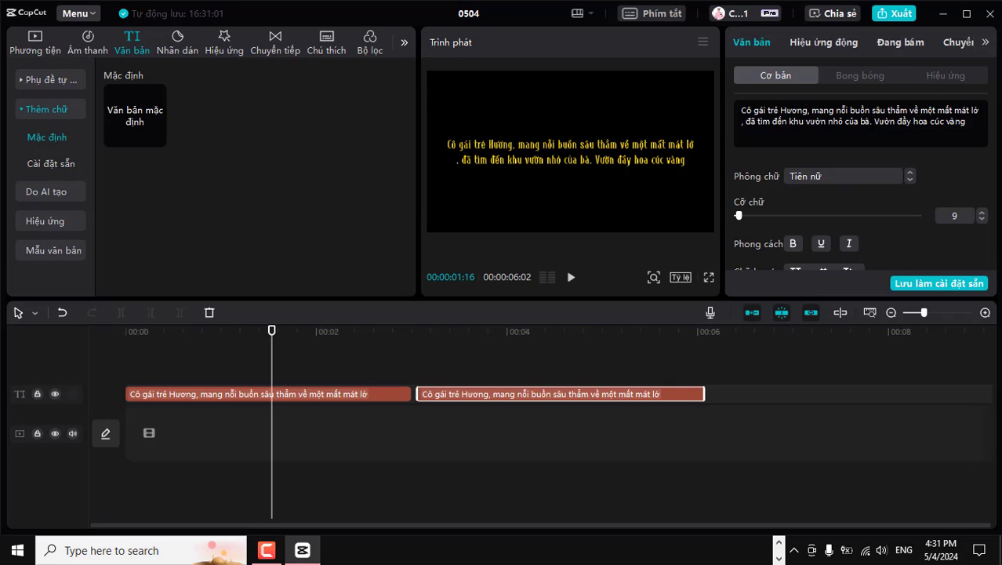
pyautogui.hotkey('ctrl', 'a')
pyautogui.hotkey('ctrl', 'v')
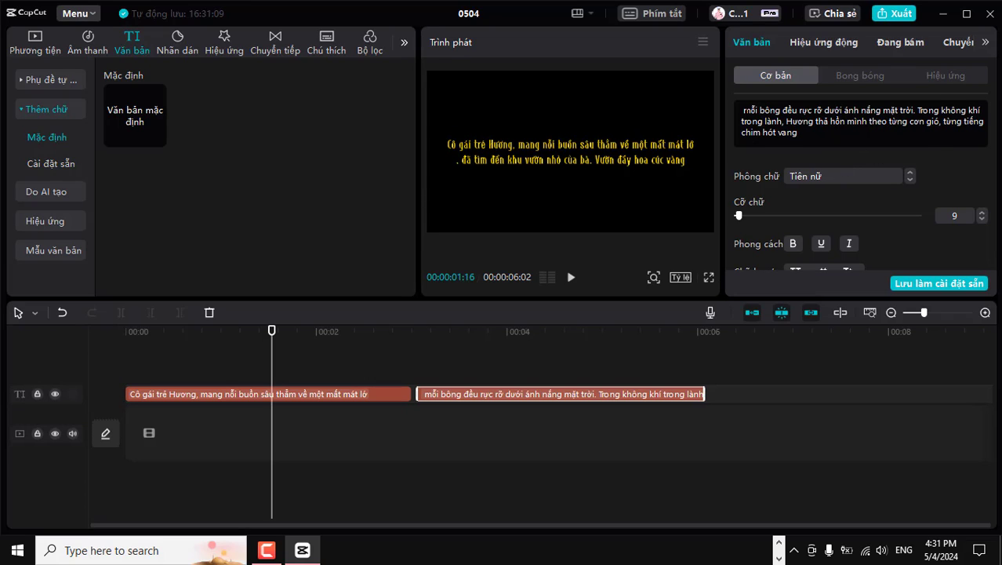
pyautogui.press('BackSpace')
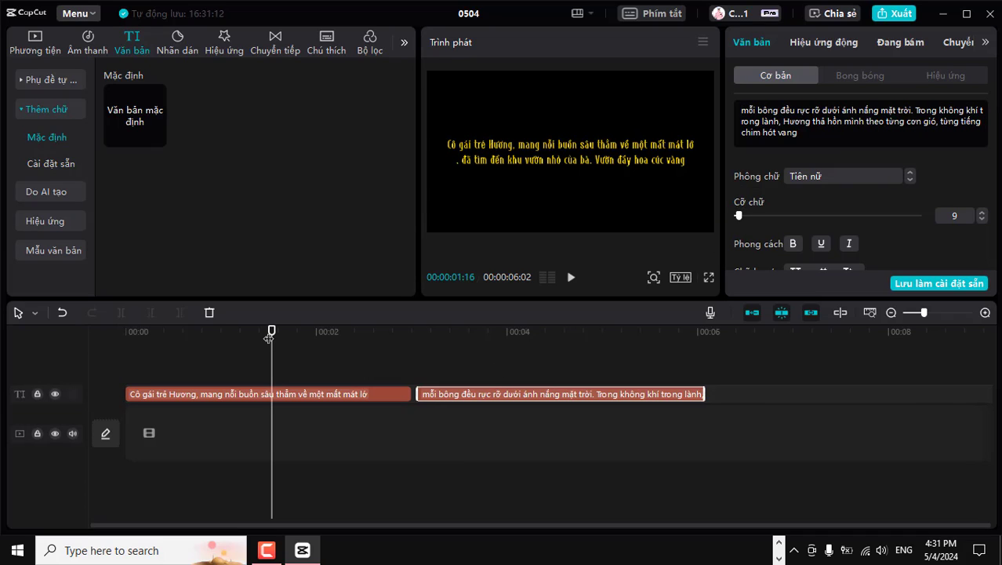
# - Preview the second caption and split it into three lines, breaking after "mặt trời." and "trong lành,"
pyautogui.moveTo(273, 331); pyautogui.dragTo(523, 348)
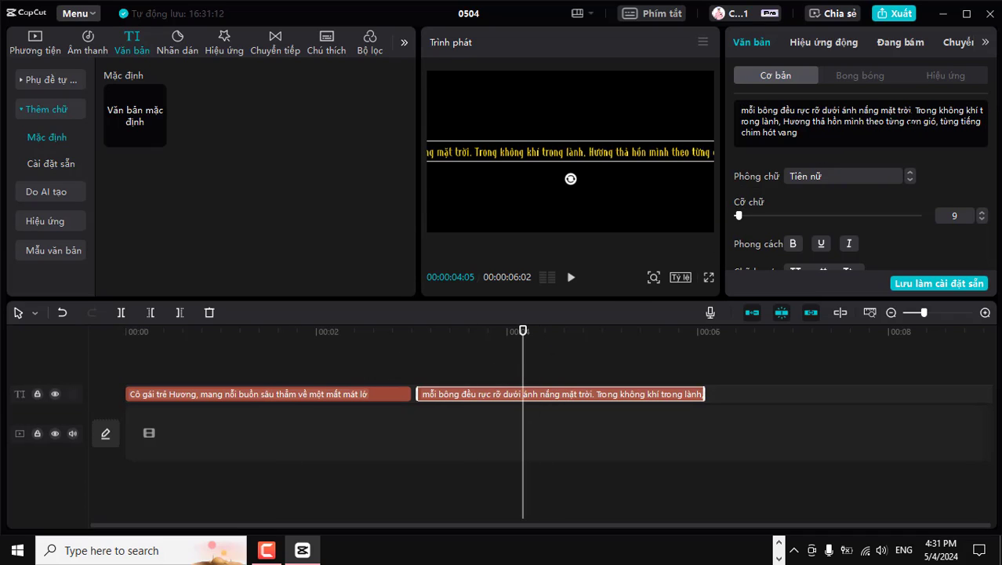
pyautogui.press('Return')
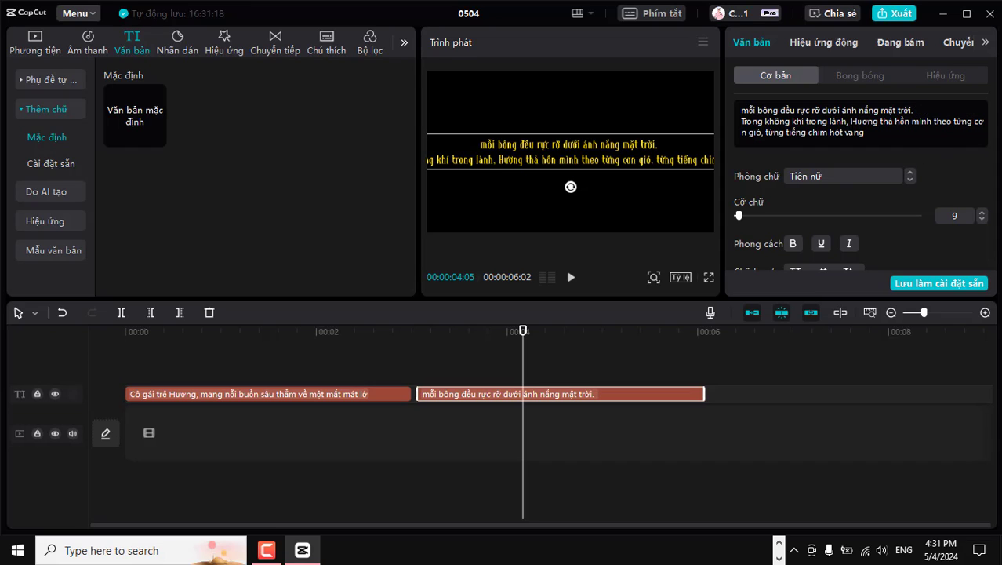
pyautogui.press('Return')
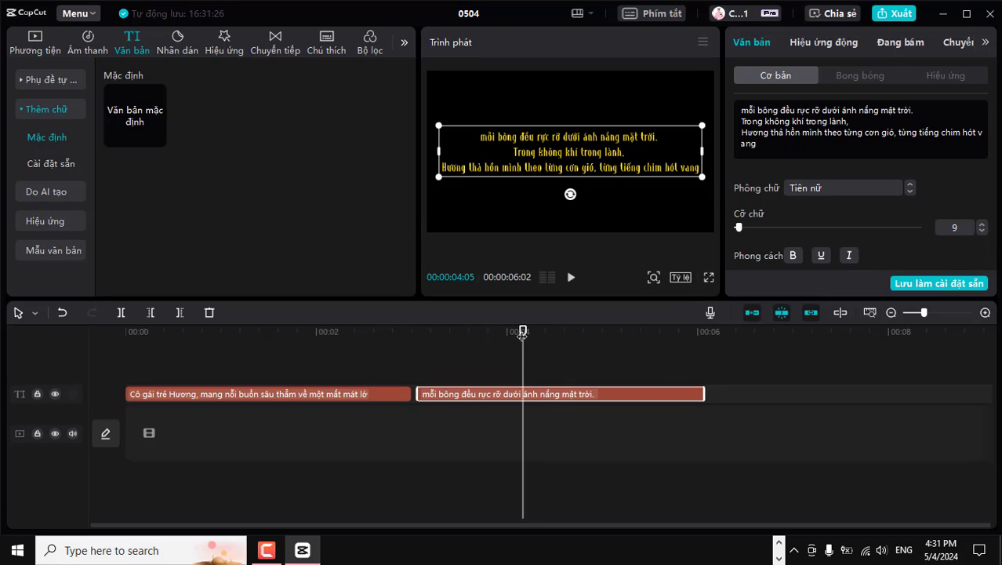
# - Add a copy of the second text clip right after it and replace its text with the ChatGPT passage from "Bà, với" to "nguồn cảm hứng"
pyautogui.moveTo(523, 333); pyautogui.dragTo(719, 354)
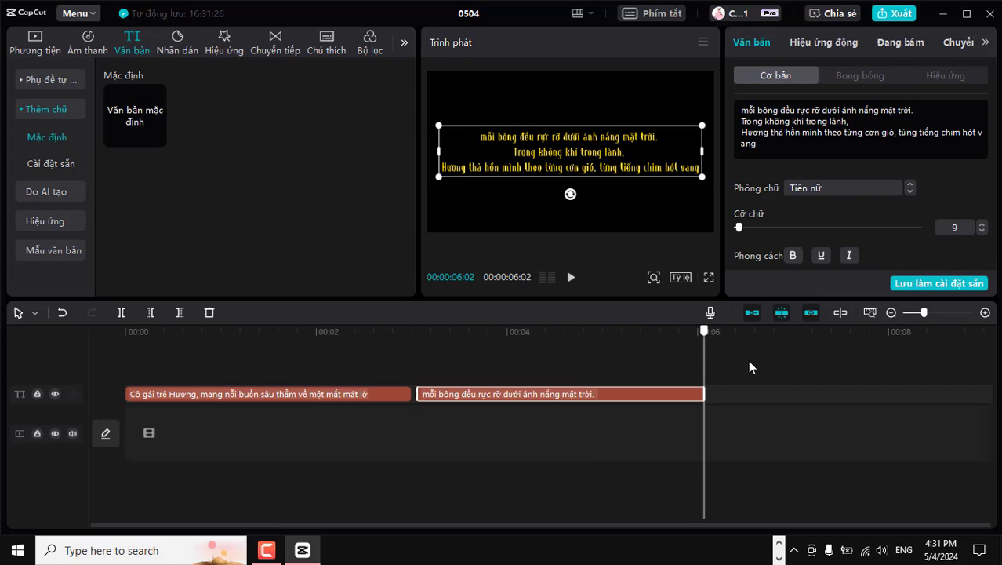
pyautogui.click(911, 312)
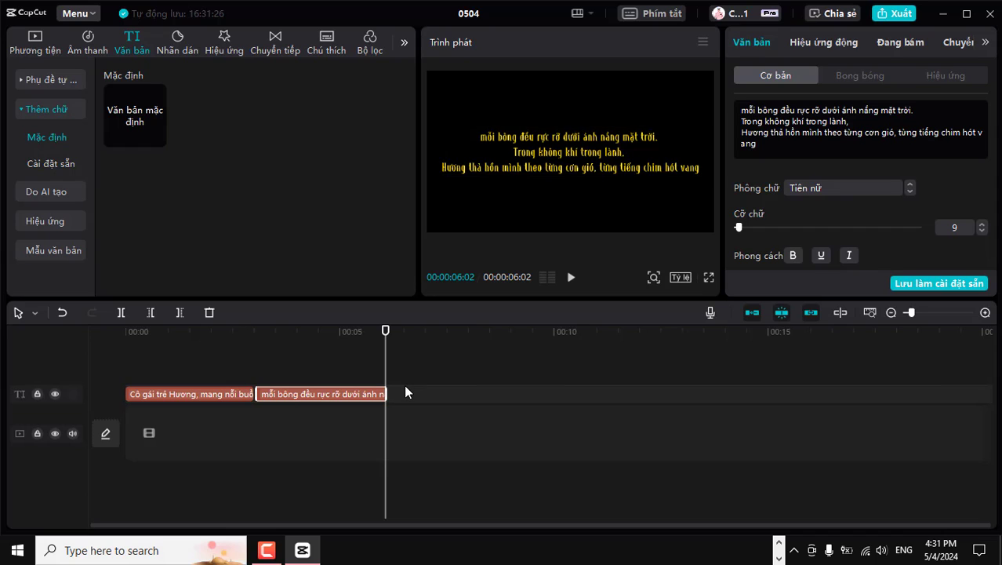
pyautogui.hotkey('alt', 'Tab')
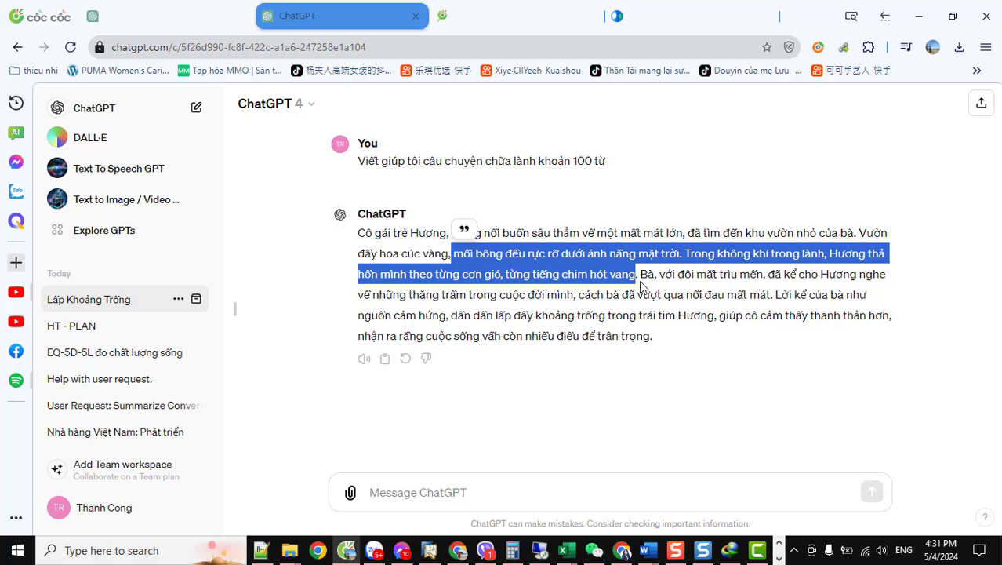
pyautogui.moveTo(641, 279); pyautogui.dragTo(447, 312)
pyautogui.hotkey('ctrl', 'c')
pyautogui.hotkey('alt', 'Tab')
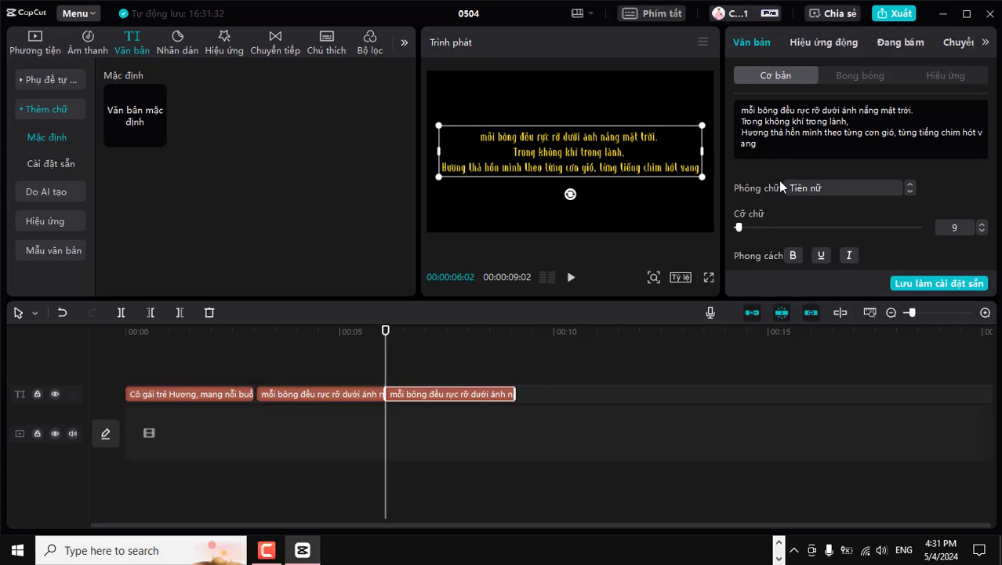
pyautogui.click(744, 157)
pyautogui.hotkey('ctrl', 'a')
pyautogui.hotkey('ctrl', 'v')
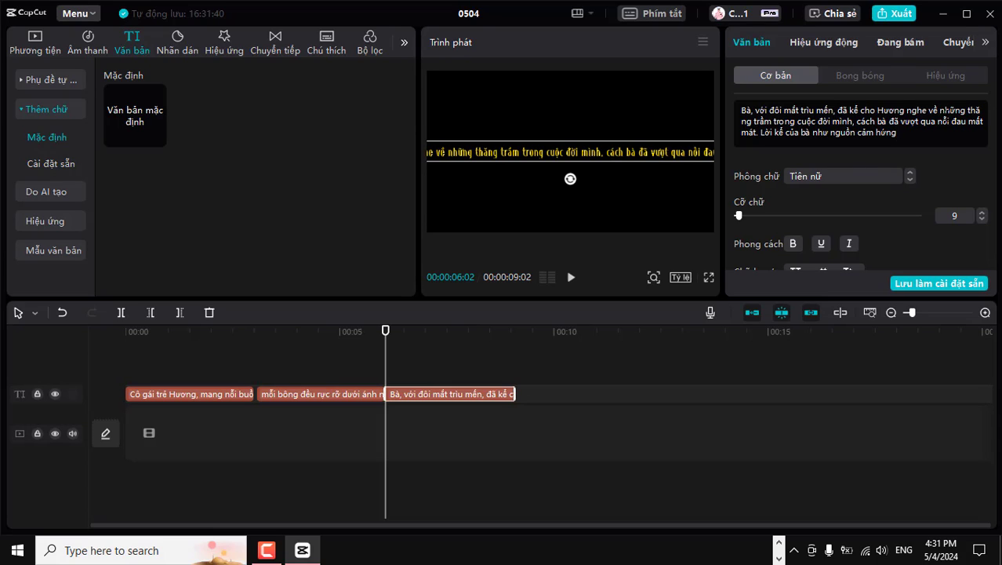
# - Split the third caption into three lines before "thăng trầm" and "Lời kể", and shrink it slightly to fit the preview frame
pyautogui.press('Return')
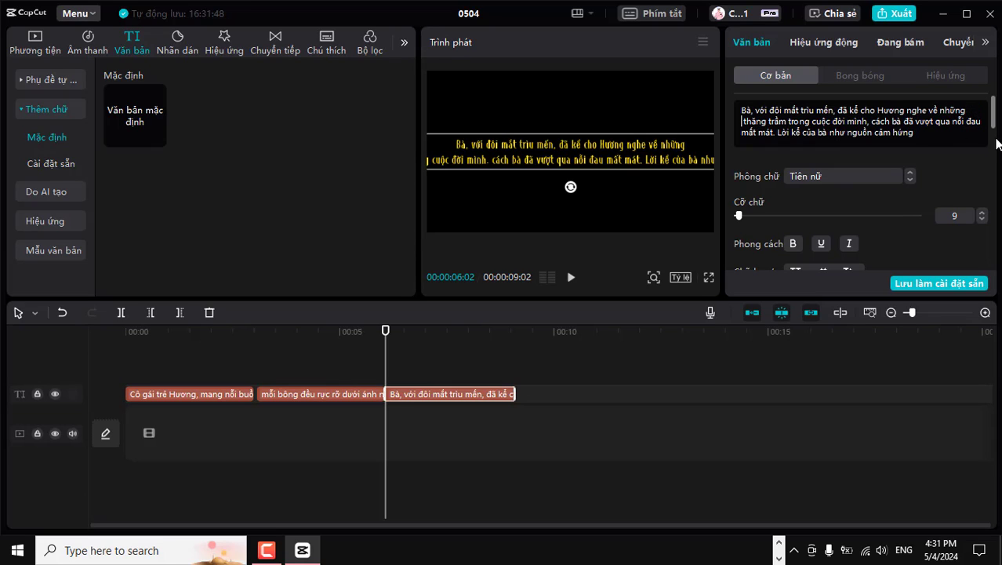
pyautogui.press('Delete')
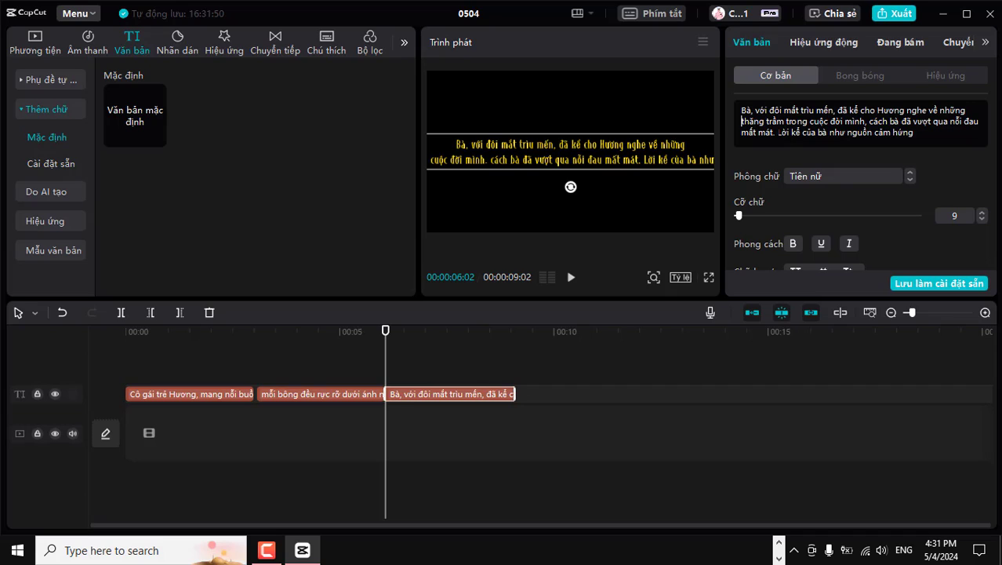
pyautogui.press('Return')
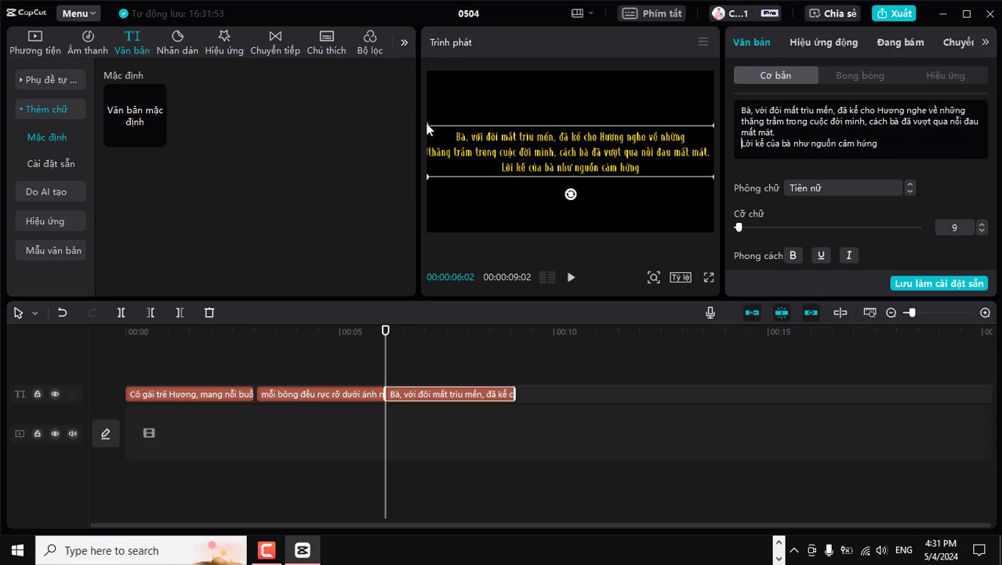
pyautogui.moveTo(426, 125); pyautogui.dragTo(436, 128)
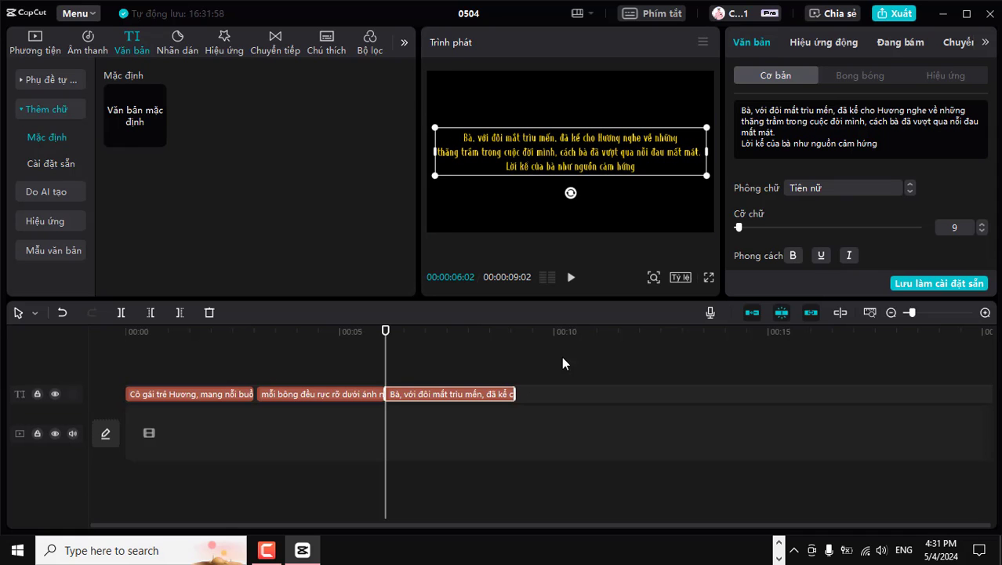
# - Copy the closing passage of the ChatGPT story, from "dần dần lấp đầy" to "trân trọng.", and return to CapCut
pyautogui.hotkey('alt', 'Tab')
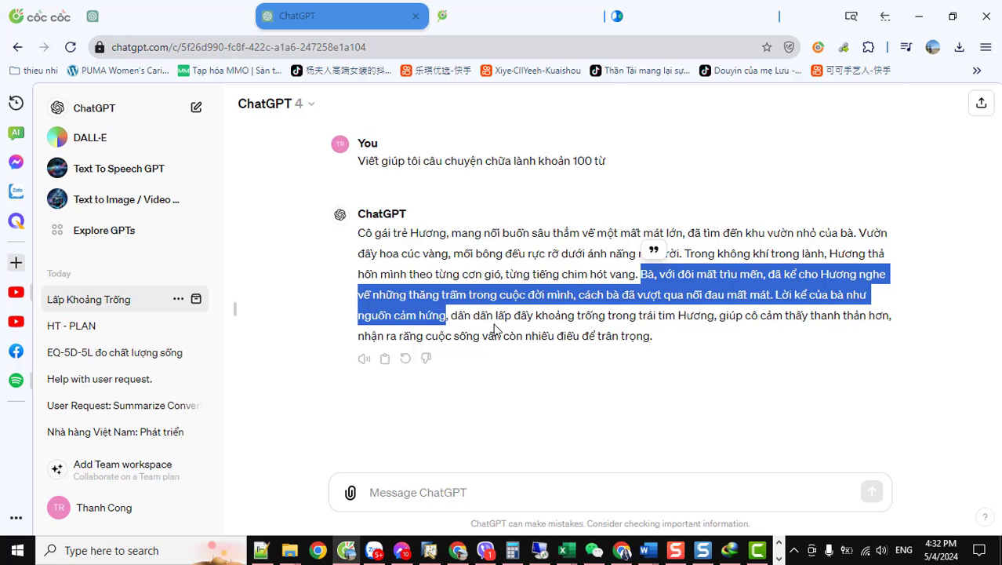
pyautogui.moveTo(452, 315); pyautogui.dragTo(652, 332)
pyautogui.hotkey('alt', 'Tab')
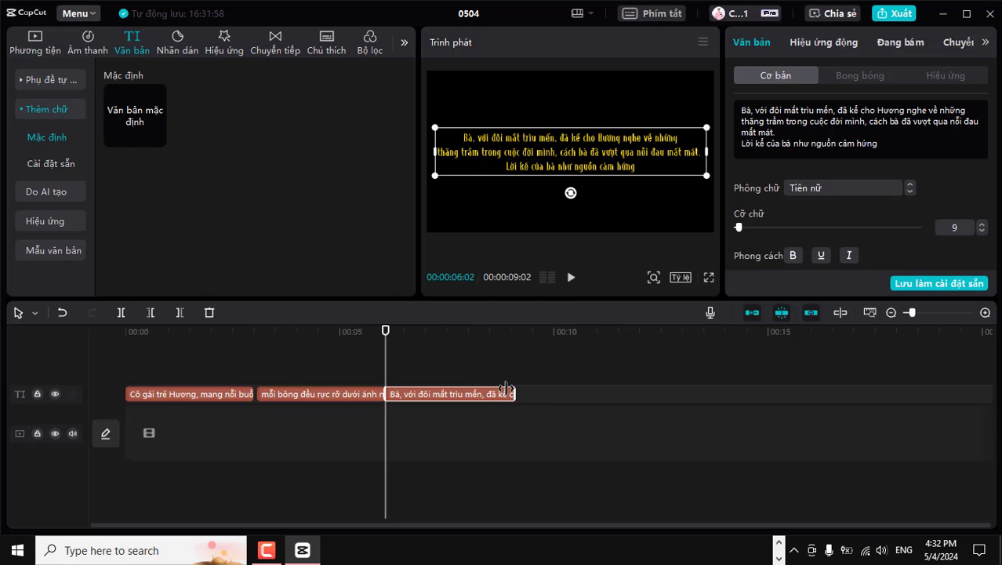
# - Add a copy of the third text clip and place it right after the original on the same track
pyautogui.moveTo(386, 333); pyautogui.dragTo(514, 334)
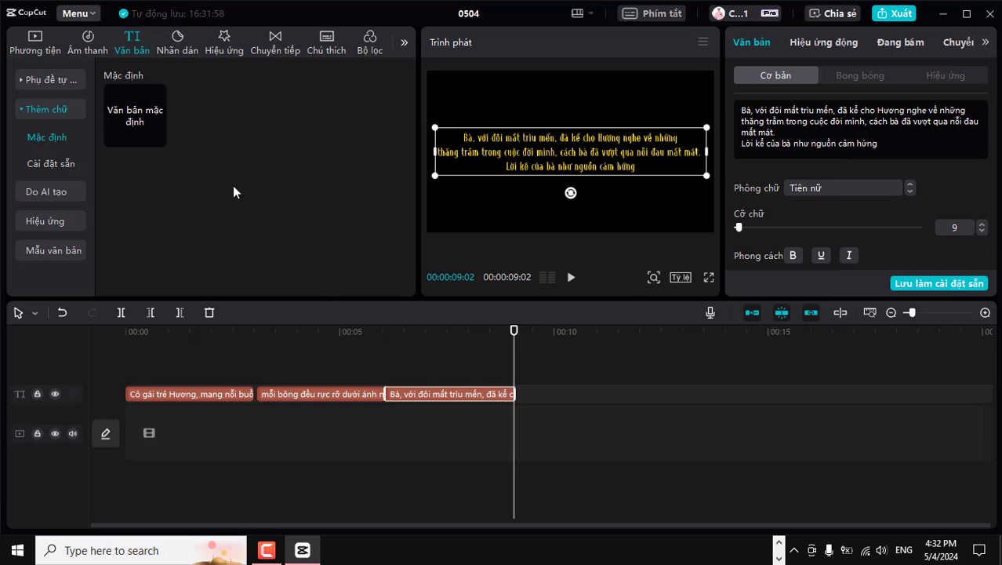
pyautogui.click(448, 432)
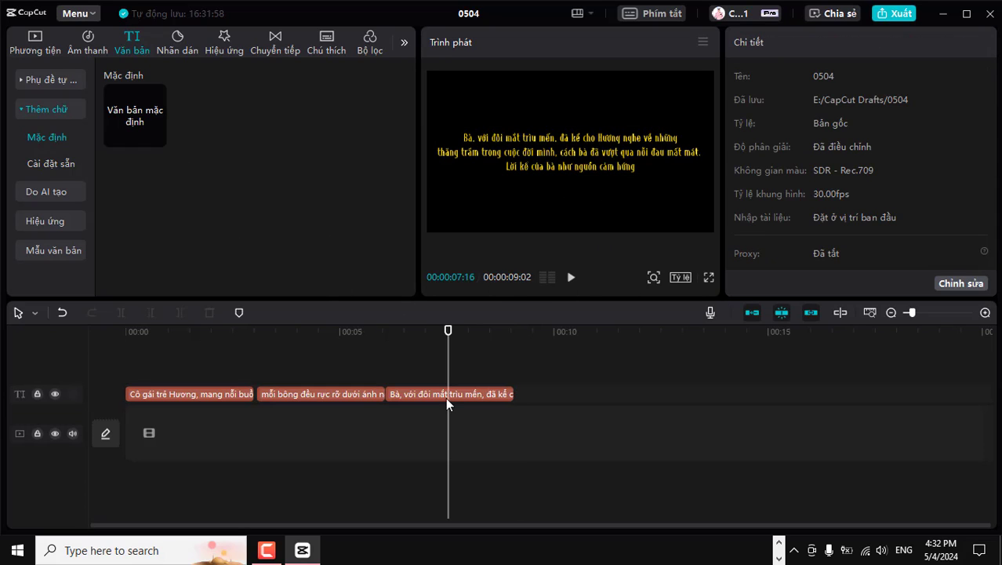
pyautogui.click(447, 393)
pyautogui.hotkey('ctrl', 'v')
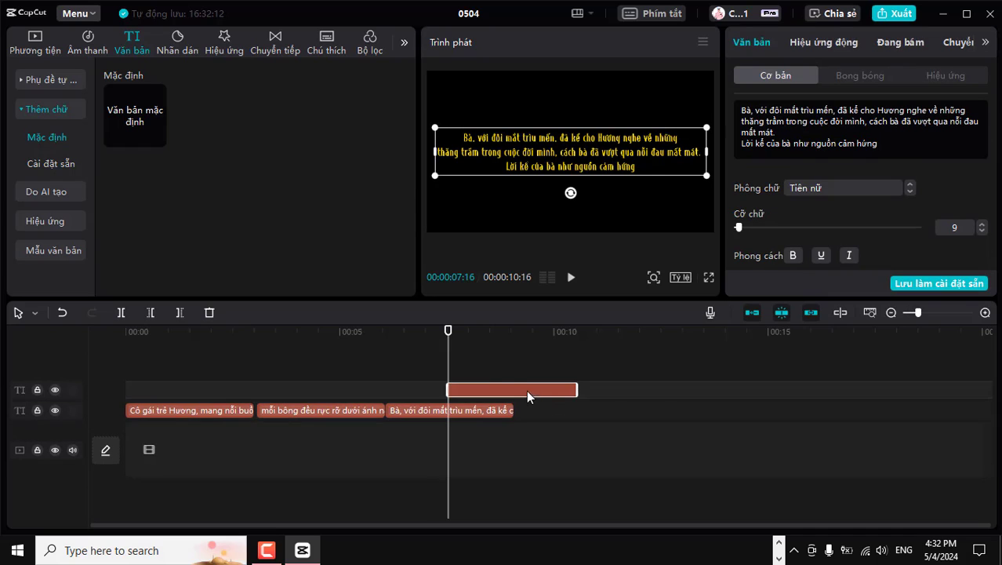
pyautogui.moveTo(527, 390); pyautogui.dragTo(598, 414)
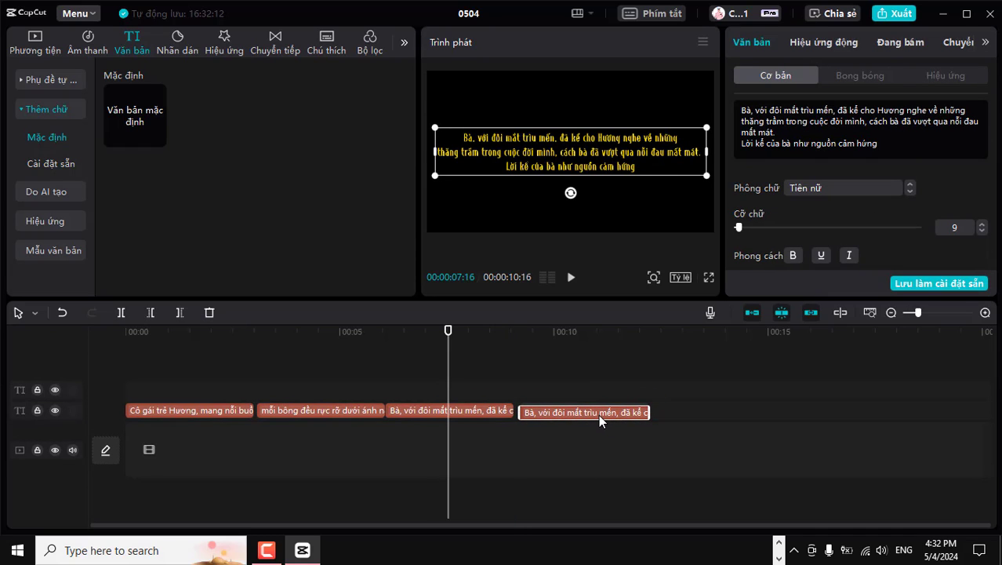
# - Replace the fourth clip's text with the ChatGPT passage from "dần dần lấp đầy" to "trân trọng."
pyautogui.hotkey('alt', 'Tab')
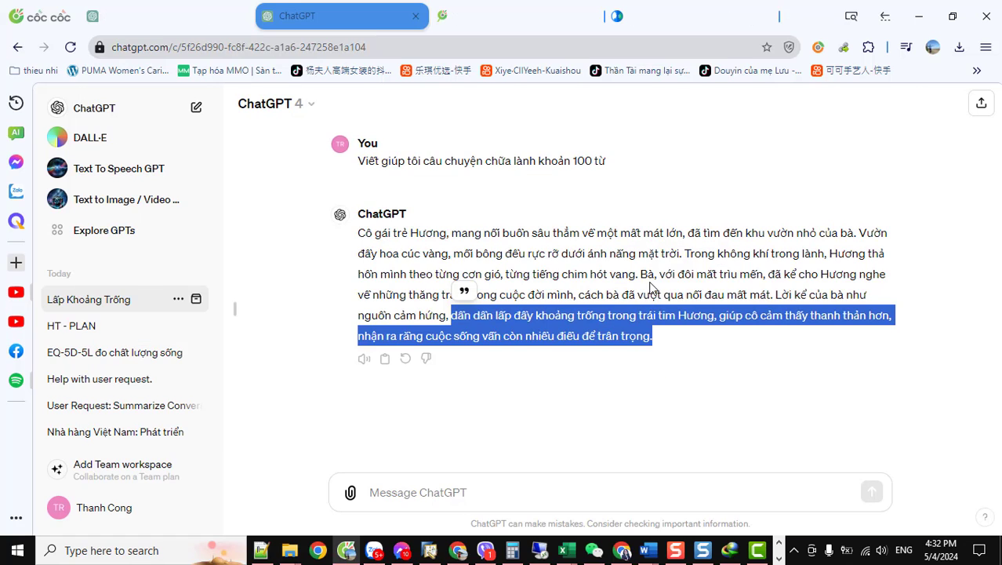
pyautogui.hotkey('alt', 'Tab')
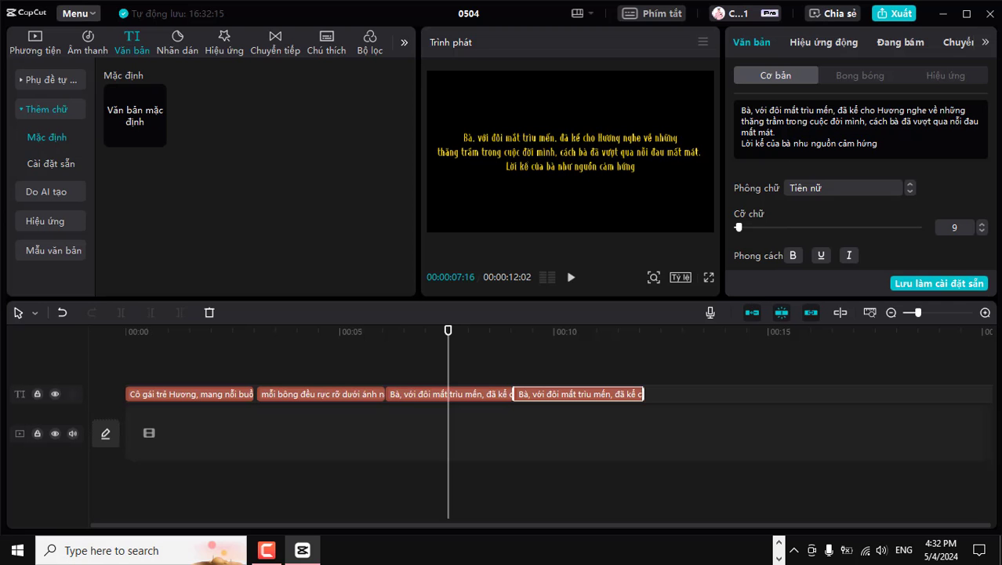
pyautogui.moveTo(880, 144); pyautogui.dragTo(726, 123)
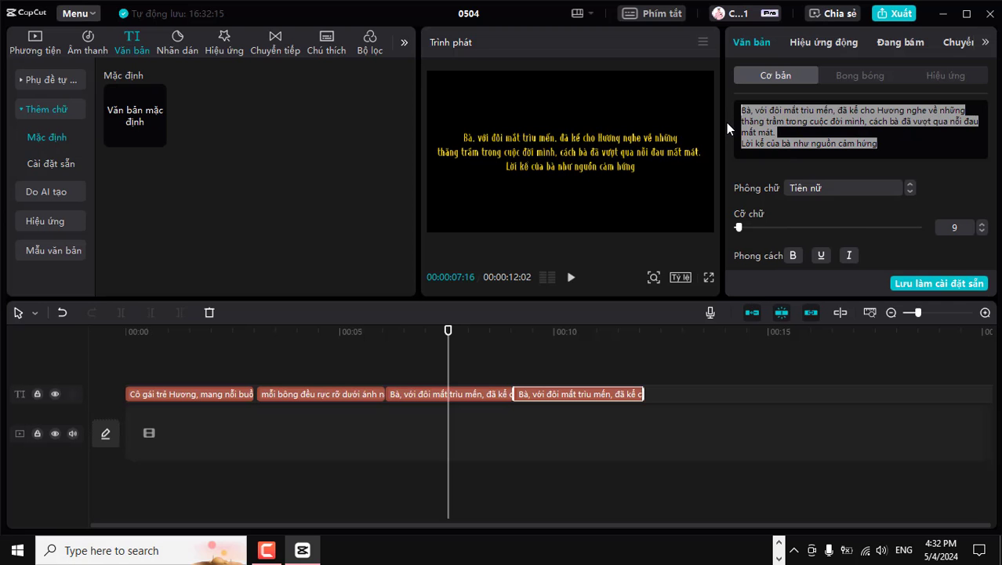
pyautogui.write('dần dần lấp đầy khoảng trống trong trái tim Hương, giúp cô cảm thấy thanh thản hơn, nhận ra rằng cuộc sống vẫn còn nhiều điều để trân trọng.')
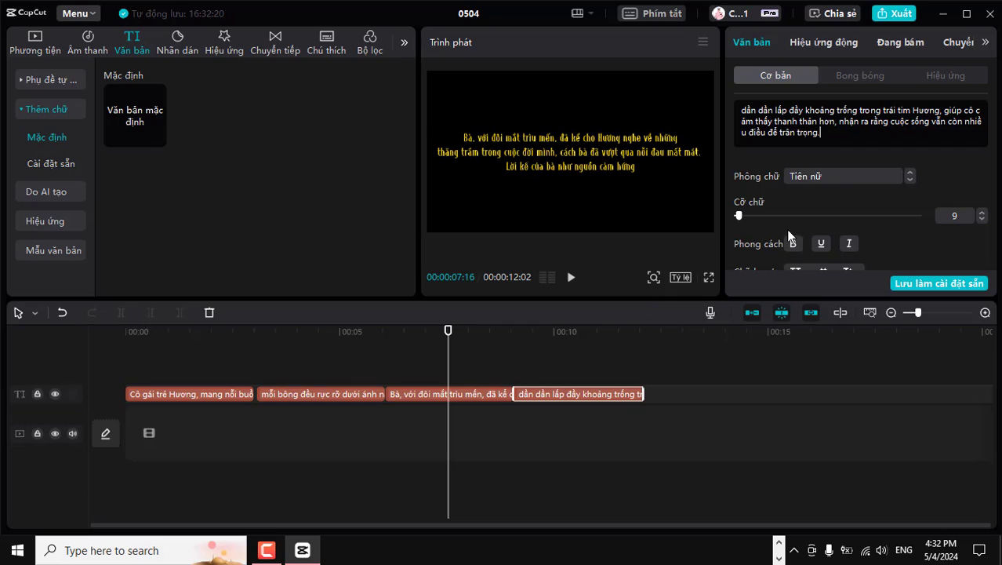
# - Preview the fourth caption and split it into three lines, breaking before "giúp cô" and "nhận ra"
pyautogui.moveTo(448, 330); pyautogui.dragTo(576, 336)
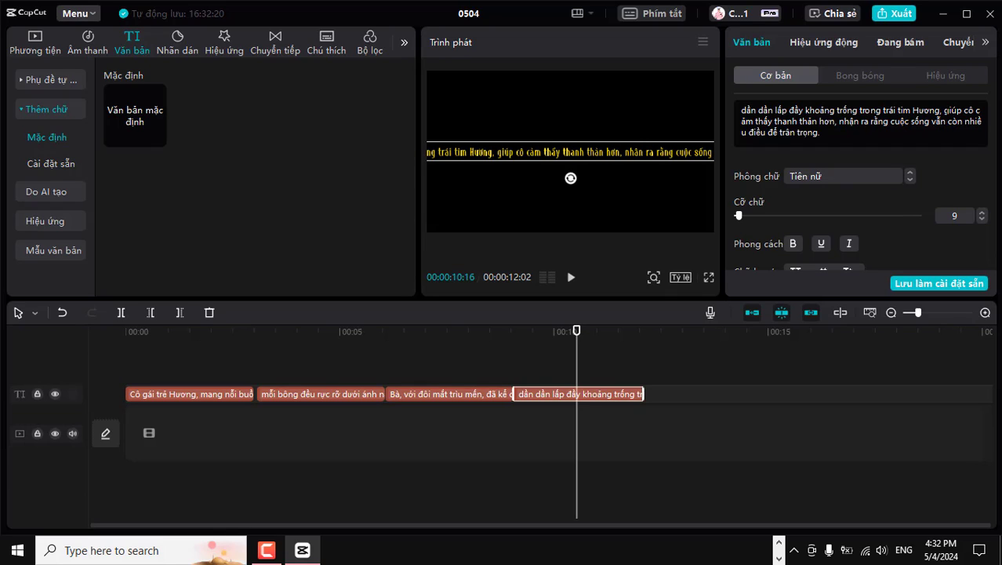
pyautogui.press('Return')
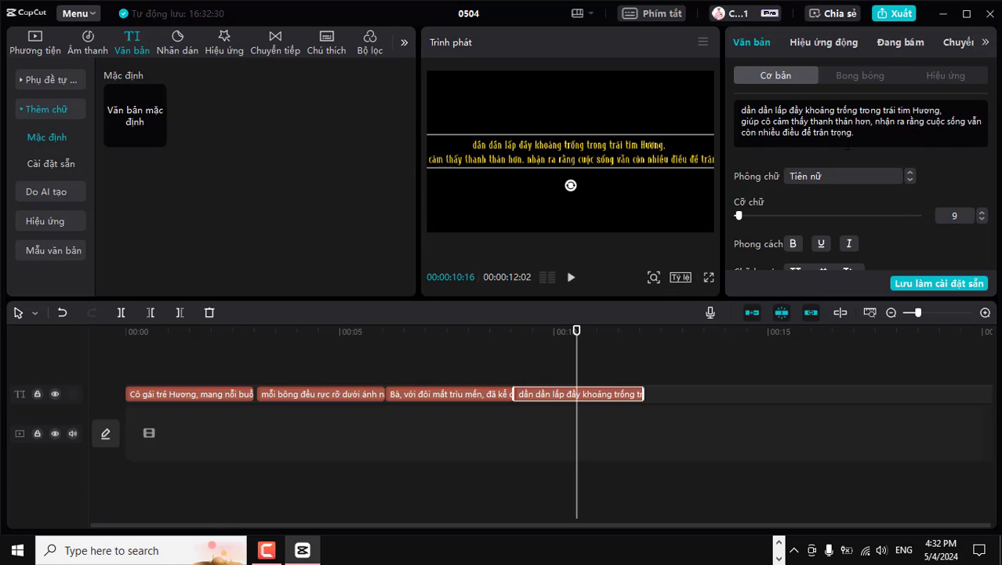
pyautogui.press('Return')
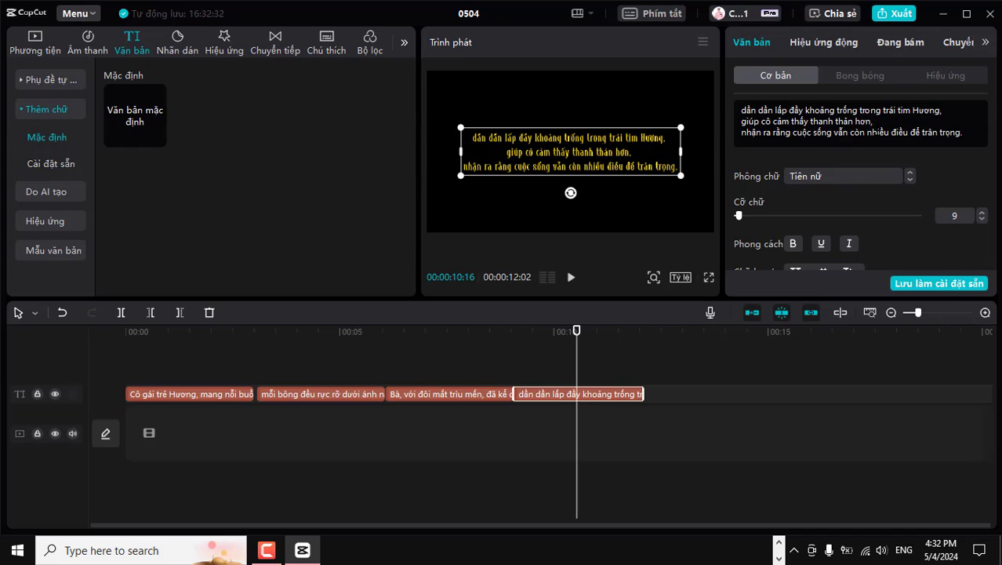
pyautogui.moveTo(576, 337); pyautogui.dragTo(613, 377)
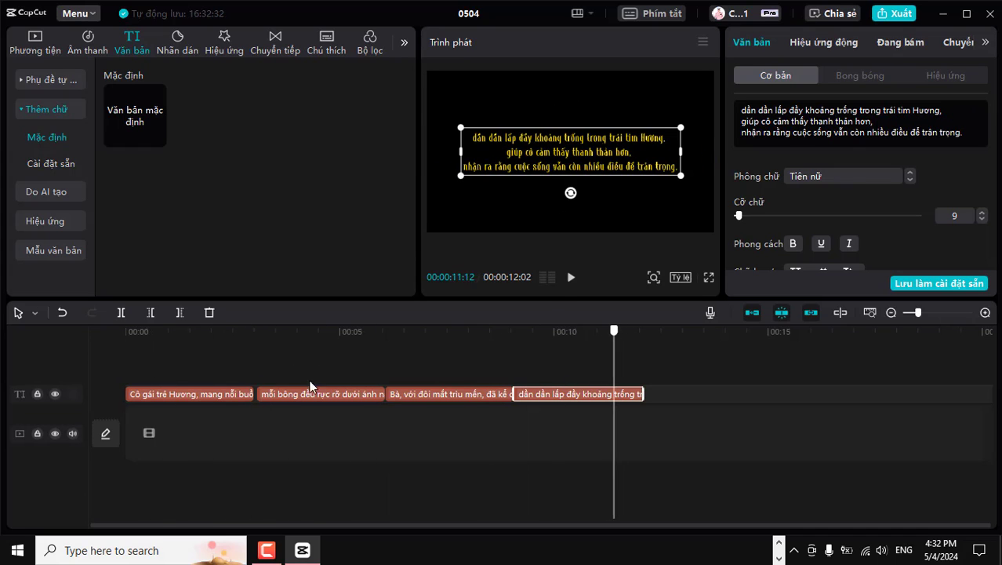
# - Select all four text clips, try the Thuyền nhỏ font and settle on Diễn viên
pyautogui.click(644, 417)
pyautogui.moveTo(716, 392); pyautogui.dragTo(107, 386)
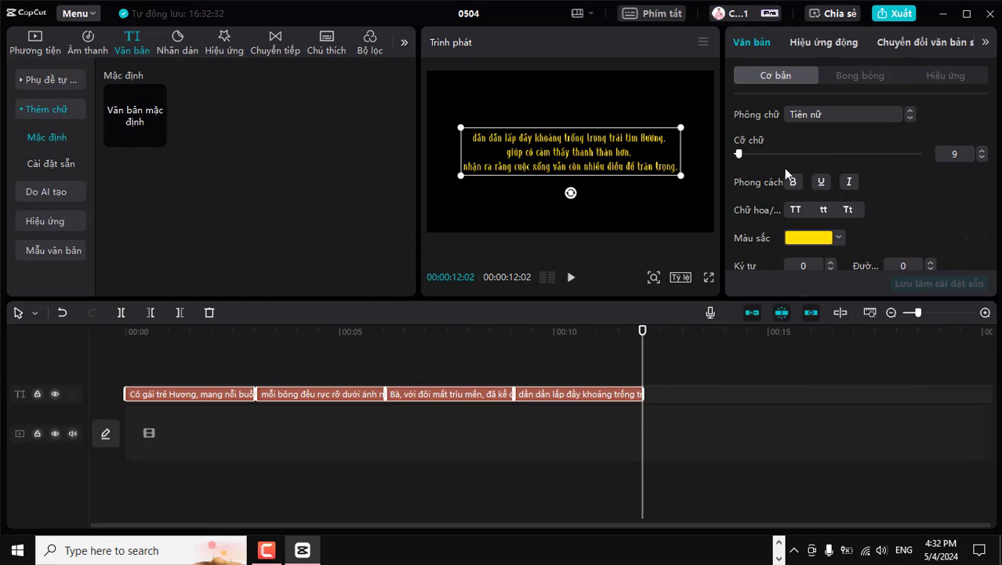
pyautogui.click(863, 115)
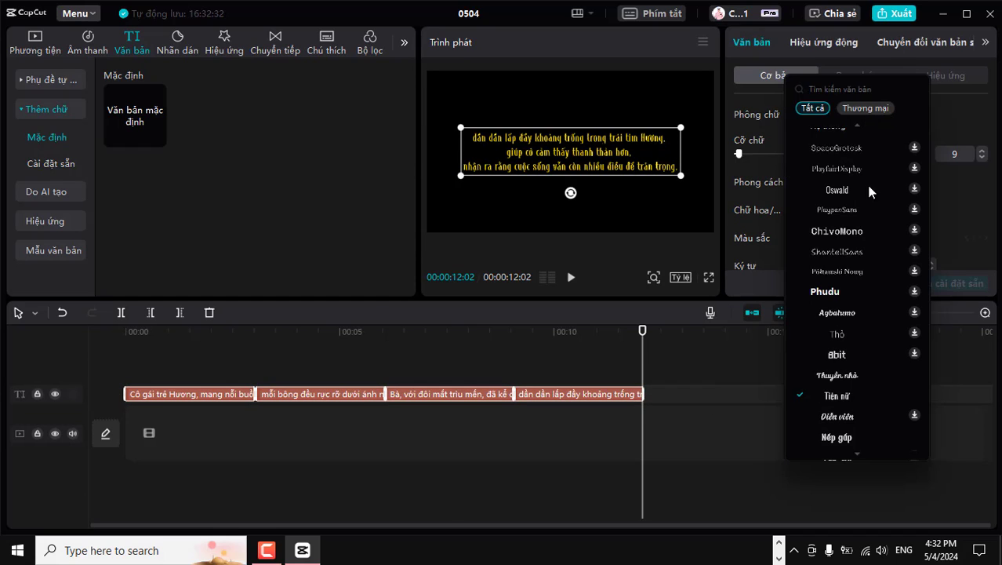
pyautogui.click(847, 376)
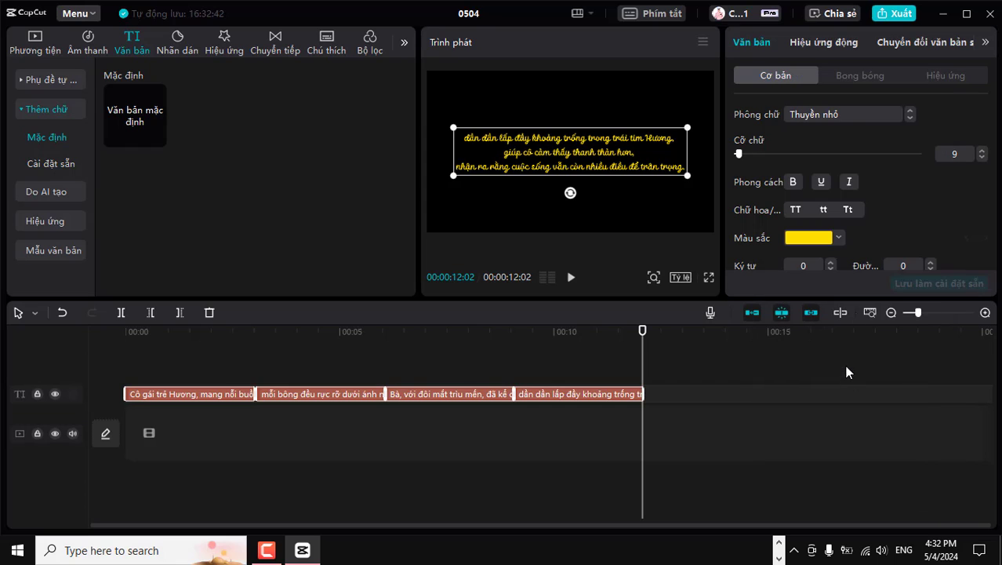
pyautogui.click(853, 114)
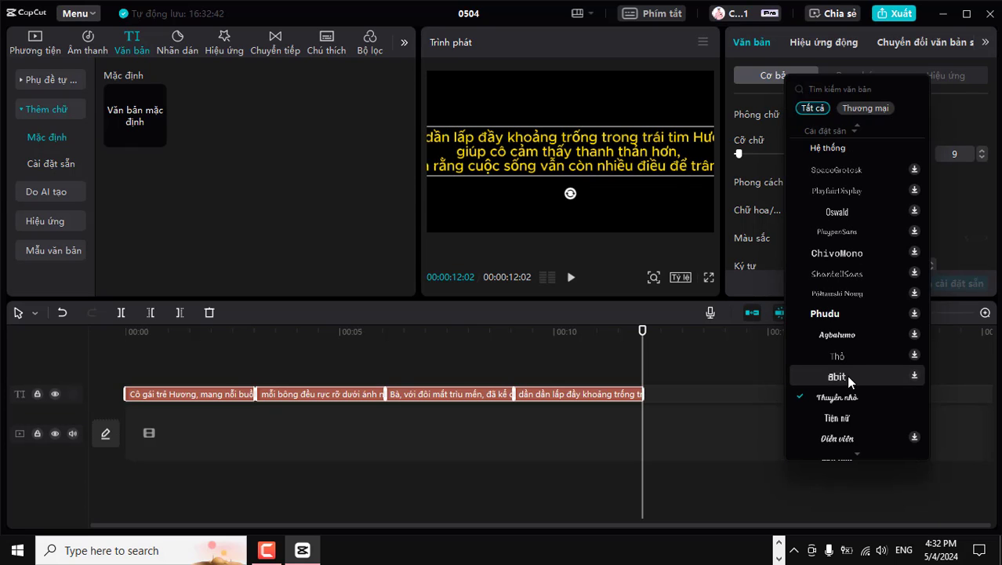
pyautogui.click(842, 373)
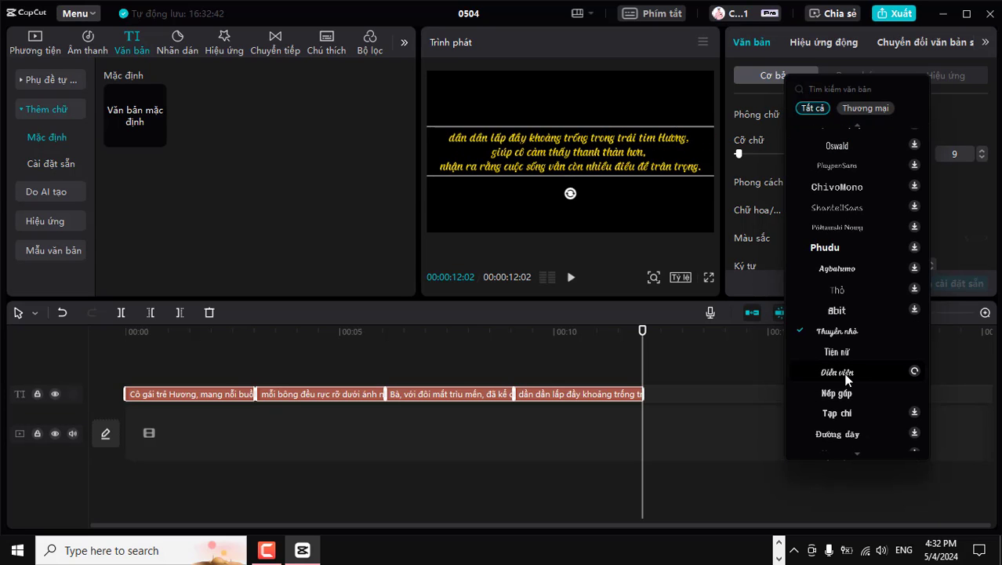
pyautogui.click(725, 393)
# - Generate text-to-speech narration for all four text clips with the Vietnamese voice "Giọng nữ phổ thông"
pyautogui.moveTo(642, 330); pyautogui.dragTo(350, 331)
pyautogui.moveTo(161, 367); pyautogui.dragTo(208, 396)
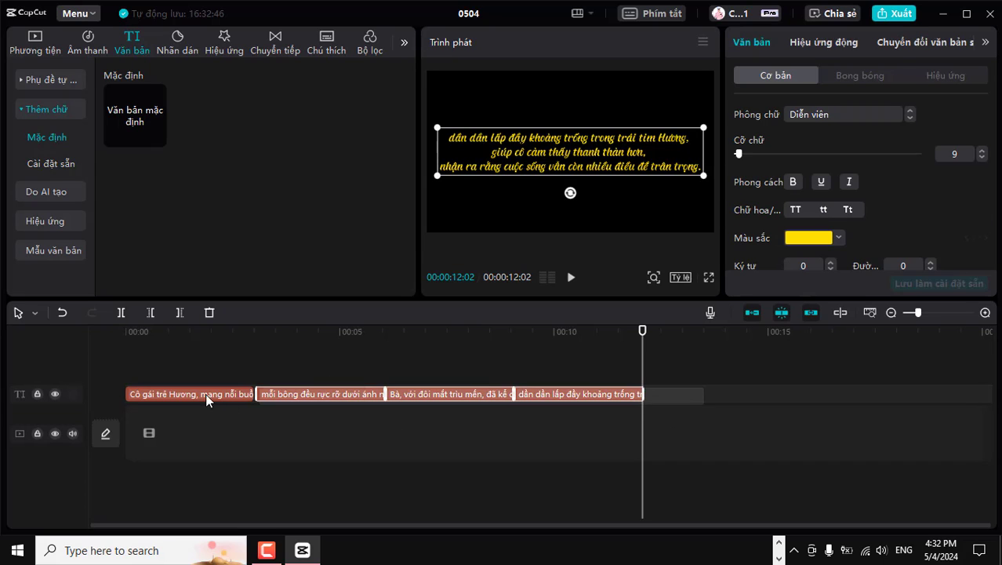
pyautogui.click(914, 41)
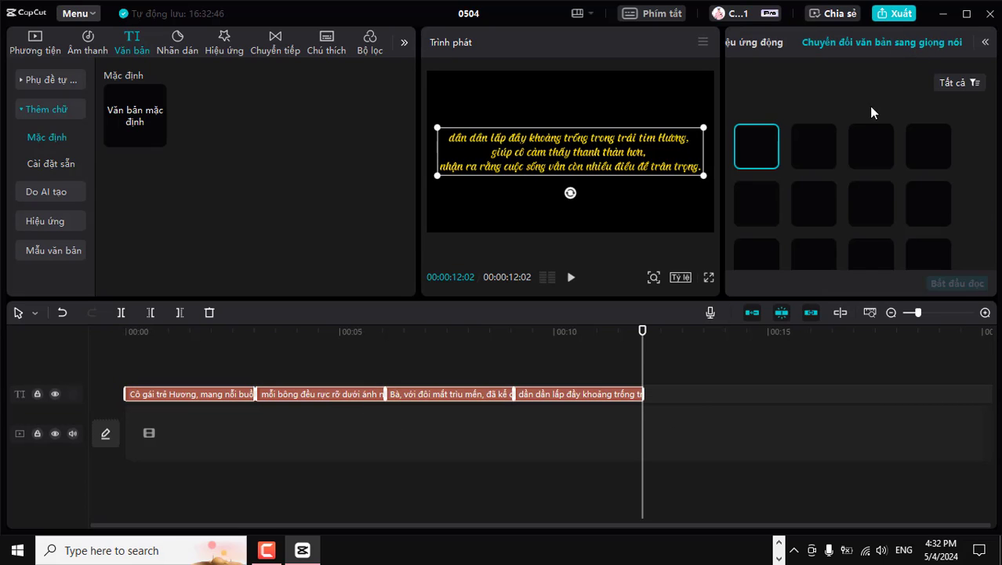
pyautogui.scroll(-3, 871, 188)
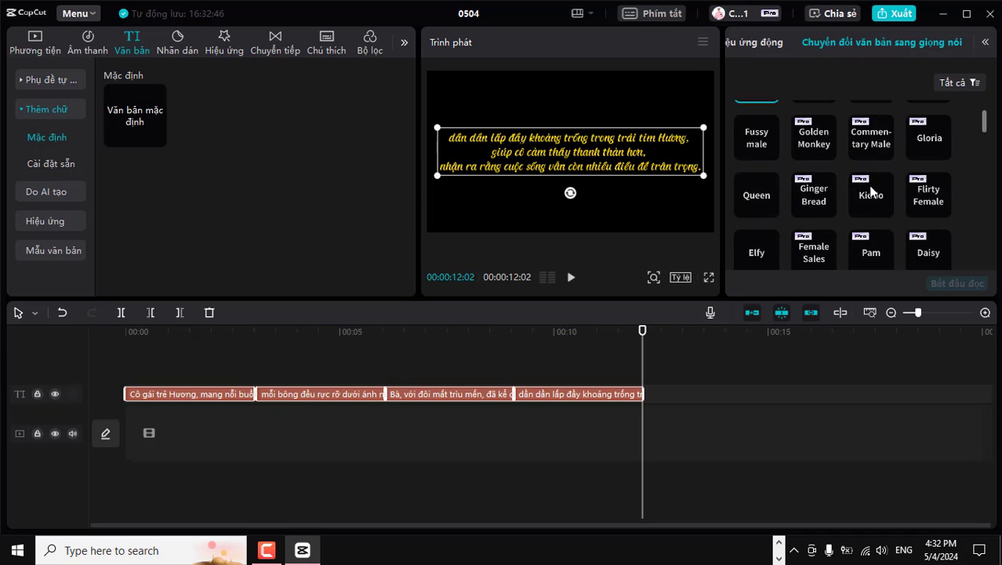
pyautogui.scroll(-15, 871, 192)
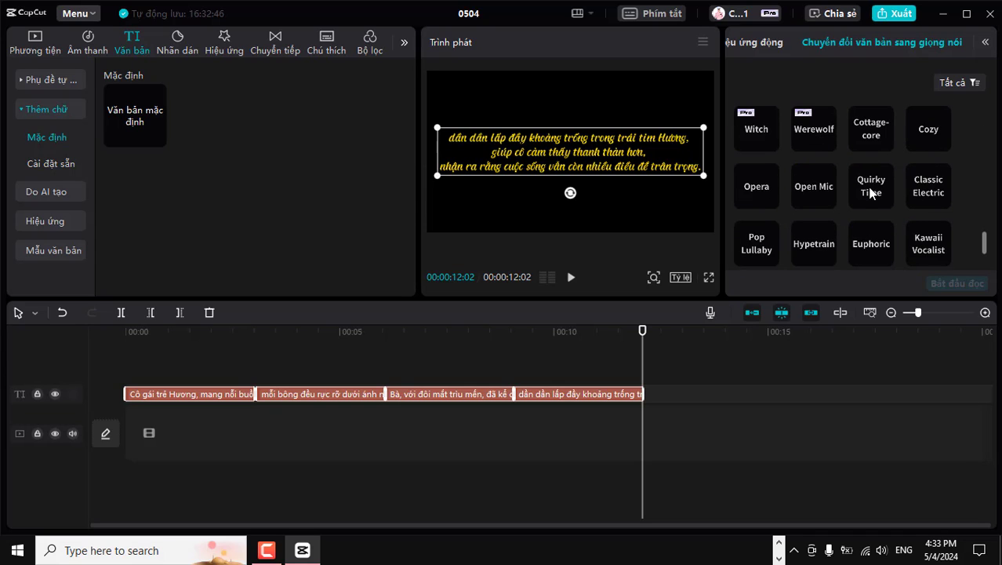
pyautogui.scroll(15, 866, 179)
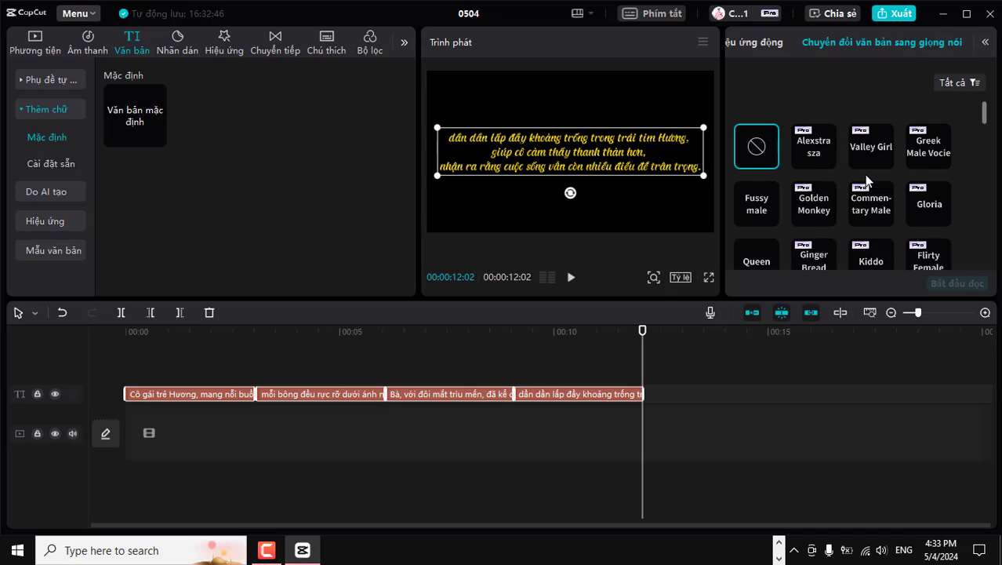
pyautogui.click(954, 84)
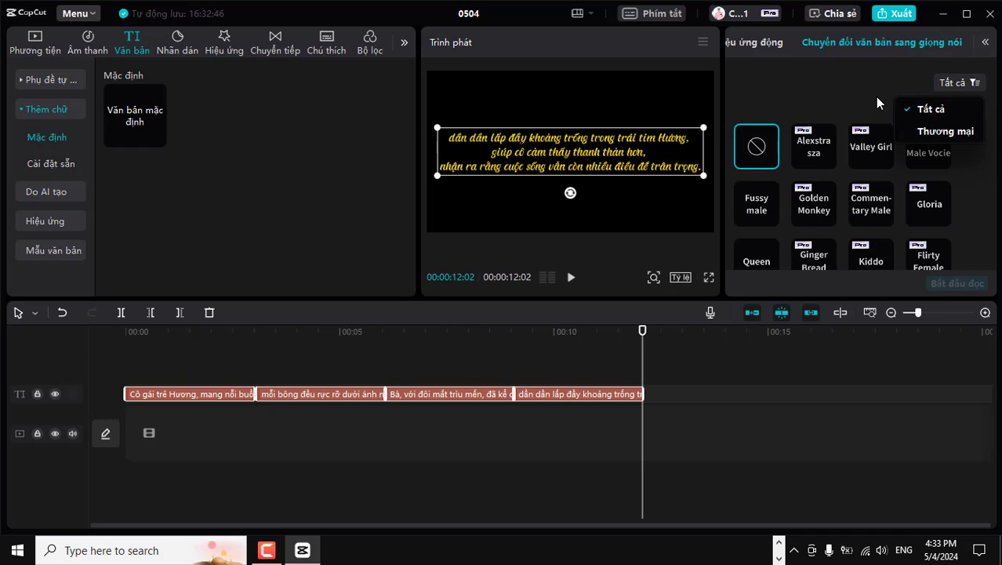
pyautogui.scroll(-15, 848, 163)
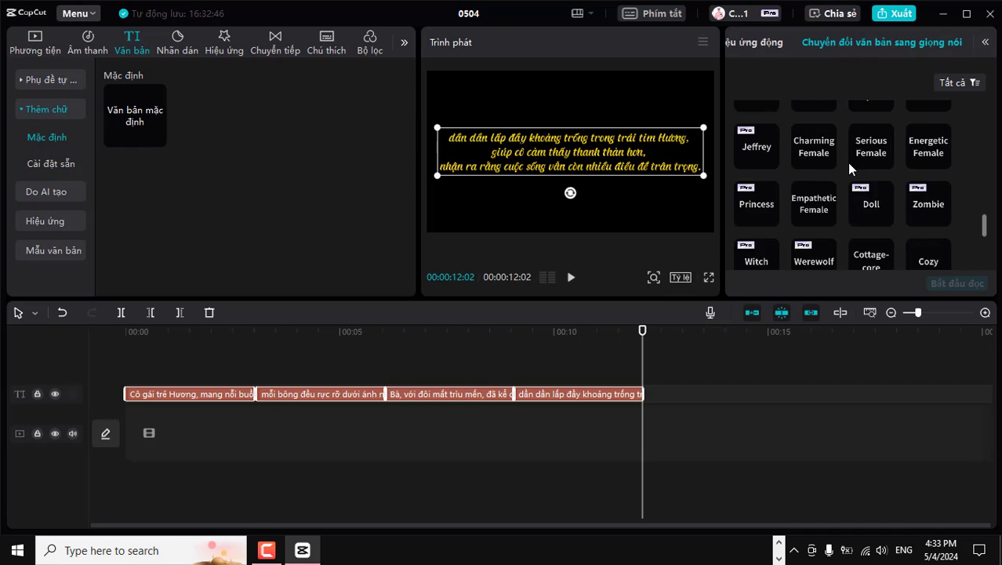
pyautogui.scroll(-1, 849, 163)
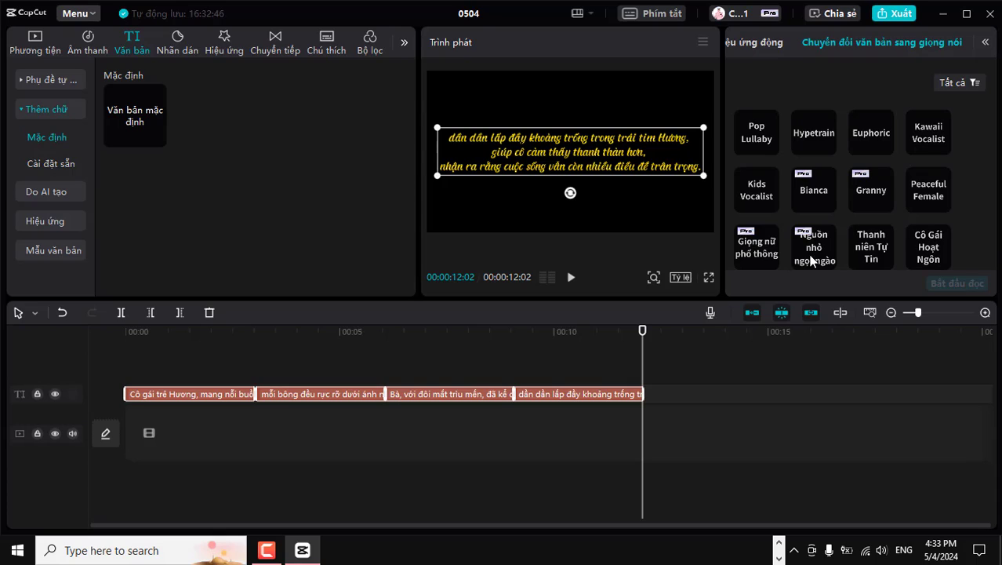
pyautogui.click(765, 252)
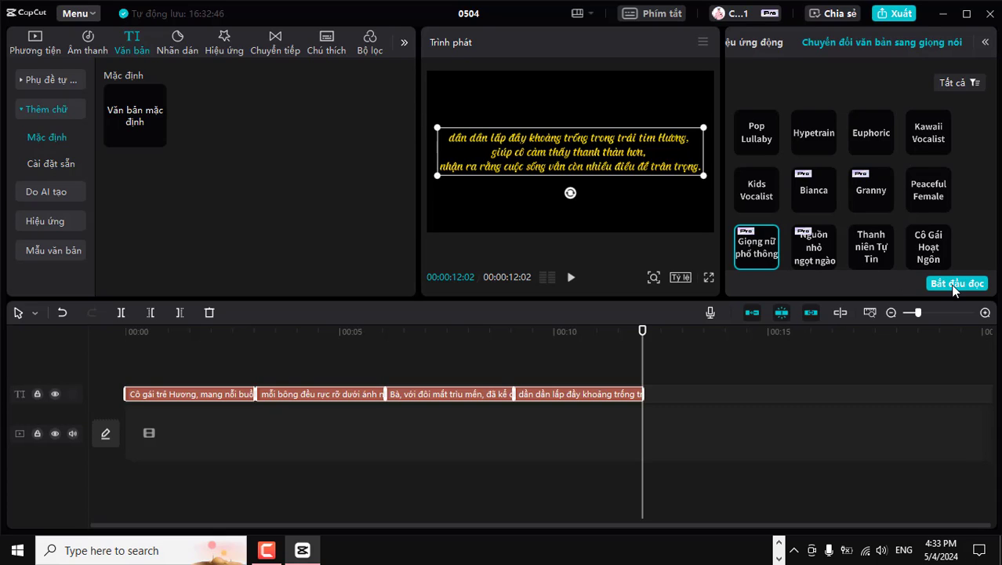
pyautogui.click(953, 289)
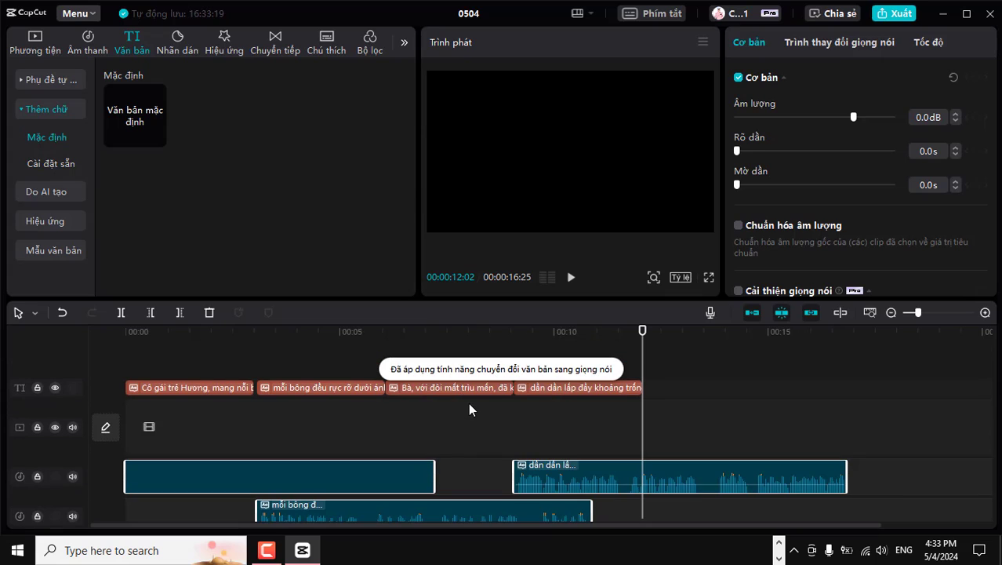
pyautogui.scroll(-3, 470, 410)
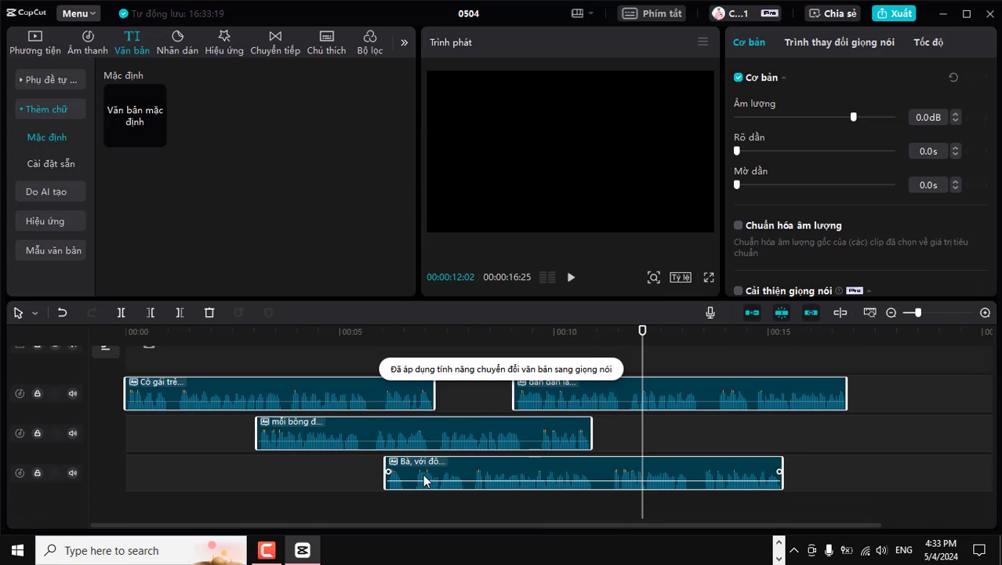
pyautogui.scroll(3, 273, 389)
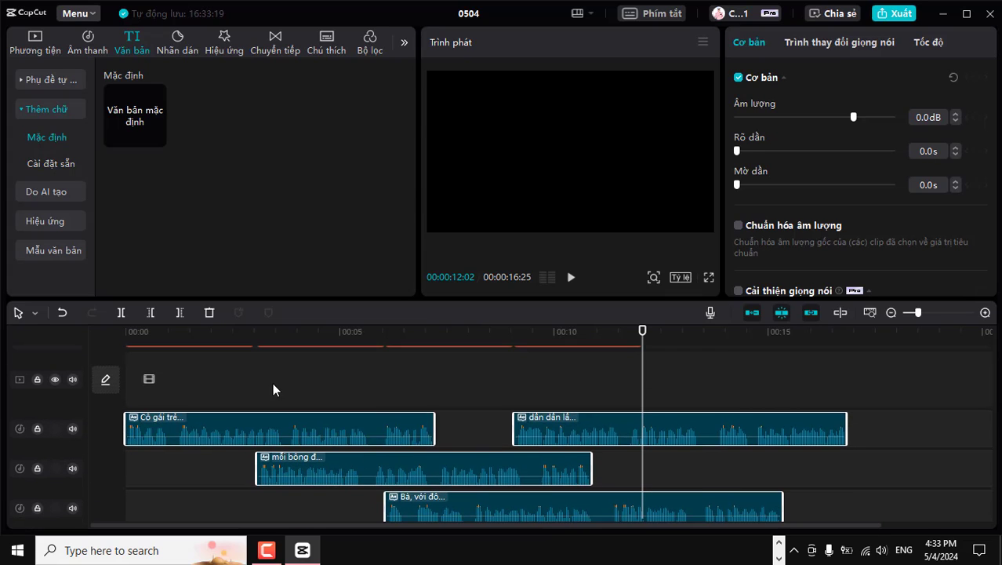
pyautogui.scroll(-2, 345, 431)
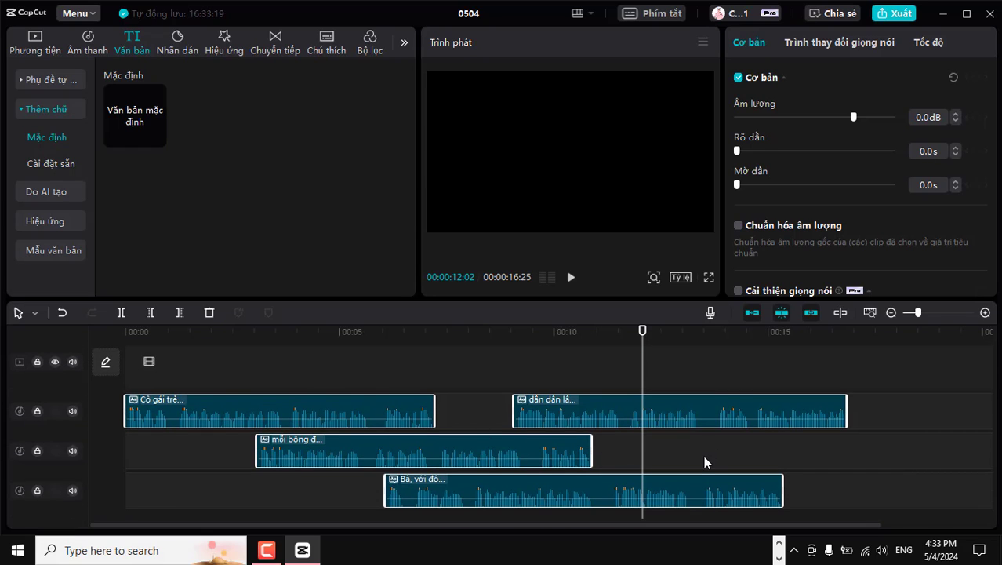
pyautogui.scroll(-1, 704, 462)
pyautogui.hscroll(3, 695, 474)
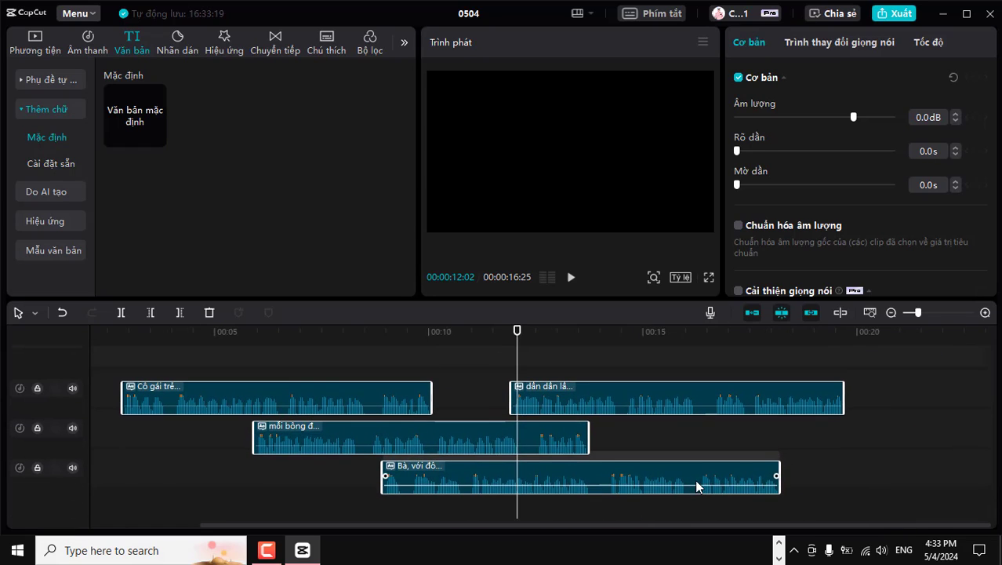
pyautogui.hotkey('ctrl', 'z')
pyautogui.hotkey('ctrl', 'z')
# - Deselect the narration clips and move the "Bà, với" one onto the second audio track, starting at about 16 seconds
pyautogui.click(722, 447)
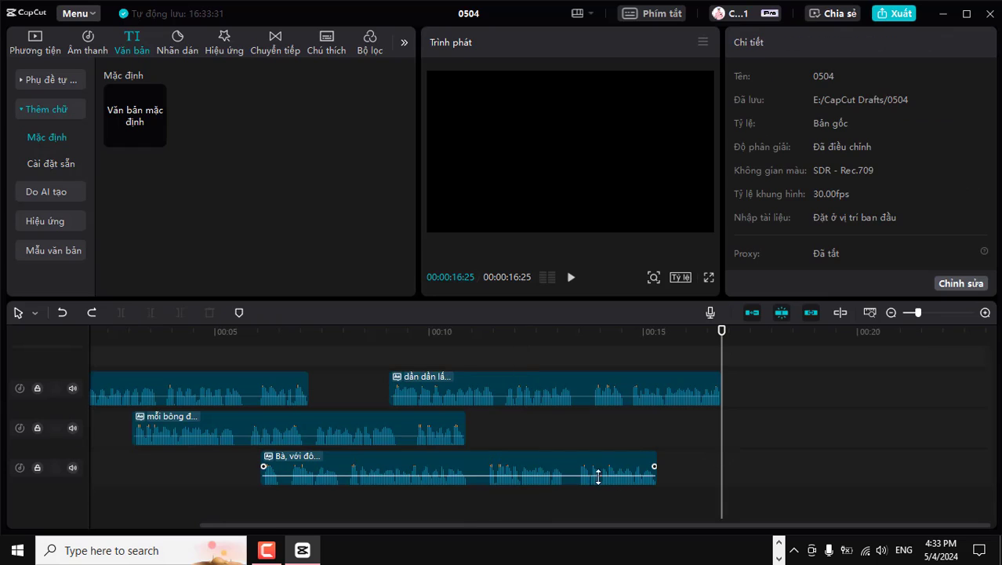
pyautogui.moveTo(598, 477); pyautogui.dragTo(909, 471)
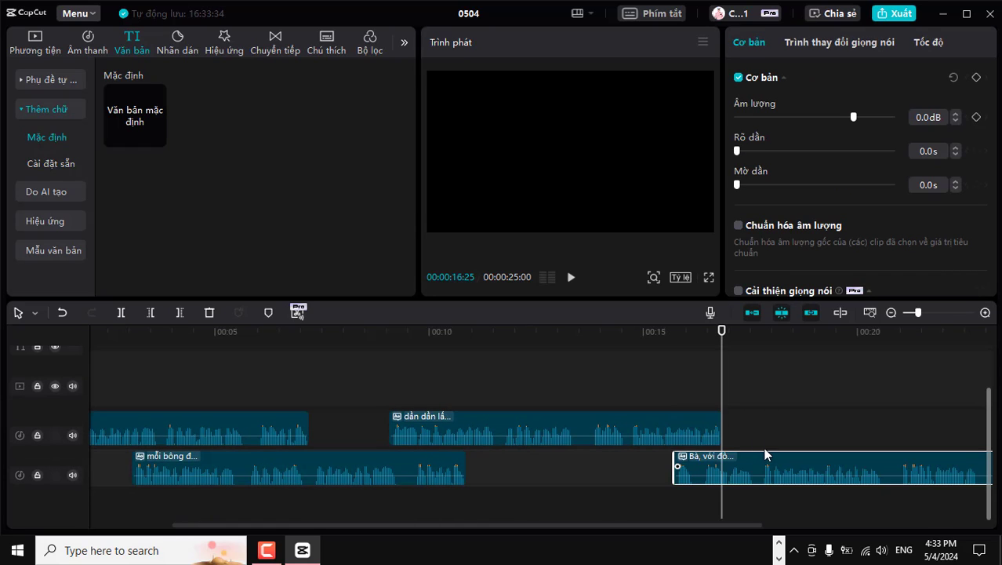
# - Gather the four narration clips onto a single audio track, with "Cô gái trẻ" at the start and "Bà, với" last
pyautogui.moveTo(764, 455); pyautogui.dragTo(875, 367)
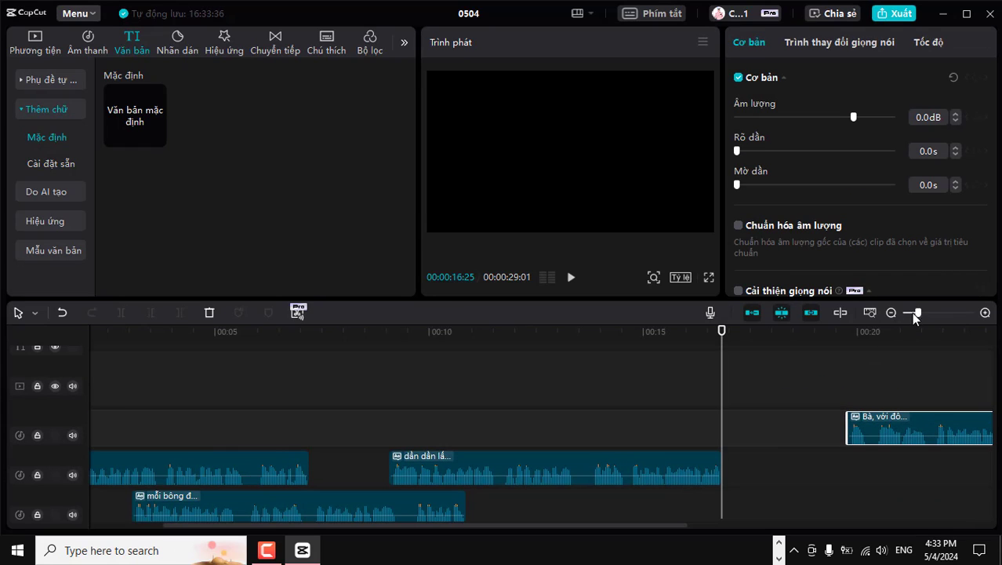
pyautogui.moveTo(917, 313); pyautogui.dragTo(905, 317)
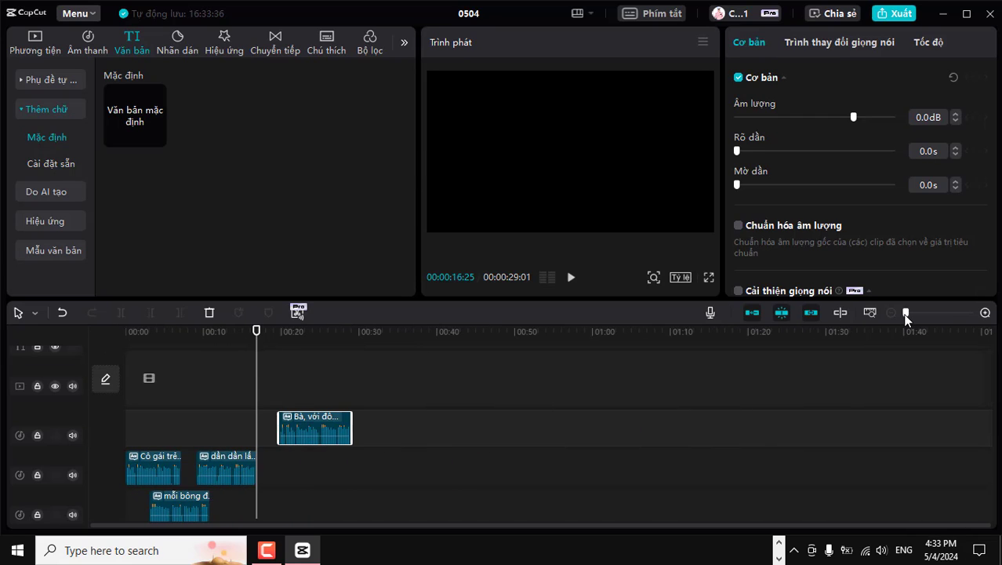
pyautogui.moveTo(341, 448); pyautogui.dragTo(506, 458)
pyautogui.moveTo(251, 481); pyautogui.dragTo(435, 443)
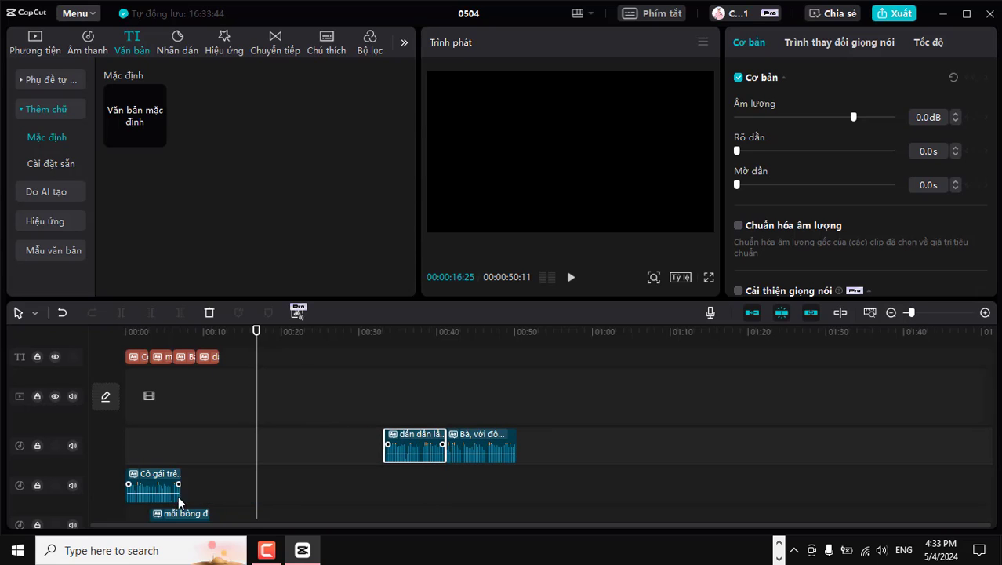
pyautogui.moveTo(192, 500); pyautogui.dragTo(263, 425)
pyautogui.click(171, 445)
pyautogui.moveTo(171, 444); pyautogui.dragTo(168, 428)
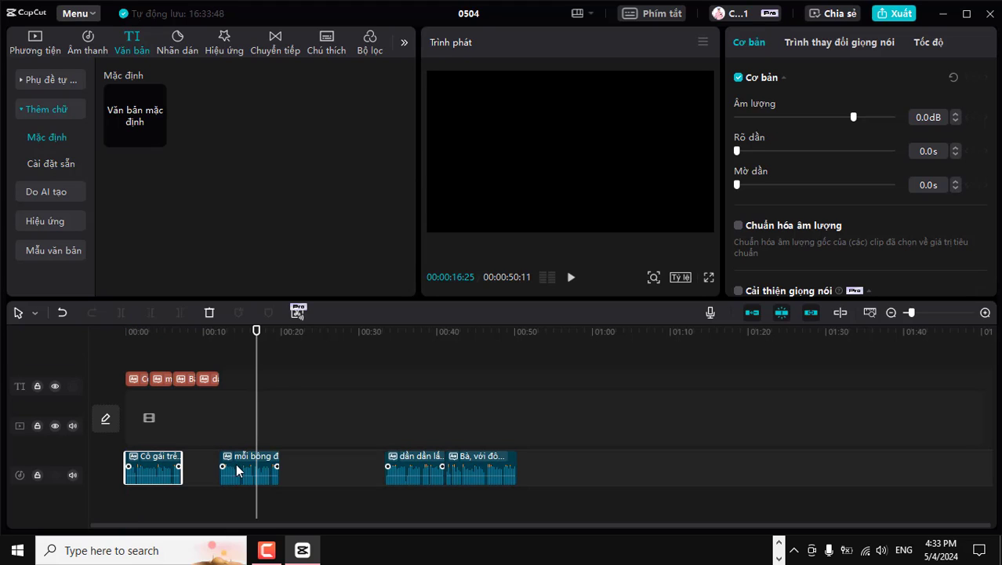
# - Tighten the gaps between narration clips, starting "mỗi bông" at about 8 seconds, "dần dần" at about 17 and "Bà, với" at about 26
pyautogui.moveTo(240, 464); pyautogui.dragTo(209, 466)
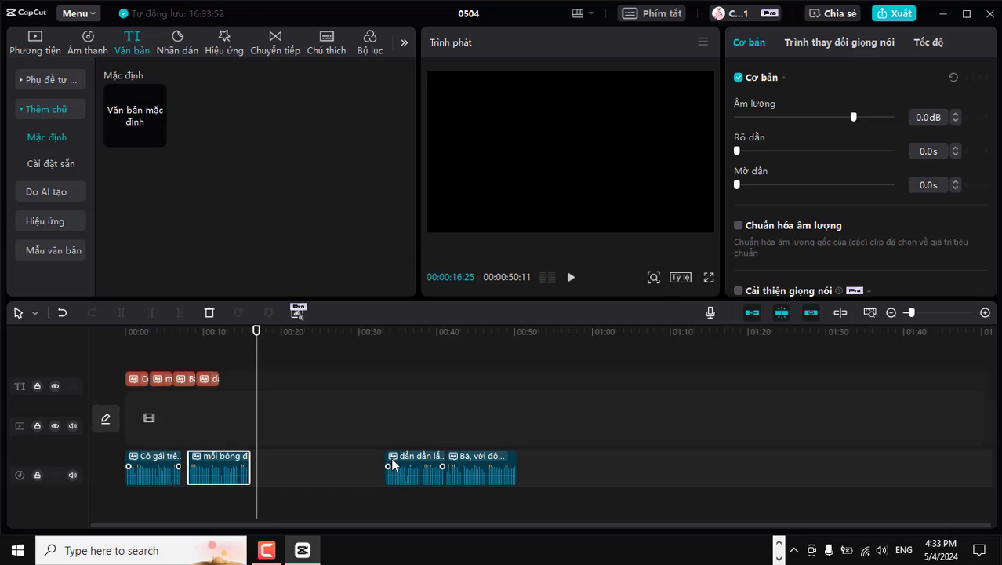
pyautogui.moveTo(384, 465); pyautogui.dragTo(255, 466)
pyautogui.moveTo(468, 469); pyautogui.dragTo(350, 467)
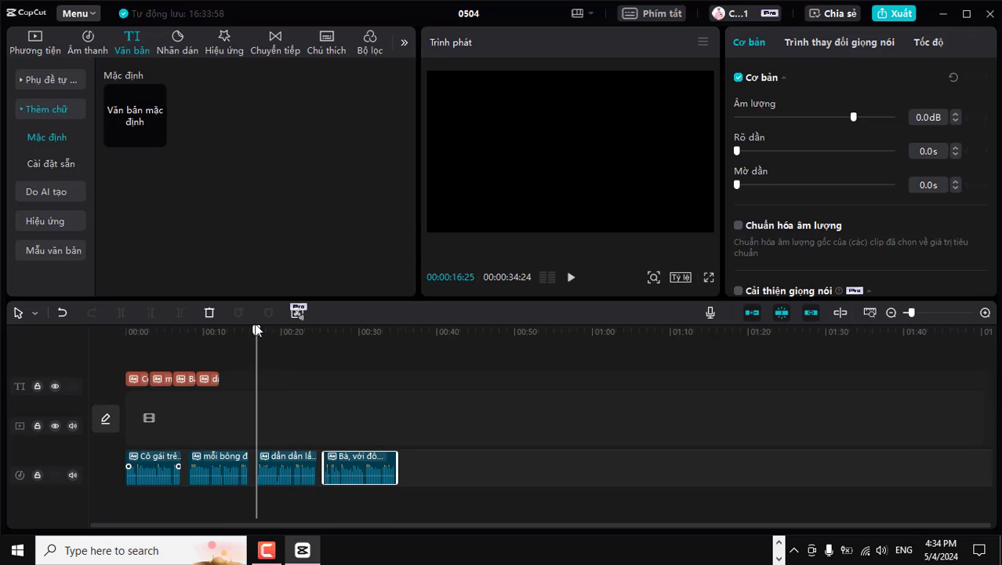
# - Play the project from the start to compare the caption timing with the narration, and select the first caption
pyautogui.moveTo(256, 329); pyautogui.dragTo(116, 336)
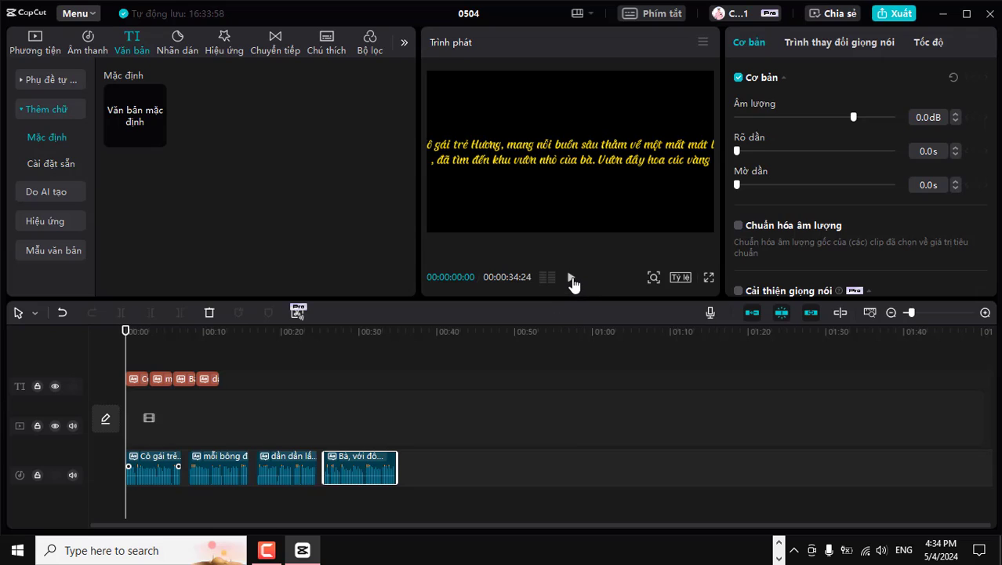
pyautogui.click(570, 277)
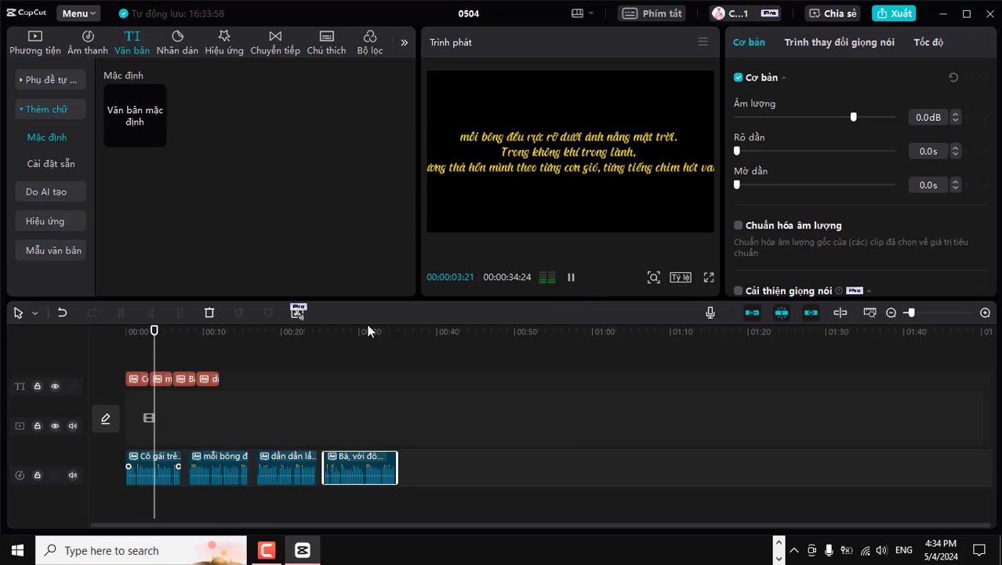
pyautogui.moveTo(160, 330); pyautogui.dragTo(110, 343)
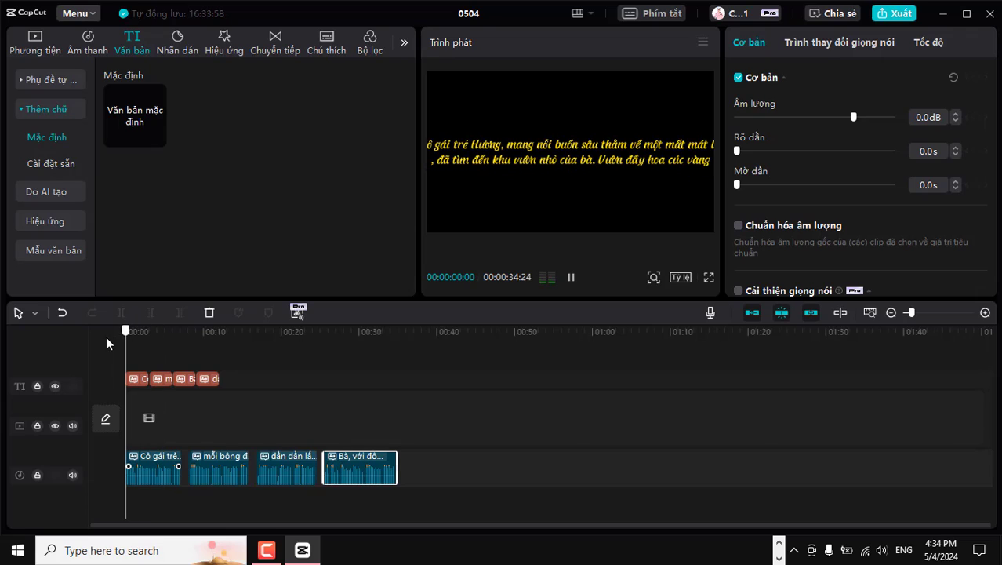
pyautogui.click(536, 158)
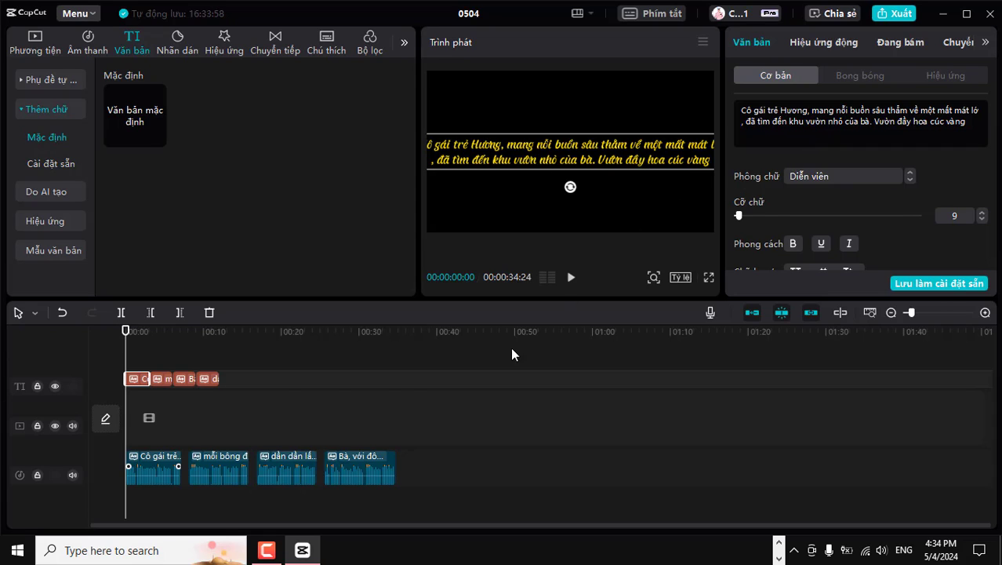
# - Lock the narration audio track and delete all four text clips from the timeline
pyautogui.click(280, 393)
pyautogui.moveTo(243, 389); pyautogui.dragTo(118, 363)
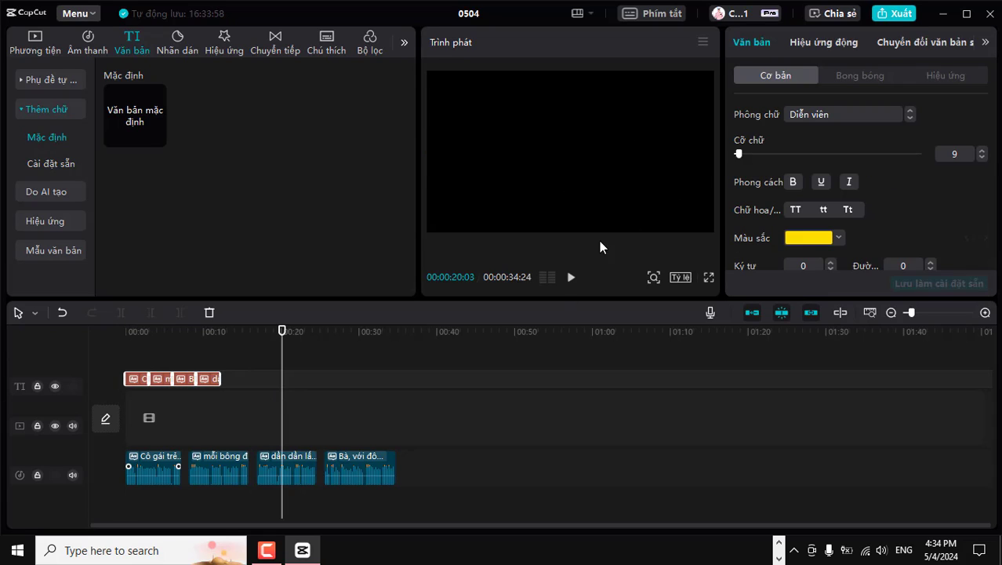
pyautogui.click(335, 417)
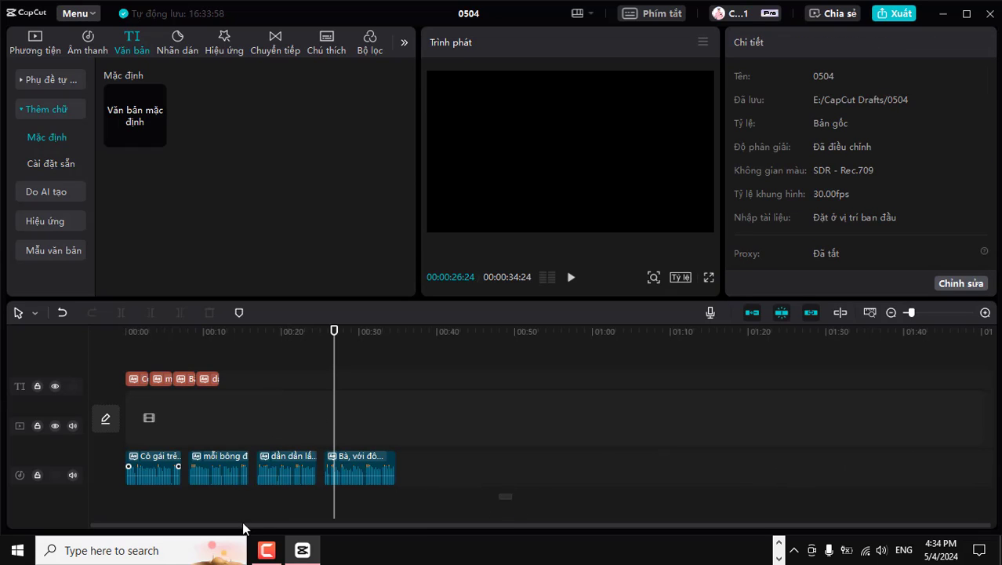
pyautogui.moveTo(511, 496); pyautogui.dragTo(102, 461)
pyautogui.click(36, 476)
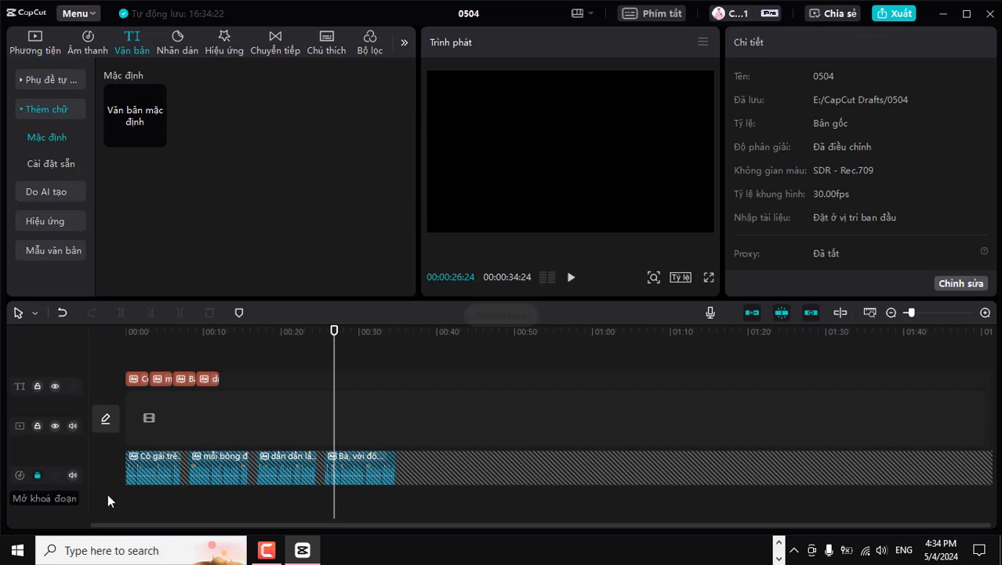
pyautogui.click(256, 380)
pyautogui.moveTo(221, 377); pyautogui.dragTo(113, 373)
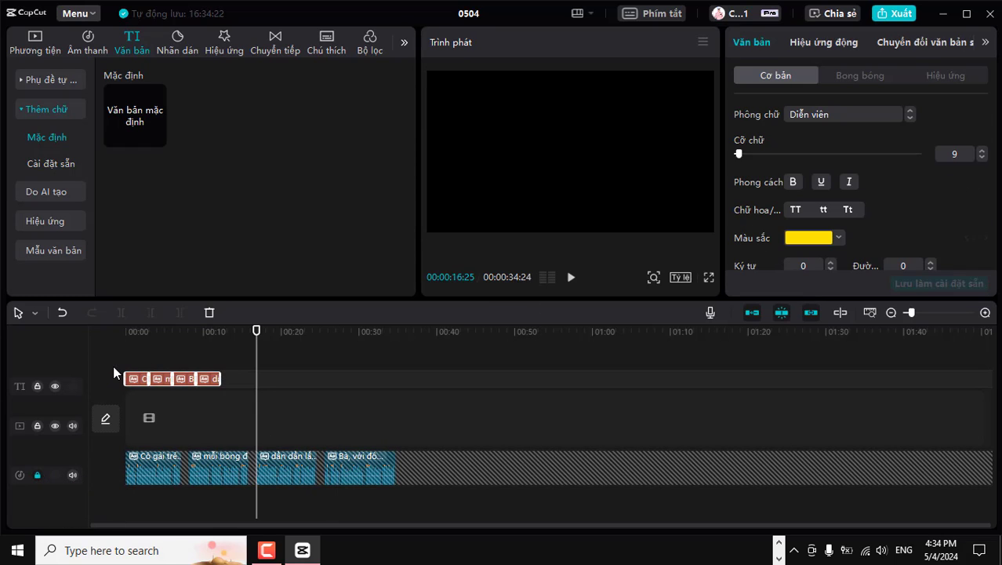
pyautogui.press('Delete')
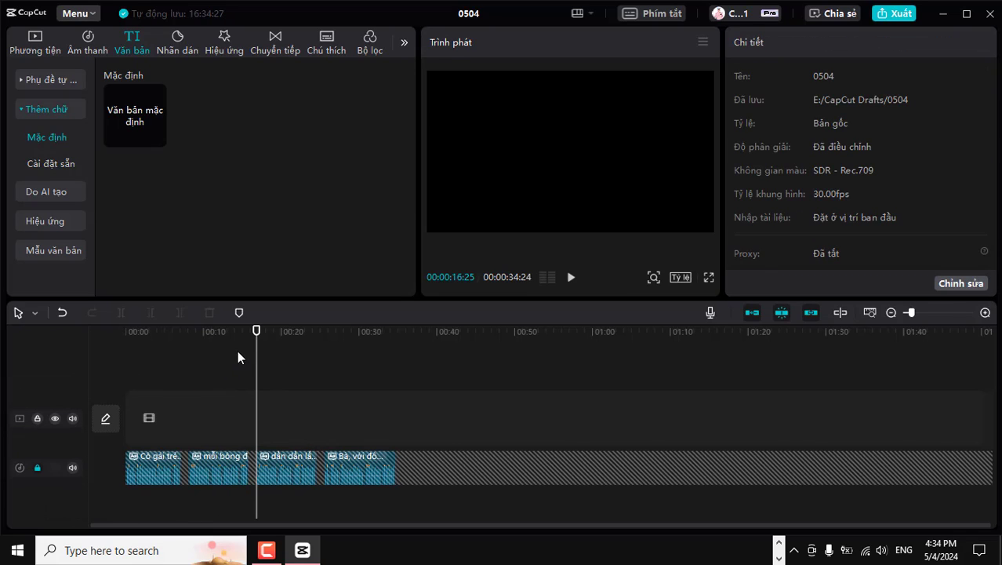
# - Generate automatic captions from the narration with Tiếng Việt as spoken language and bilingual captions in Tiếng Anh
pyautogui.moveTo(256, 330); pyautogui.dragTo(126, 353)
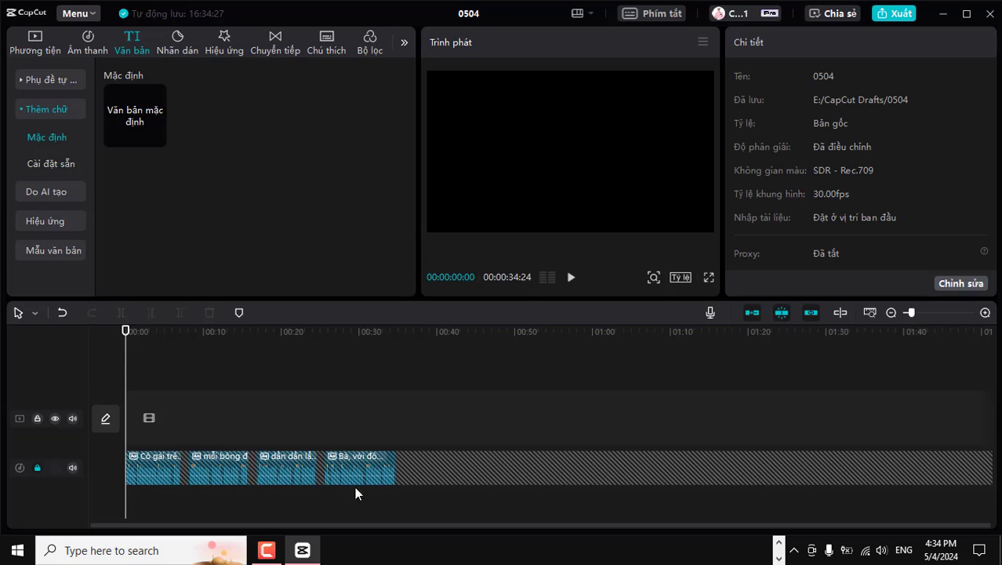
pyautogui.click(326, 511)
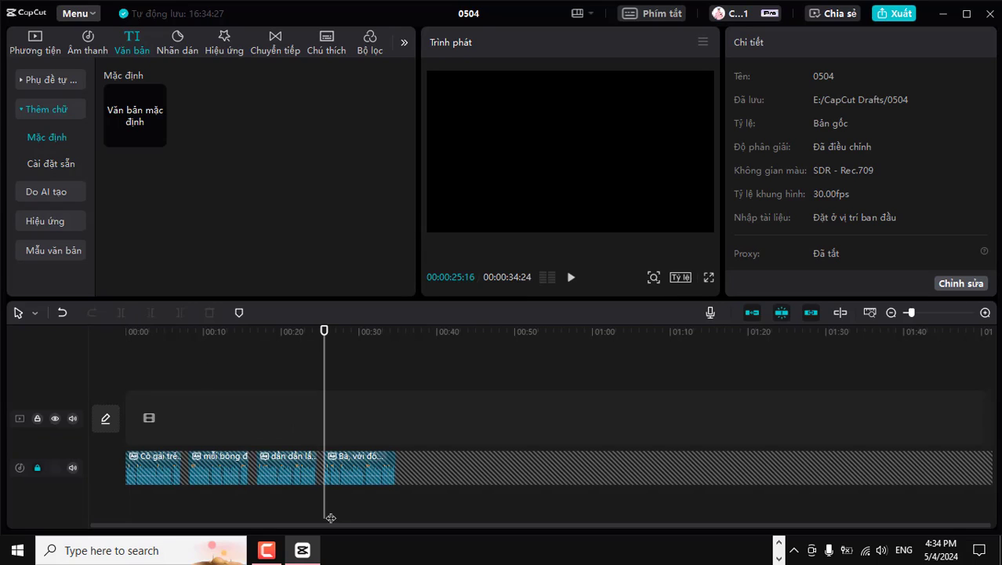
pyautogui.click(470, 469)
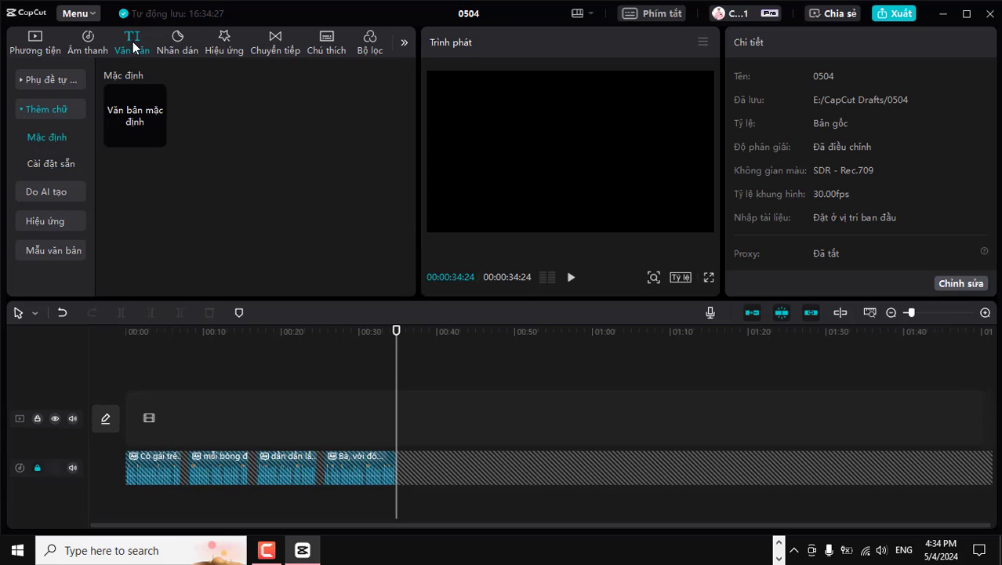
pyautogui.click(49, 81)
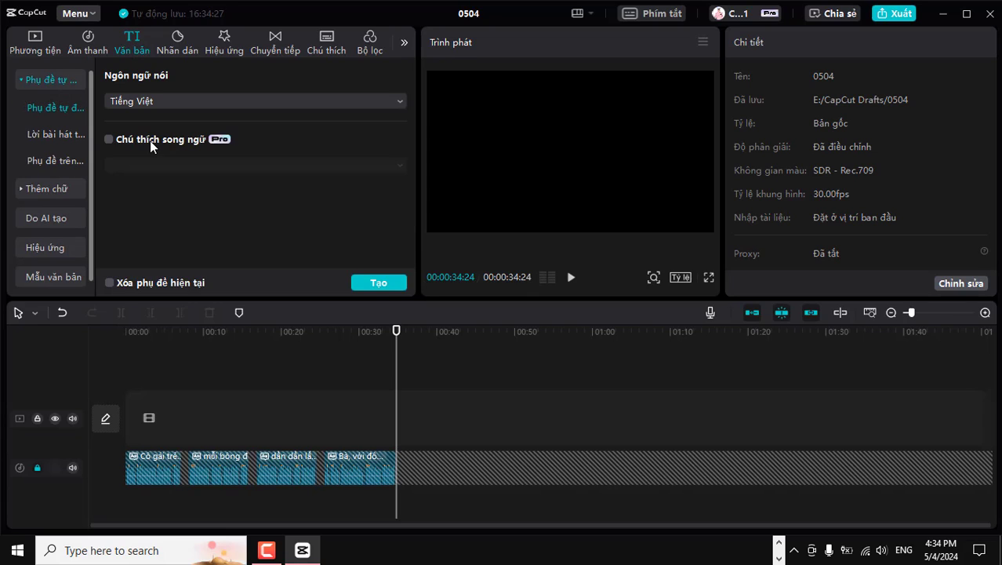
pyautogui.click(109, 138)
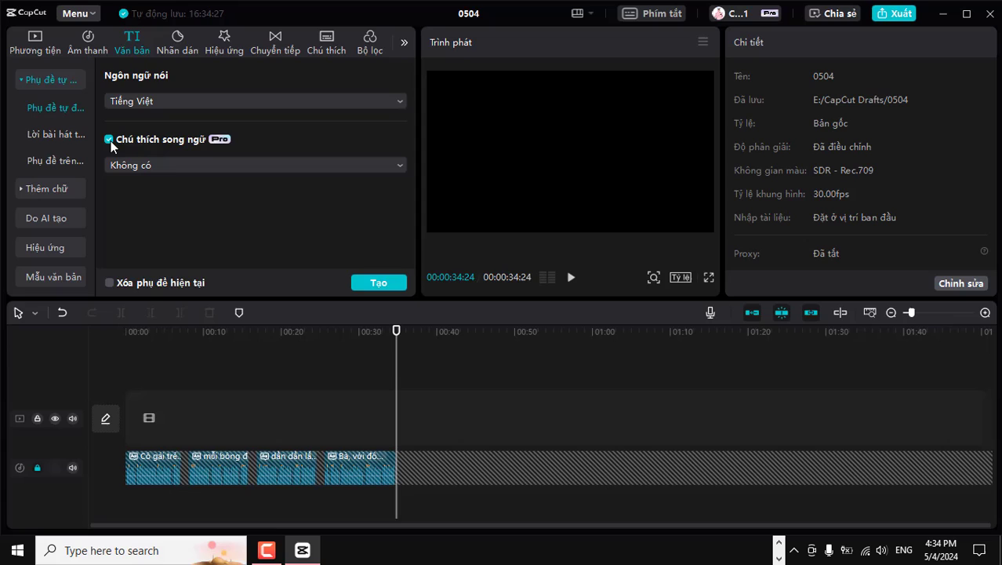
pyautogui.click(170, 169)
pyautogui.scroll(-2, 173, 205)
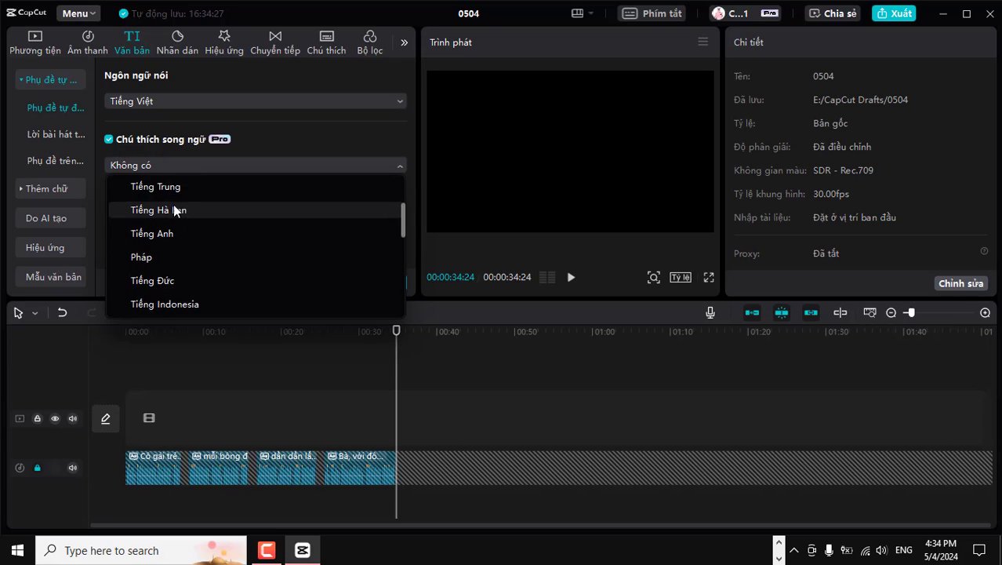
pyautogui.click(173, 222)
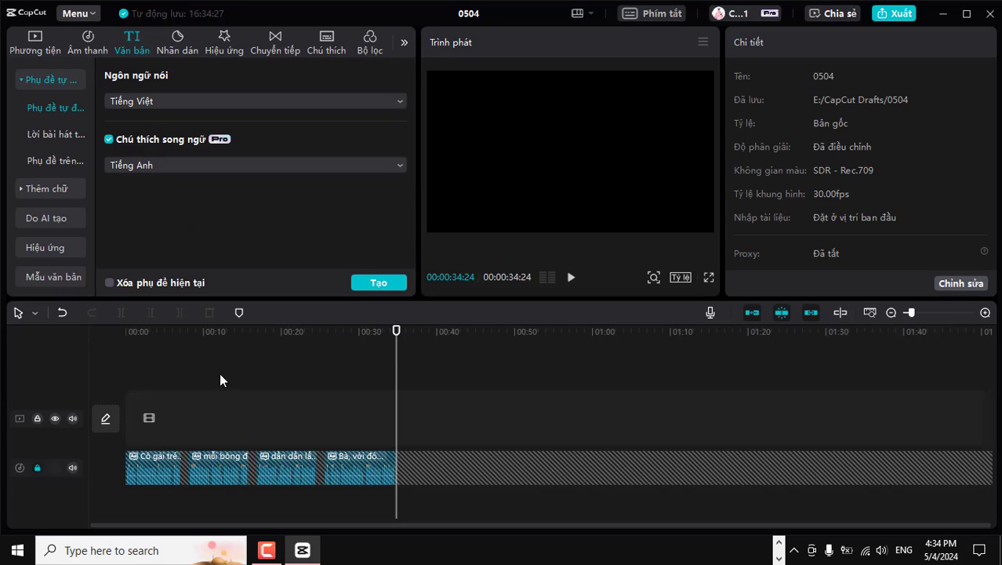
pyautogui.moveTo(396, 345); pyautogui.dragTo(78, 368)
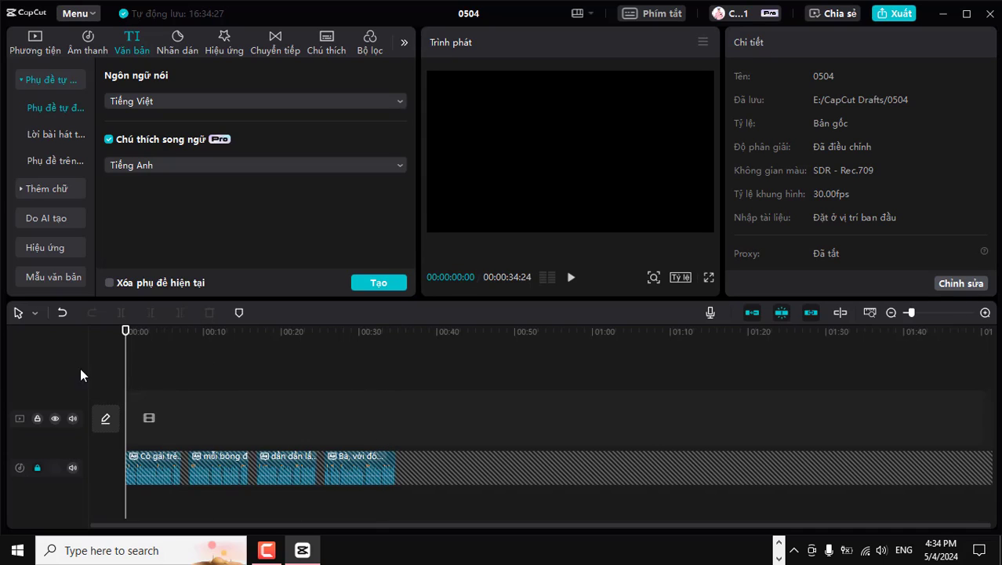
pyautogui.click(367, 284)
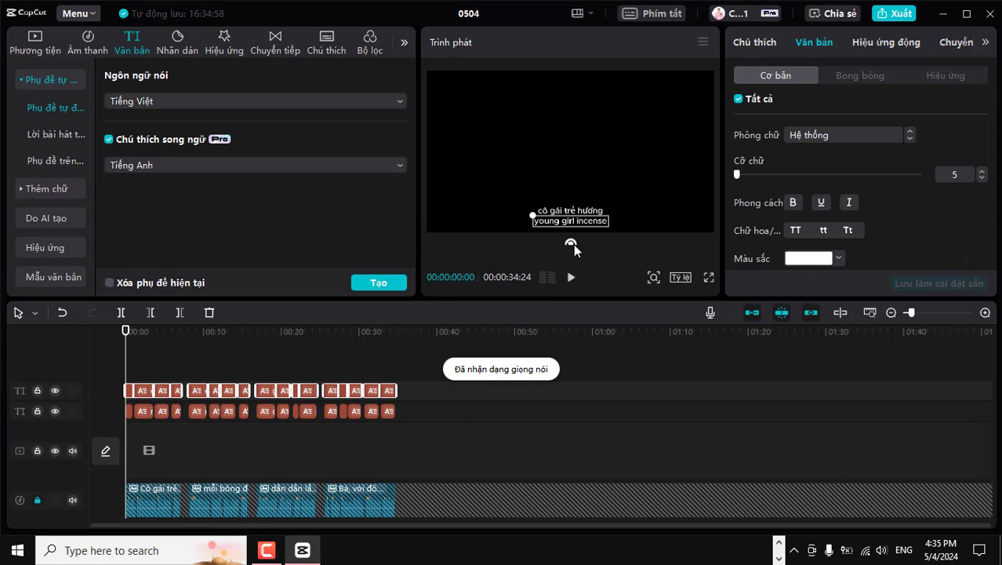
# - Select all captions on both text tracks and set their font to Tạp chí and size to 6
pyautogui.moveTo(411, 432); pyautogui.dragTo(105, 383)
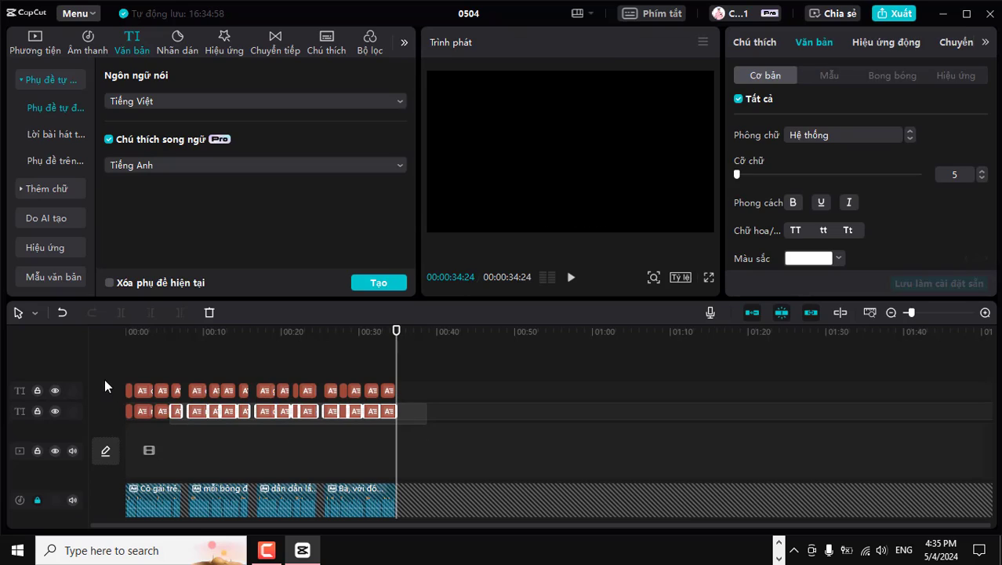
pyautogui.click(909, 141)
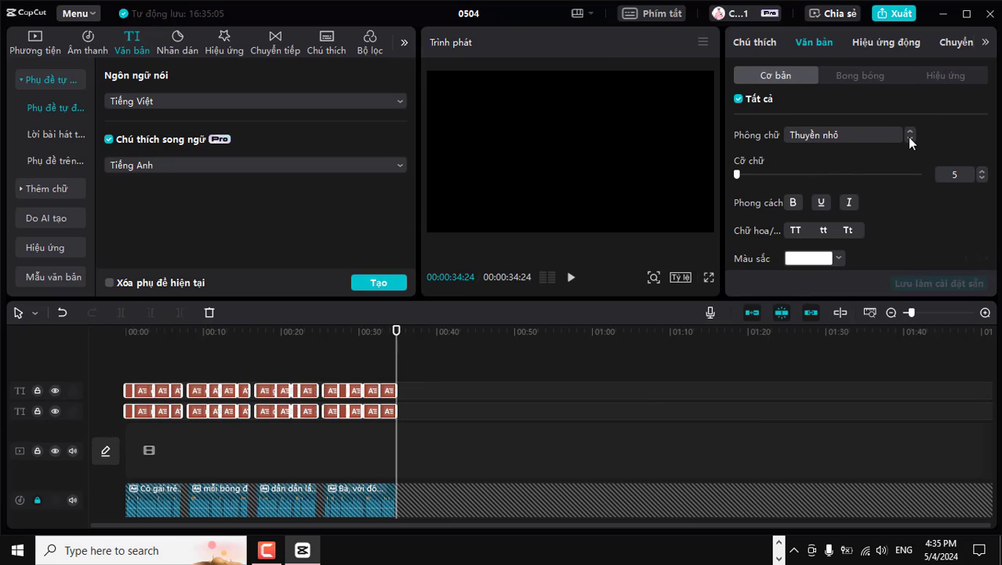
pyautogui.click(867, 139)
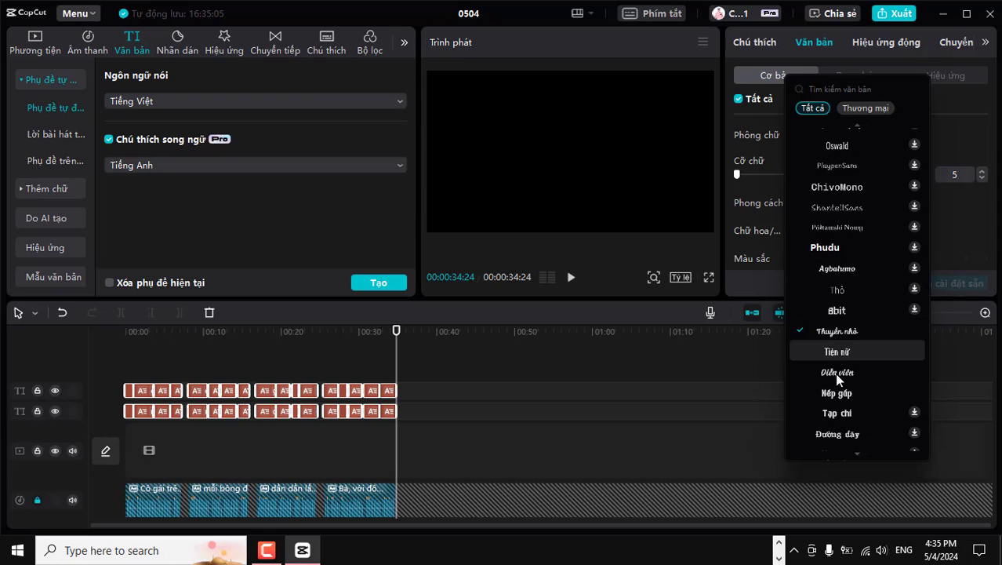
pyautogui.click(835, 414)
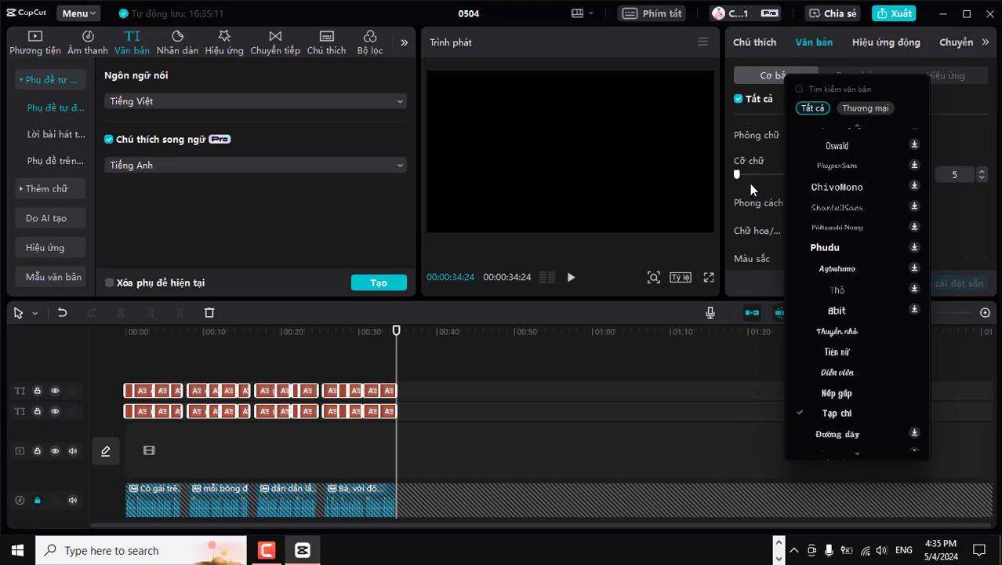
pyautogui.click(737, 174)
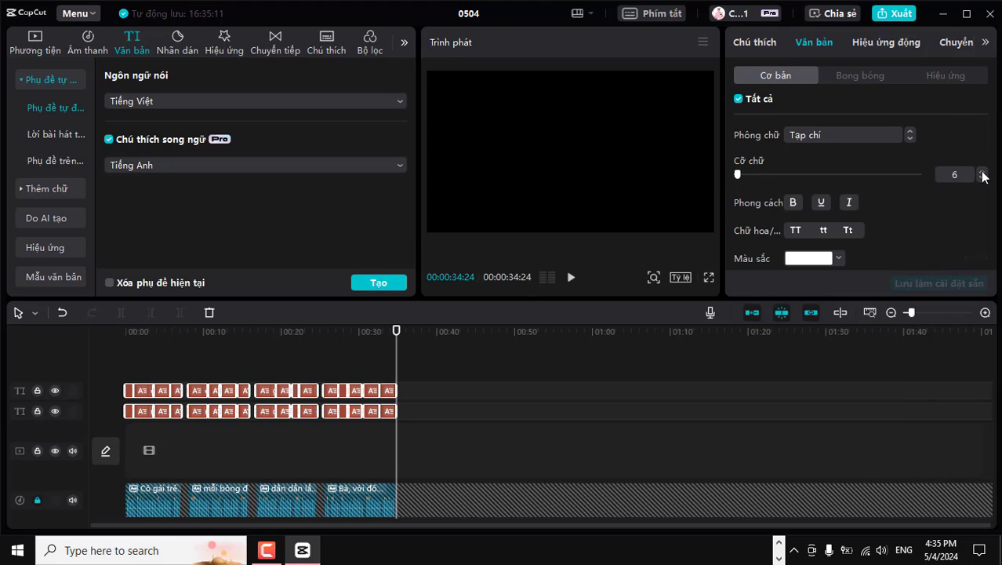
pyautogui.click(479, 430)
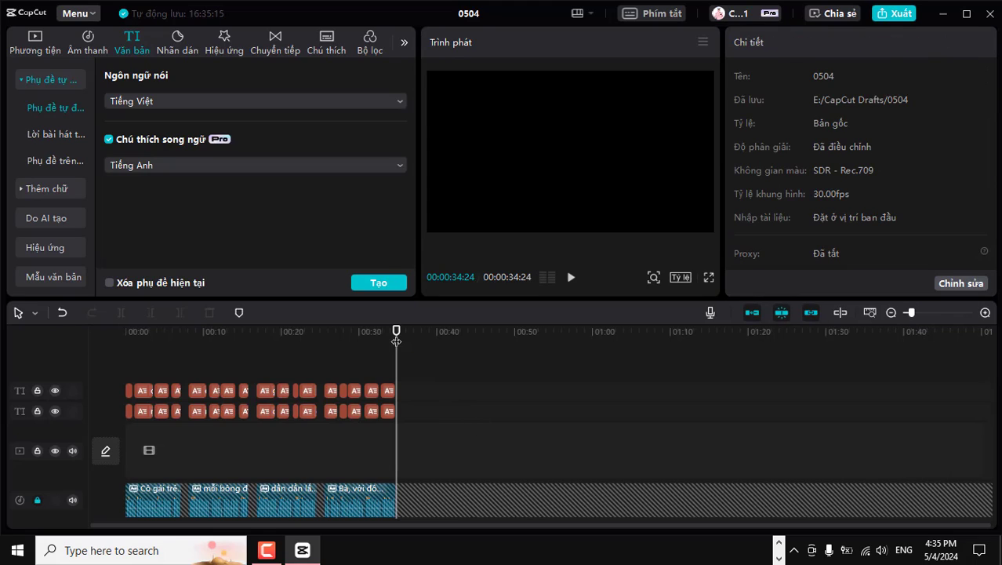
# - Play back the bilingual captions with the narration and return the playhead to the start
pyautogui.moveTo(396, 331); pyautogui.dragTo(154, 352)
pyautogui.click(571, 278)
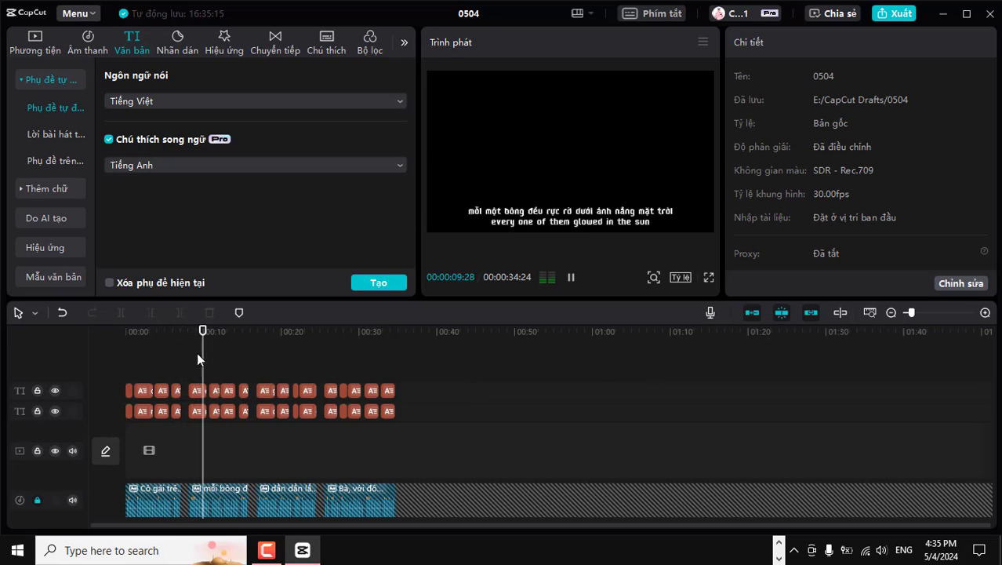
pyautogui.moveTo(206, 330); pyautogui.dragTo(111, 343)
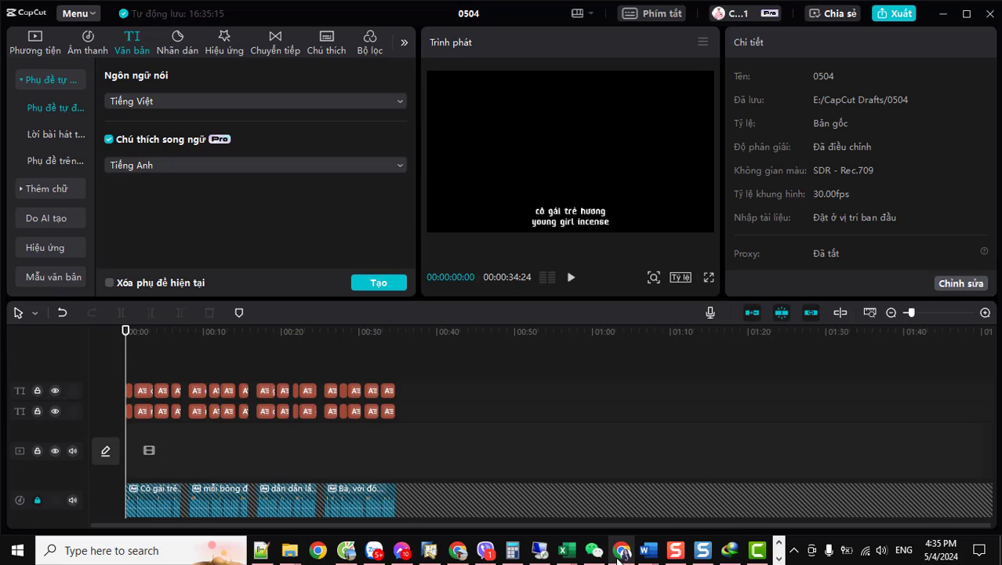
# - Switch to the ChatGPT conversation in the browser and copy the full story text
pyautogui.click(345, 551)
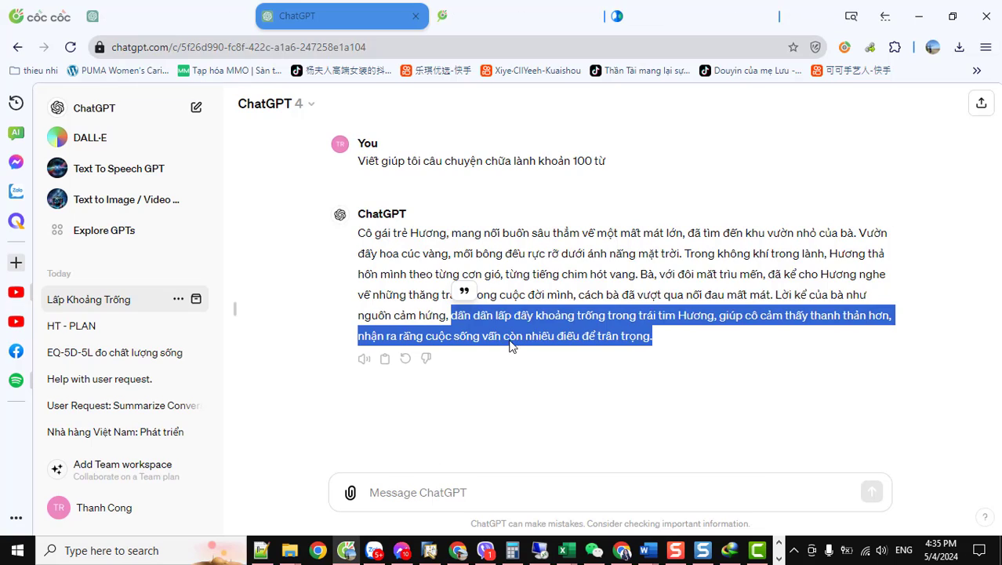
pyautogui.click(530, 334)
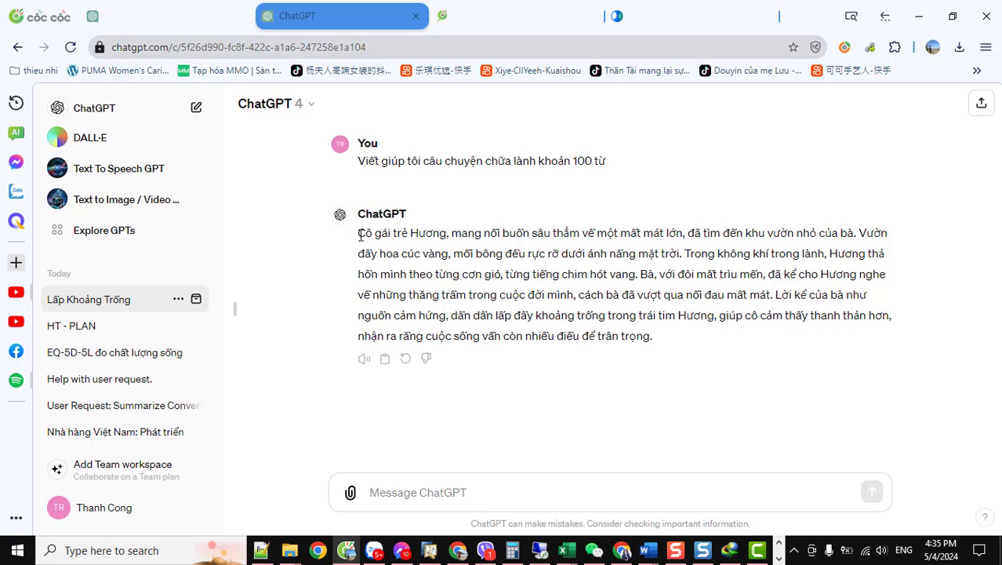
pyautogui.moveTo(360, 235); pyautogui.dragTo(650, 350)
pyautogui.hotkey('ctrl', 'c')
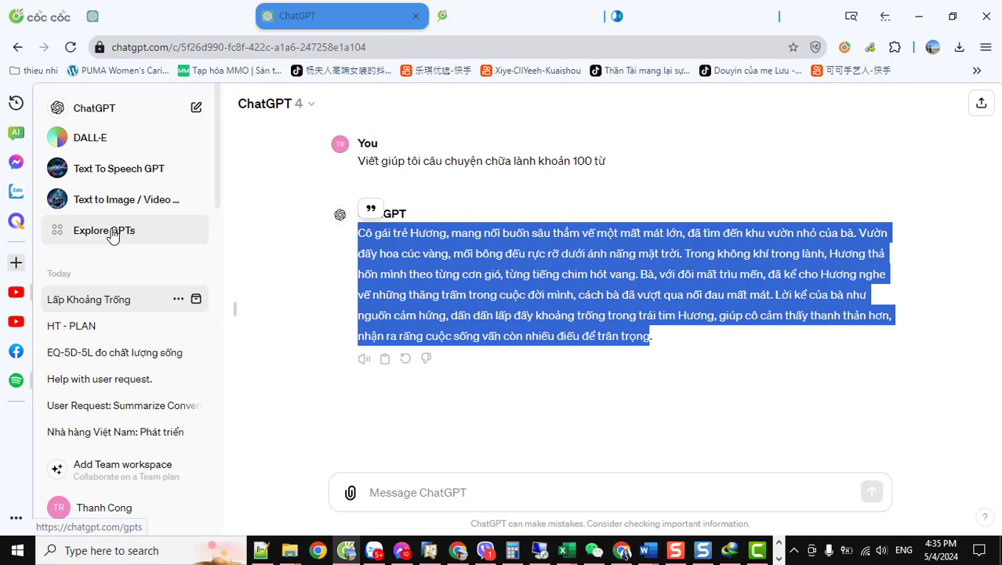
pyautogui.click(93, 233)
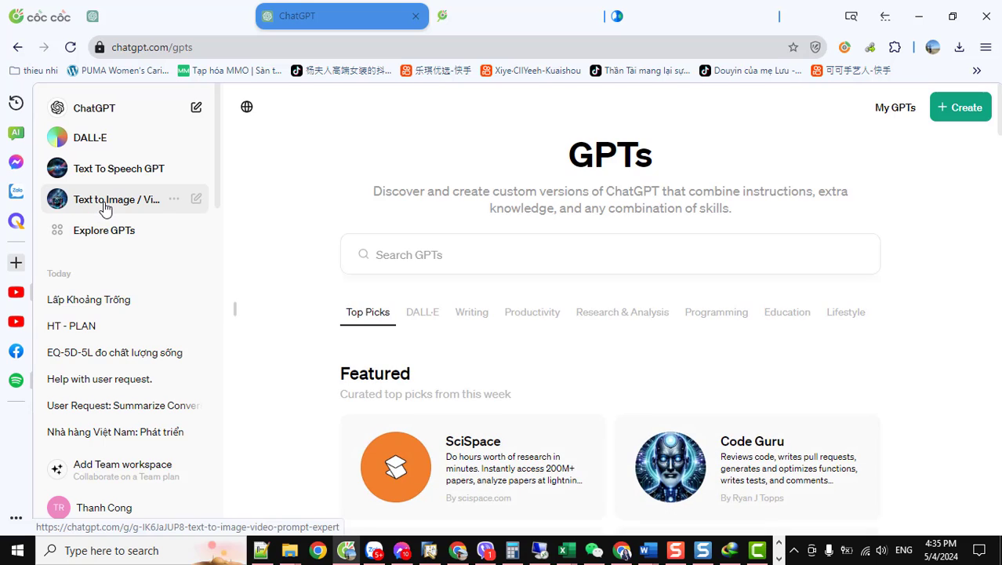
pyautogui.click(107, 203)
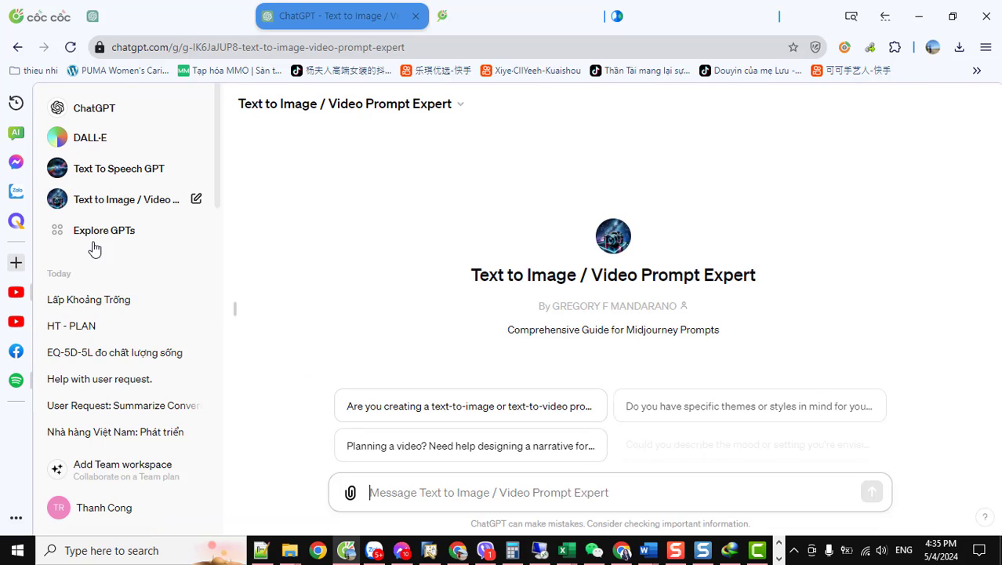
pyautogui.hotkey('ctrl', 'v')
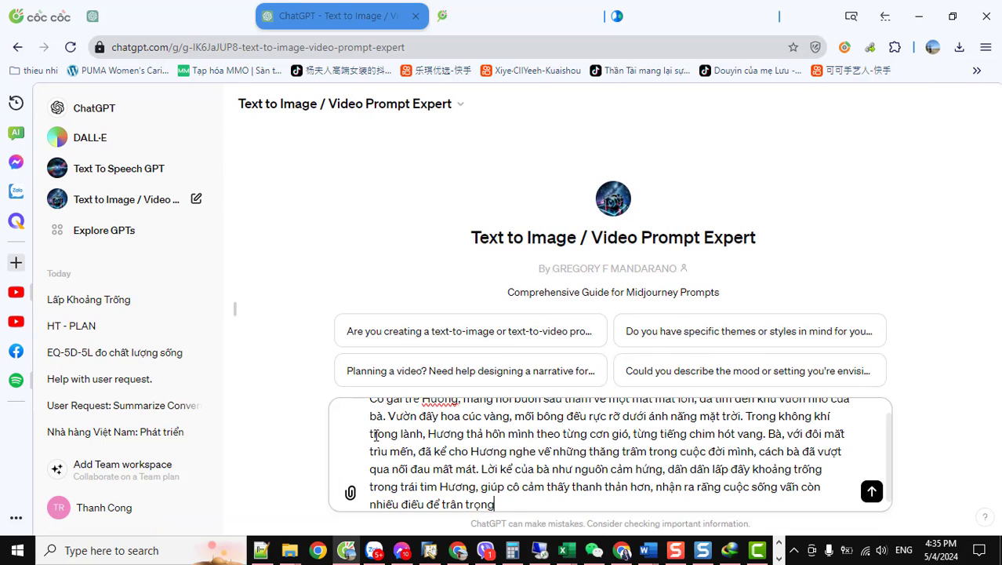
pyautogui.write('Ve')
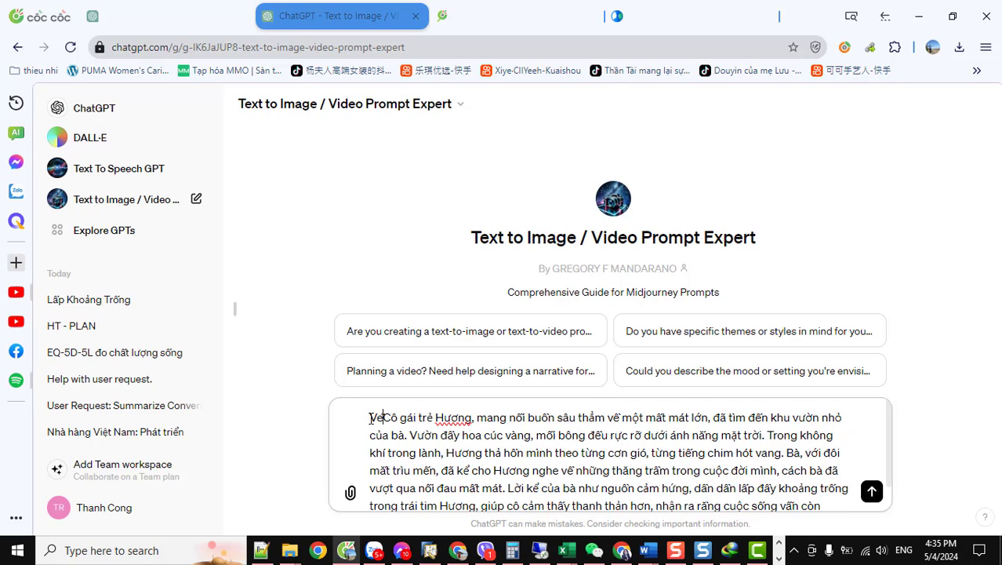
pyautogui.write('4')
pyautogui.write('Cho tôi')
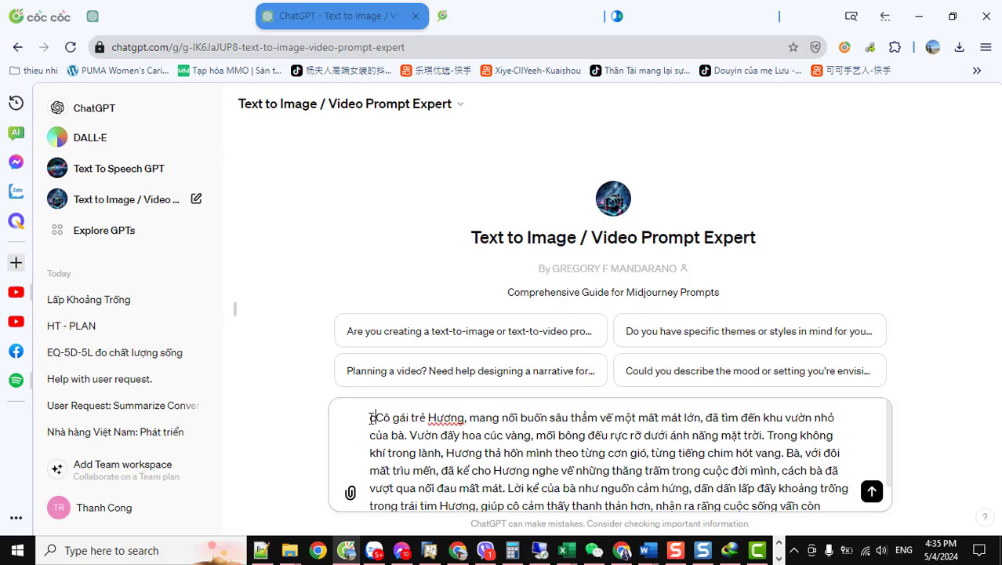
pyautogui.write(' búc')
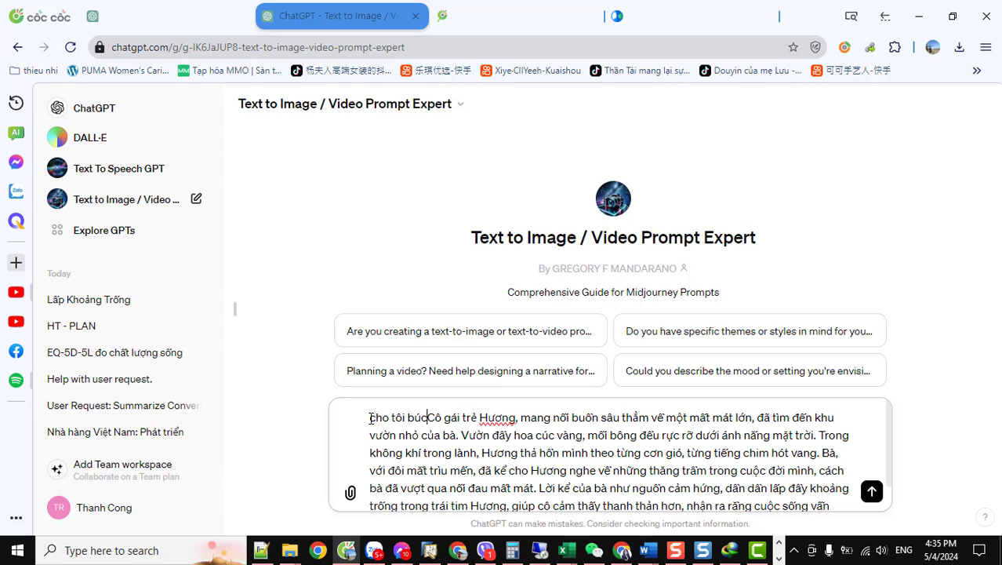
pyautogui.hotkey('ctrl', 'a')
pyautogui.press('BackSpace')
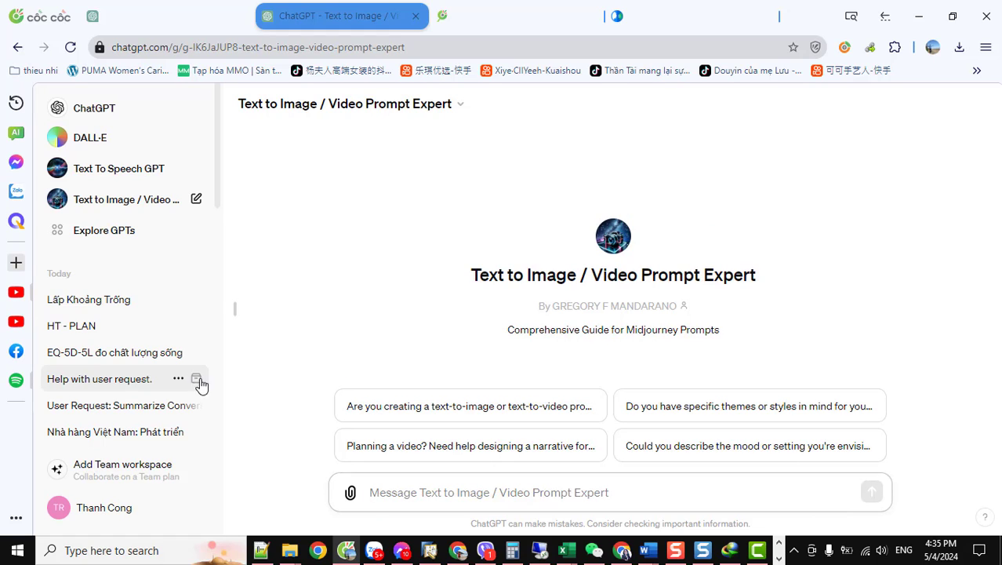
# - Return to the Lấp Khoảng Trống chat and send the request "Đề xuất mô tả 3 tấm ảnh với nội dung trên"
pyautogui.click(114, 304)
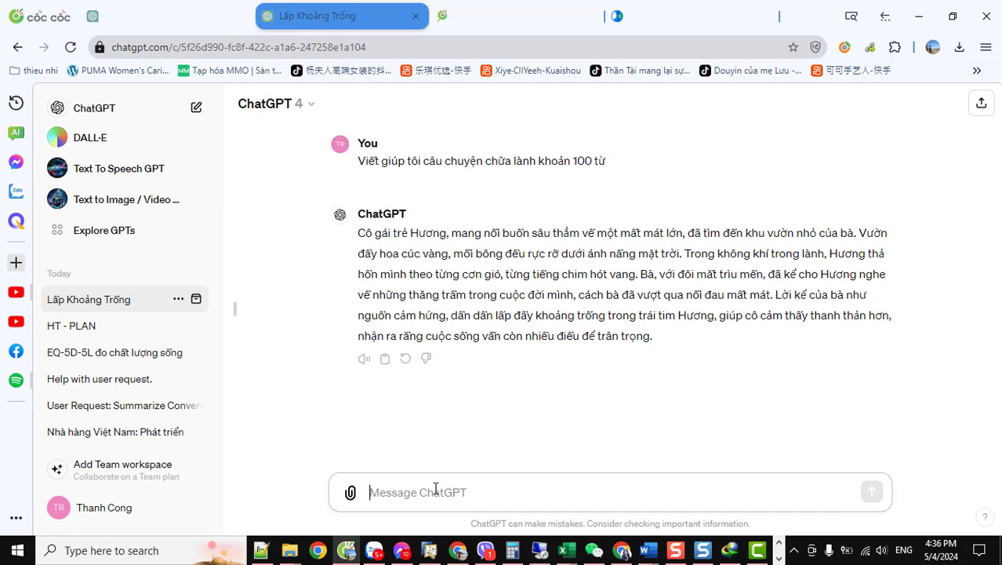
pyautogui.write('D')
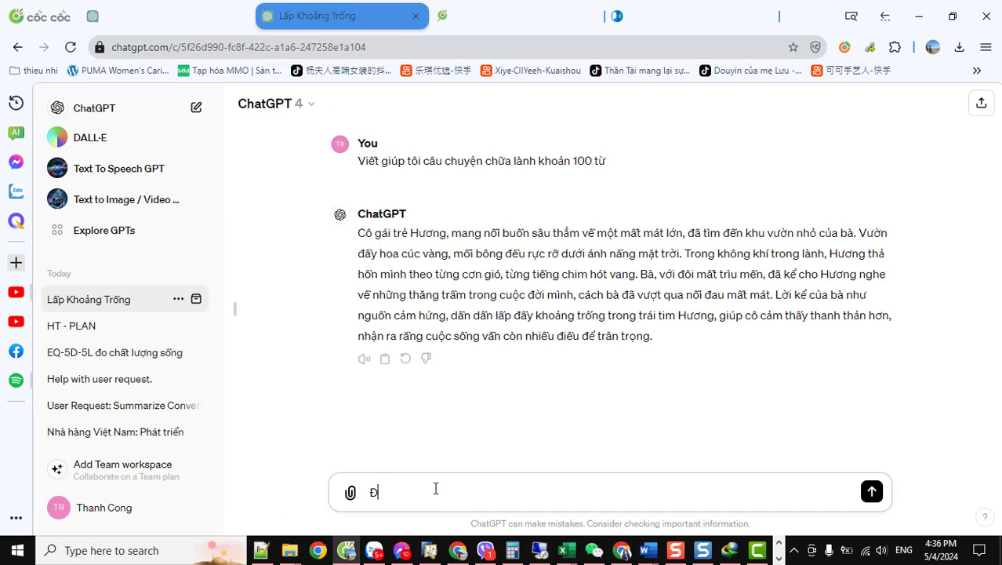
pyautogui.write('ề xuất 3 tam ảnh')
pyautogui.click(414, 491)
pyautogui.write('mô tả')
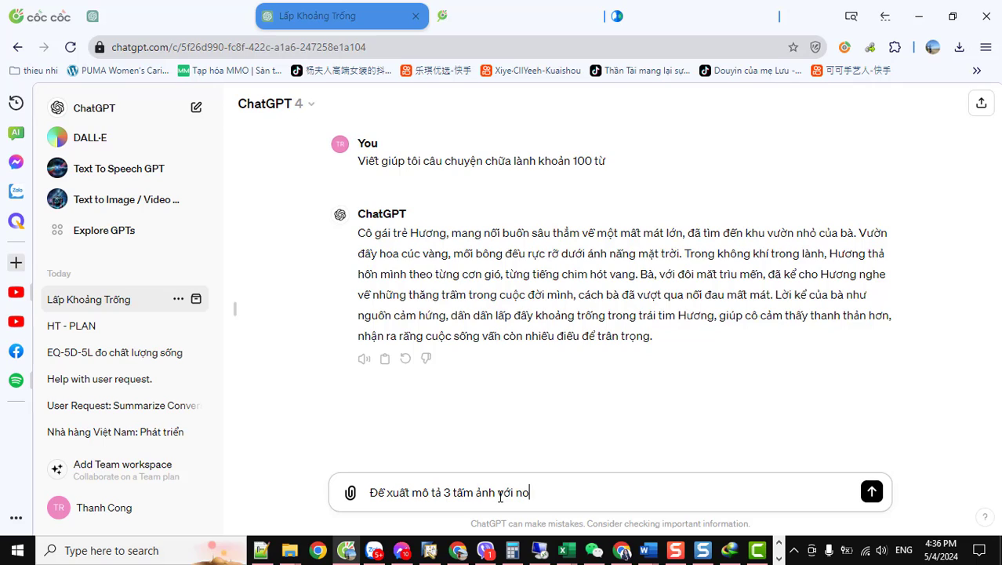
pyautogui.write('dn')
pyautogui.write('ng trên')
pyautogui.press('Return')
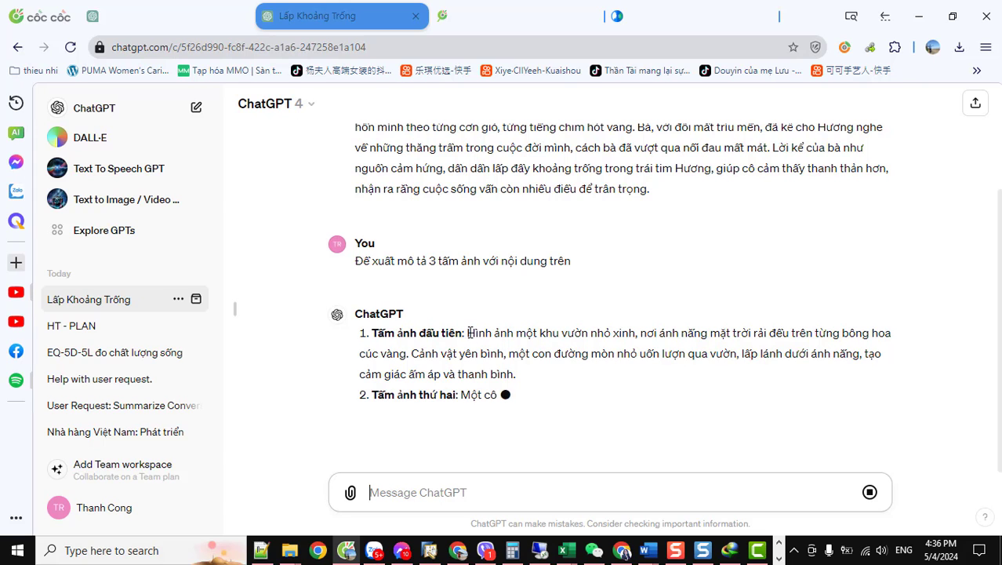
# - Copy all three image descriptions from ChatGPT's reply
pyautogui.moveTo(468, 333); pyautogui.dragTo(527, 368)
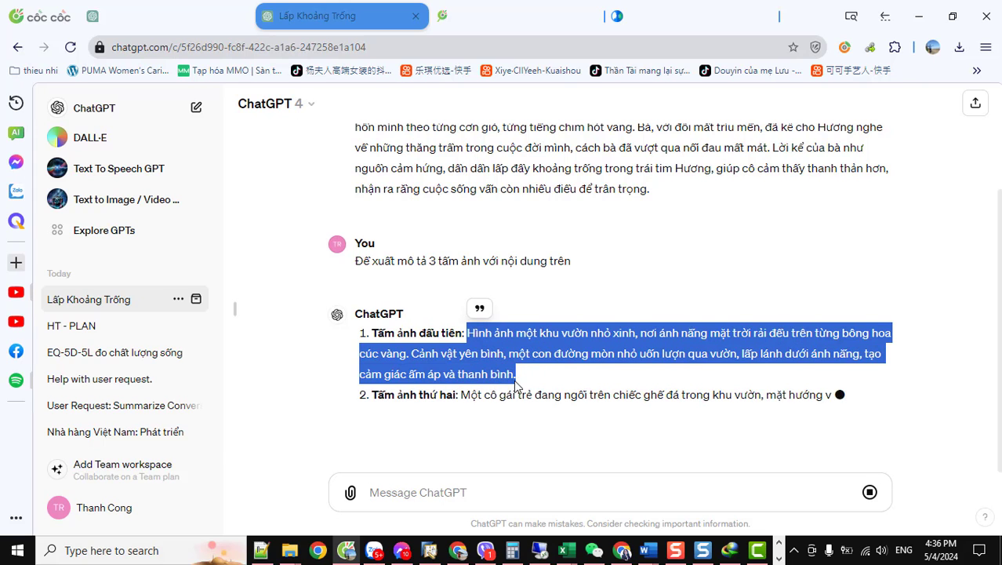
pyautogui.click(487, 441)
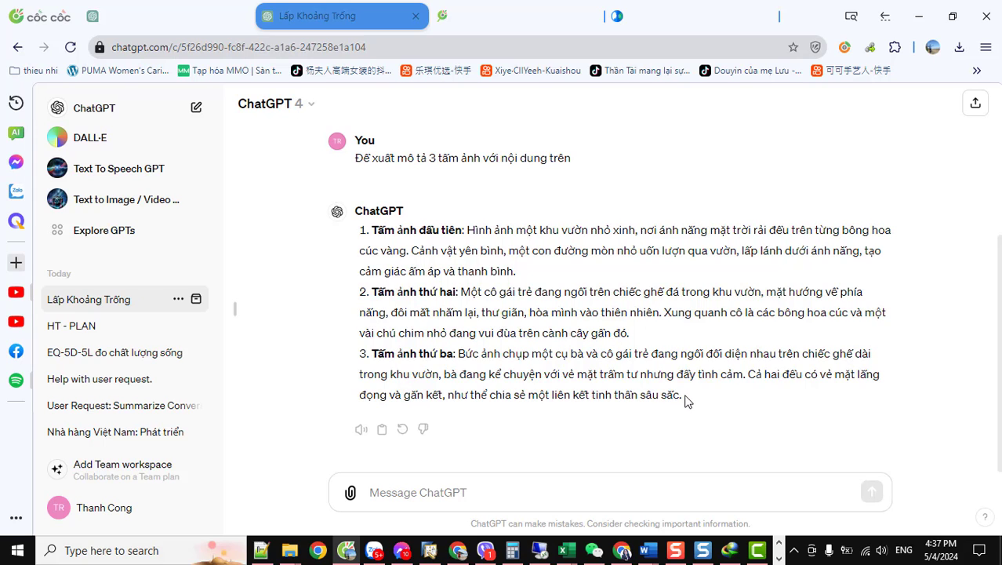
pyautogui.moveTo(684, 397); pyautogui.dragTo(361, 233)
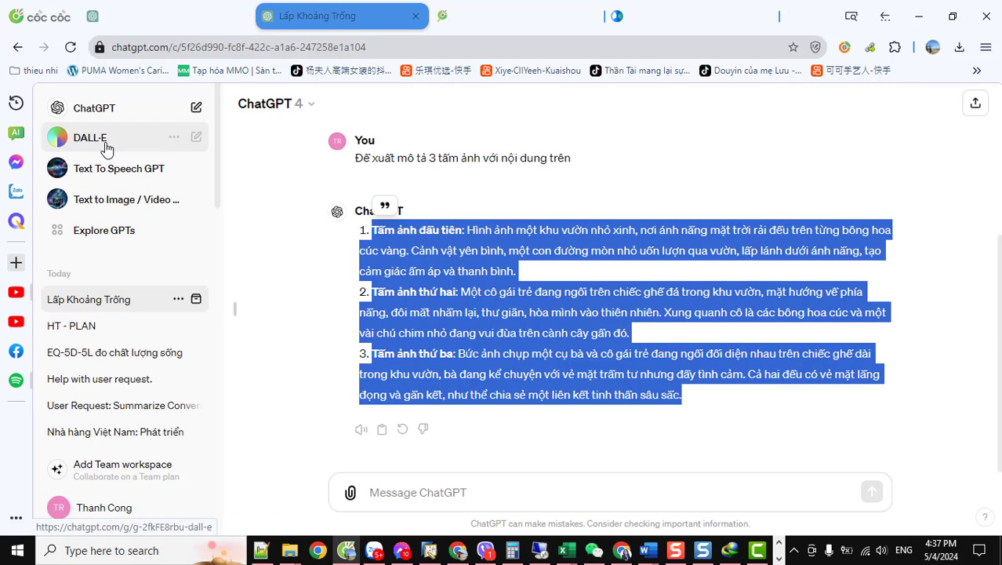
# - In the Text to Image / Video Prompt Expert GPT, write "Vẽ giúp tôi 3 ảnh dạn hoạt hình 3d với nội dung mô tả lần lược như sau :"
pyautogui.click(106, 206)
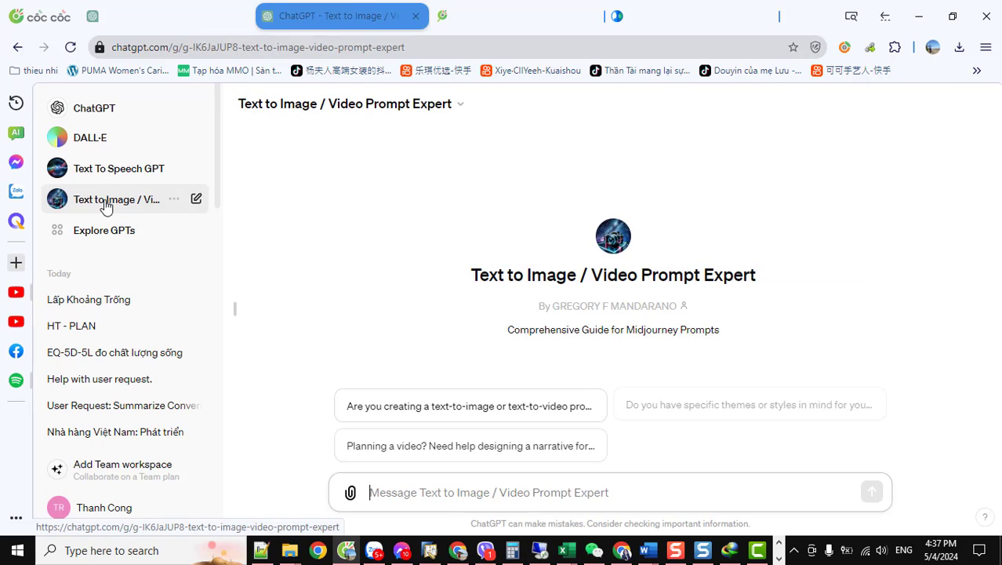
pyautogui.write('Vẽ g')
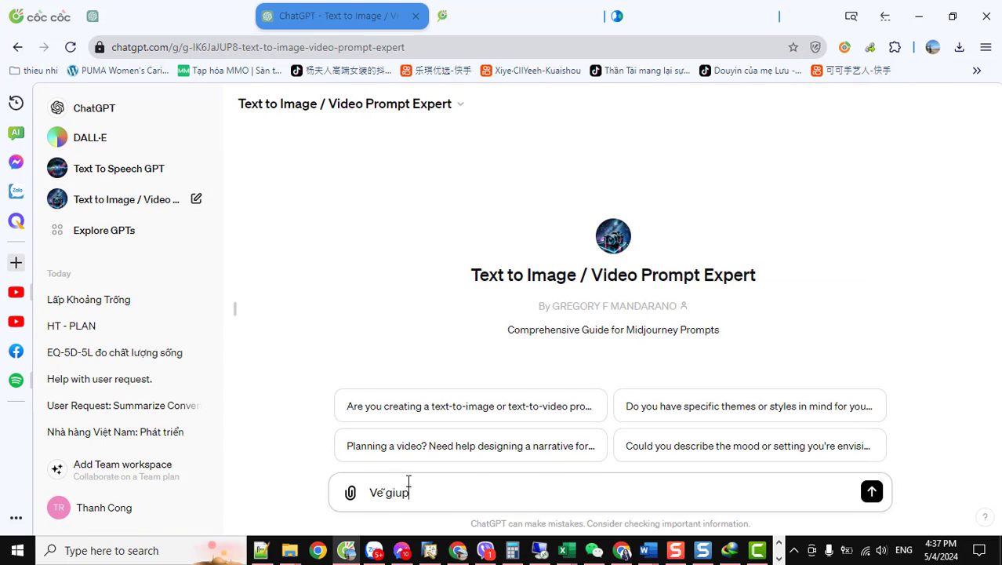
pyautogui.write('iúp to')
pyautogui.write('i 3')
pyautogui.press('BackSpace')
pyautogui.press('BackSpace')
pyautogui.press('BackSpace')
pyautogui.write('dan ho')
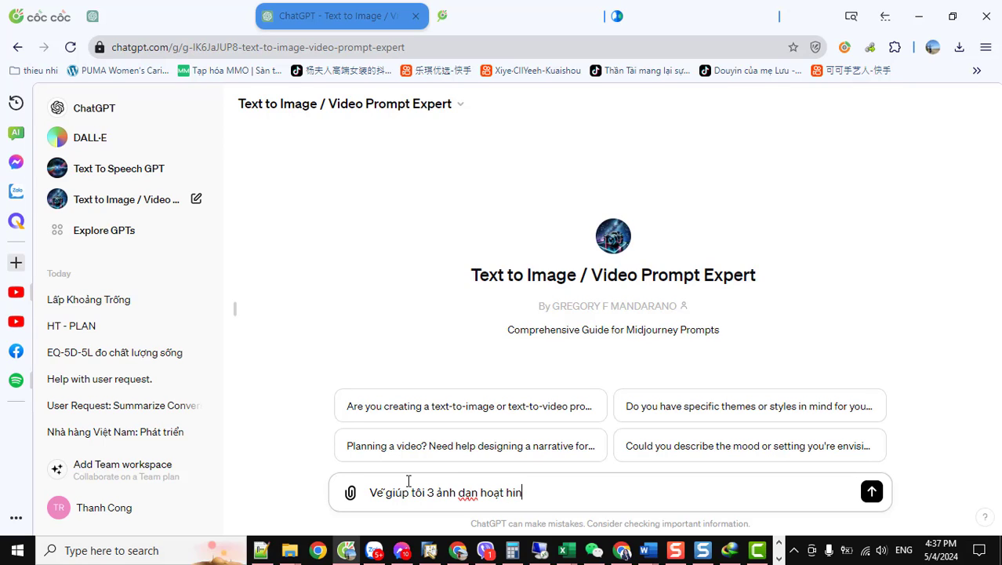
pyautogui.write('ạt hình 3d với no')
pyautogui.write('i dung m')
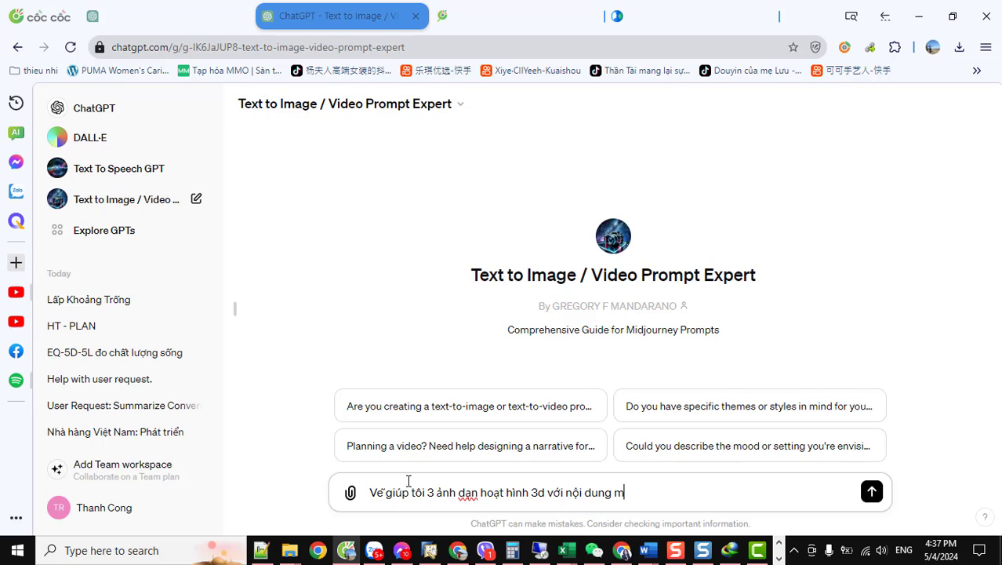
pyautogui.write('ô tả lan')
pyautogui.write('luoc')
pyautogui.write(' nh')
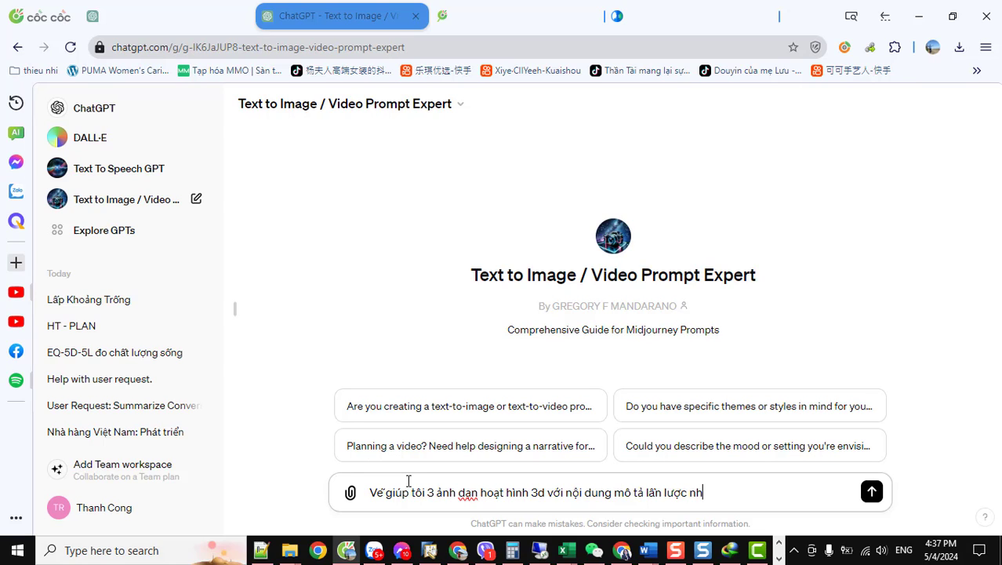
pyautogui.write('ư sau :')
# - Paste the three image descriptions on a new line below the request and send the message
pyautogui.hotkey('shift', 'Return')
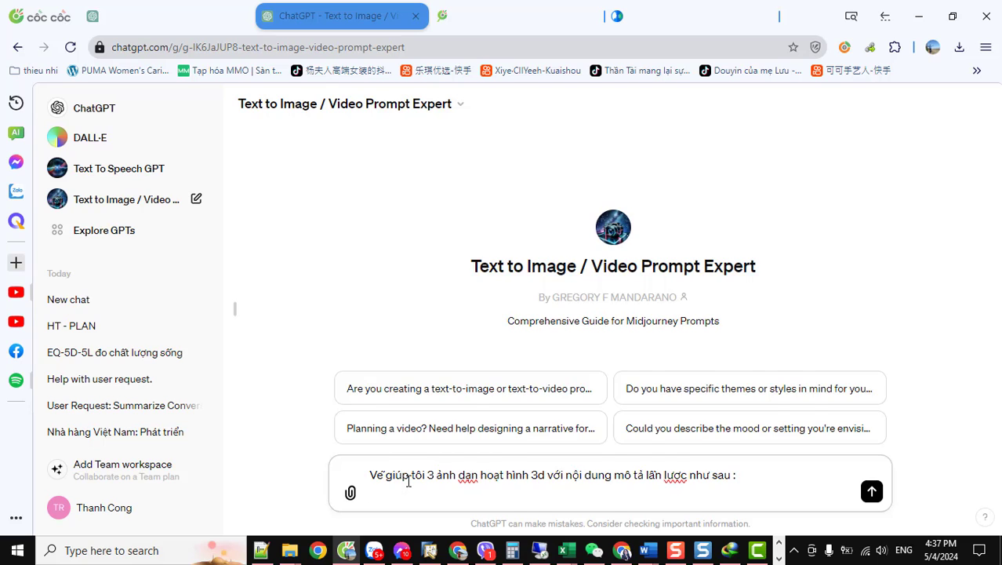
pyautogui.hotkey('ctrl', 'v')
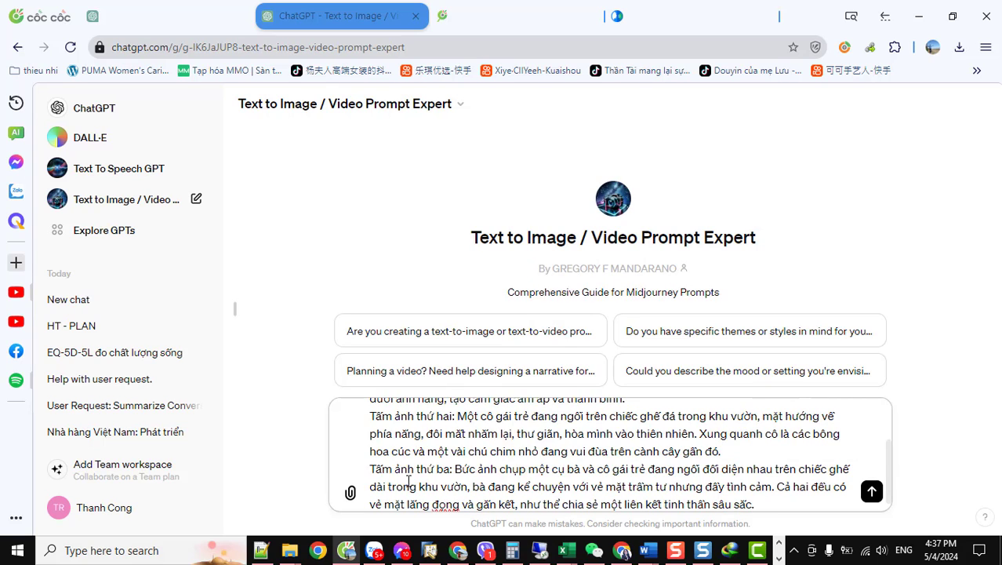
pyautogui.press('Return')
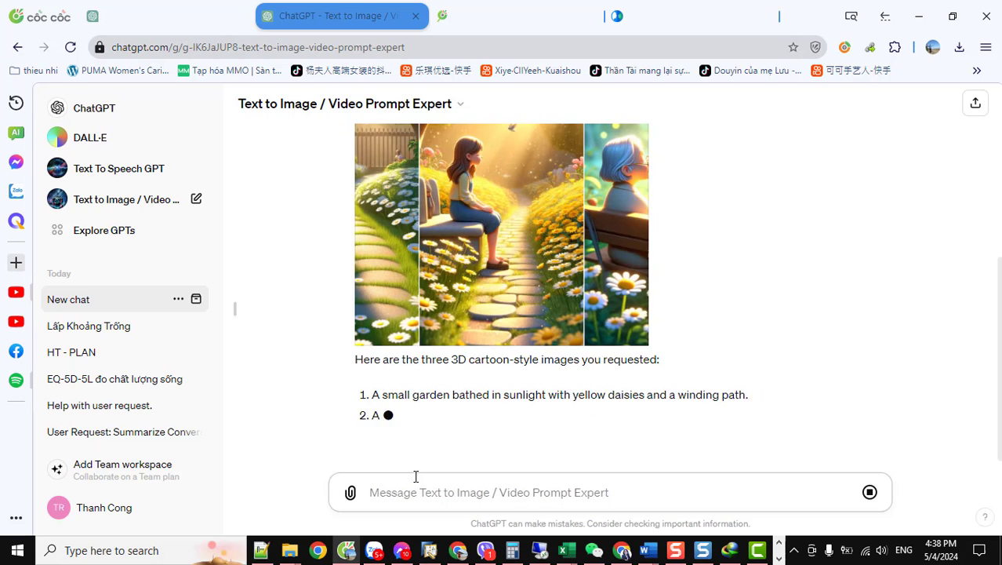
# - Look over the generated 3D cartoon image with its accompanying text, and open the image enlarged
pyautogui.scroll(4, 529, 337)
pyautogui.scroll(-2, 530, 313)
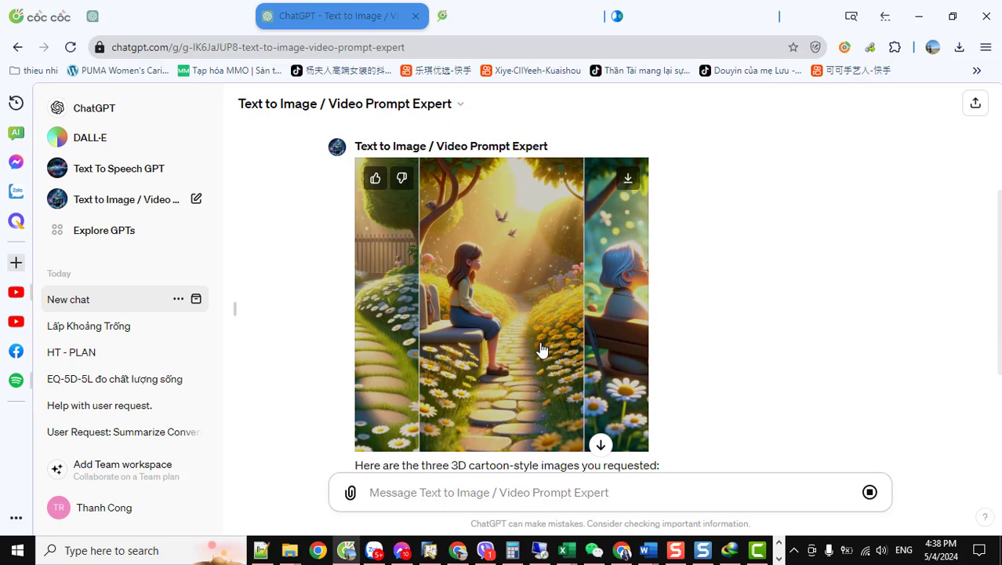
pyautogui.scroll(-3, 533, 306)
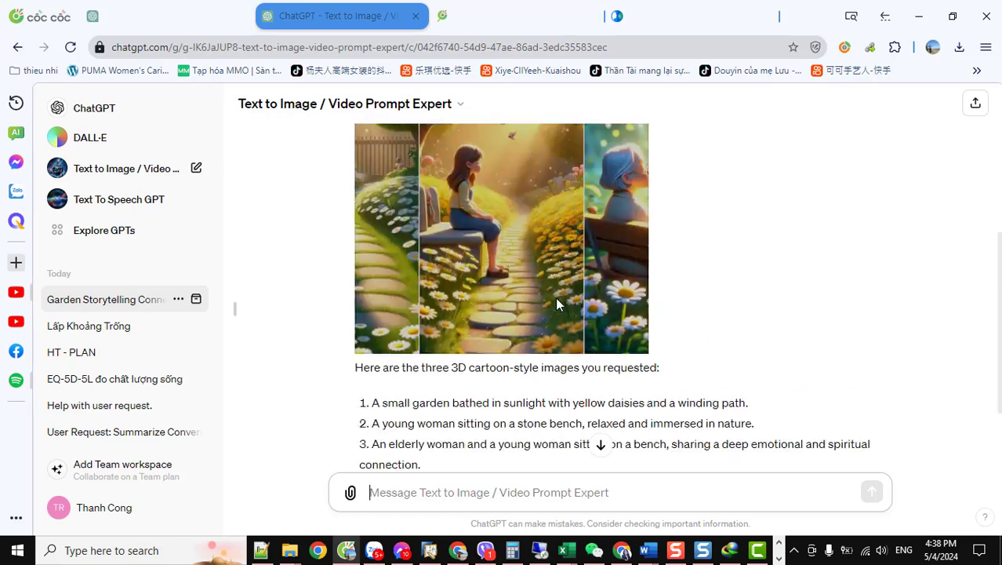
pyautogui.scroll(-5, 549, 306)
pyautogui.scroll(-1, 510, 313)
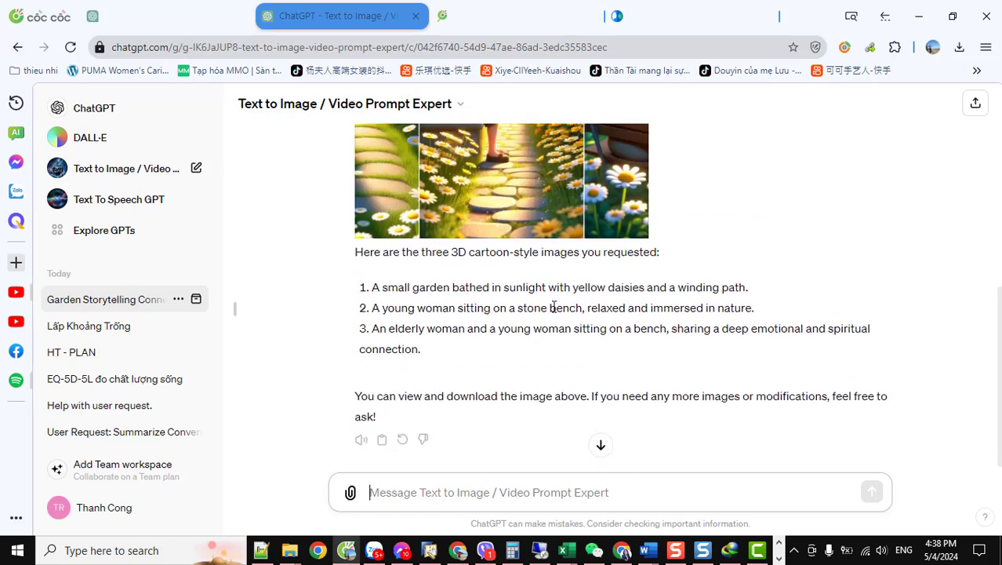
pyautogui.scroll(4, 451, 319)
pyautogui.click(394, 333)
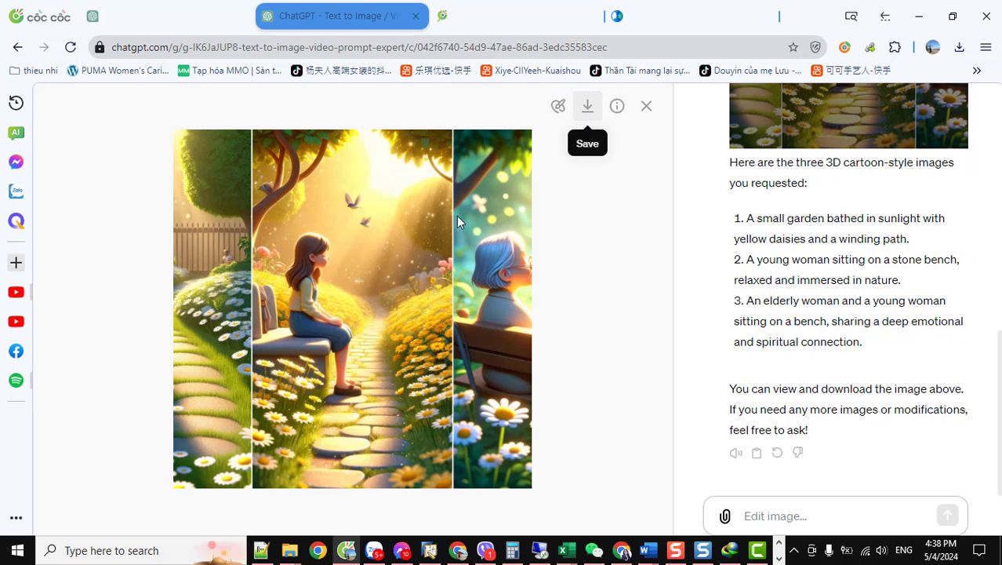
# - Save the enlarged image as a JPG in a new folder inside Video AI on drive D:, and close the image view
pyautogui.rightClick(399, 251)
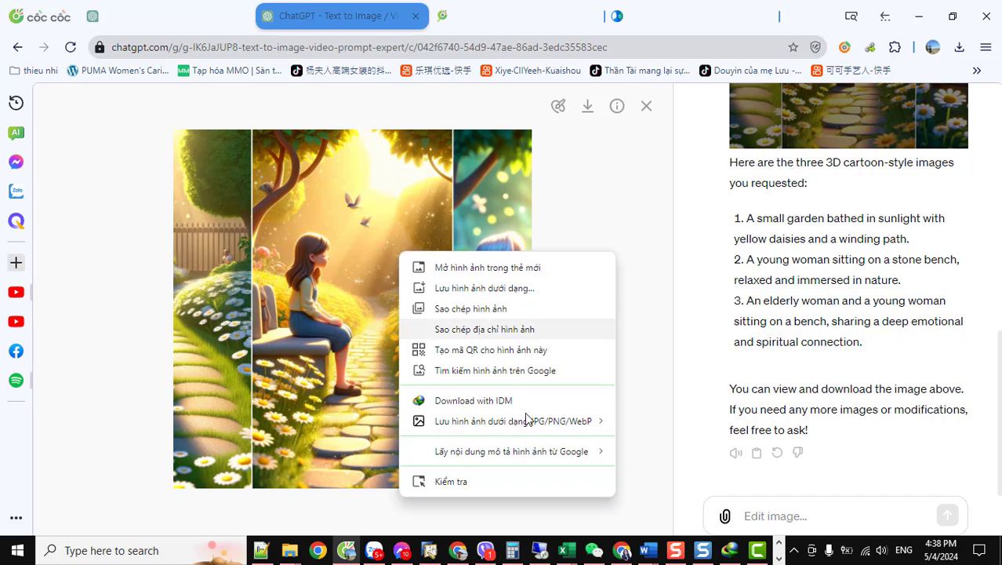
pyautogui.moveTo(530, 425)
pyautogui.click(648, 418)
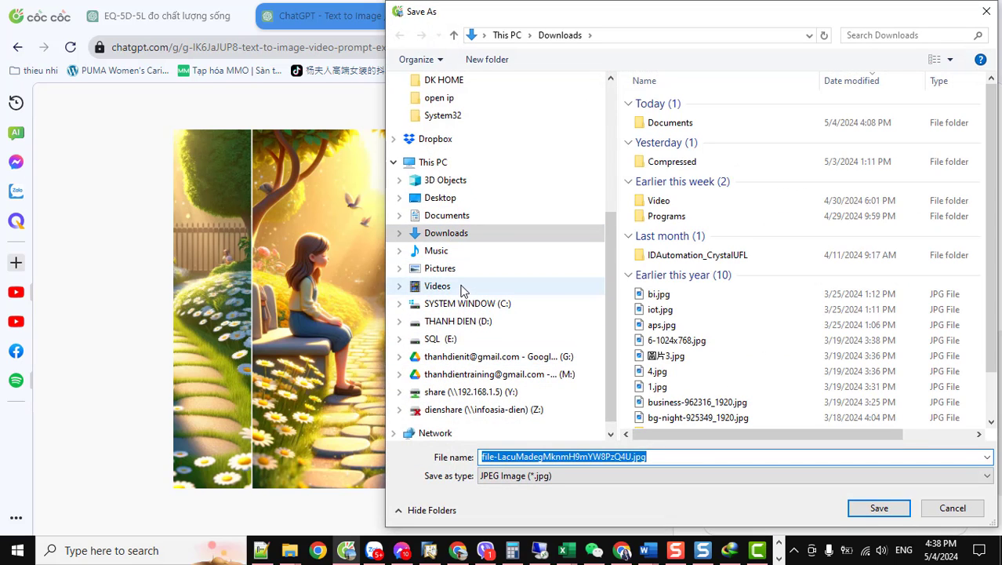
pyautogui.click(458, 321)
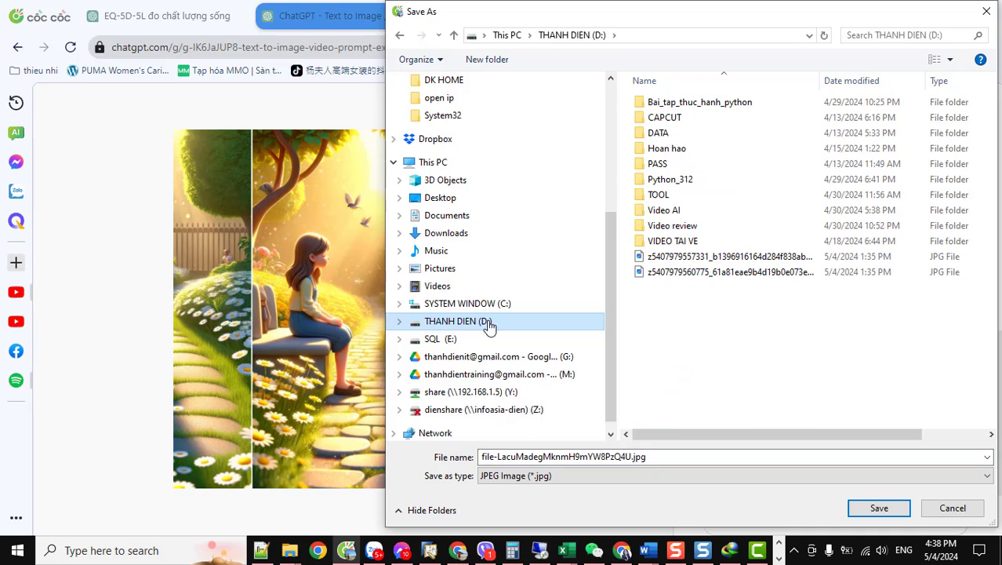
pyautogui.doubleClick(643, 212)
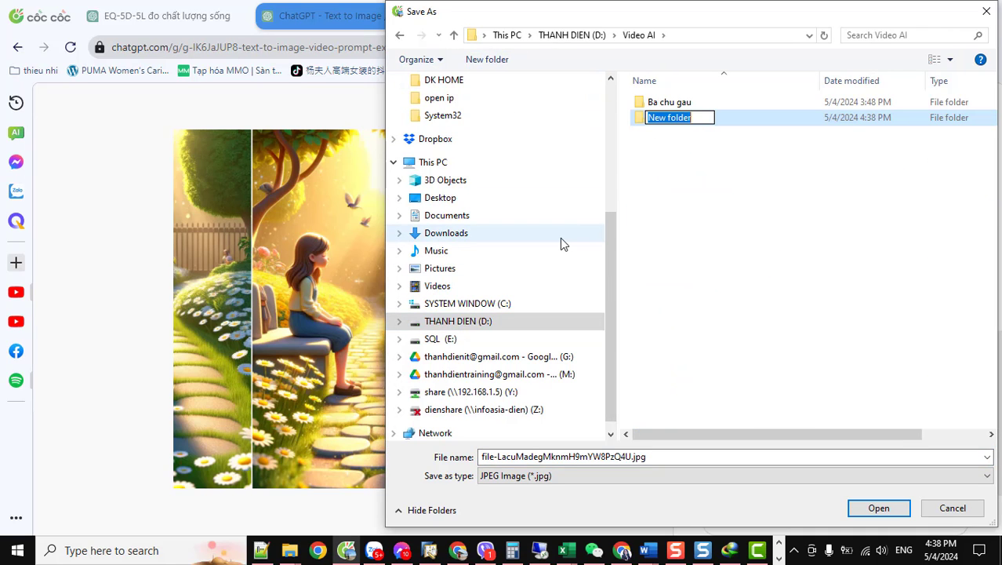
pyautogui.click(699, 132)
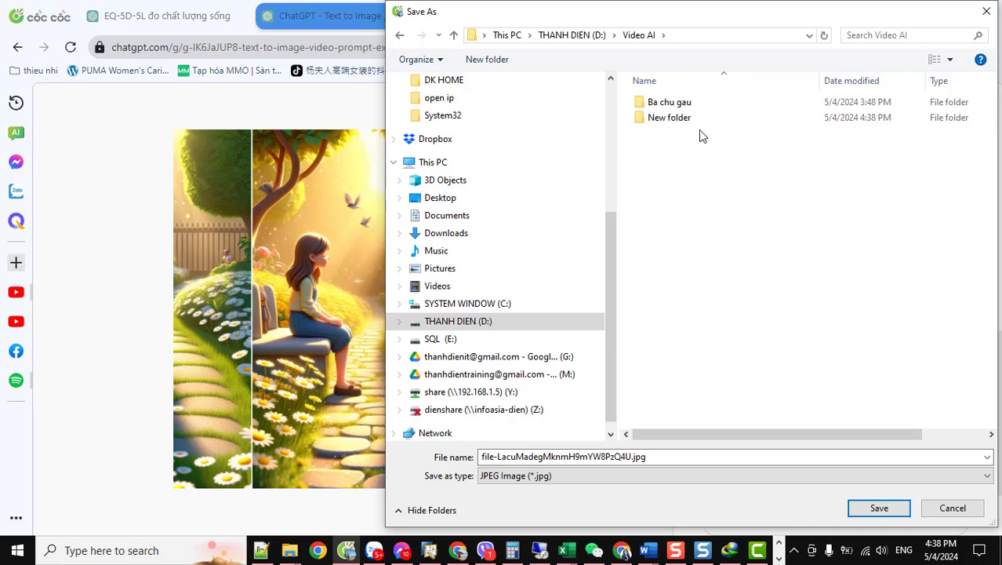
pyautogui.doubleClick(690, 121)
pyautogui.click(879, 507)
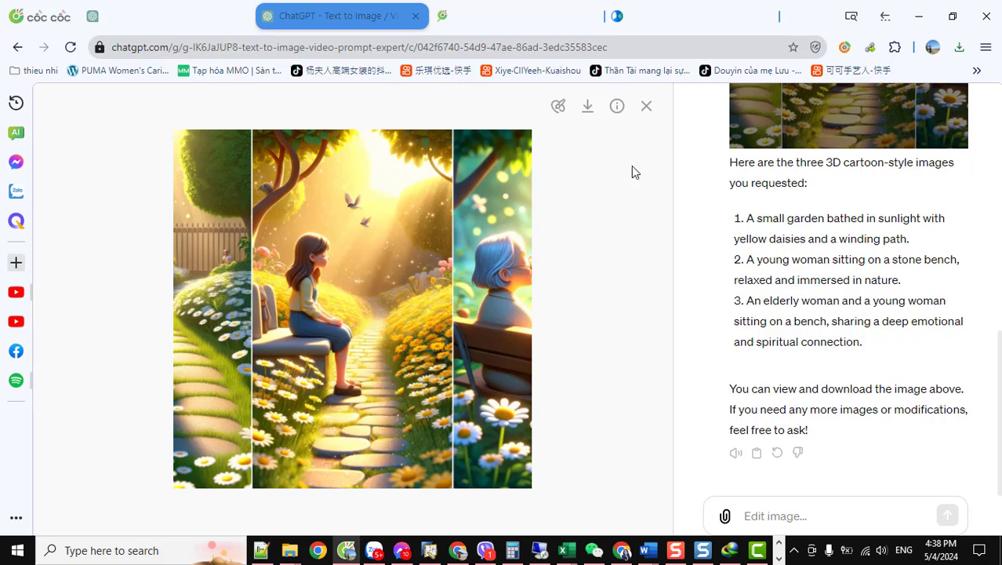
pyautogui.click(646, 107)
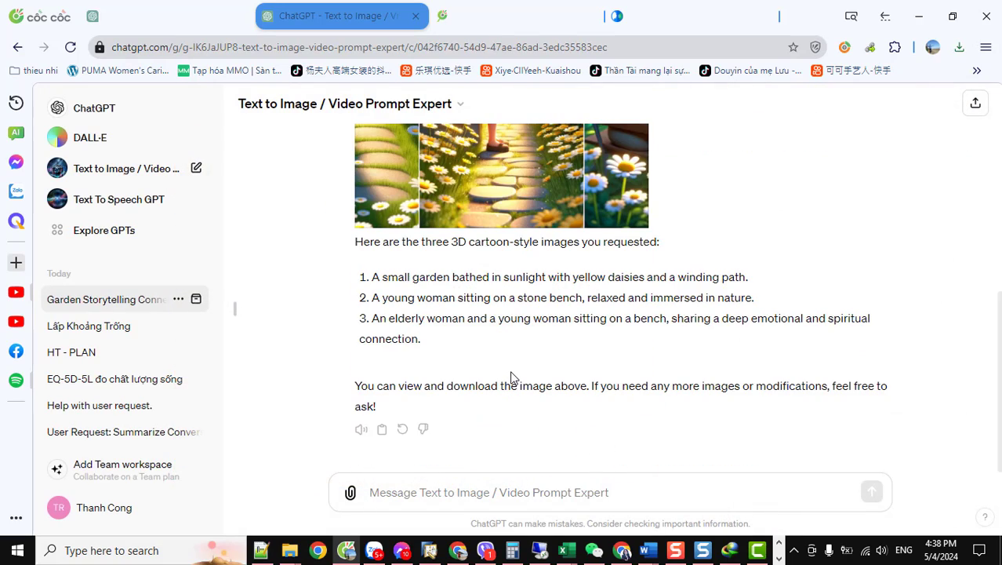
# - Review the image descriptions in the sent request, particularly the second one about the girl on the stone bench
pyautogui.scroll(5, 510, 377)
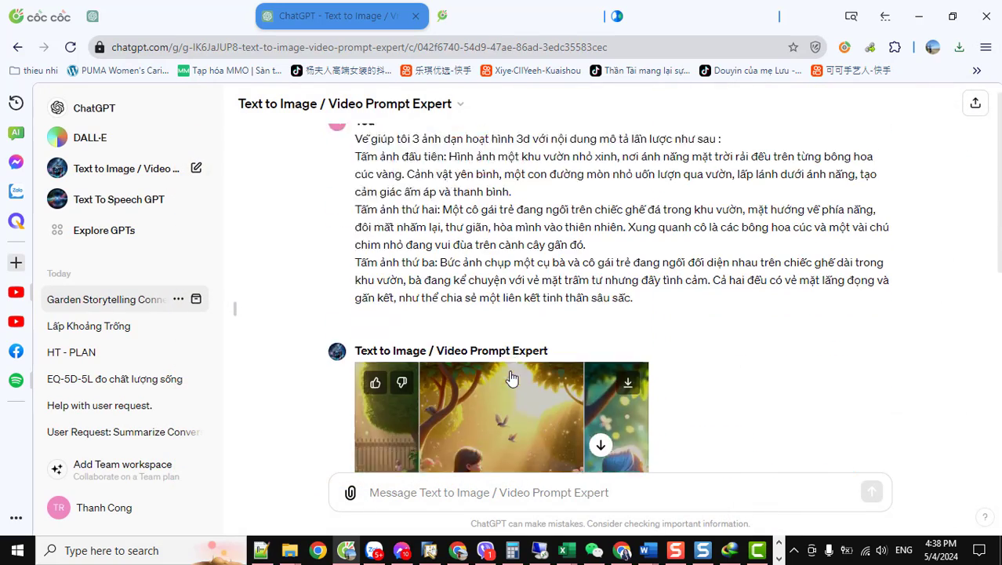
pyautogui.moveTo(363, 233); pyautogui.dragTo(514, 249)
pyautogui.click(530, 317)
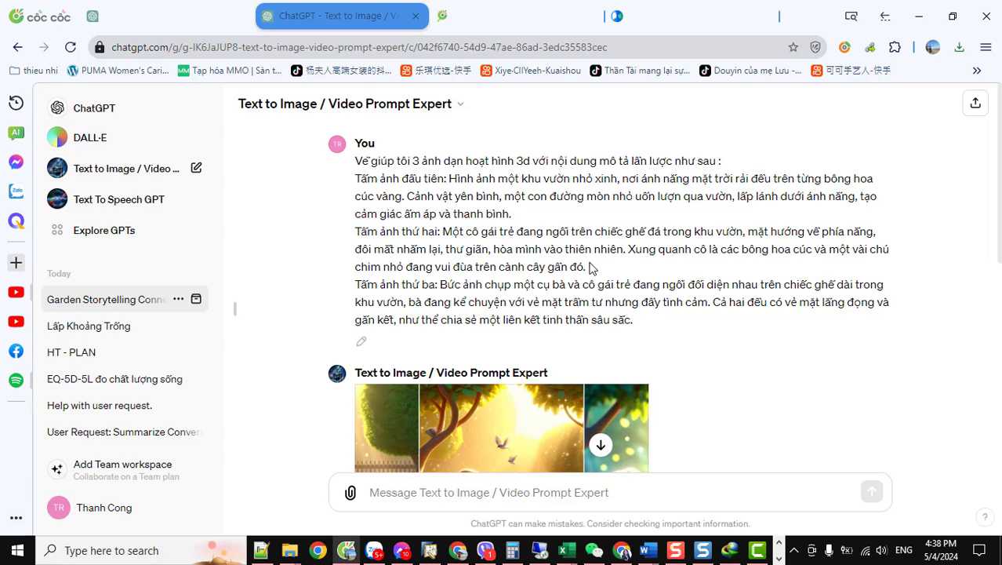
# - Look over the combined image and its caption, and send the follow-up request "chia làm 3 ảnh riêng biệt"
pyautogui.scroll(-2, 592, 268)
pyautogui.scroll(2, 570, 278)
pyautogui.scroll(-4, 569, 284)
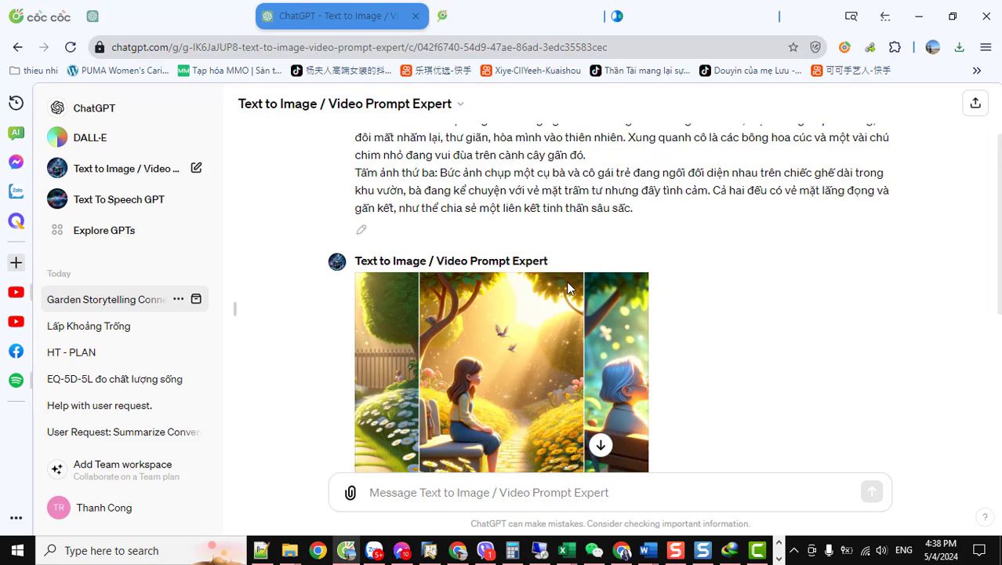
pyautogui.scroll(-2, 451, 434)
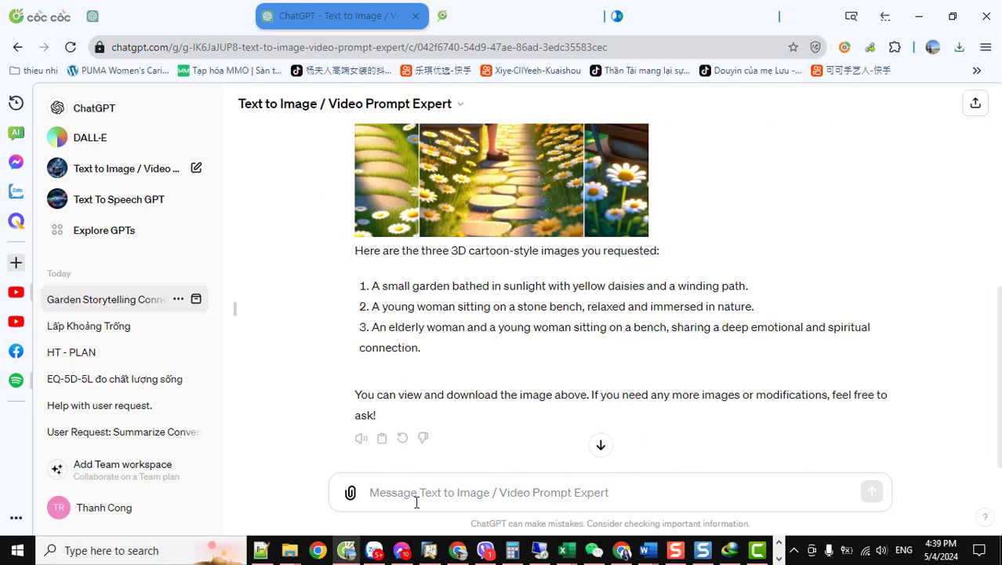
pyautogui.click(417, 502)
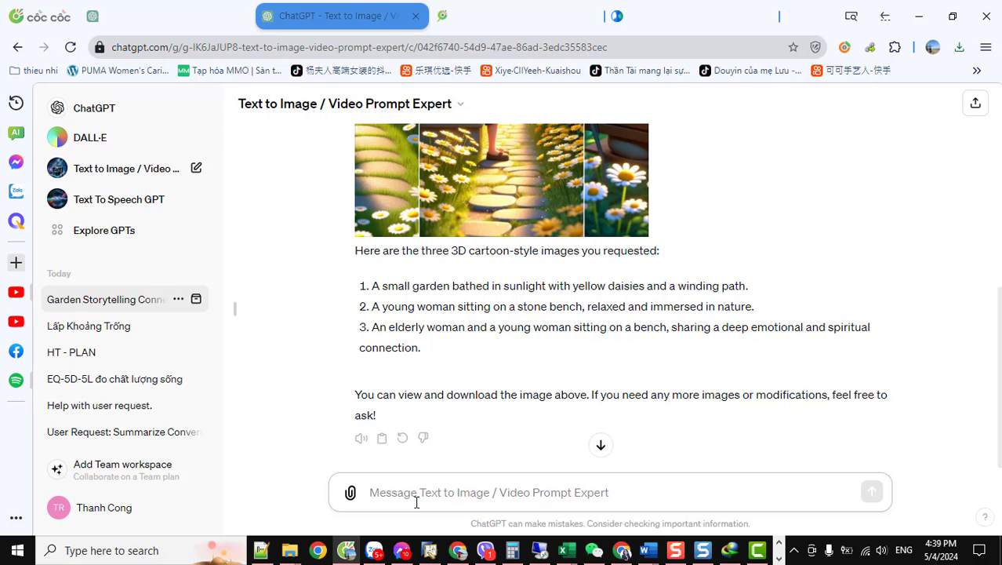
pyautogui.write('chia')
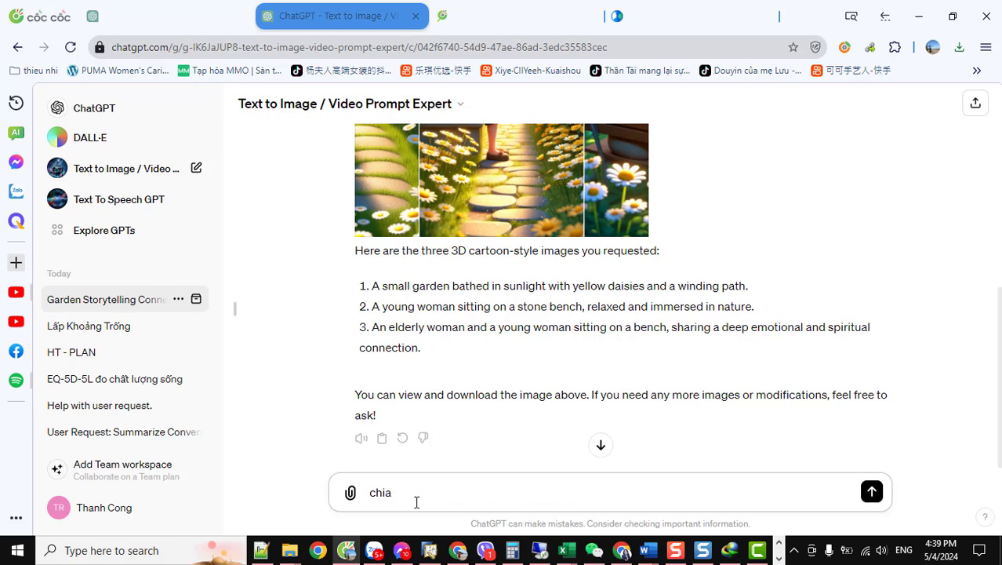
pyautogui.write(' lamf 3 anhr tieng')
pyautogui.write('ienge biet')
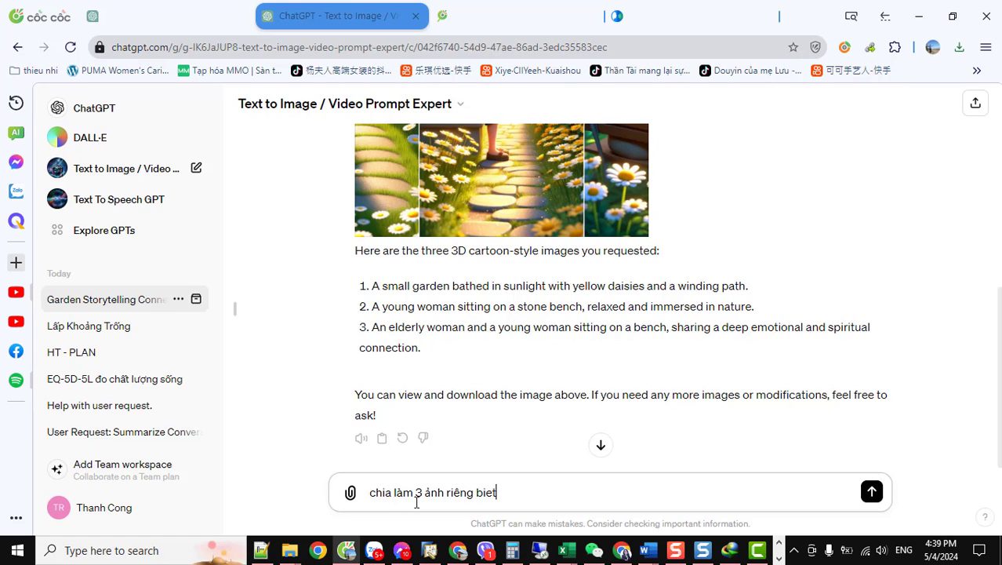
pyautogui.press('Return')
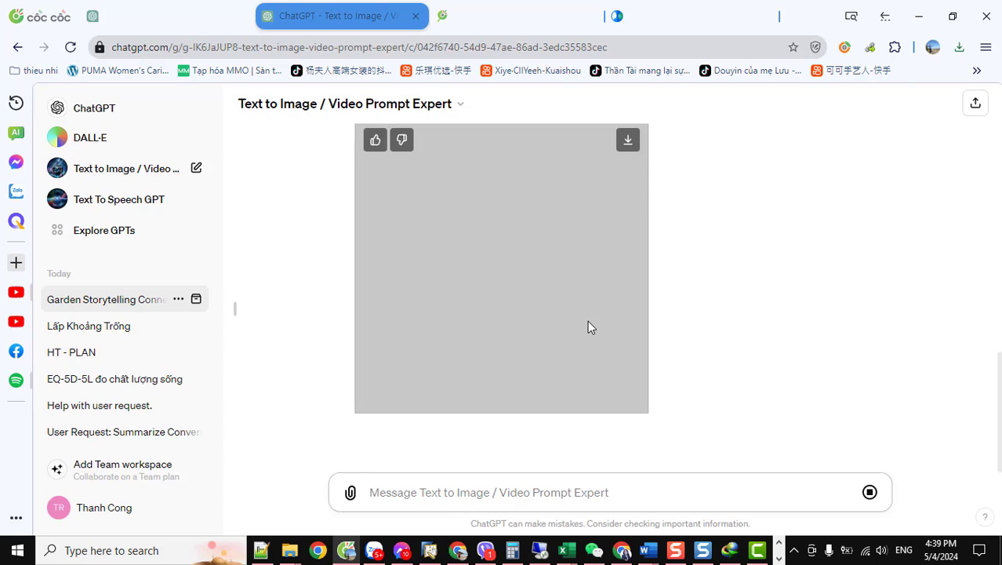
# - Open the newly generated garden-path image enlarged, try to save it, and close the image view
pyautogui.scroll(2, 572, 335)
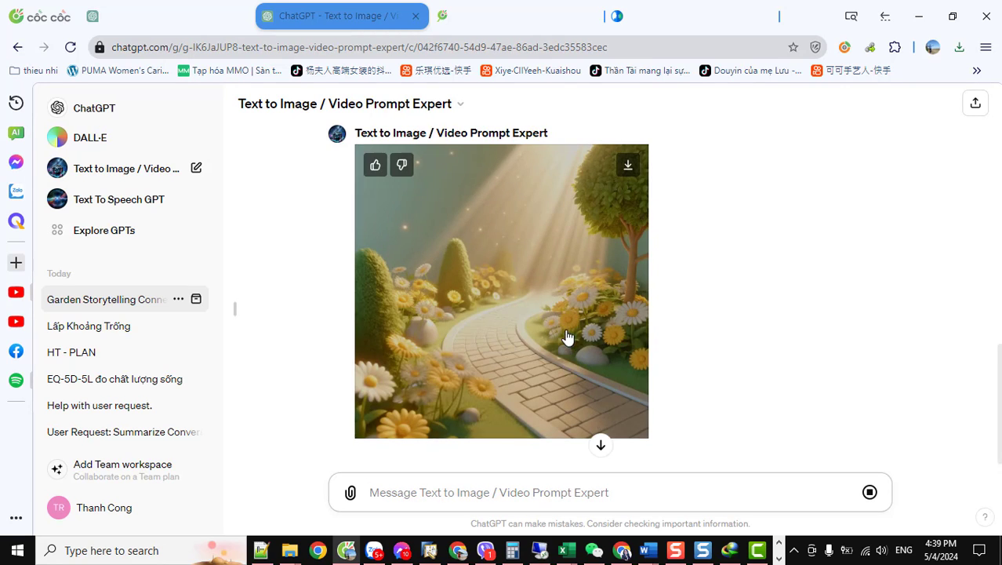
pyautogui.scroll(2, 567, 337)
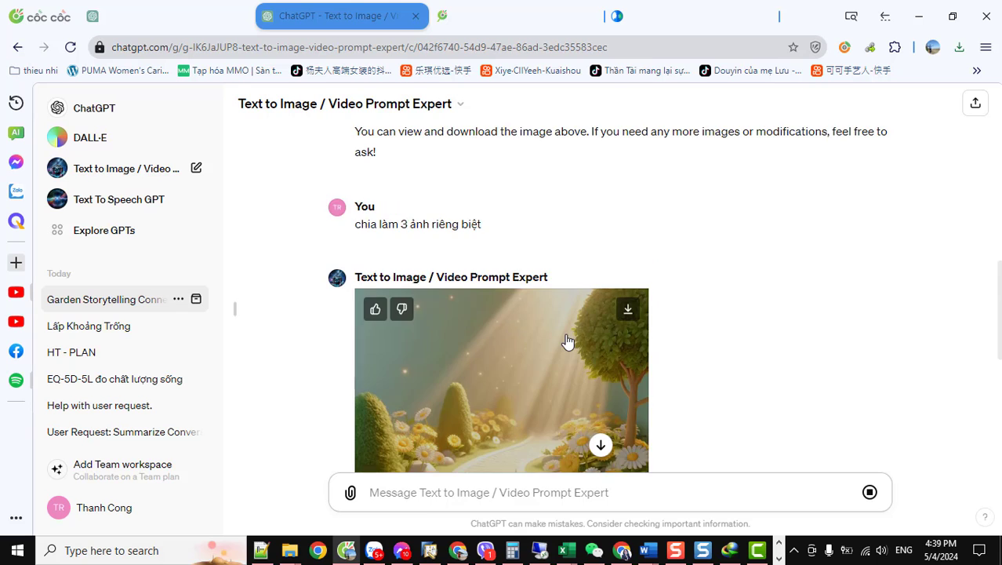
pyautogui.click(577, 265)
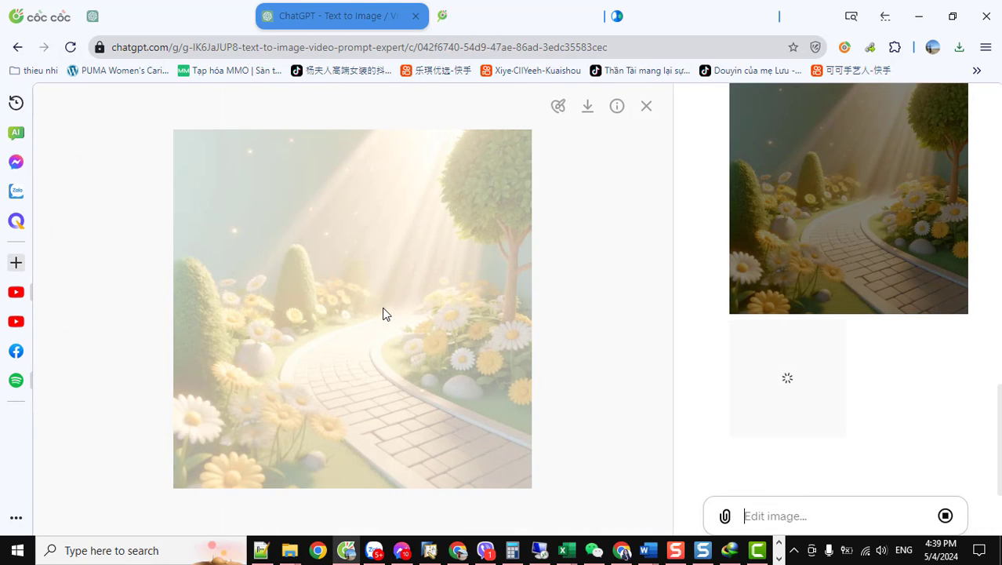
pyautogui.rightClick(337, 287)
pyautogui.click(579, 381)
pyautogui.click(646, 106)
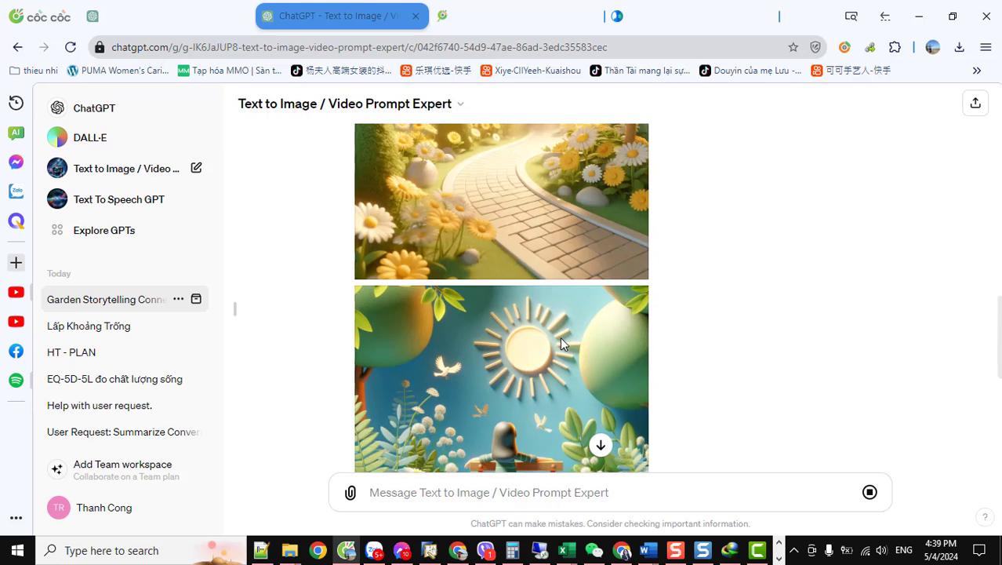
# - View the image of the girl on the bench enlarged, and compare the separate images with the descriptions in the first request
pyautogui.scroll(-2, 561, 344)
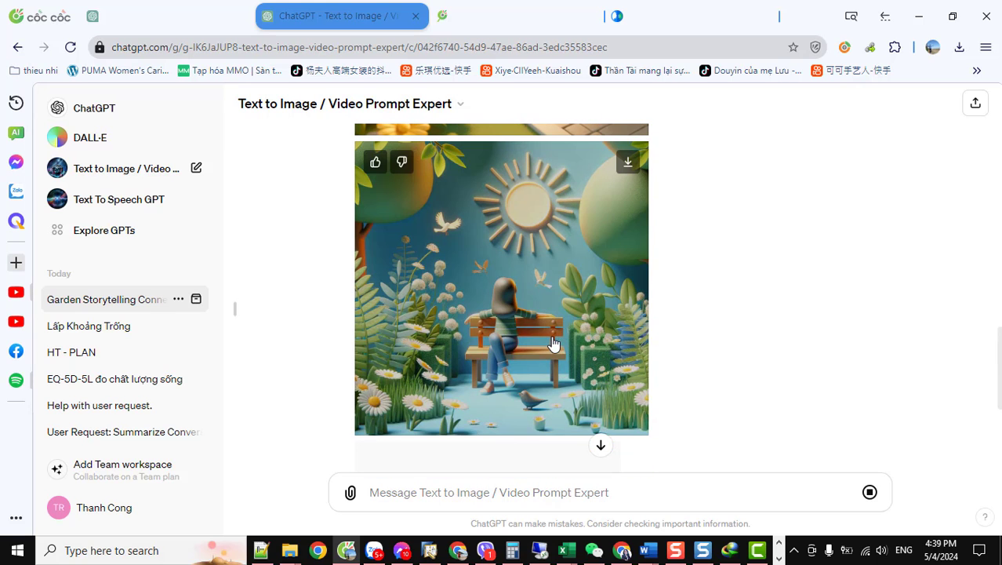
pyautogui.click(555, 342)
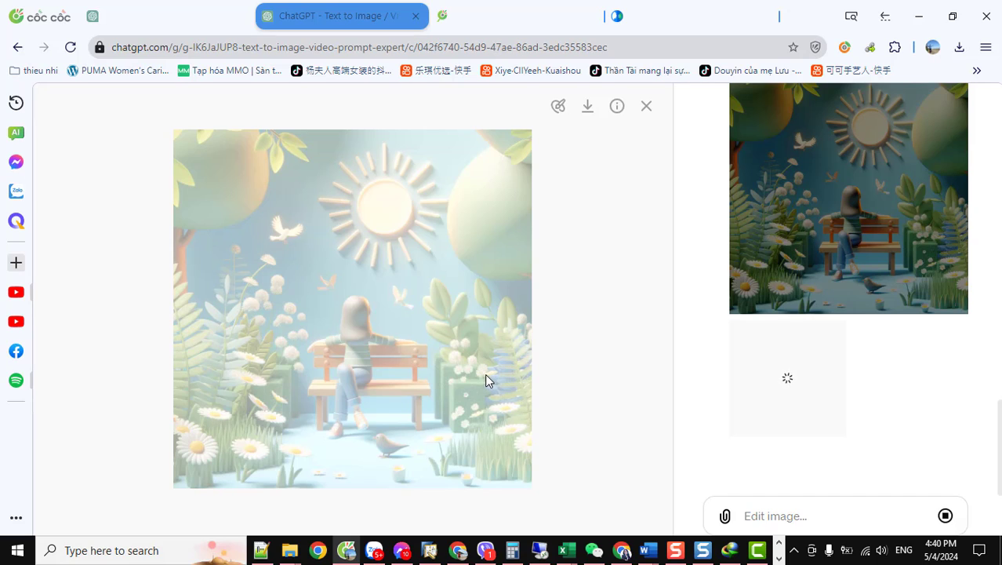
pyautogui.click(645, 110)
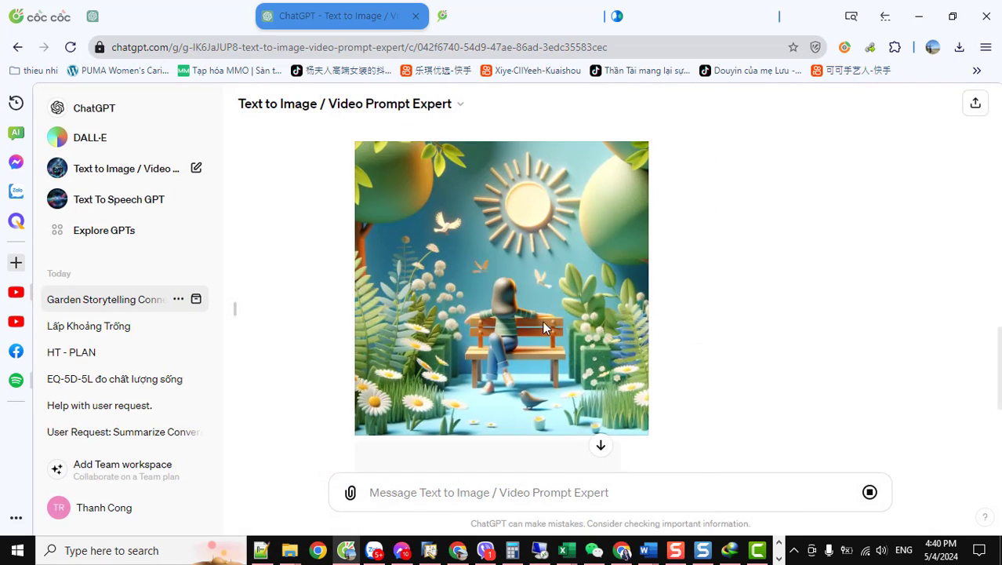
pyautogui.scroll(4, 666, 318)
pyautogui.scroll(6, 663, 321)
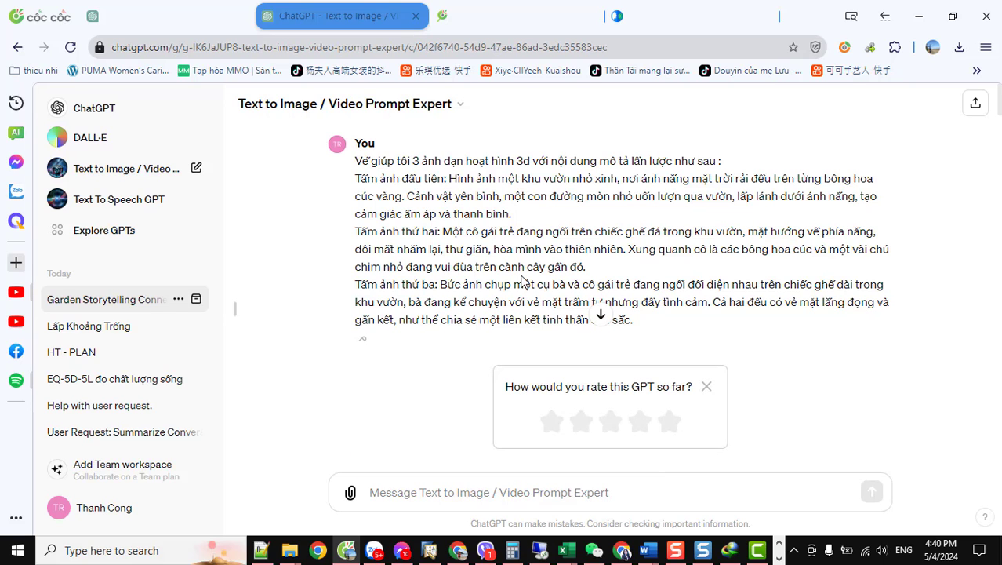
pyautogui.scroll(10, 755, 290)
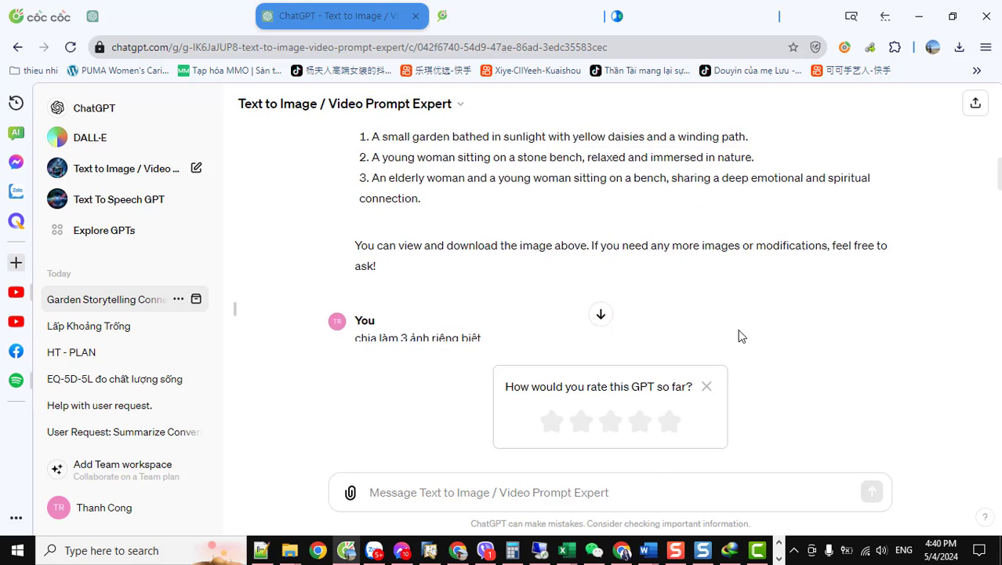
pyautogui.scroll(-7, 576, 275)
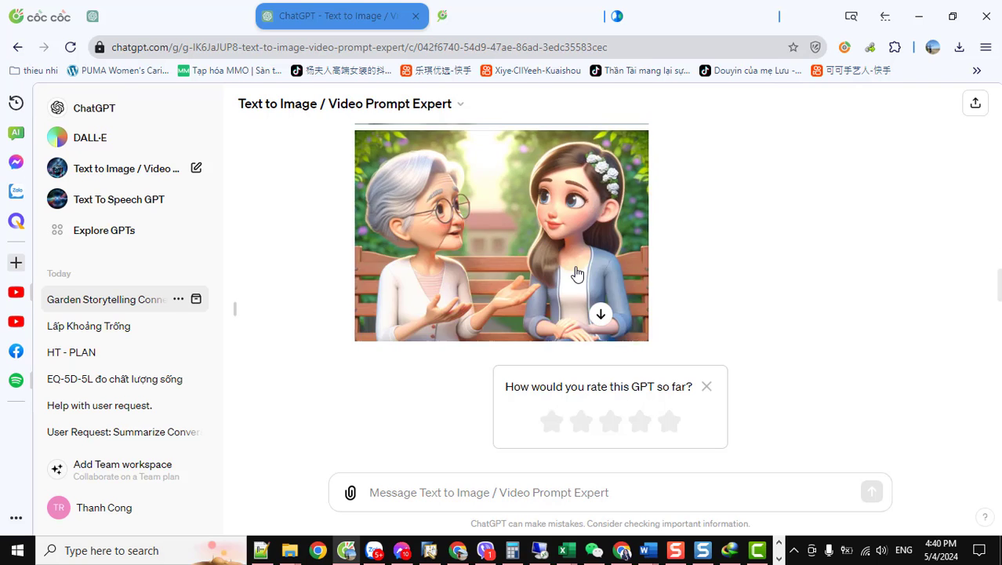
pyautogui.scroll(7, 576, 276)
pyautogui.scroll(-3, 576, 278)
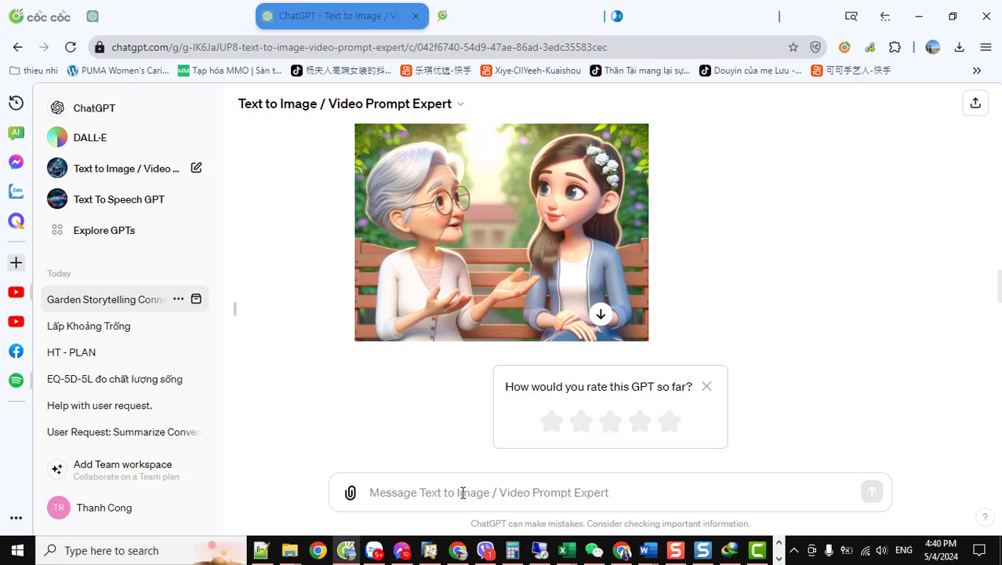
# - Send "ảnh thứ 2 bị sai vẽ lại :" followed by the second image description copied from the first request
pyautogui.click(476, 491)
pyautogui.write('an')
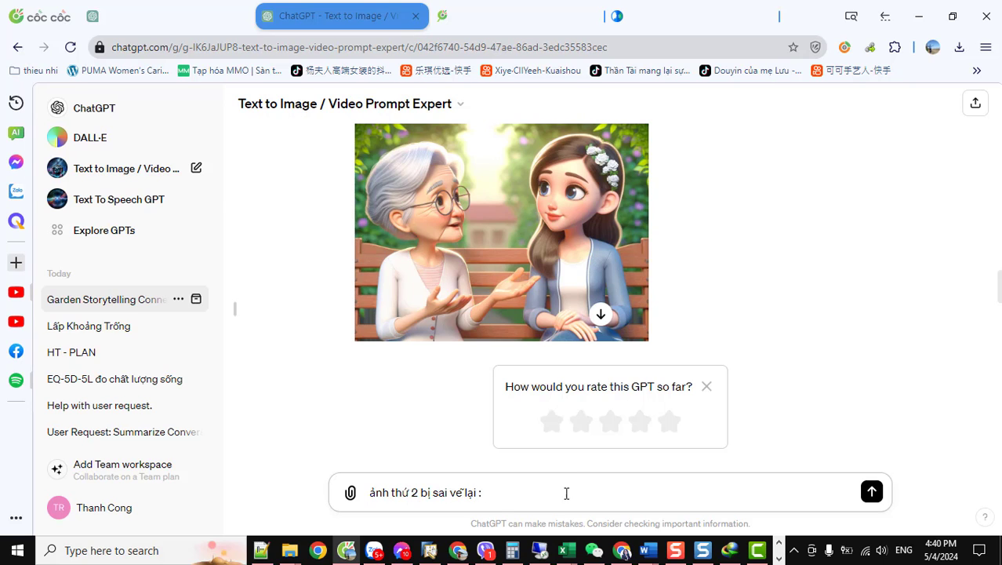
pyautogui.scroll(-3, 553, 337)
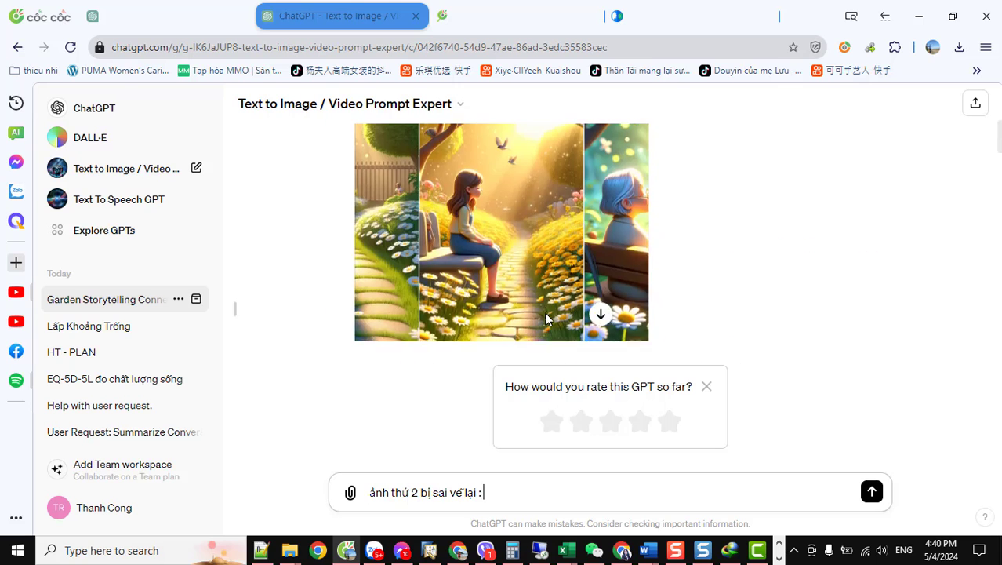
pyautogui.scroll(3, 546, 318)
pyautogui.moveTo(449, 235); pyautogui.dragTo(579, 265)
pyautogui.hotkey('ctrl', 'c')
pyautogui.click(518, 492)
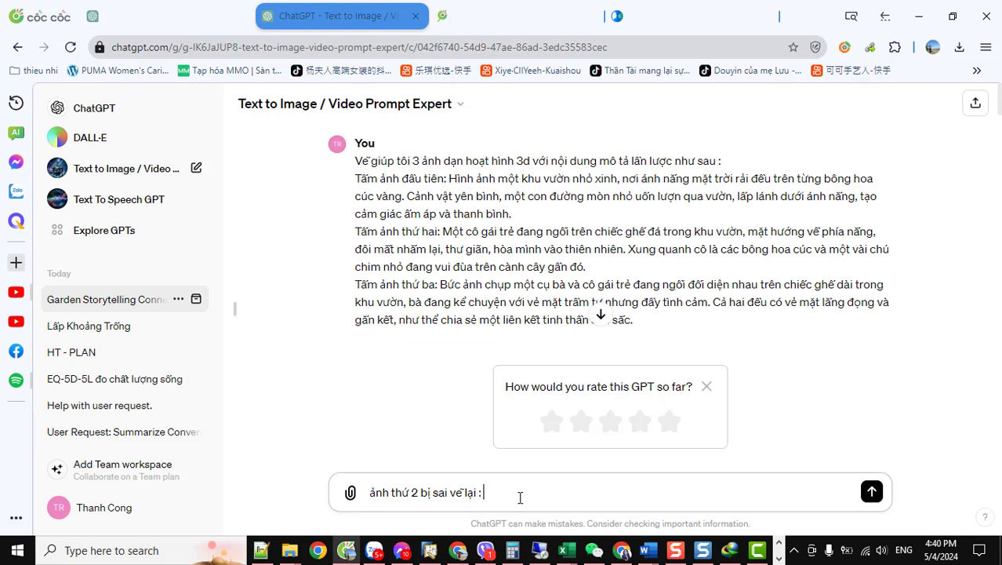
pyautogui.hotkey('ctrl', 'v')
pyautogui.press('Return')
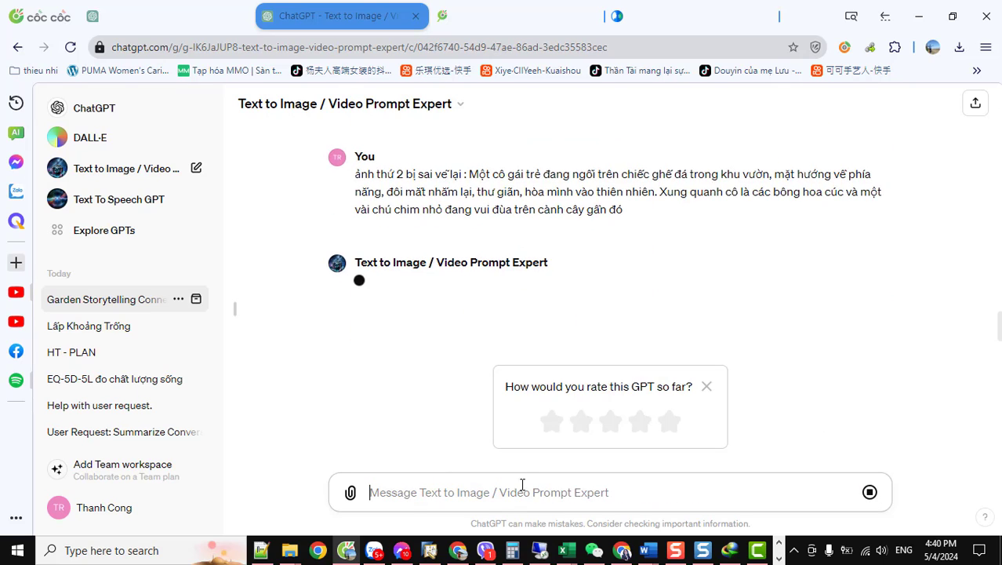
# - Try again to save the garden-path image, first from the enlarged view and once more directly from the conversation
pyautogui.scroll(5, 561, 314)
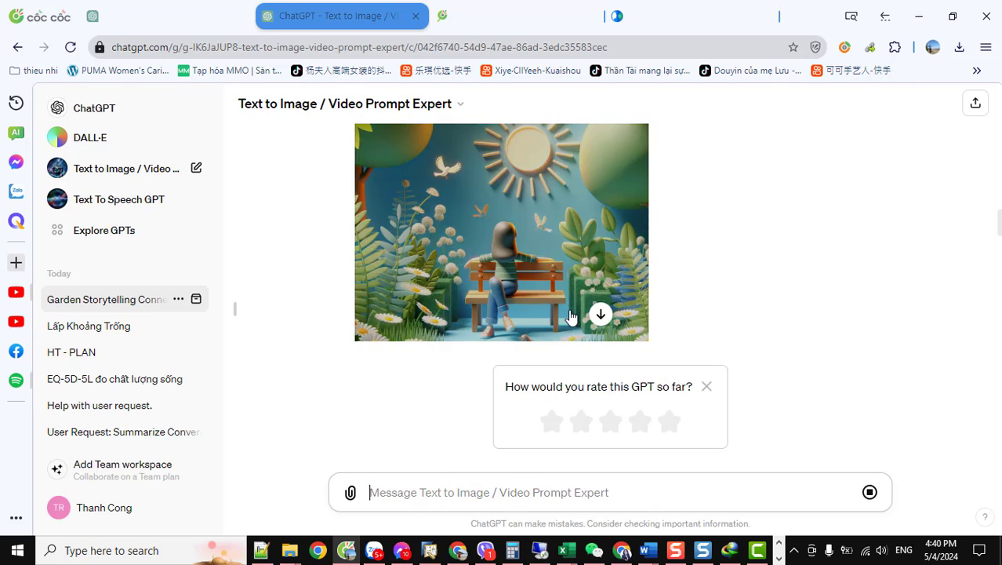
pyautogui.scroll(-5, 570, 313)
pyautogui.click(567, 311)
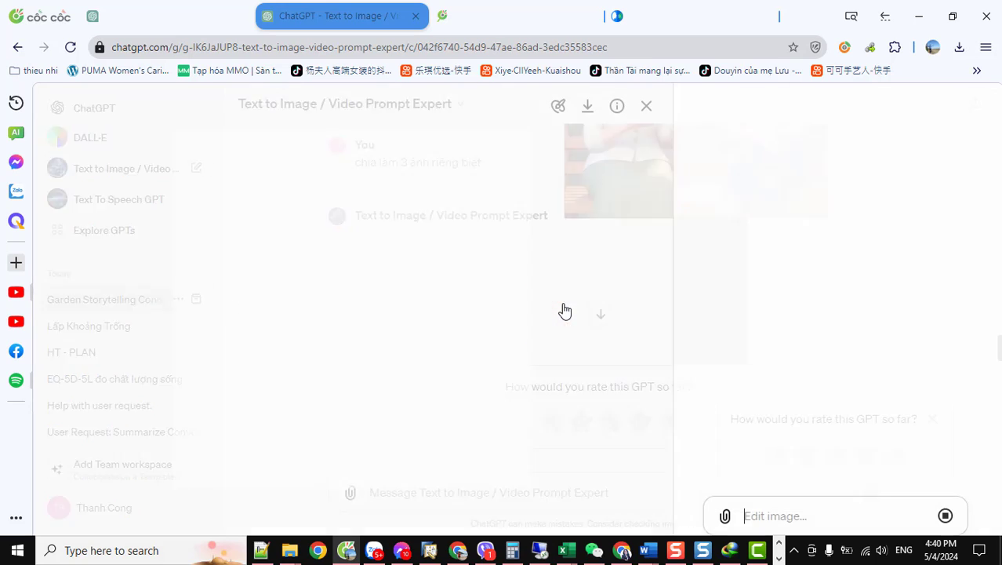
pyautogui.rightClick(403, 284)
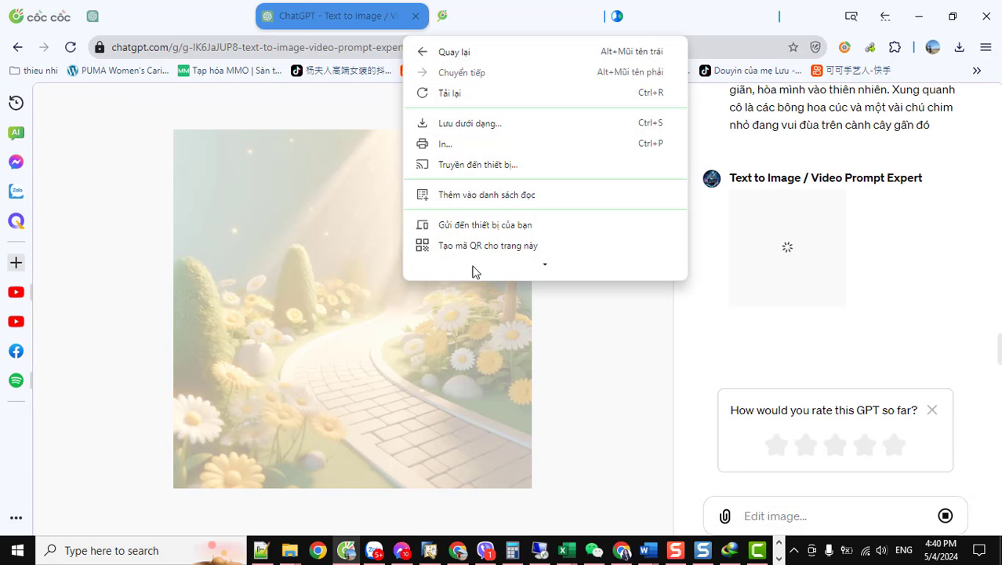
pyautogui.click(570, 380)
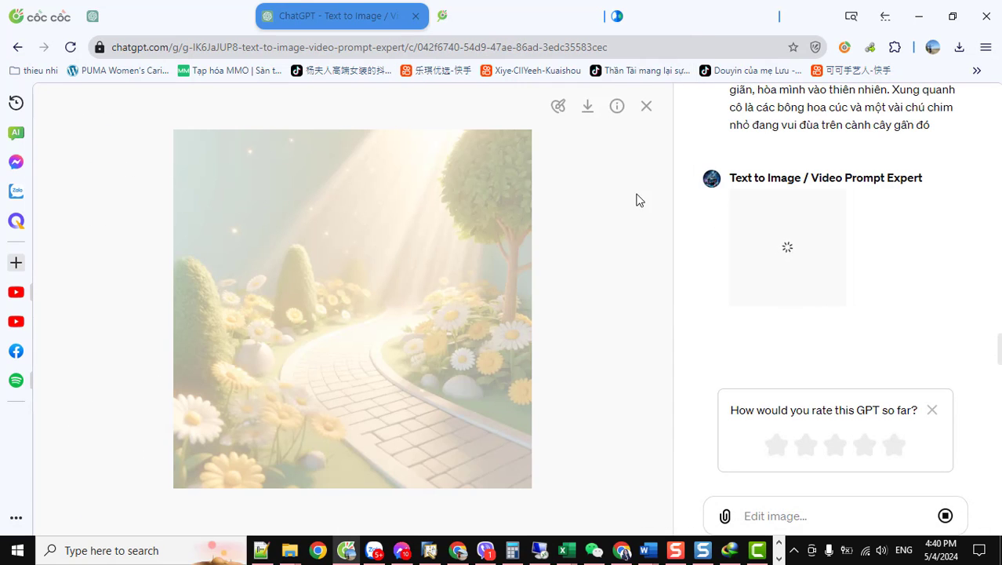
pyautogui.click(646, 107)
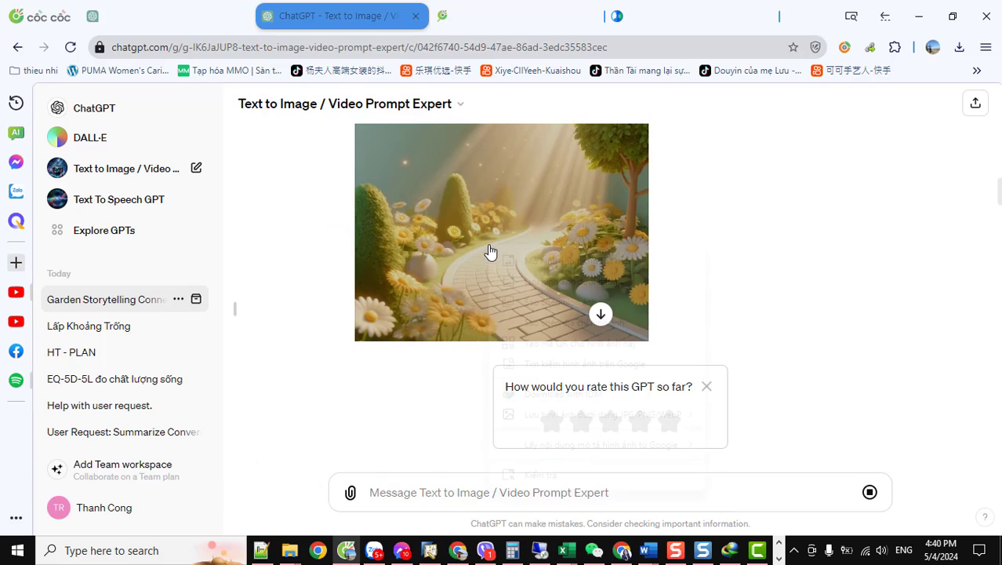
pyautogui.rightClick(489, 247)
pyautogui.moveTo(585, 422)
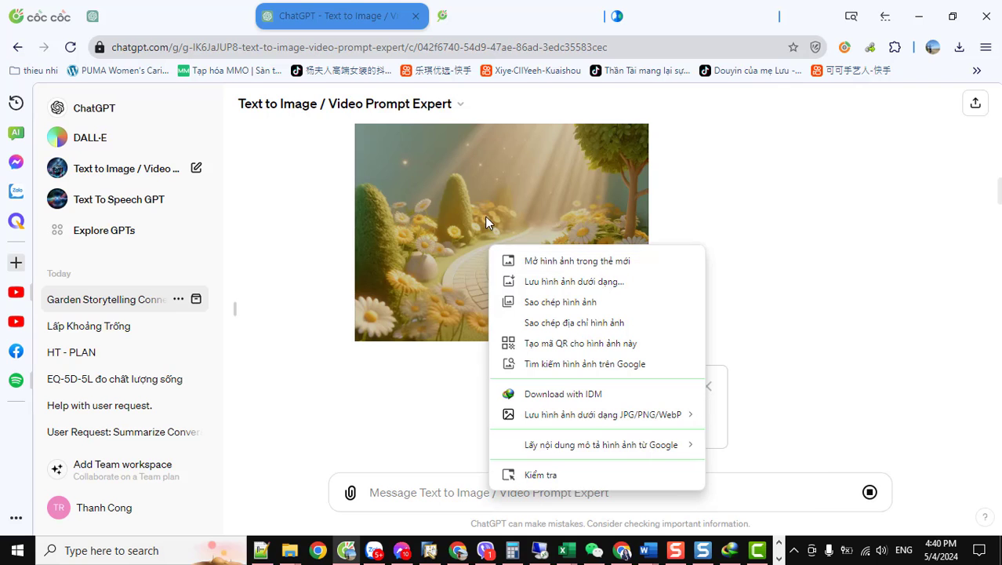
pyautogui.click(537, 241)
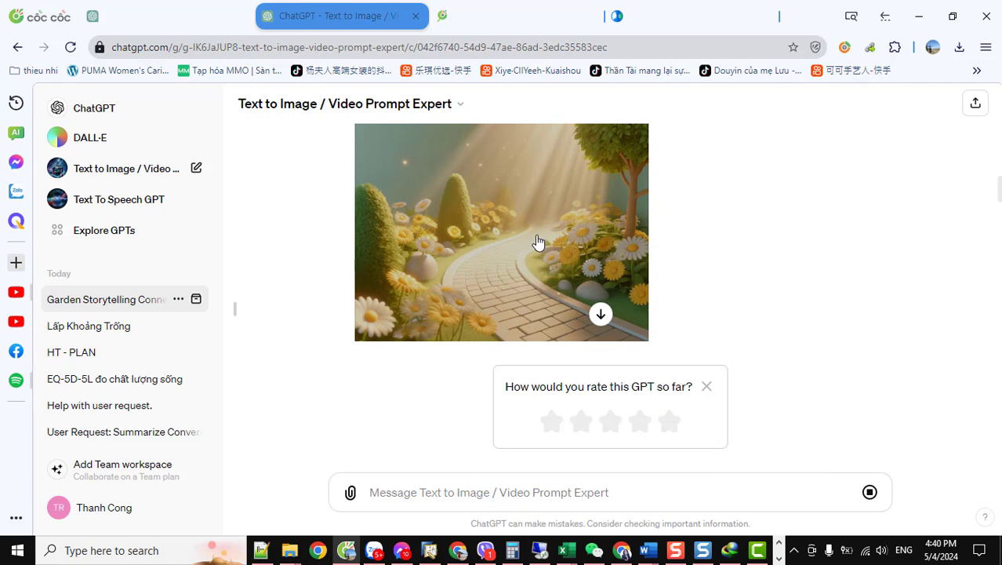
# - Enlarge and download the garden-path image, and show the downloaded file in its folder
pyautogui.click(527, 247)
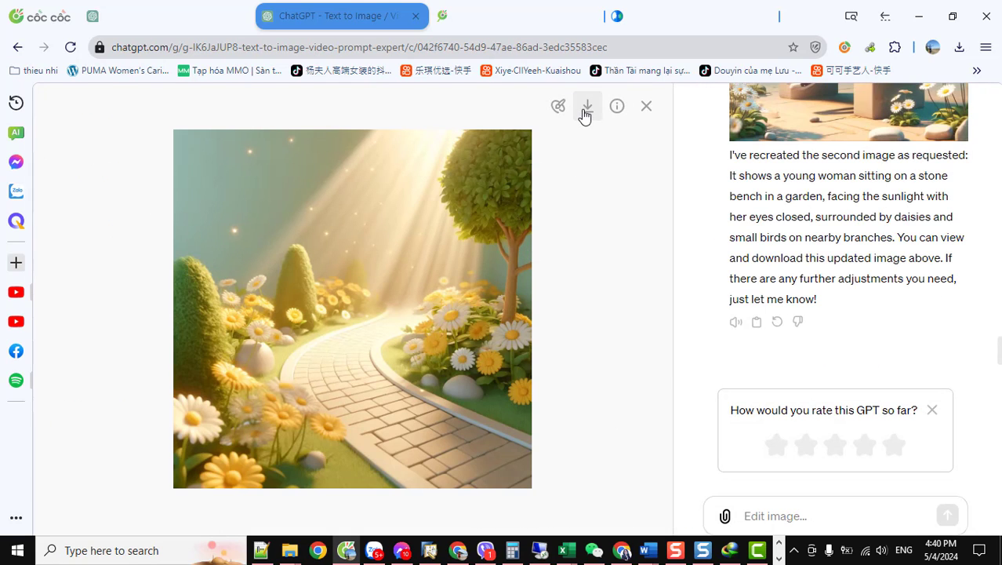
pyautogui.click(959, 47)
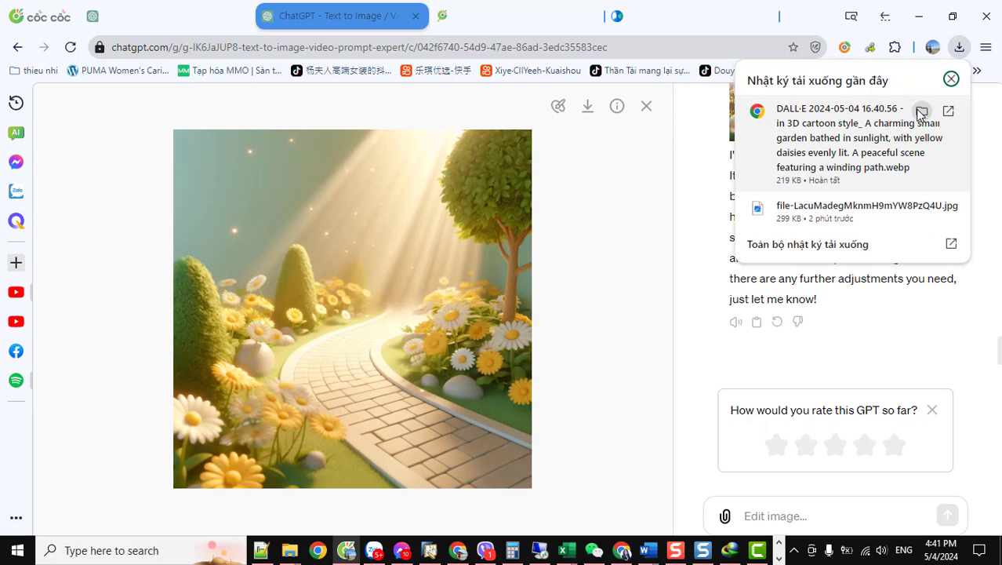
pyautogui.click(921, 111)
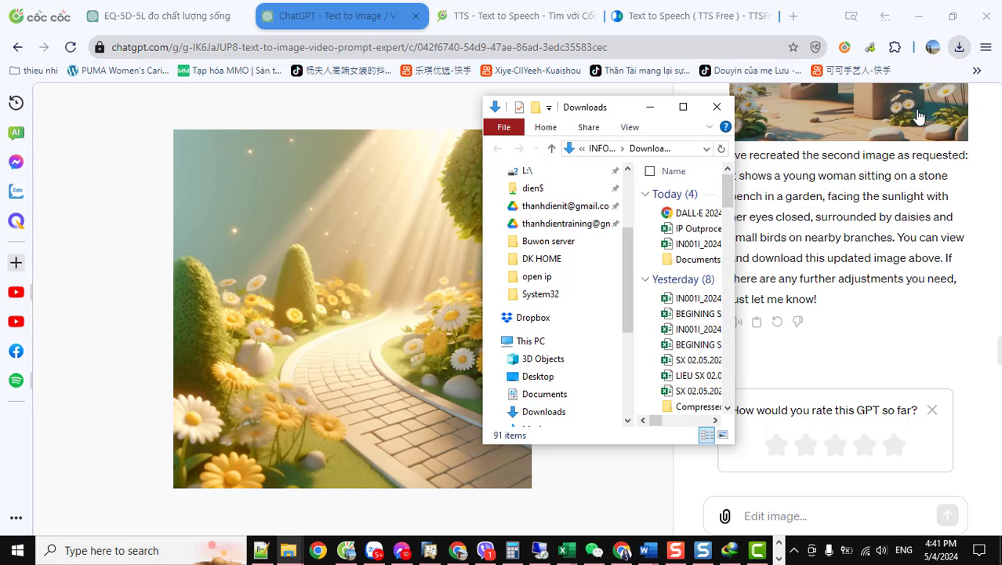
# - Open the downloaded WebP garden-path image in Chrome, allowing the file to open, and check the options for saving it as another type
pyautogui.rightClick(689, 218)
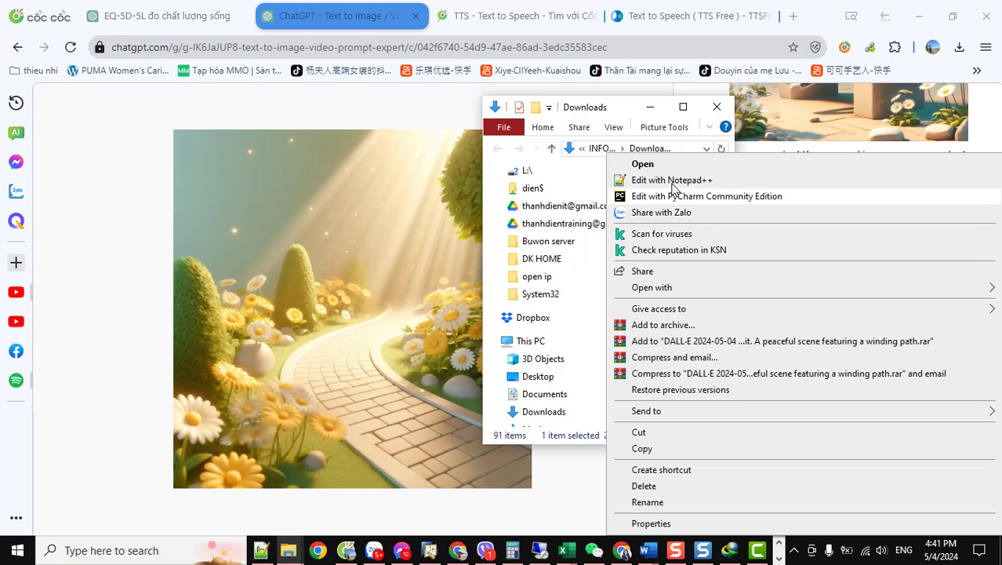
pyautogui.click(643, 163)
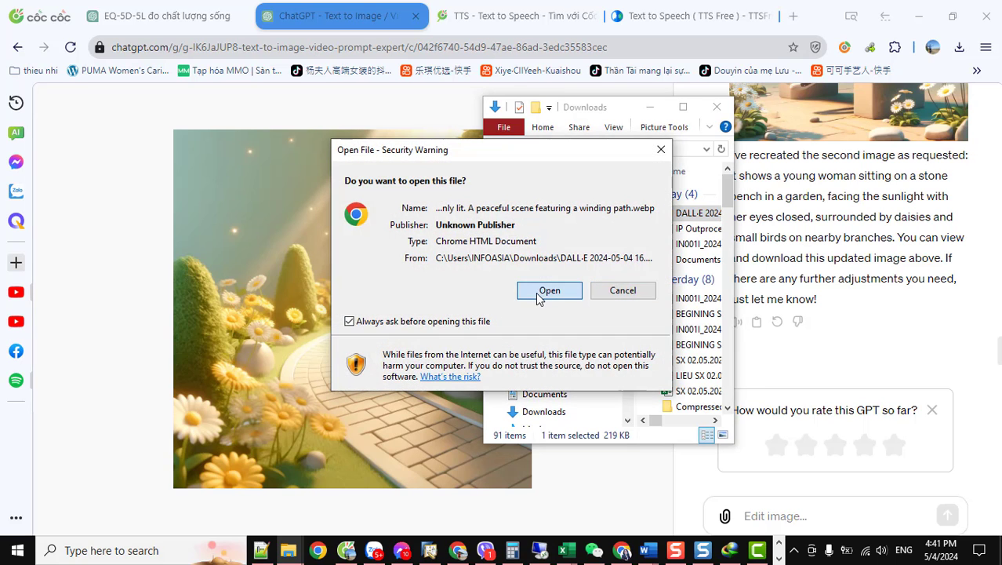
pyautogui.click(538, 294)
pyautogui.rightClick(490, 243)
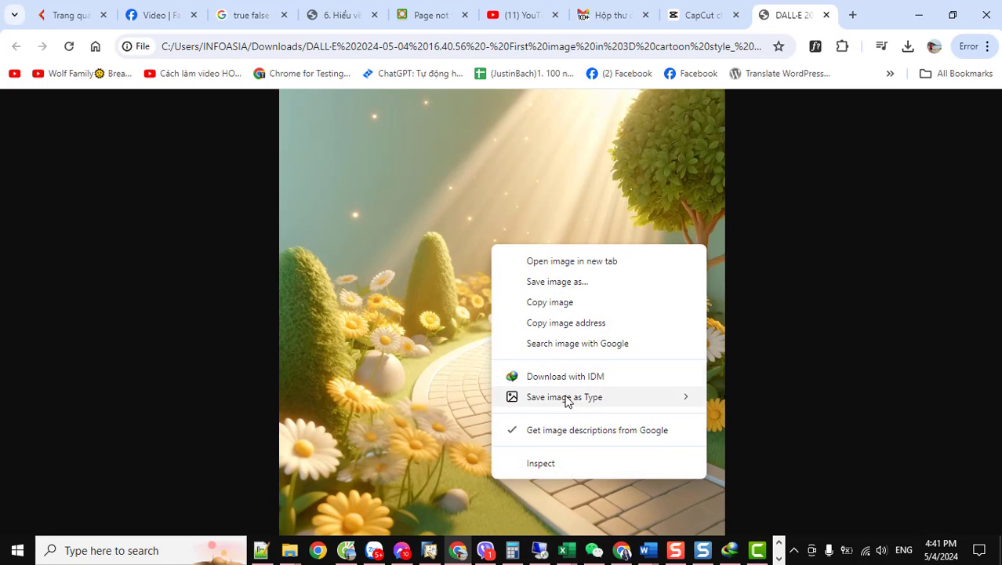
pyautogui.click(373, 45)
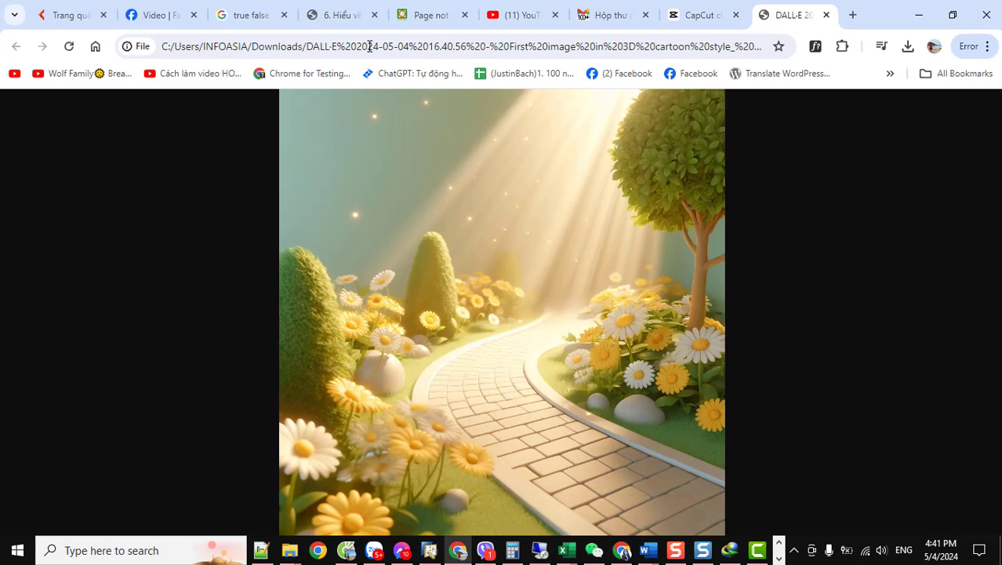
# - Copy the garden-path image's file address from Chrome and open it in a new Cốc Cốc tab
pyautogui.click(373, 44)
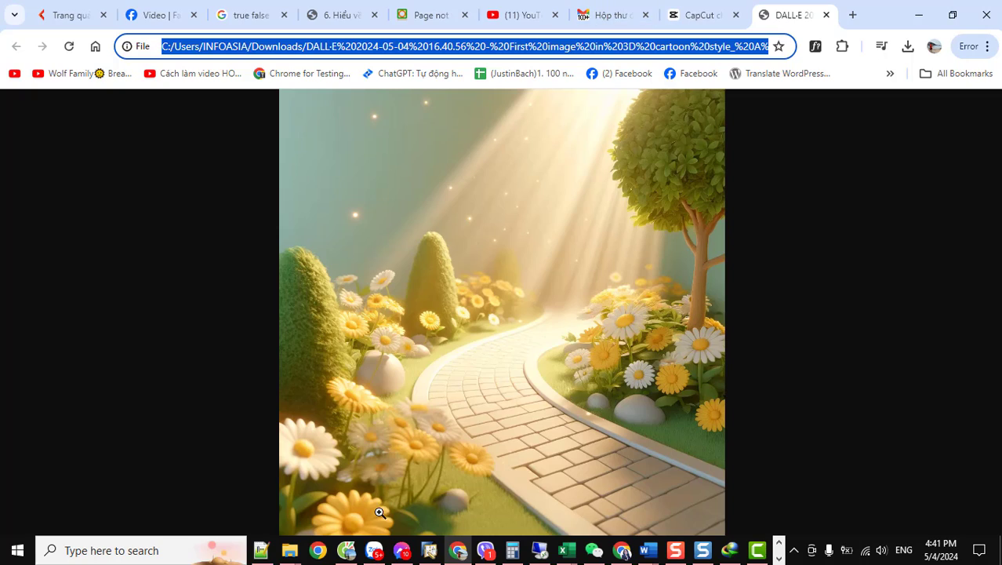
pyautogui.click(345, 550)
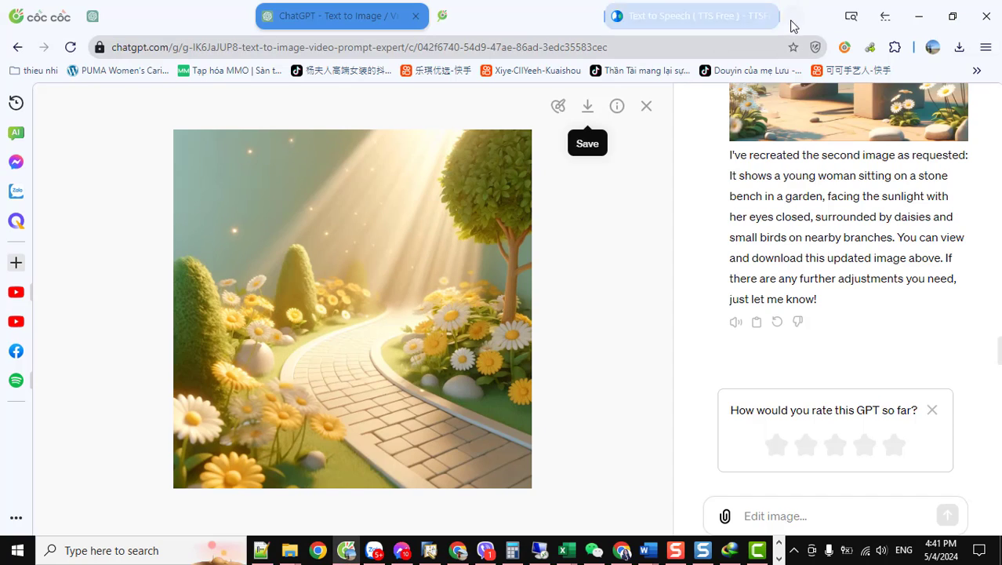
pyautogui.click(792, 16)
pyautogui.hotkey('ctrl', 'v')
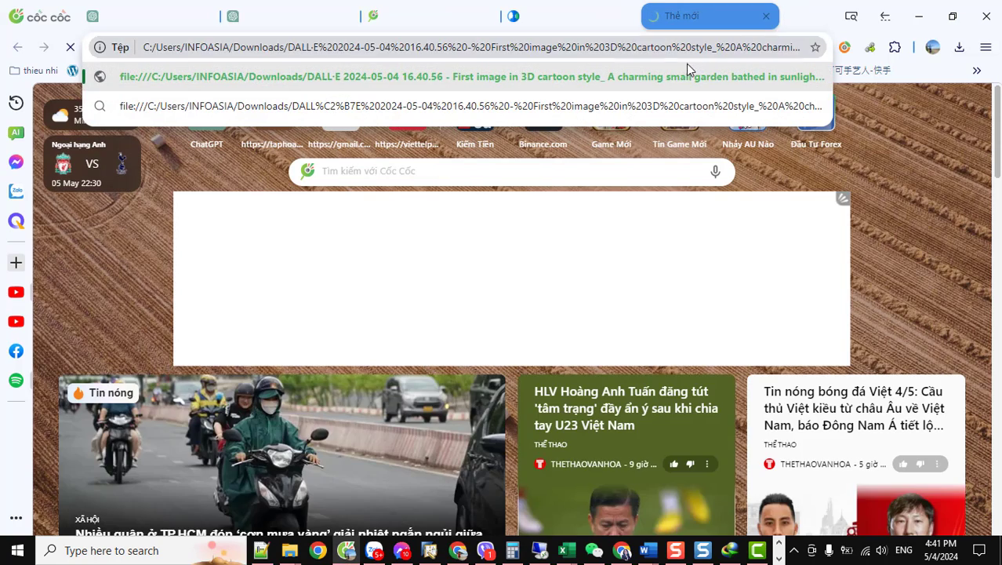
pyautogui.press('Return')
# - Check the options for saving the opened garden-path image as JPG, PNG or WebP, without saving it
pyautogui.rightClick(537, 262)
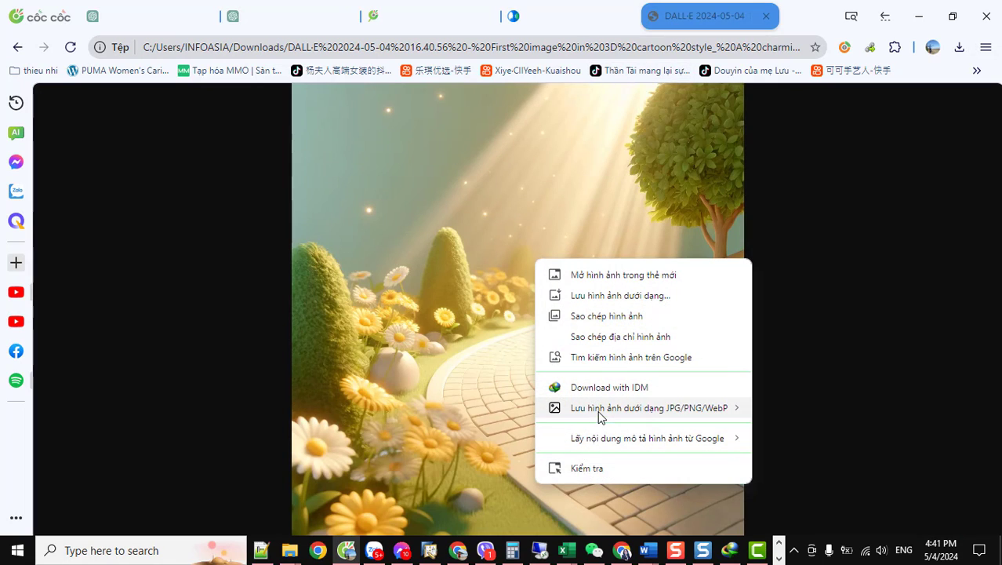
pyautogui.moveTo(672, 415)
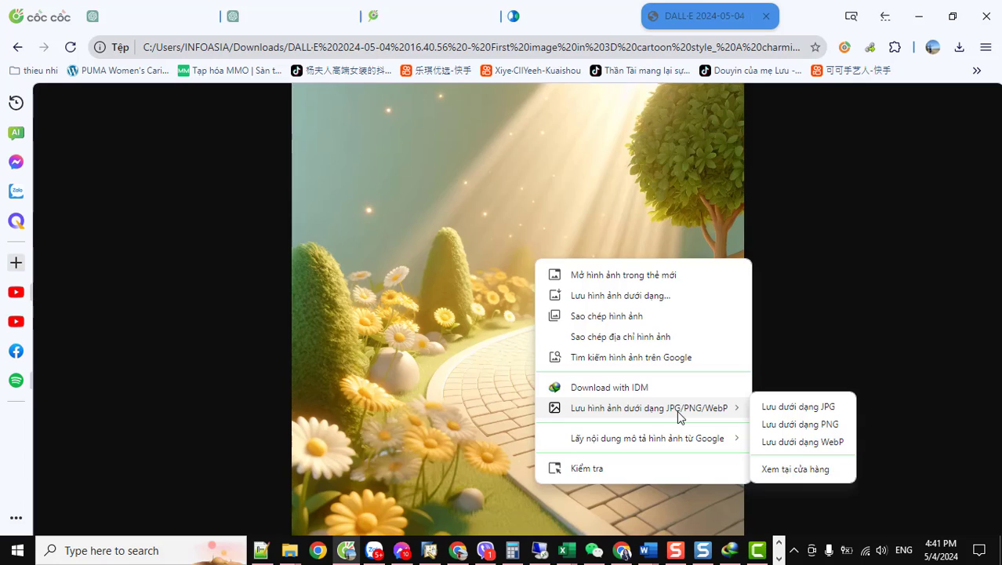
pyautogui.click(794, 21)
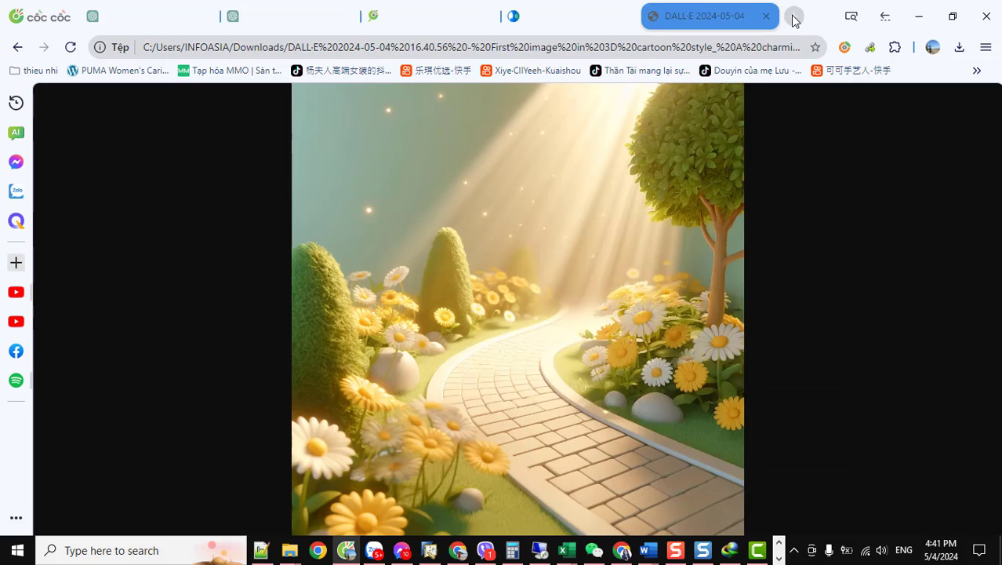
# - Search the web for "save anh jpg to web" in a new tab and skim the results
pyautogui.click(793, 21)
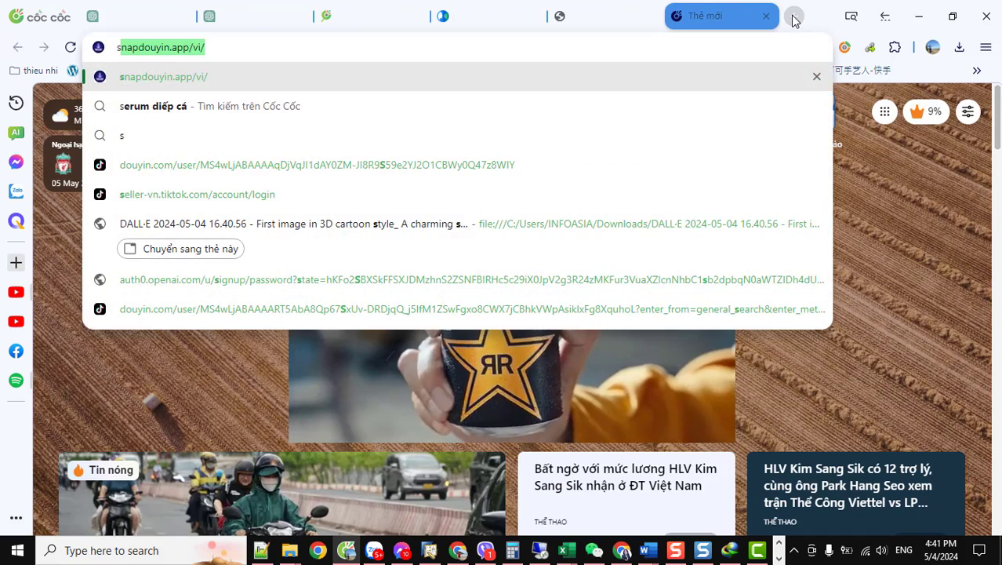
pyautogui.write('save a')
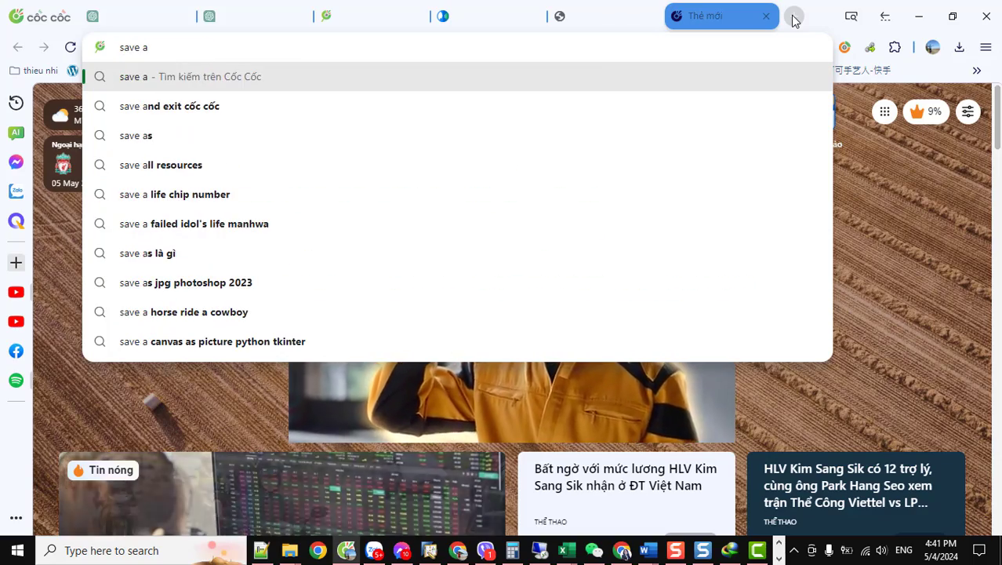
pyautogui.write('nh jpg')
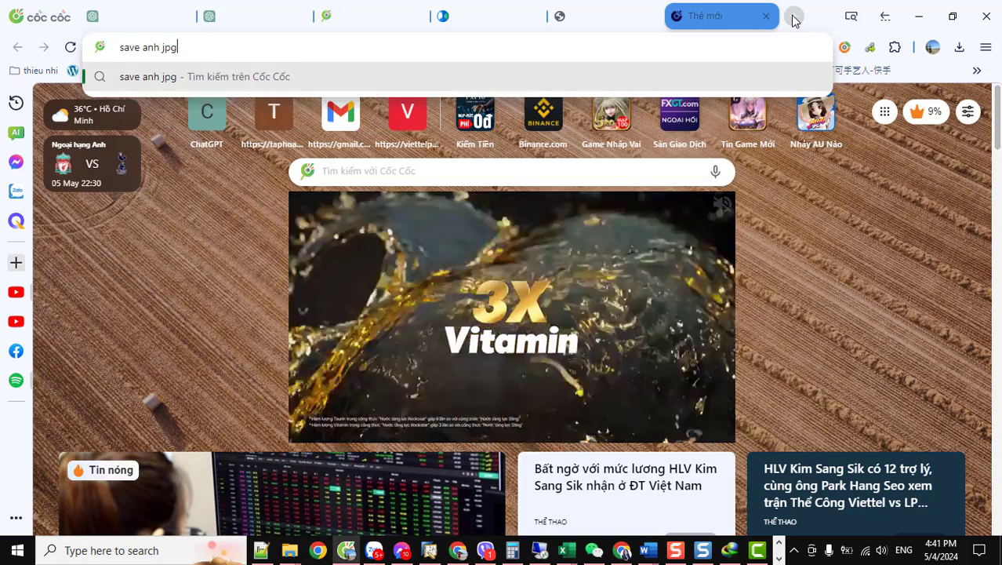
pyautogui.write(' to web')
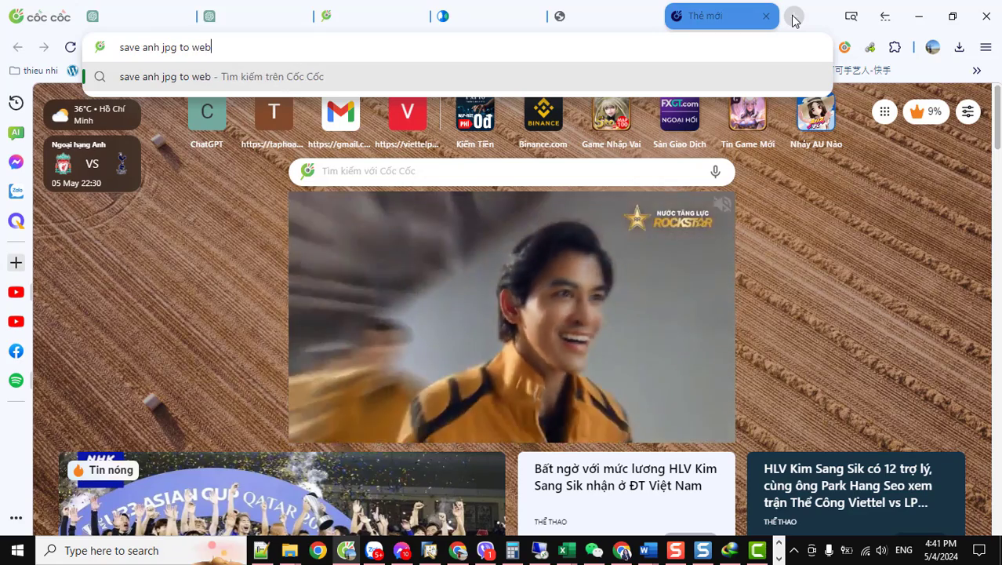
pyautogui.press('Return')
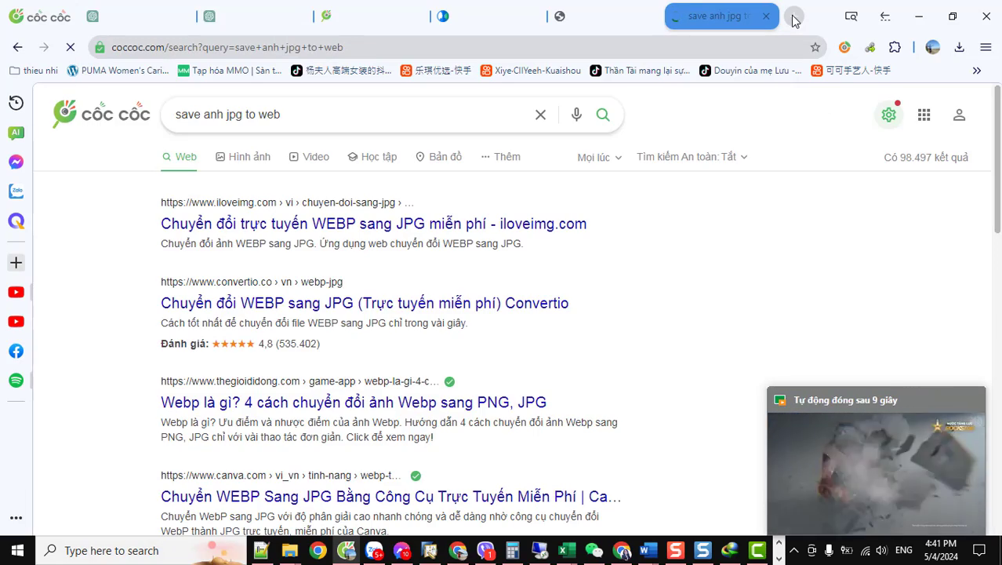
pyautogui.scroll(-5, 275, 336)
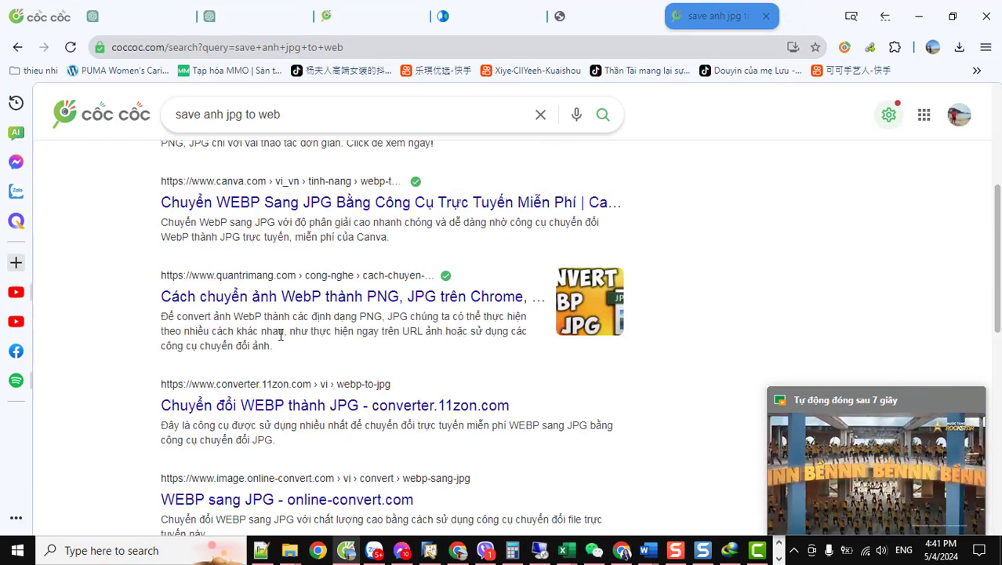
pyautogui.scroll(-2, 284, 336)
pyautogui.scroll(7, 284, 336)
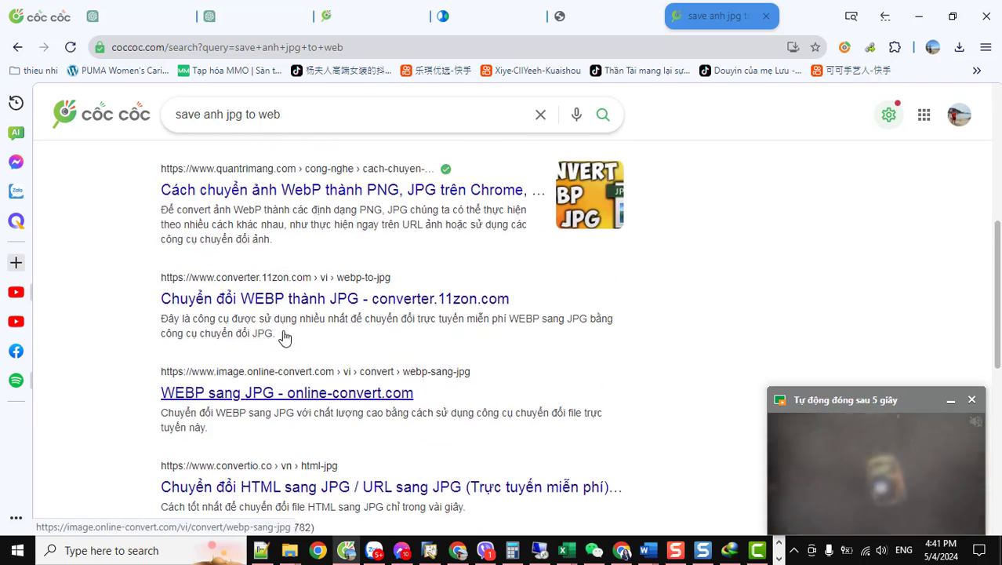
# - Refine the search to "save anh jpg to web extension" to find the image-saving browser extension
pyautogui.click(326, 105)
pyautogui.write('ex')
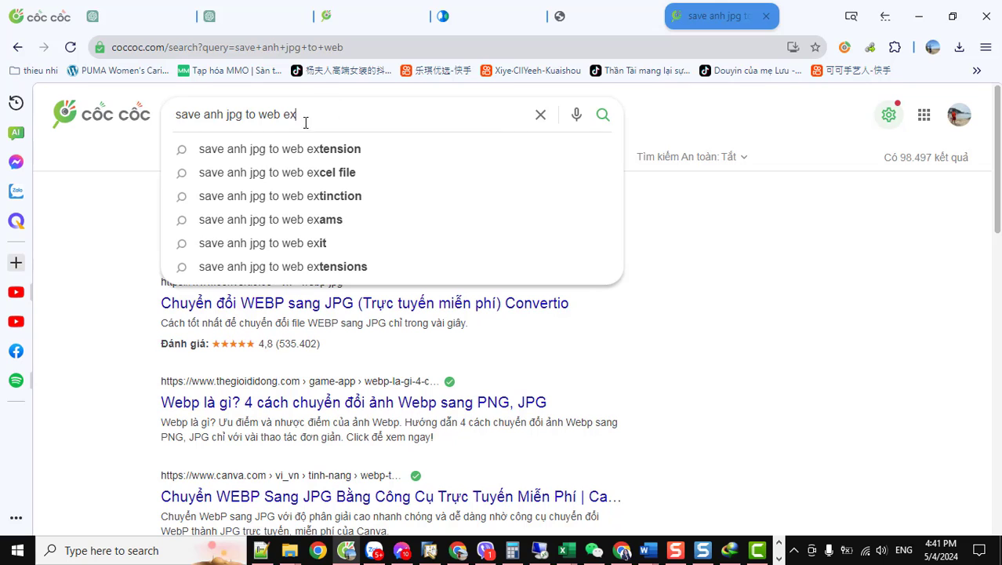
pyautogui.click(318, 150)
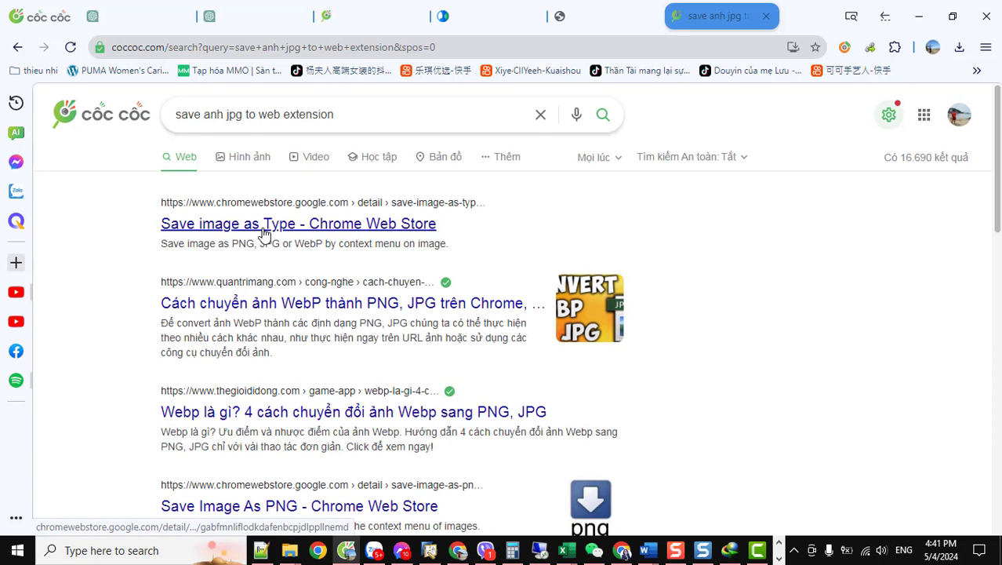
# - Return to the Text to Image conversation and save the garden-path image as a JPG named 1 in Video AI > New folder on drive D
pyautogui.click(138, 16)
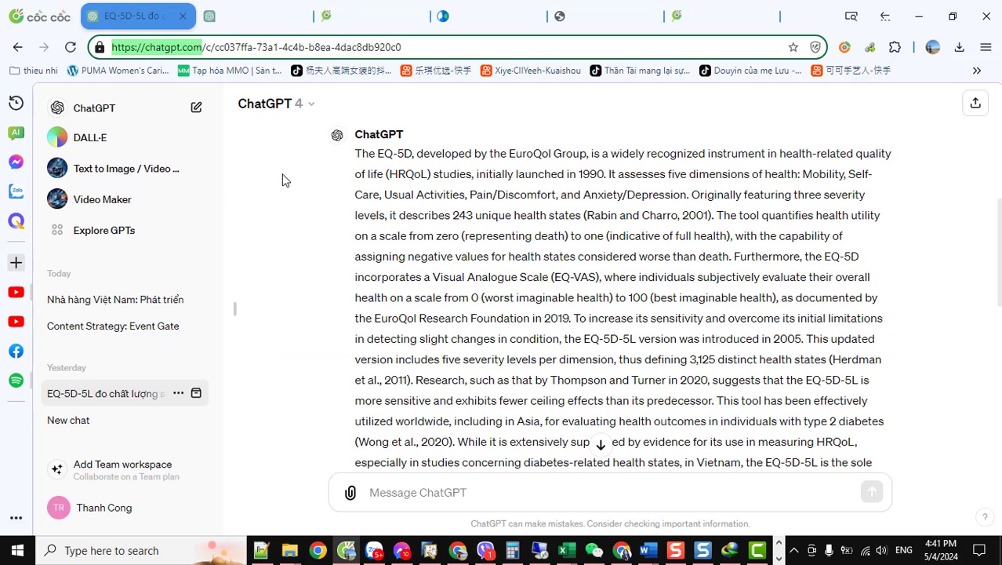
pyautogui.click(251, 16)
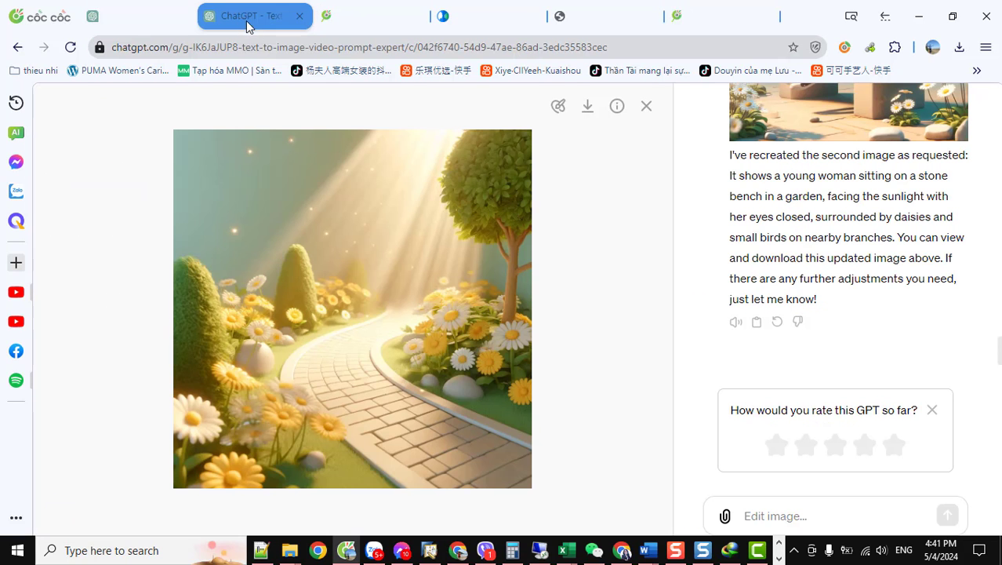
pyautogui.rightClick(360, 255)
pyautogui.moveTo(567, 426)
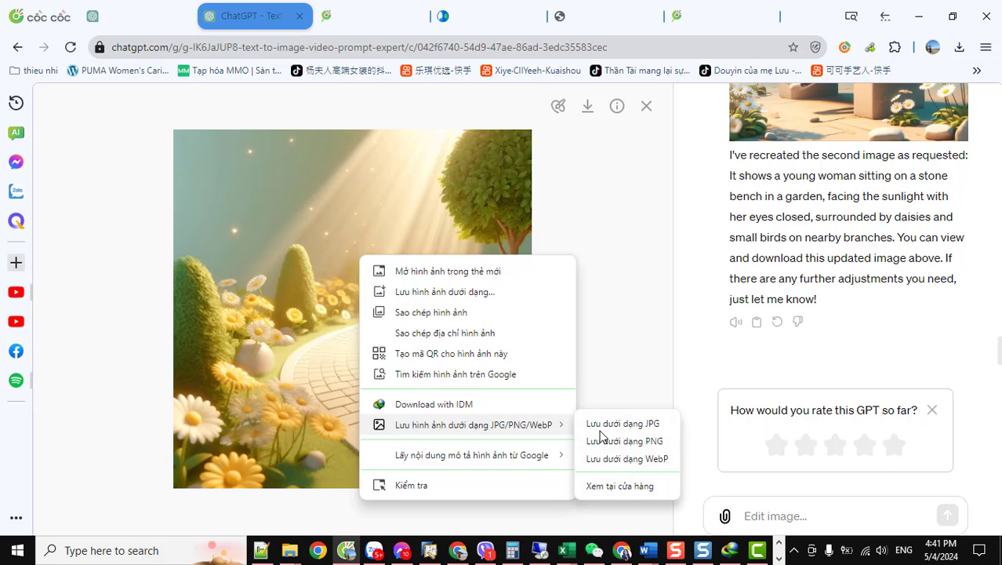
pyautogui.click(636, 426)
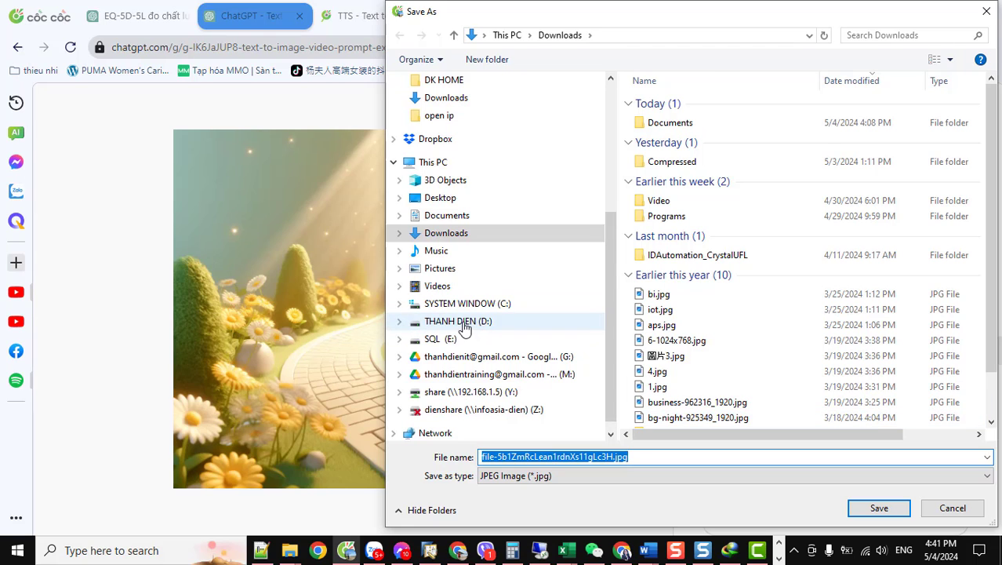
pyautogui.click(475, 323)
pyautogui.click(672, 211)
pyautogui.doubleClick(673, 212)
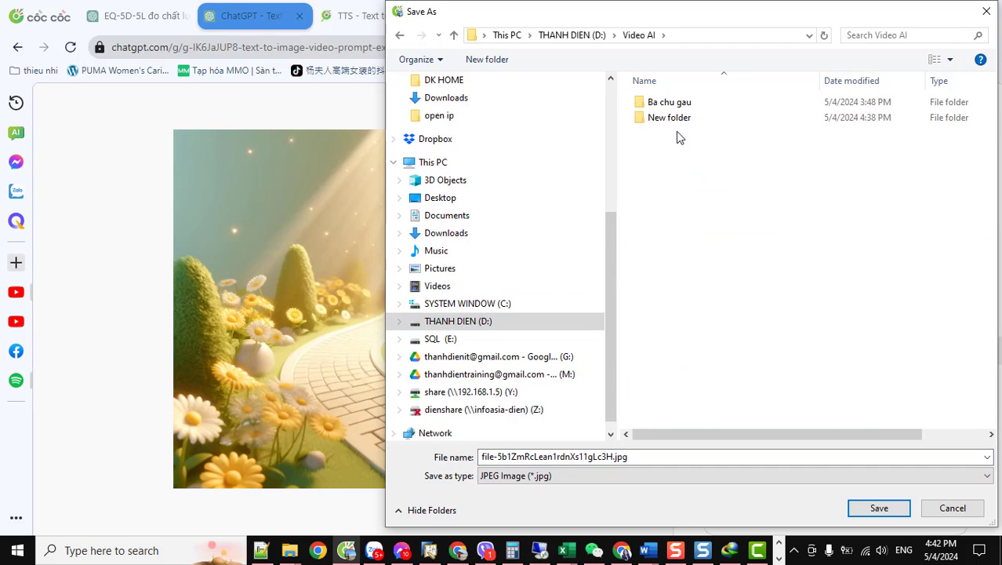
pyautogui.doubleClick(674, 119)
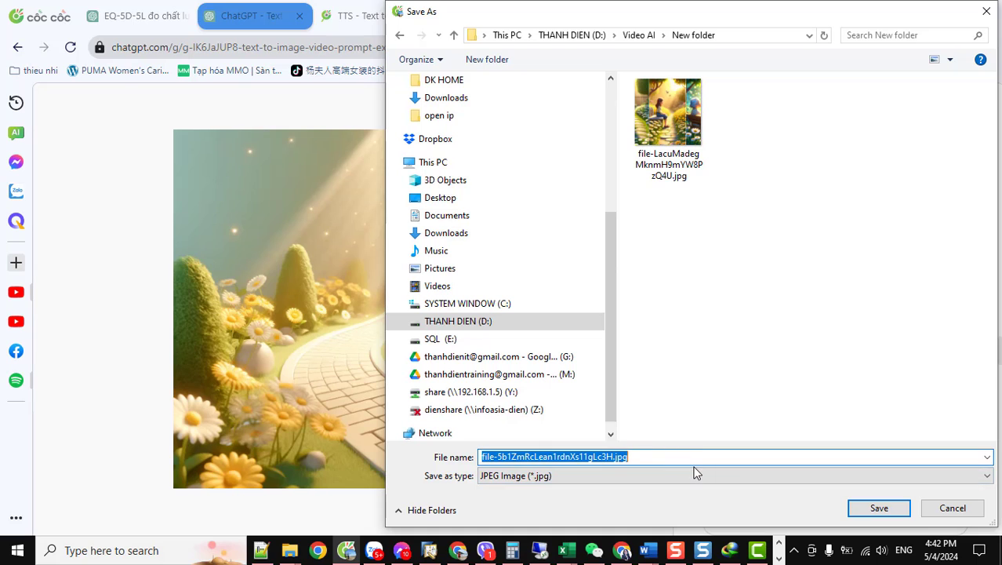
pyautogui.write('1')
pyautogui.click(874, 505)
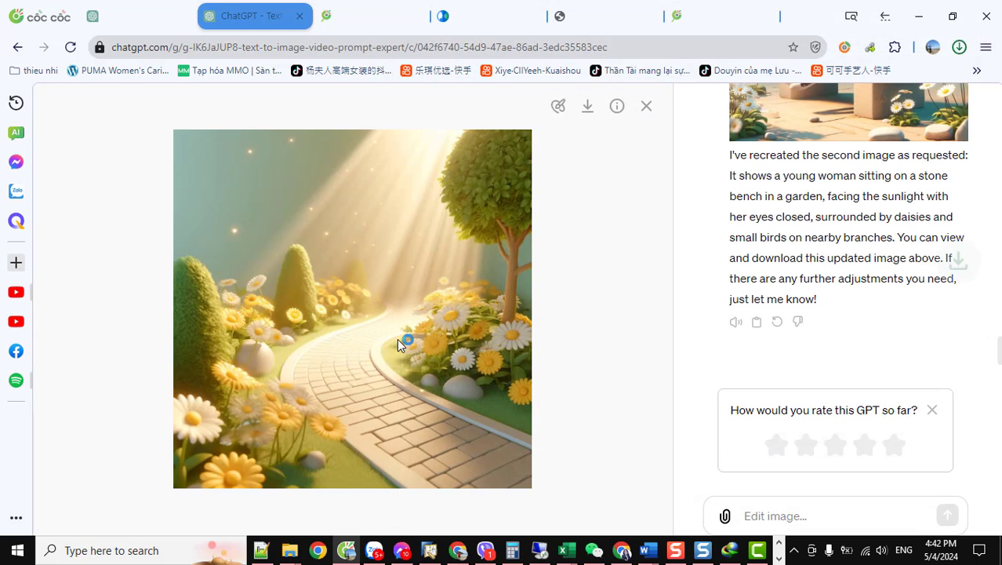
# - Close the enlarged garden-path image and enlarge the recreated image of the young woman on the stone bench
pyautogui.scroll(10, 727, 285)
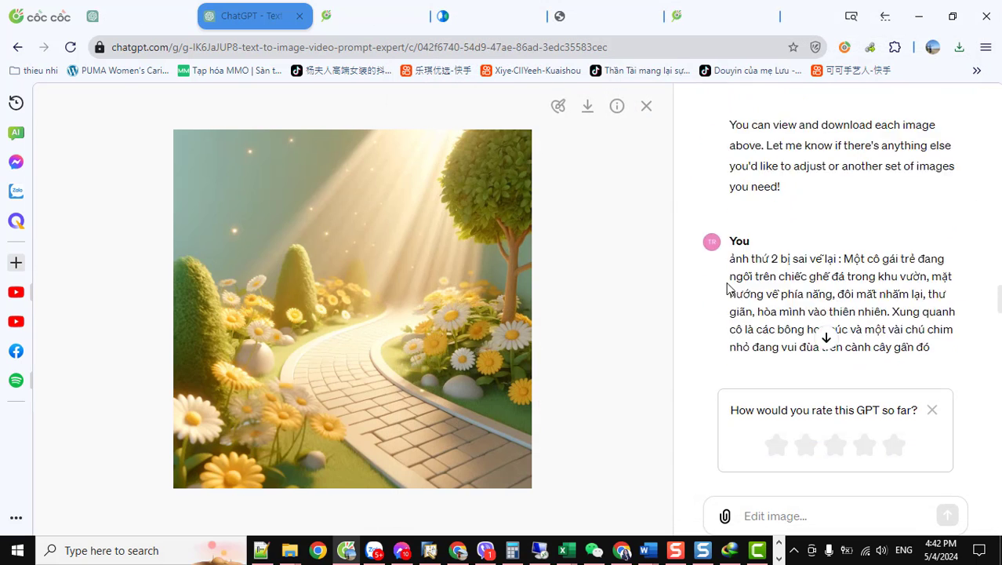
pyautogui.click(644, 107)
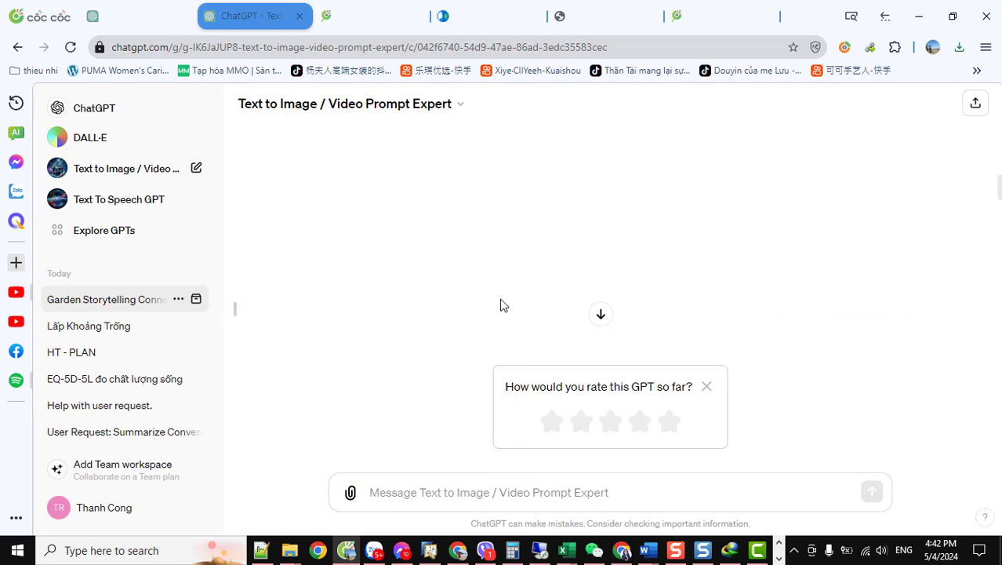
pyautogui.scroll(-5, 551, 313)
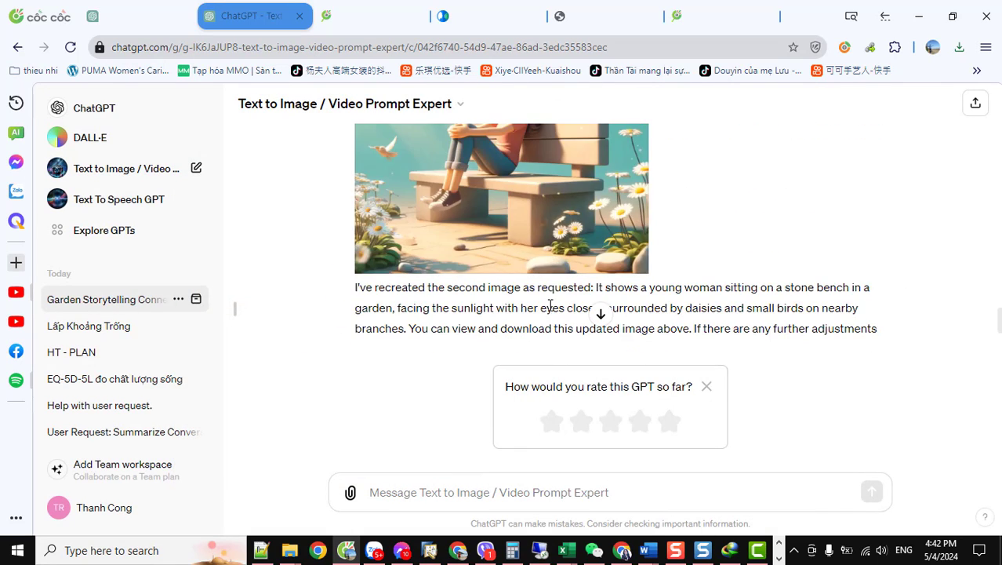
pyautogui.click(536, 270)
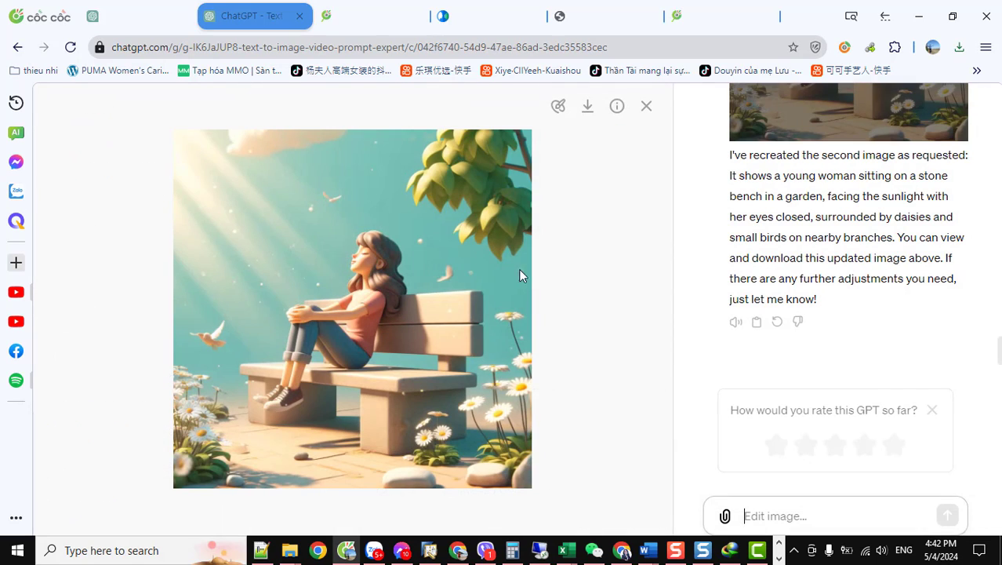
# - Save the bench image as a JPG named 2 in Video AI > New folder on drive D
pyautogui.rightClick(428, 244)
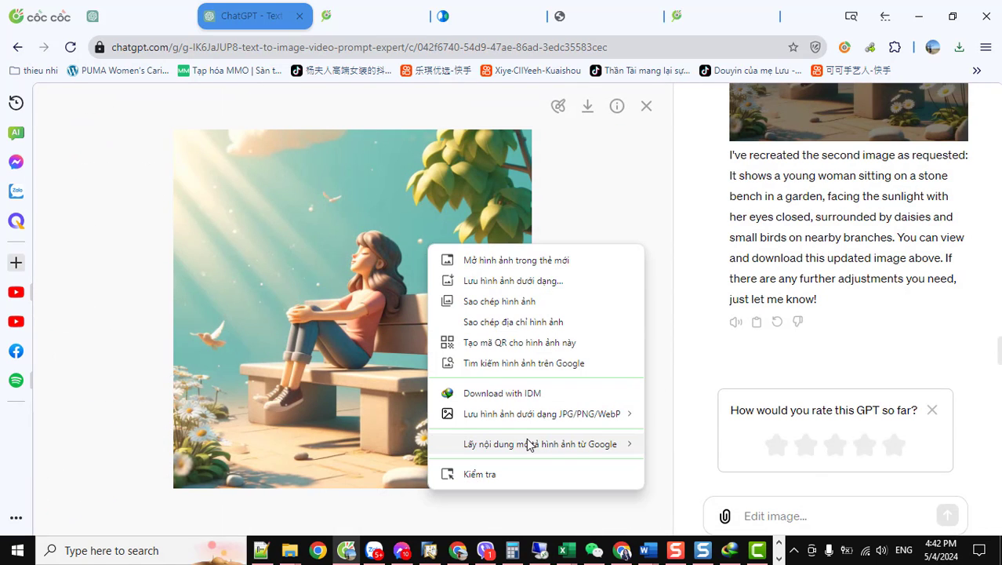
pyautogui.moveTo(533, 447)
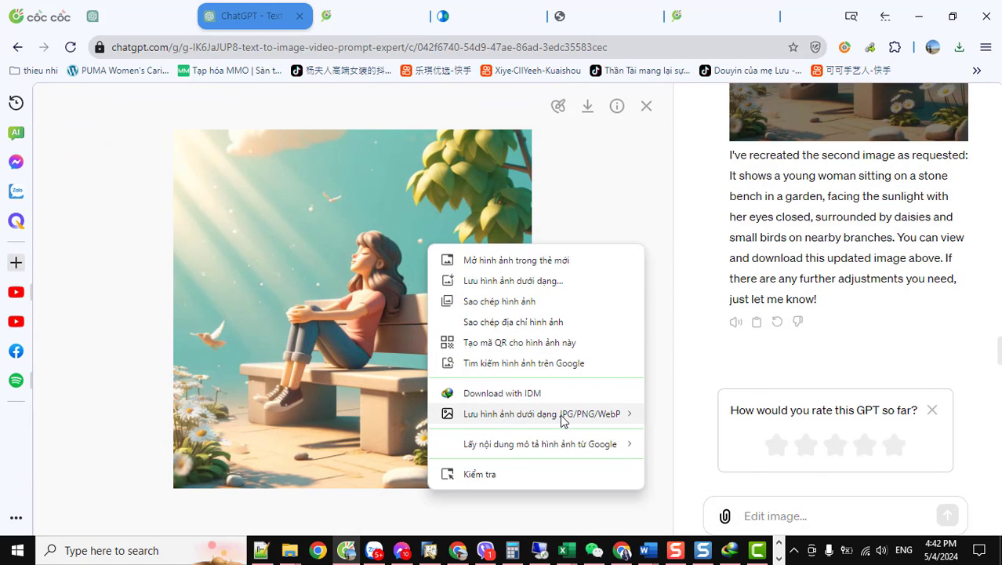
pyautogui.moveTo(563, 414)
pyautogui.click(677, 422)
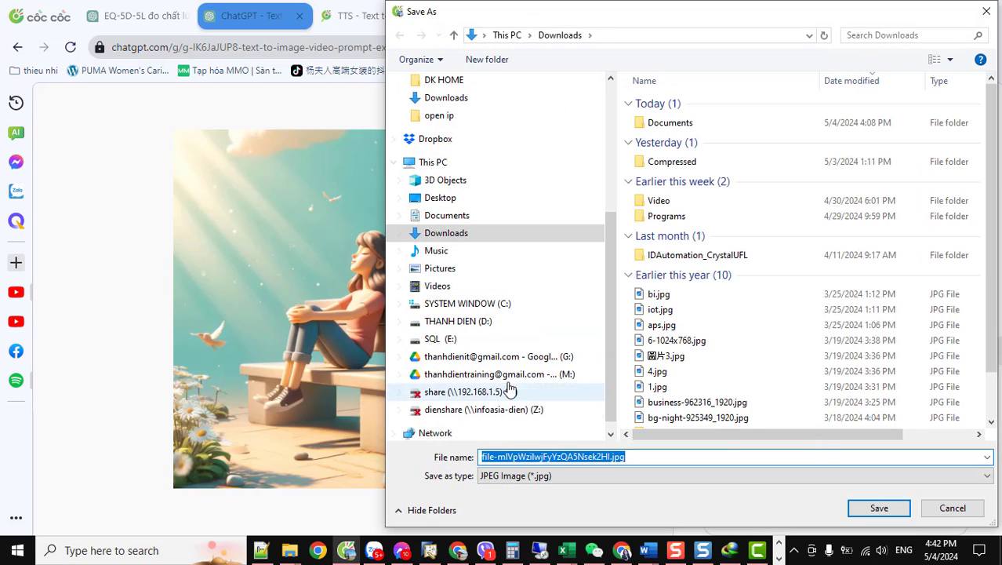
pyautogui.write('2')
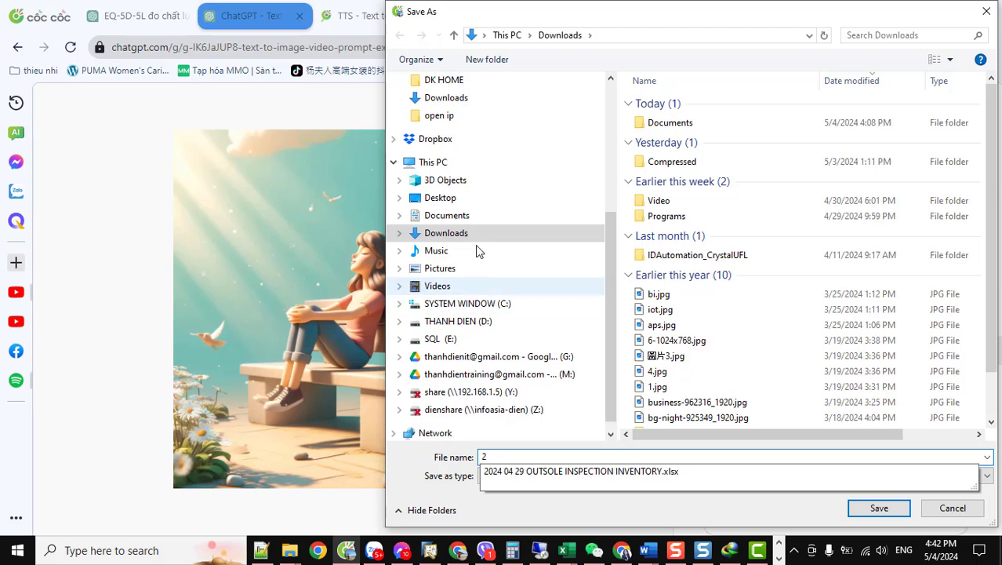
pyautogui.click(470, 323)
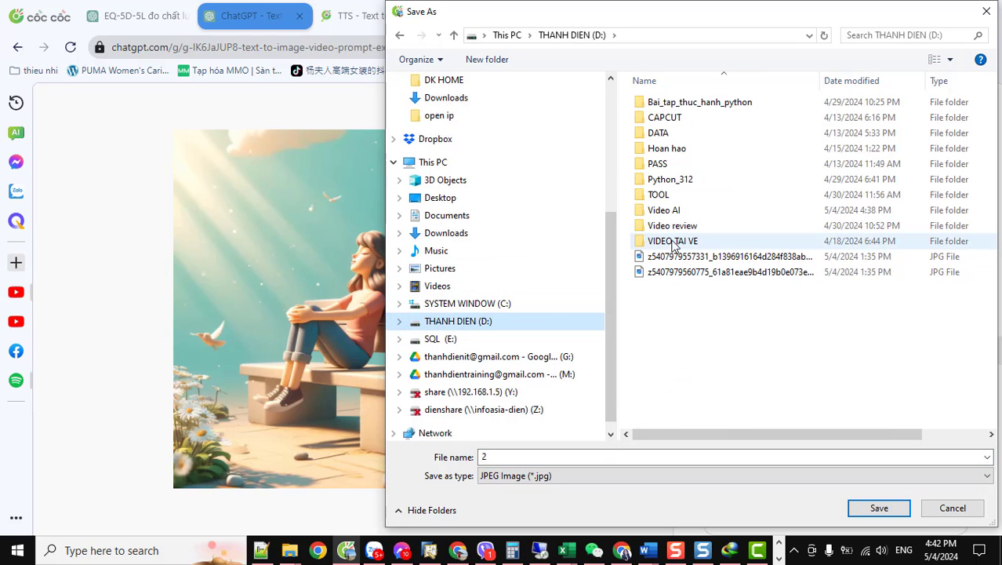
pyautogui.doubleClick(668, 209)
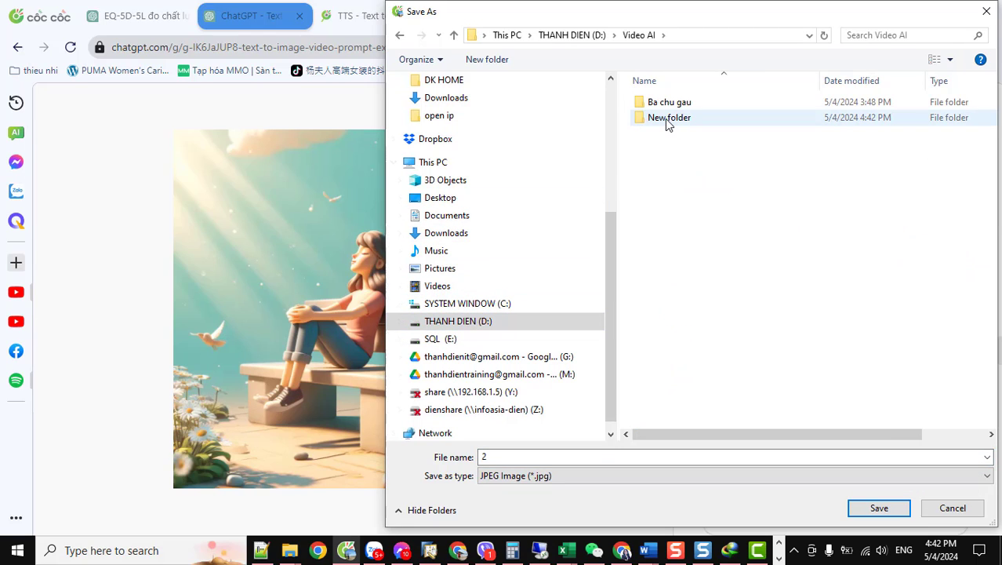
pyautogui.click(665, 119)
pyautogui.click(879, 507)
pyautogui.click(874, 507)
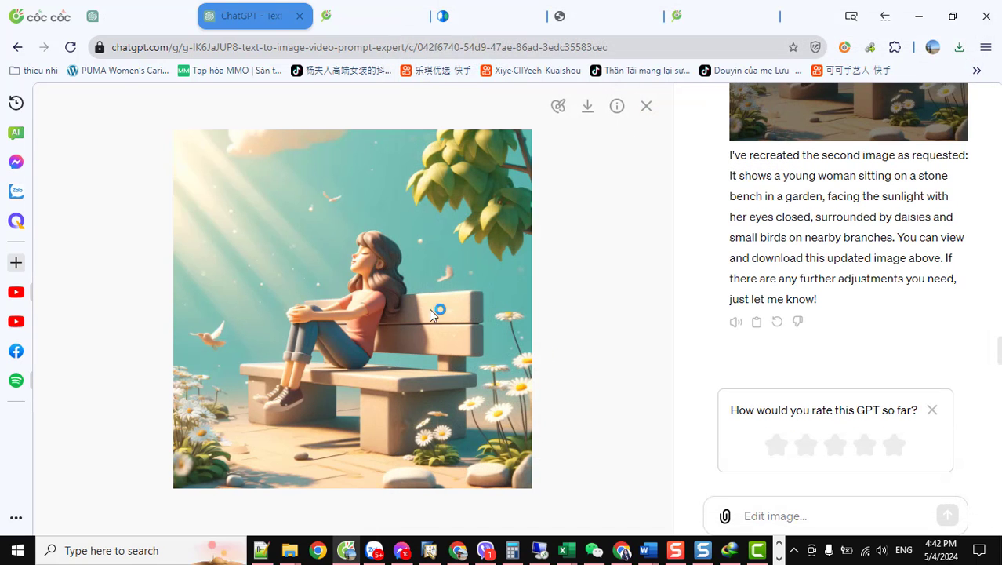
# - Close the enlarged bench image to return to the full Text to Image conversation
pyautogui.click(143, 25)
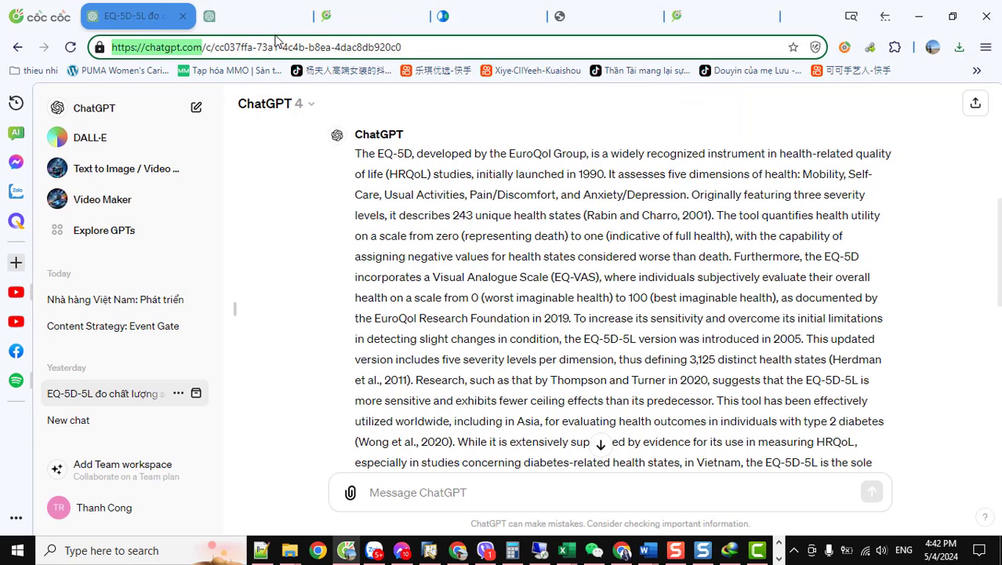
pyautogui.click(259, 17)
pyautogui.click(646, 110)
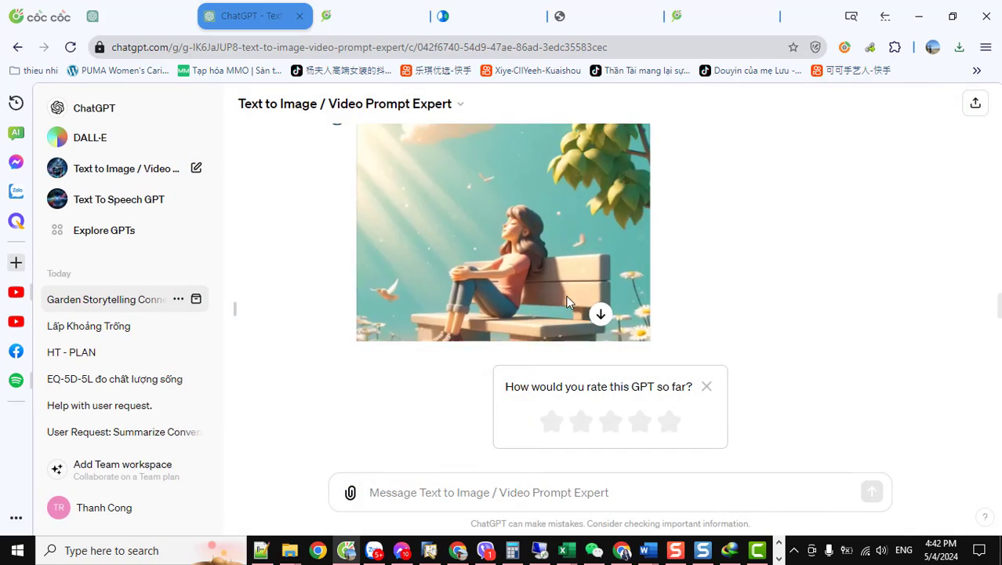
# - Find the image of the elderly woman talking with the young woman in the conversation and enlarge it
pyautogui.scroll(-3, 538, 280)
pyautogui.scroll(5, 541, 279)
pyautogui.scroll(5, 541, 279)
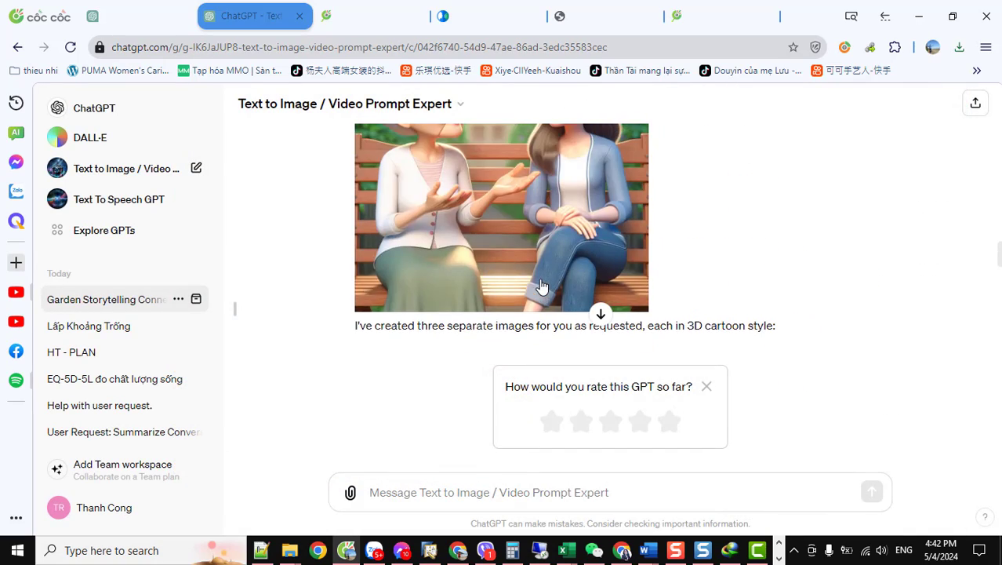
pyautogui.click(535, 250)
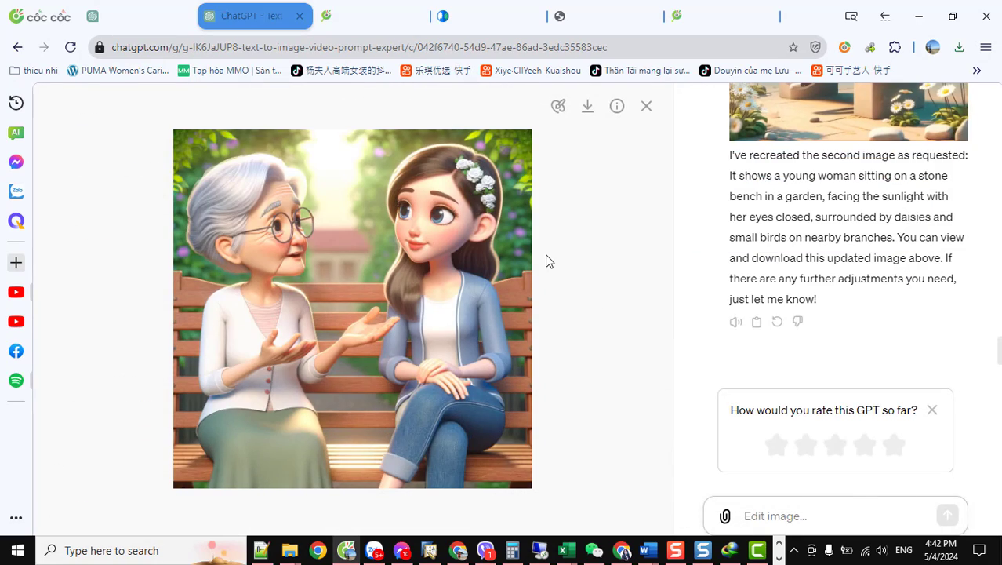
# - Save the image of the two women as a JPG named 3 in Video AI > New folder on drive D
pyautogui.rightClick(421, 268)
pyautogui.moveTo(495, 439)
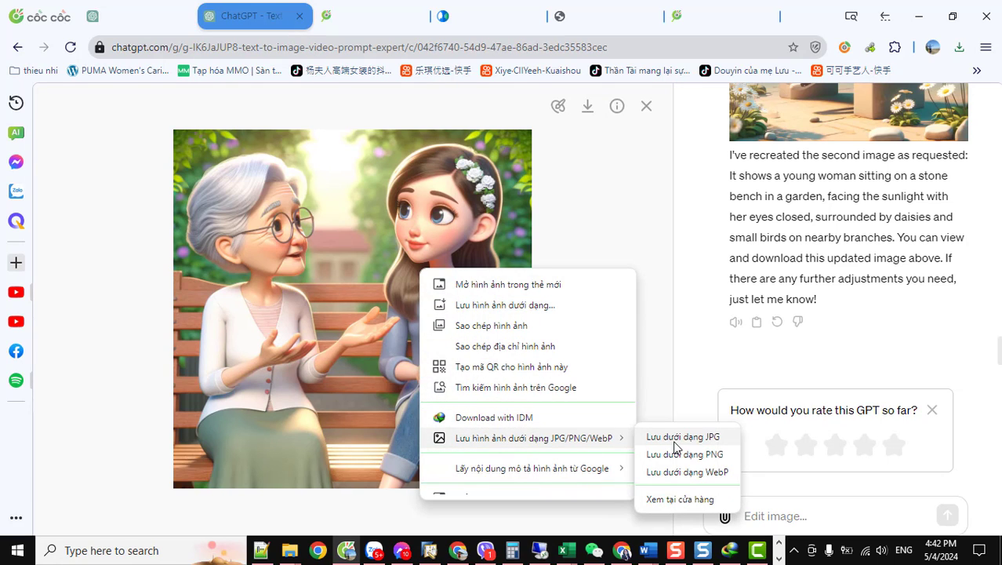
pyautogui.click(678, 439)
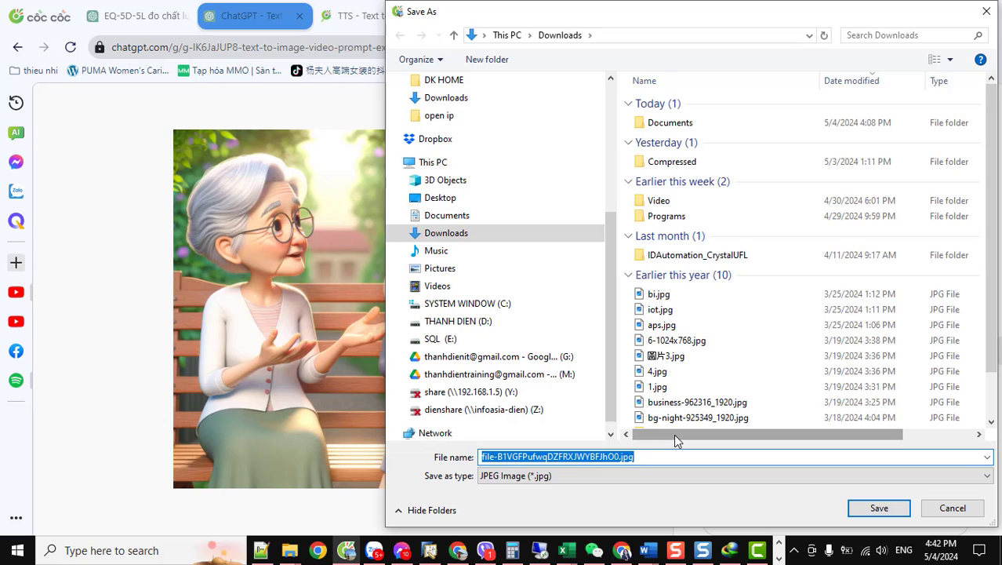
pyautogui.click(492, 321)
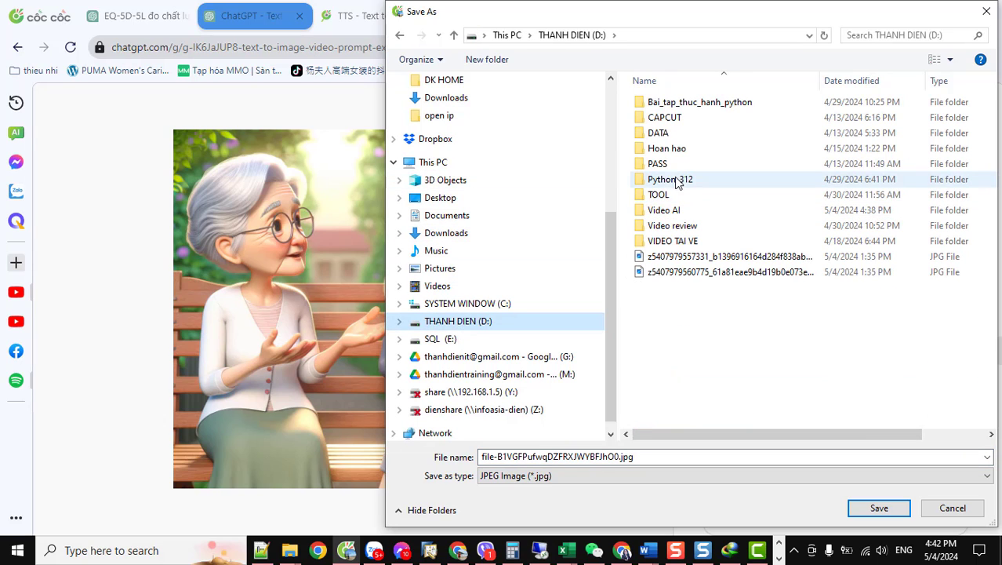
pyautogui.doubleClick(663, 213)
pyautogui.doubleClick(666, 122)
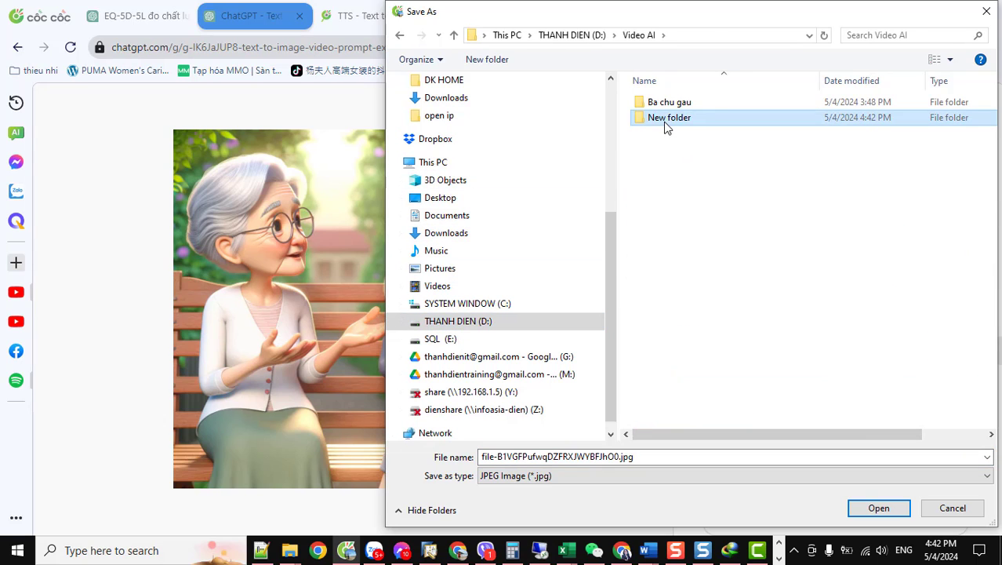
pyautogui.click(681, 458)
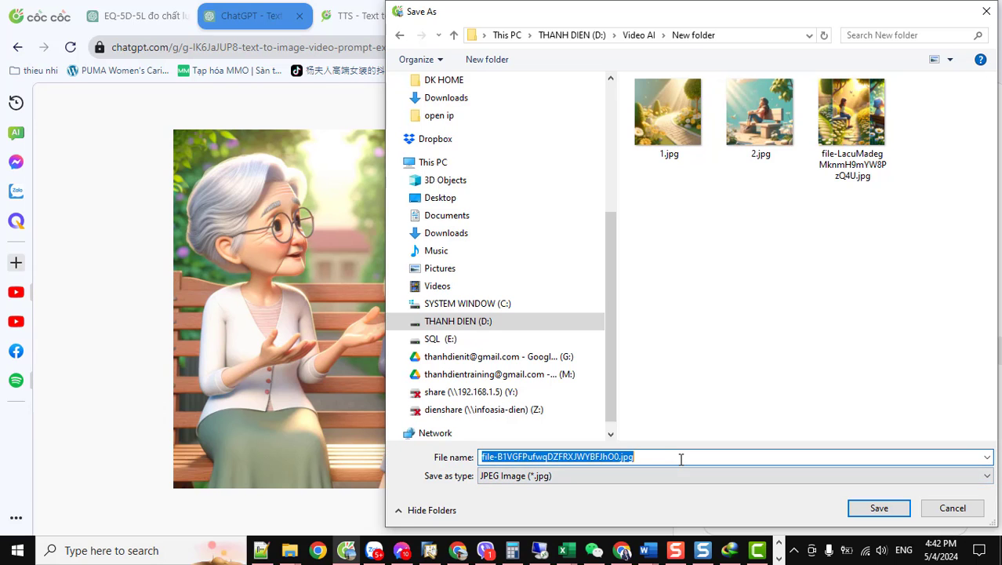
pyautogui.write('3')
pyautogui.click(862, 507)
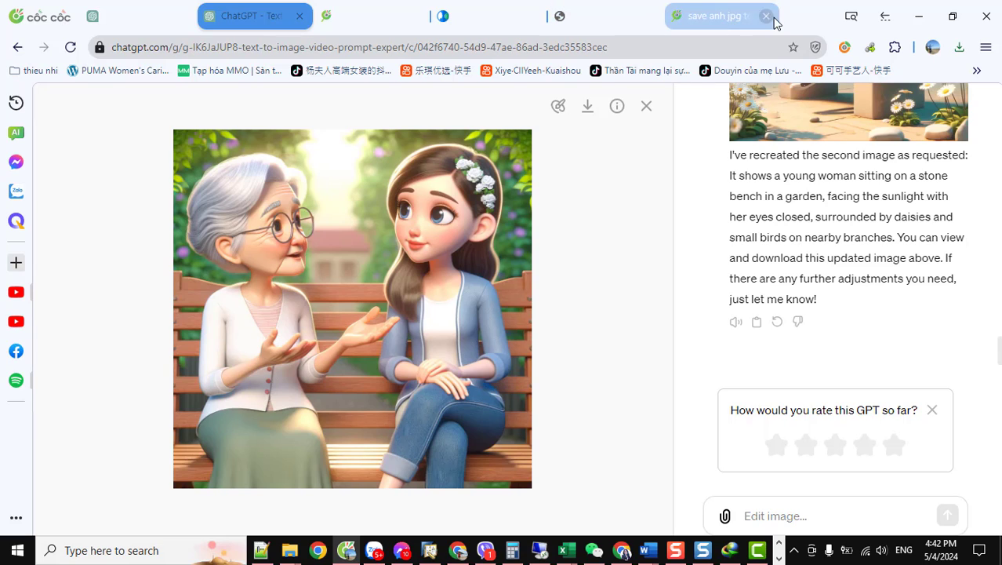
# - Search the web for runway in a new browser tab and open the runwayml.com website
pyautogui.click(793, 18)
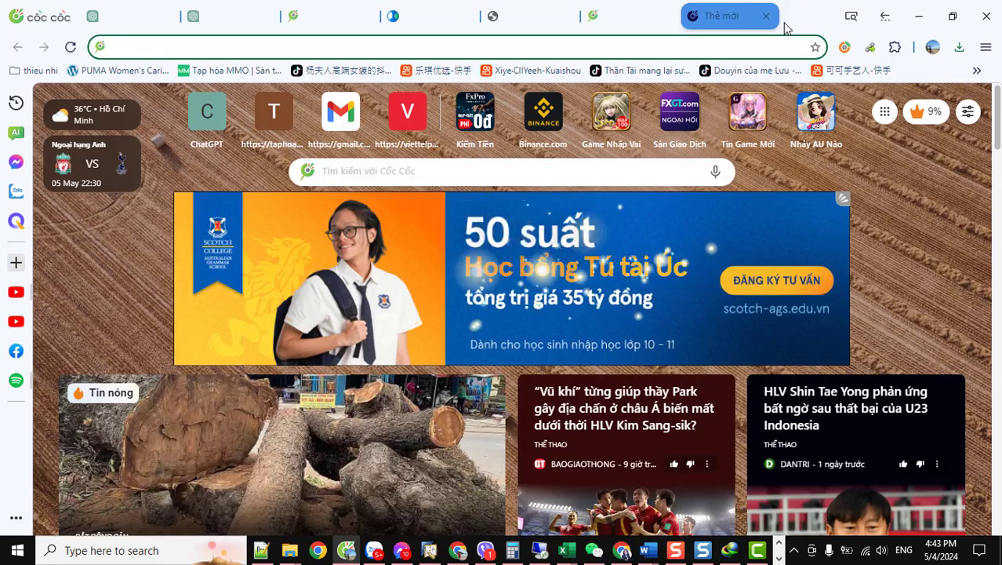
pyautogui.write('runw')
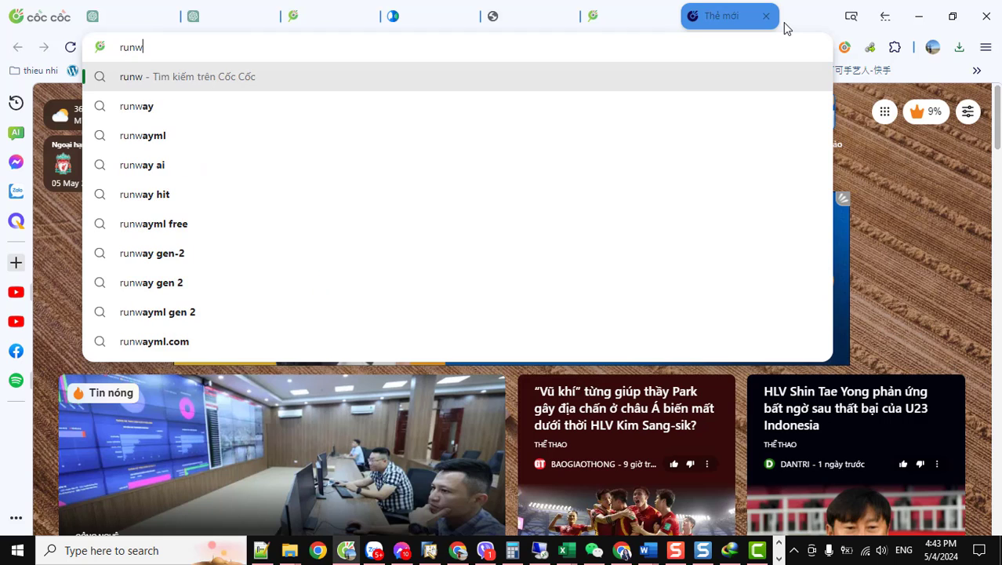
pyautogui.write('ay')
pyautogui.press('Return')
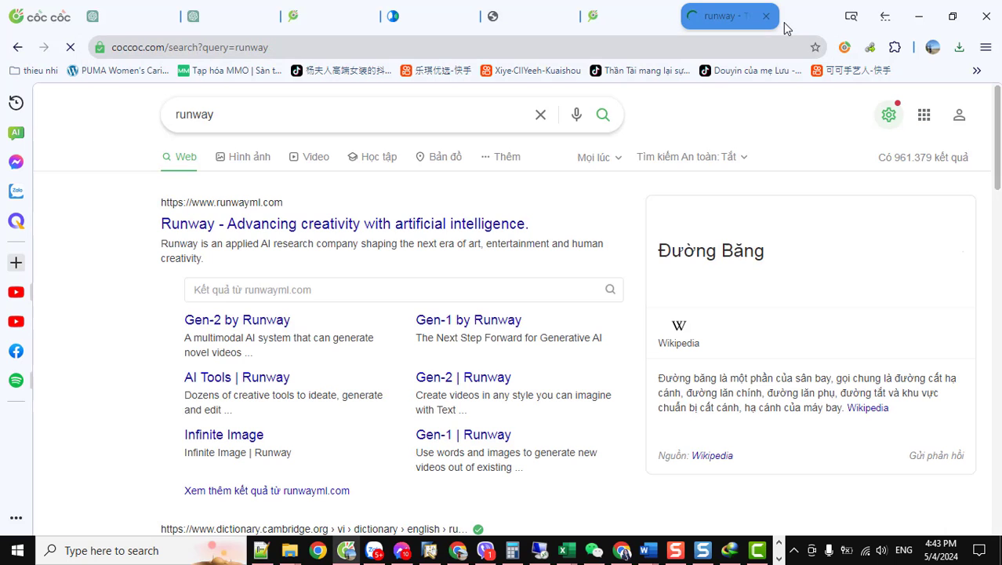
pyautogui.click(204, 224)
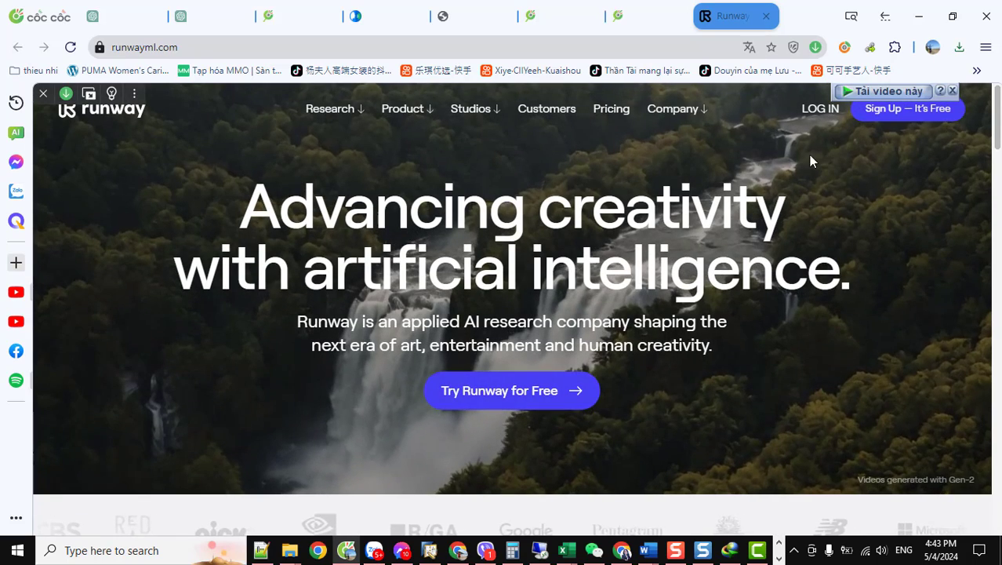
# - Log in to Runway with Google, choosing the owner's account and submitting the account password
pyautogui.click(819, 109)
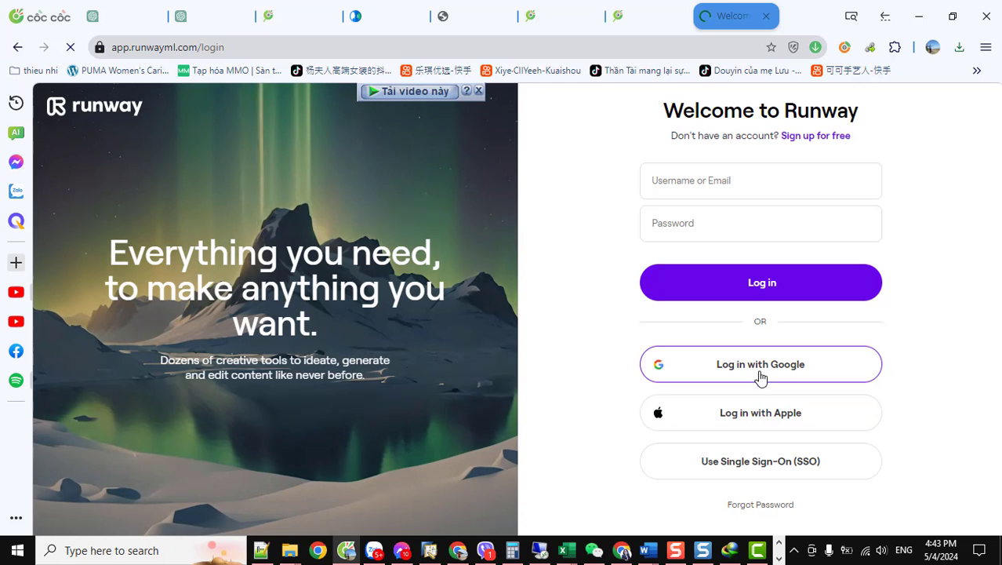
pyautogui.click(759, 368)
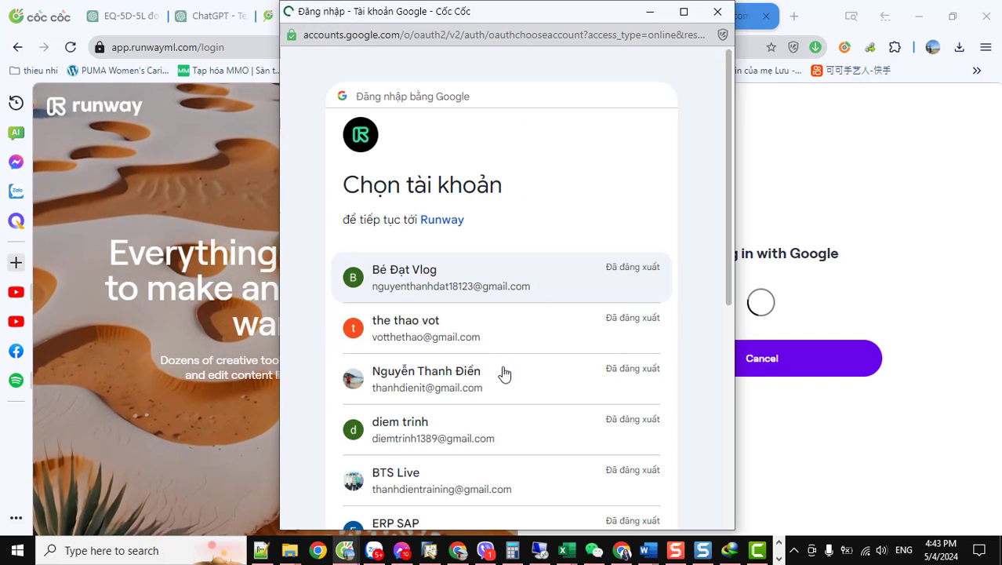
pyautogui.click(505, 382)
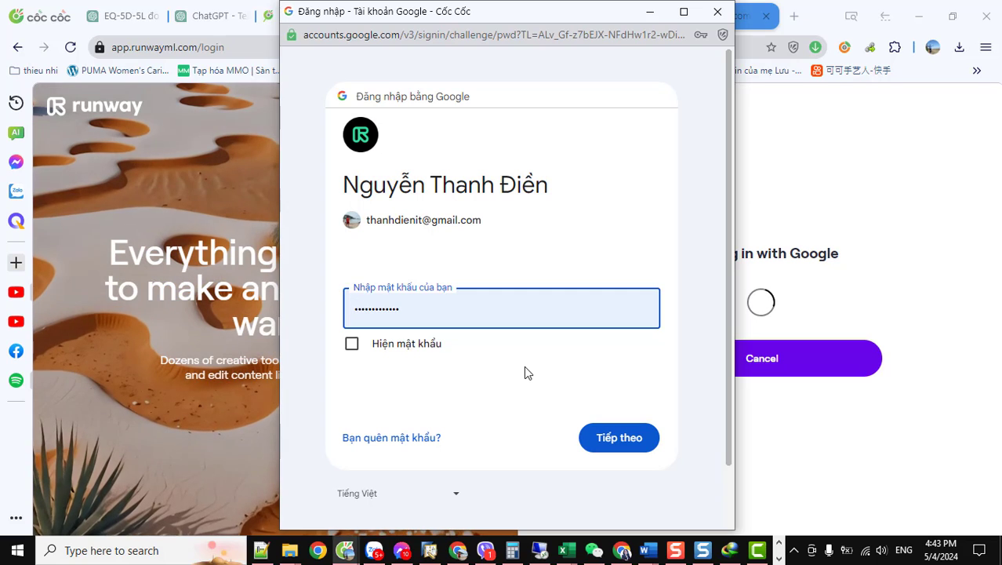
pyautogui.click(614, 437)
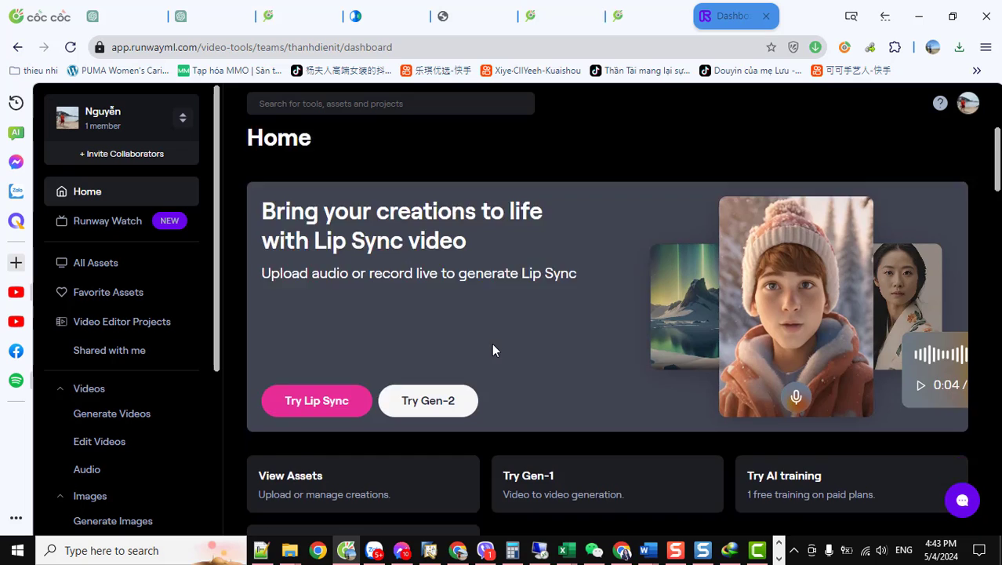
# - Find Runway's AI Tools on the dashboard and open the Text/Image to Video tool
pyautogui.scroll(-3, 492, 347)
pyautogui.scroll(-2, 493, 350)
pyautogui.scroll(4, 490, 346)
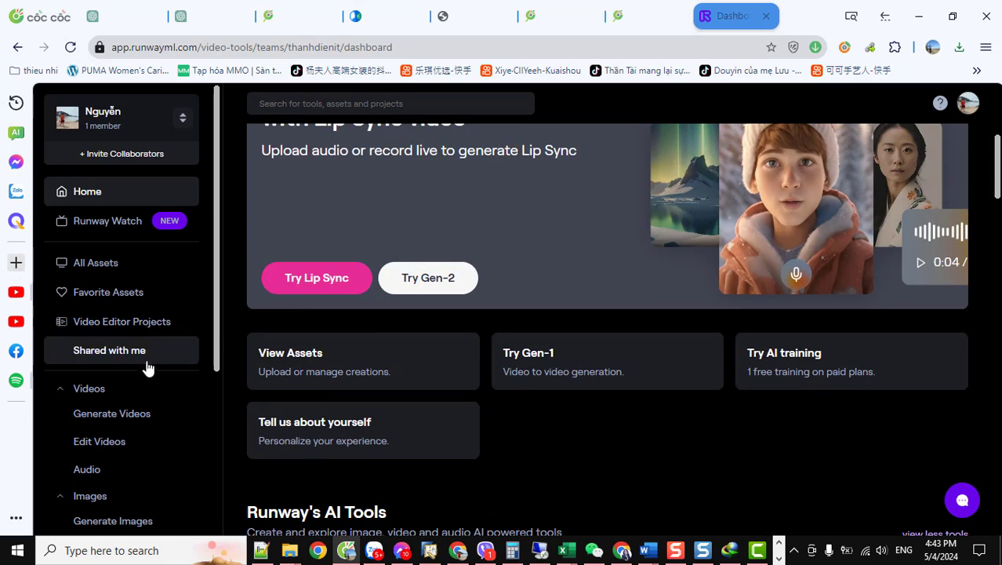
pyautogui.click(108, 389)
pyautogui.scroll(-4, 362, 366)
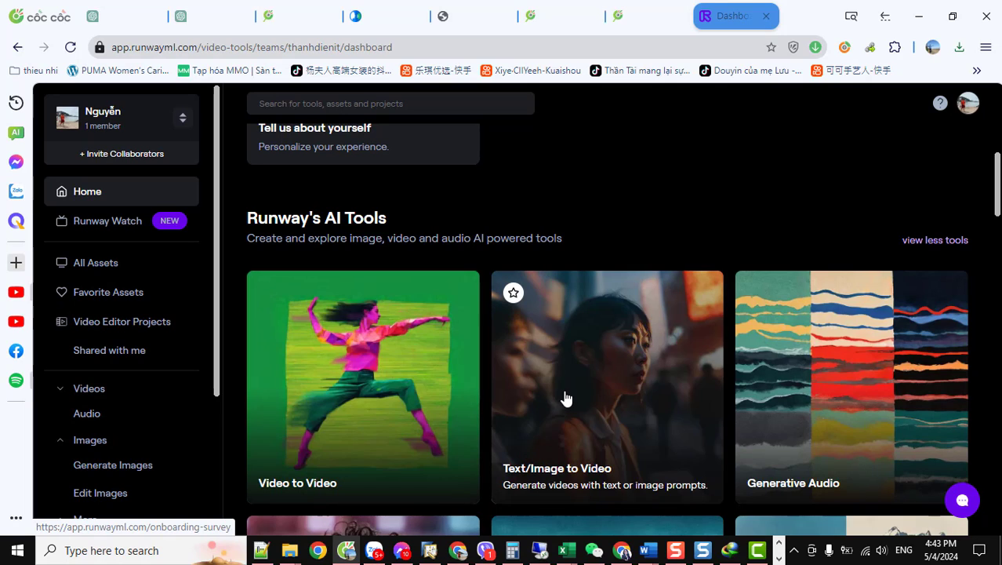
pyautogui.click(566, 399)
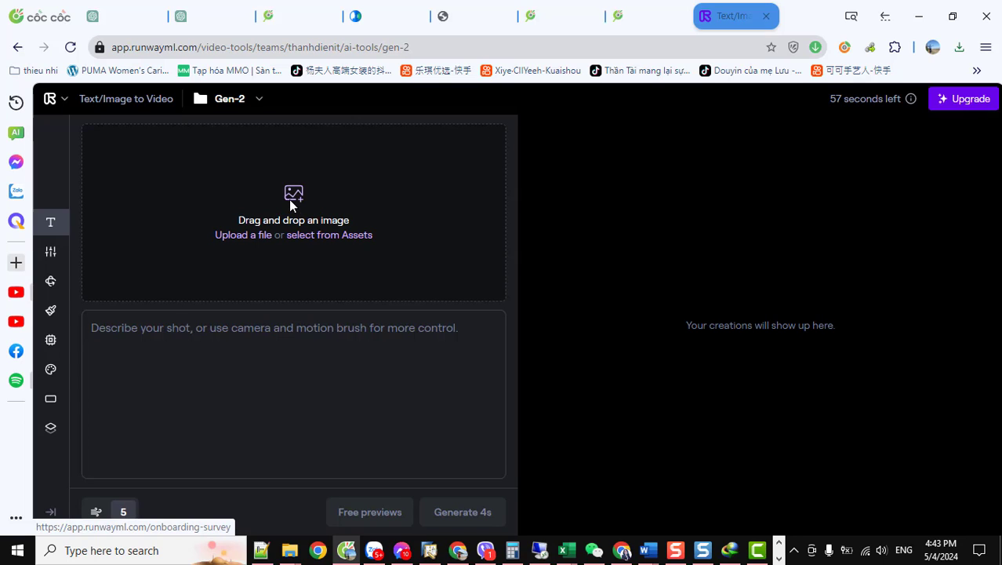
# - Upload 1.jpg from Video AI > New folder on drive D as the source image for the Gen-2 video
pyautogui.click(237, 239)
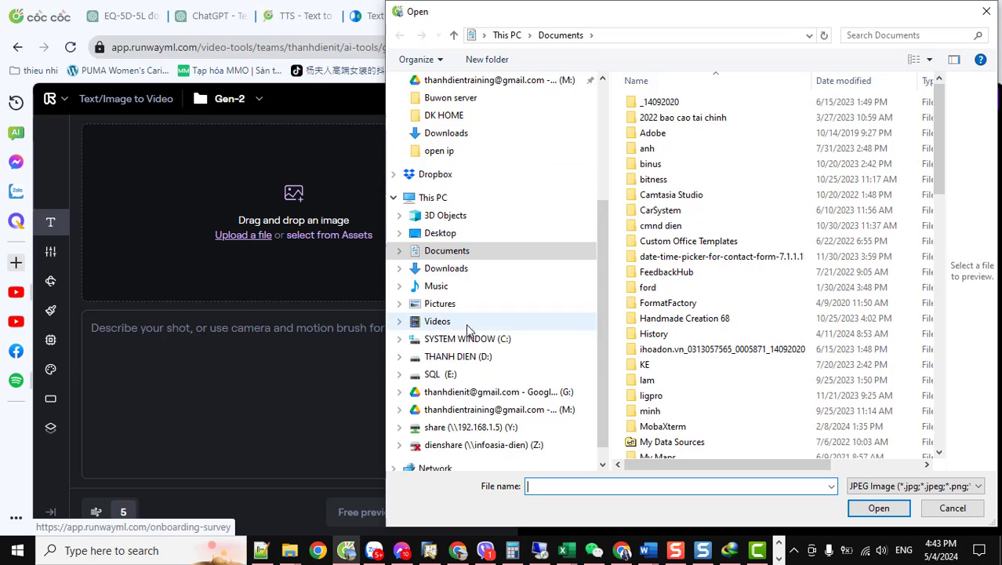
pyautogui.click(459, 359)
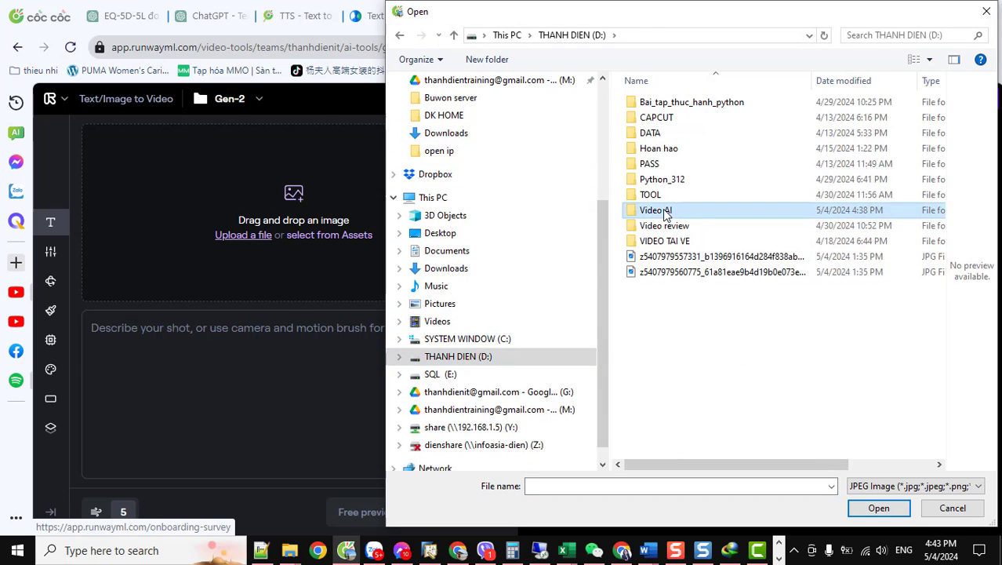
pyautogui.doubleClick(662, 209)
pyautogui.doubleClick(658, 117)
pyautogui.click(655, 123)
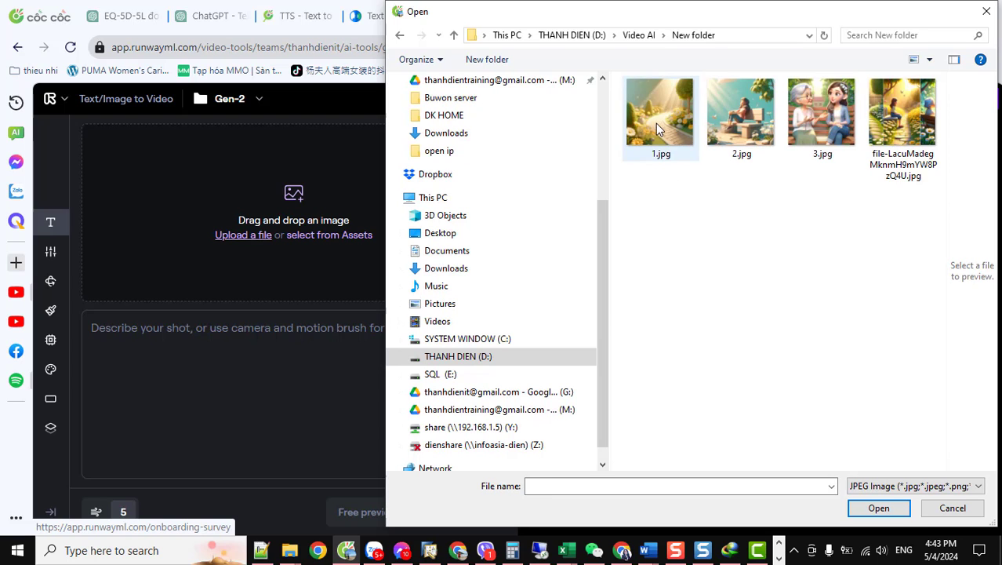
pyautogui.click(877, 507)
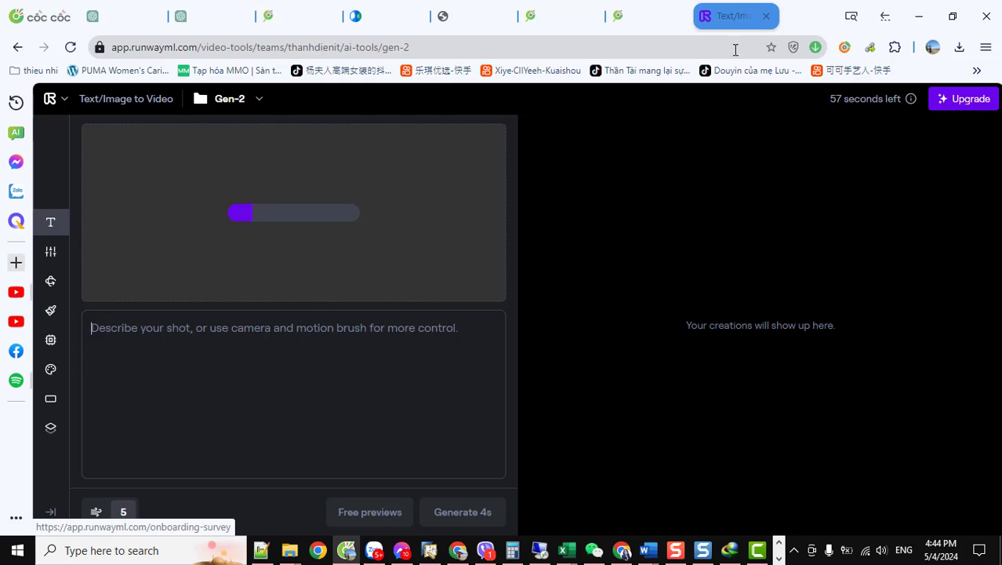
# - Return to the Text to Image conversation, close the enlarged image and copy the first image's garden description from the original prompt
pyautogui.click(110, 17)
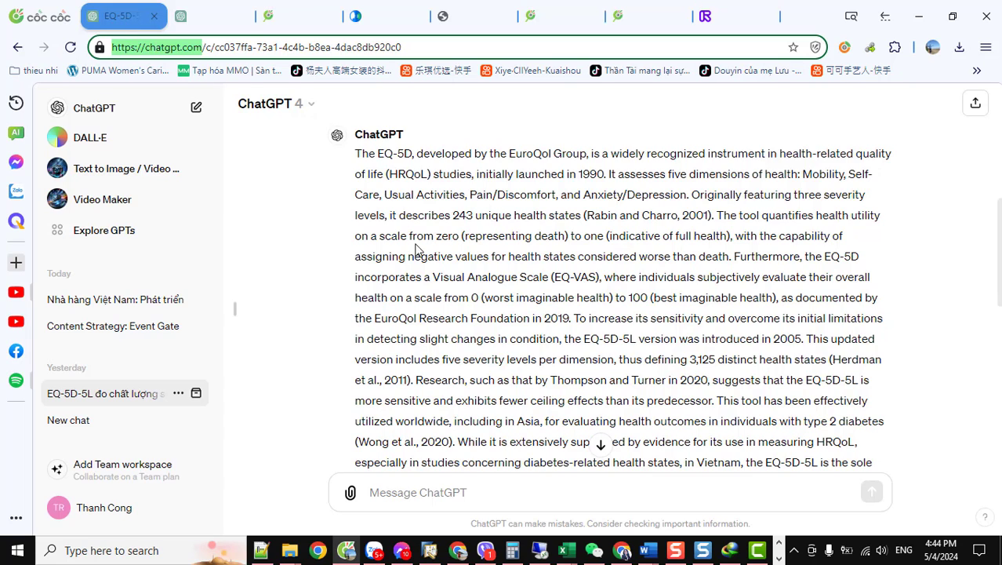
pyautogui.scroll(5, 427, 253)
pyautogui.click(201, 18)
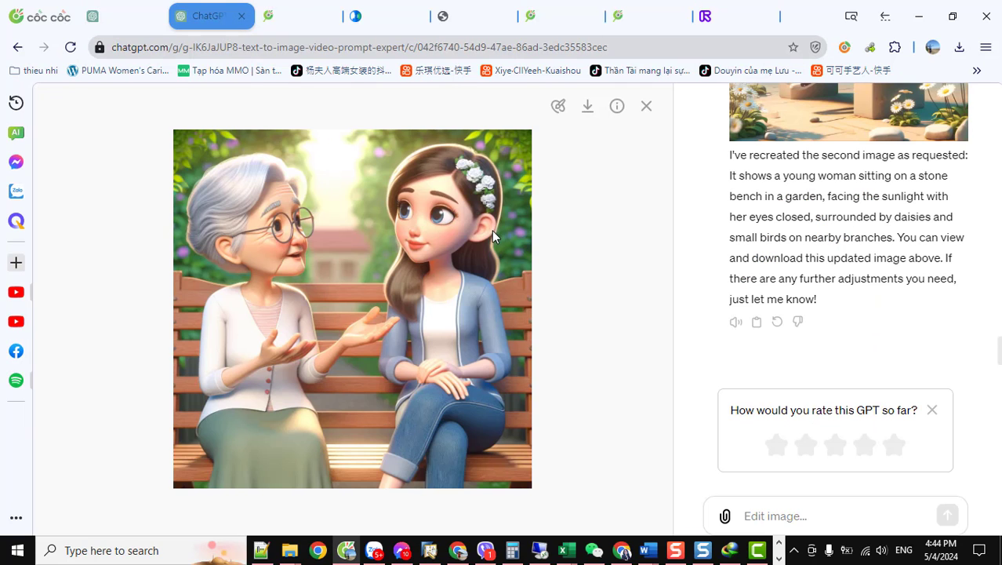
pyautogui.click(646, 106)
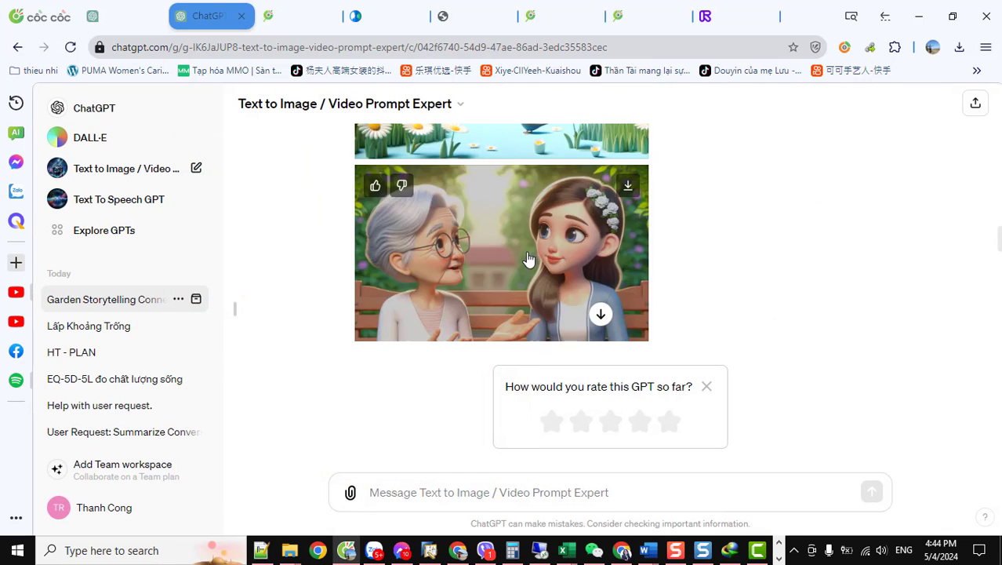
pyautogui.scroll(5, 527, 259)
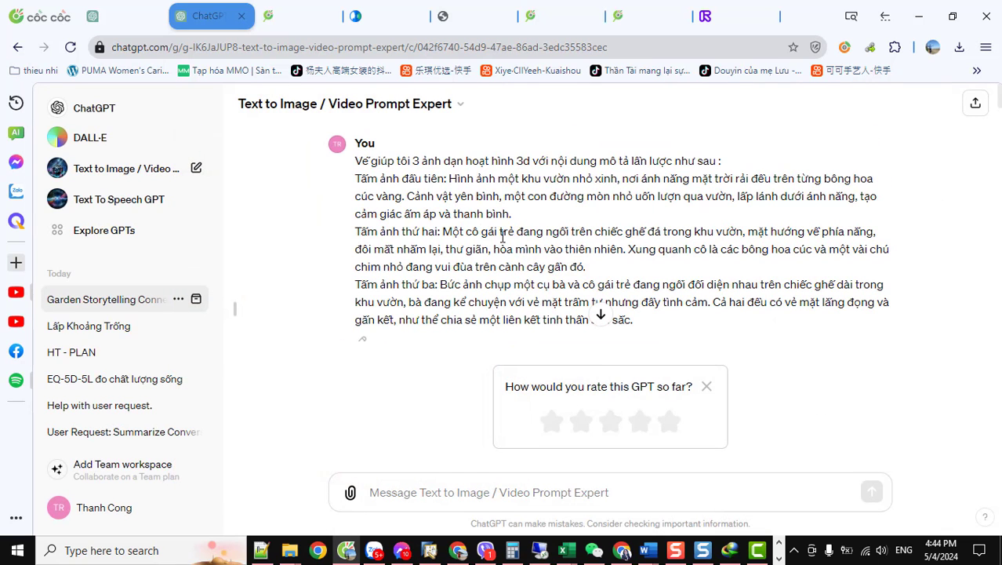
pyautogui.moveTo(449, 179); pyautogui.dragTo(505, 214)
pyautogui.hotkey('ctrl', 'c')
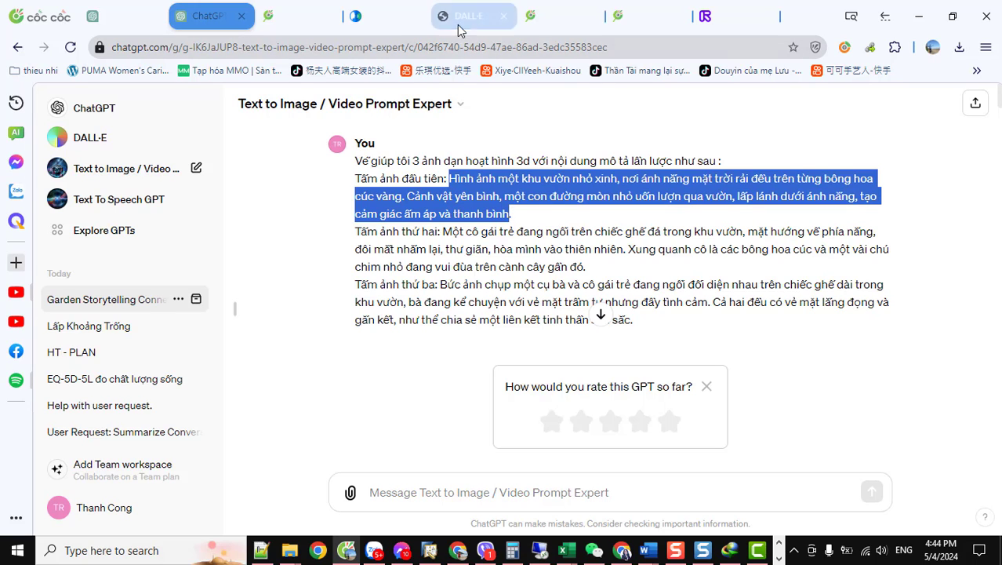
# - Return to Runway, paste the garden description as the prompt for 1.jpg and generate a 4-second Gen-2 video
pyautogui.click(714, 25)
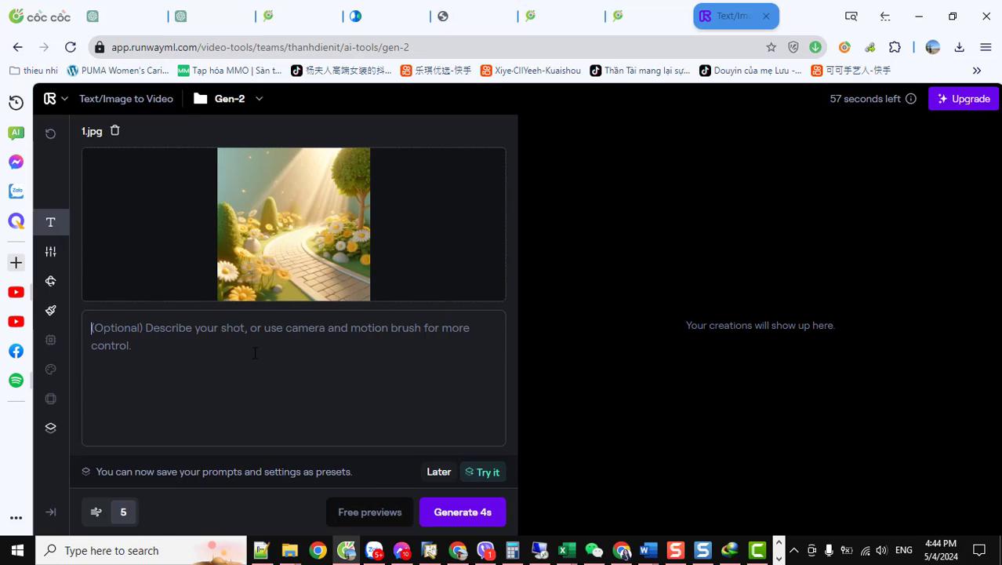
pyautogui.hotkey('ctrl', 'v')
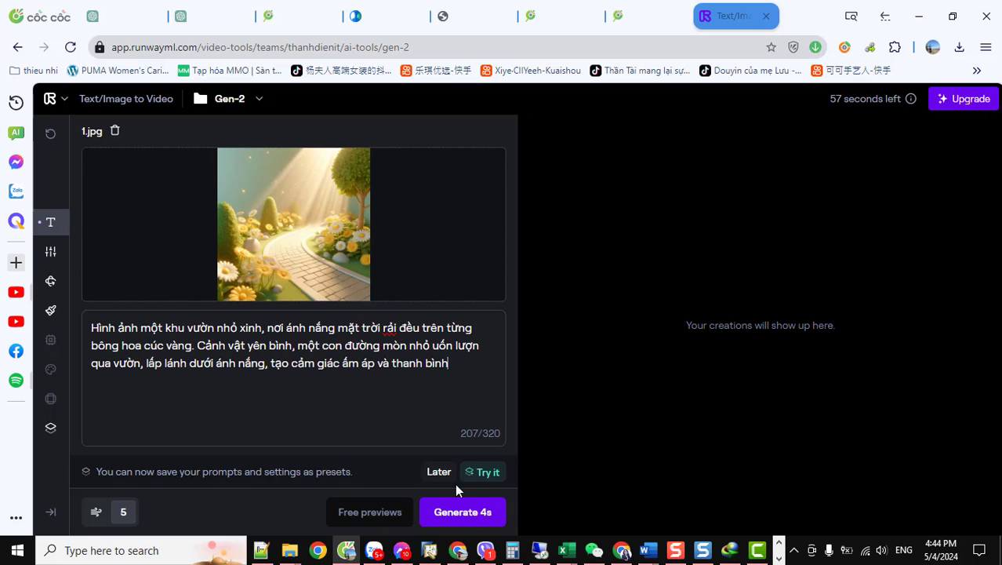
pyautogui.hotkey('ctrl', 'a')
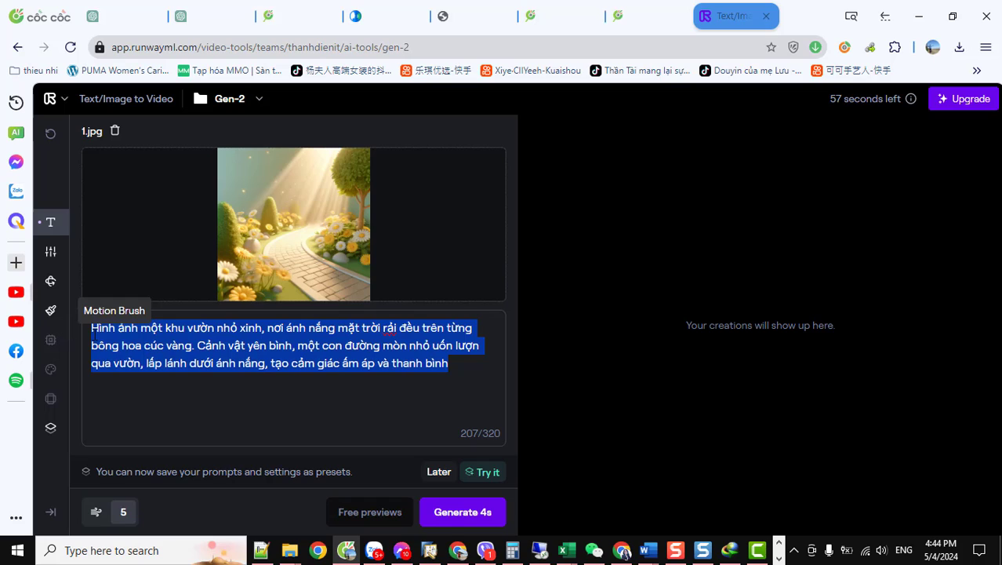
pyautogui.click(448, 516)
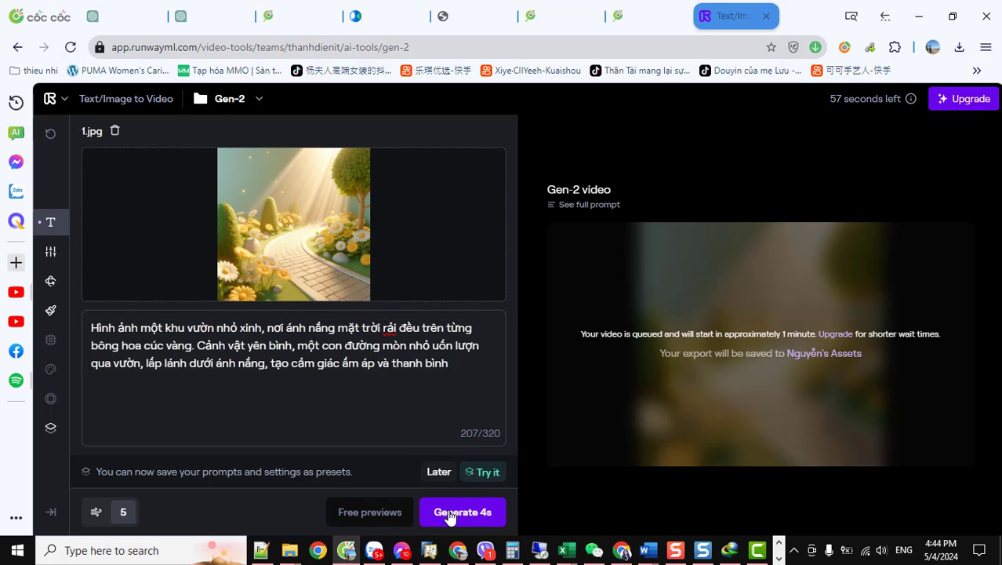
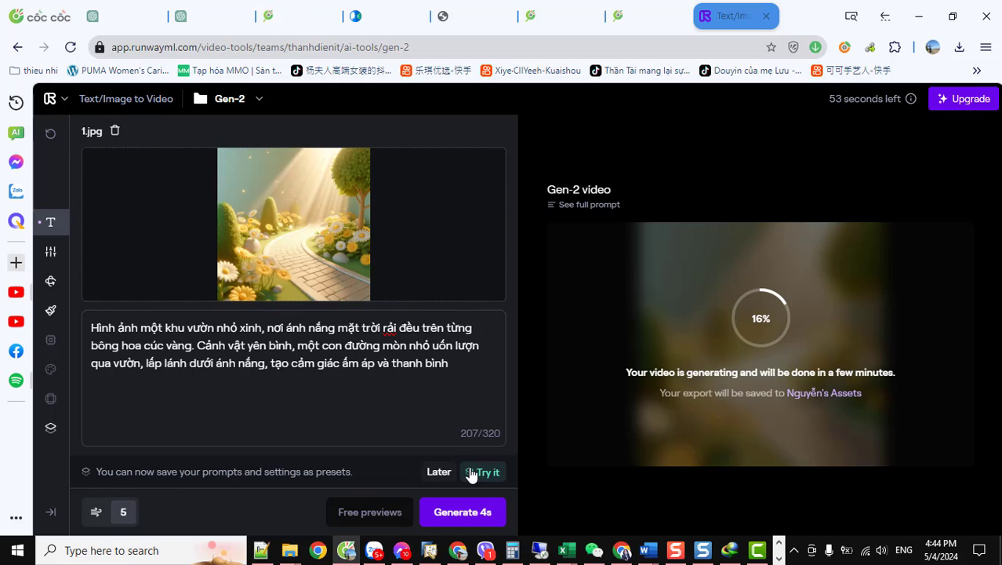
# - Clear the current Gen-2 image and prompt, and upload 2.jpg from Video AI > New folder as the source image
pyautogui.click(49, 140)
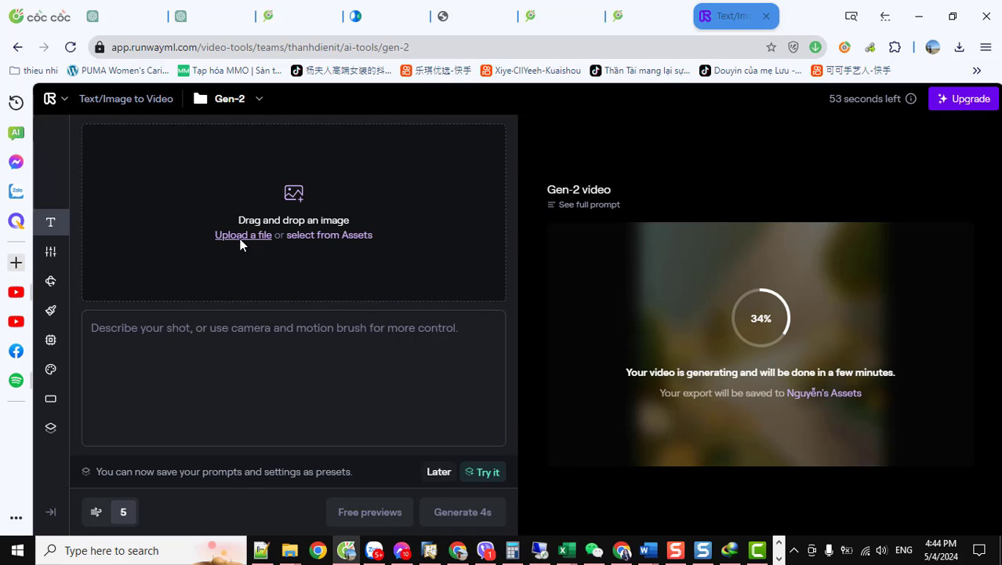
pyautogui.click(242, 243)
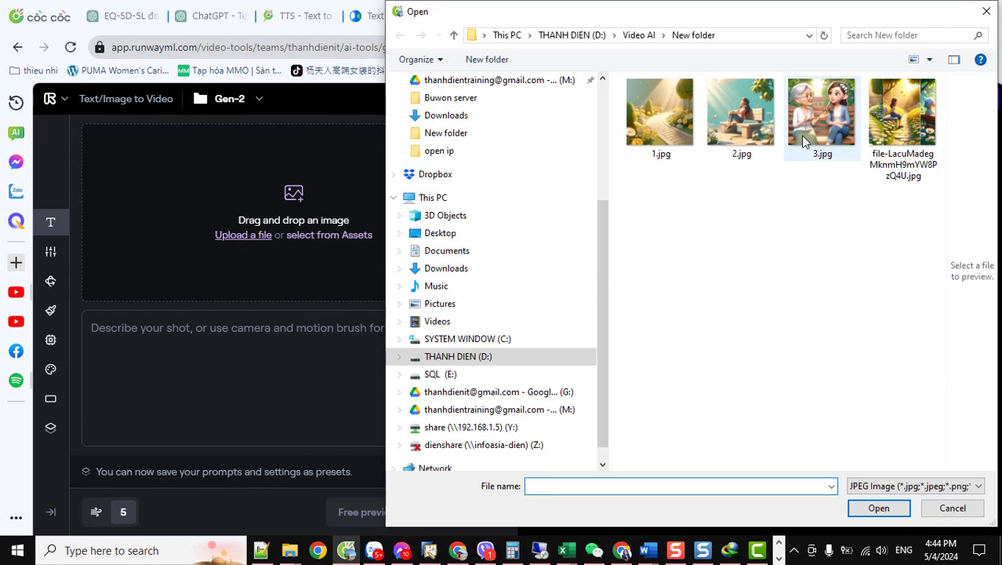
pyautogui.click(740, 116)
pyautogui.click(876, 508)
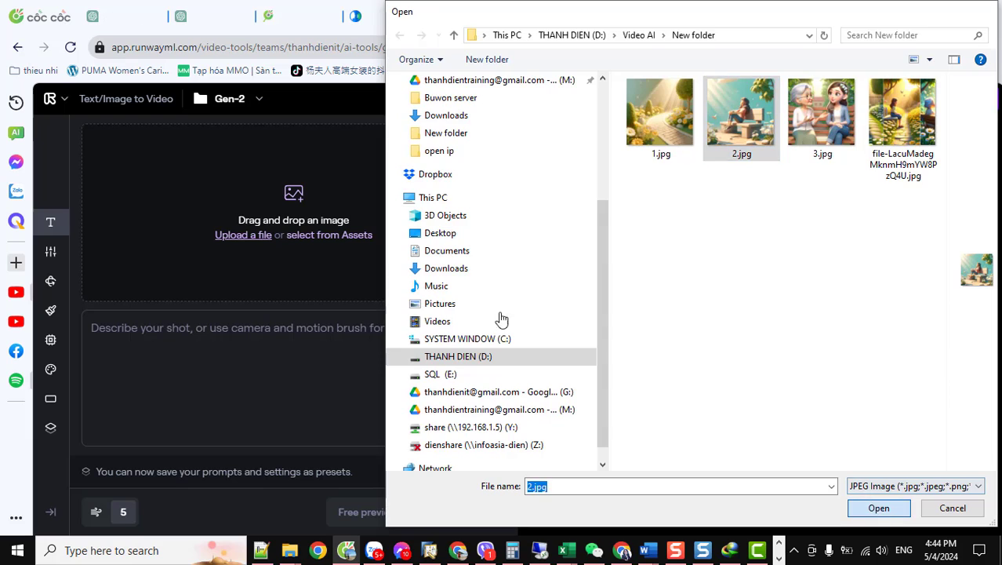
# - Return to the Text to Image conversation and copy the second image's description of the girl on the stone bench
pyautogui.click(134, 17)
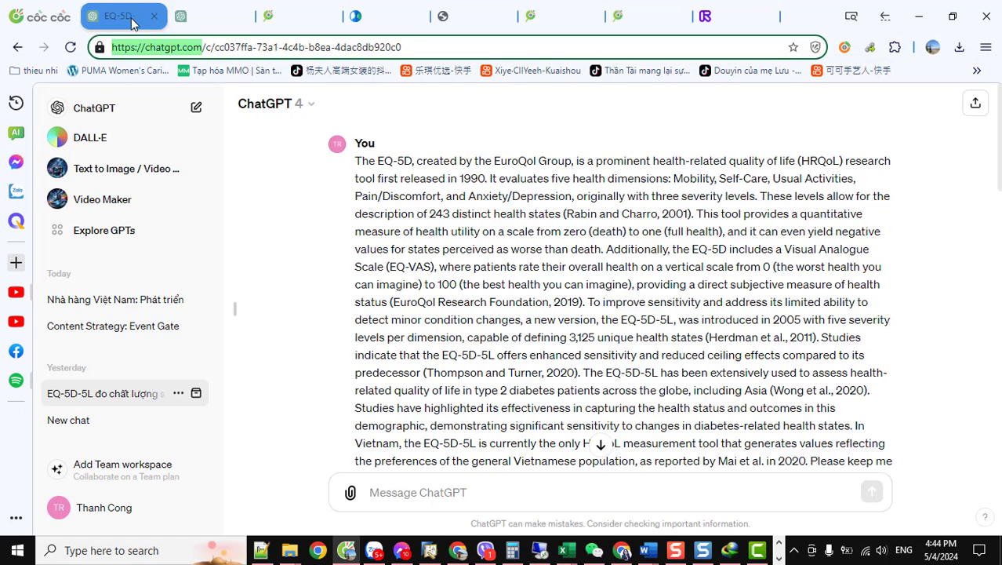
pyautogui.click(196, 16)
pyautogui.click(450, 234)
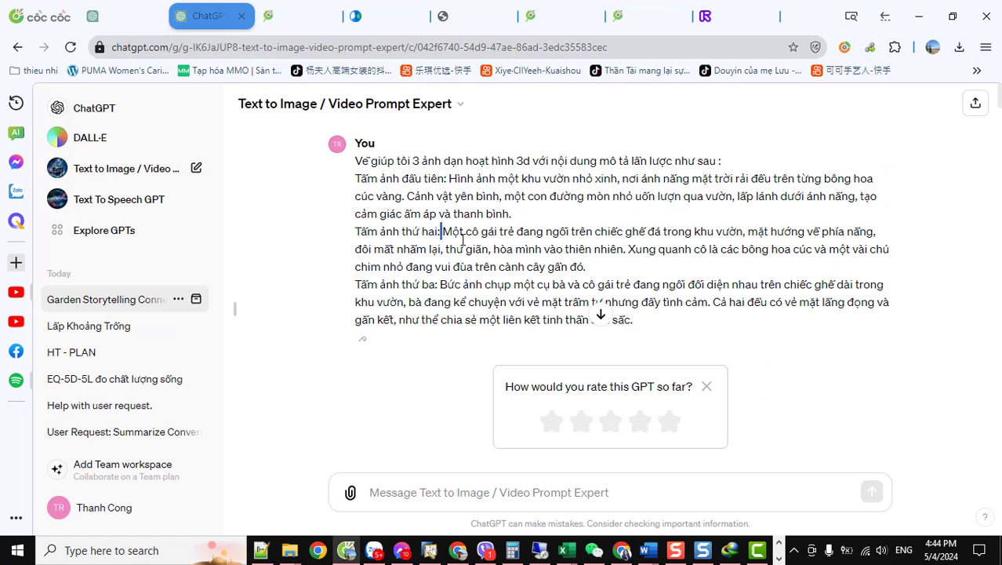
pyautogui.moveTo(463, 238); pyautogui.dragTo(584, 269)
pyautogui.hotkey('ctrl', 'c')
# - Return to Runway, paste the stone bench description as the prompt for 2.jpg and generate a 4-second video
pyautogui.click(726, 22)
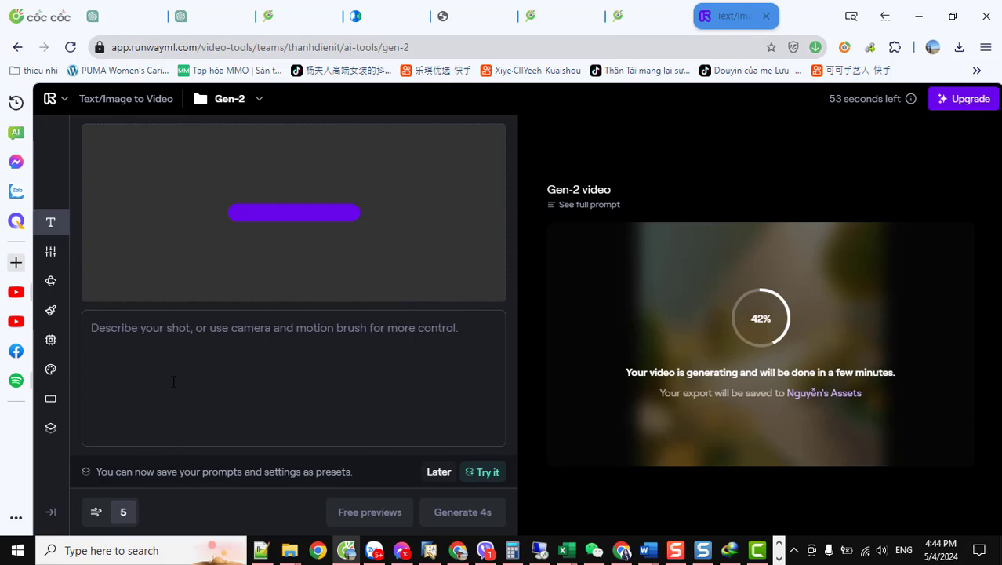
pyautogui.hotkey('ctrl', 'v')
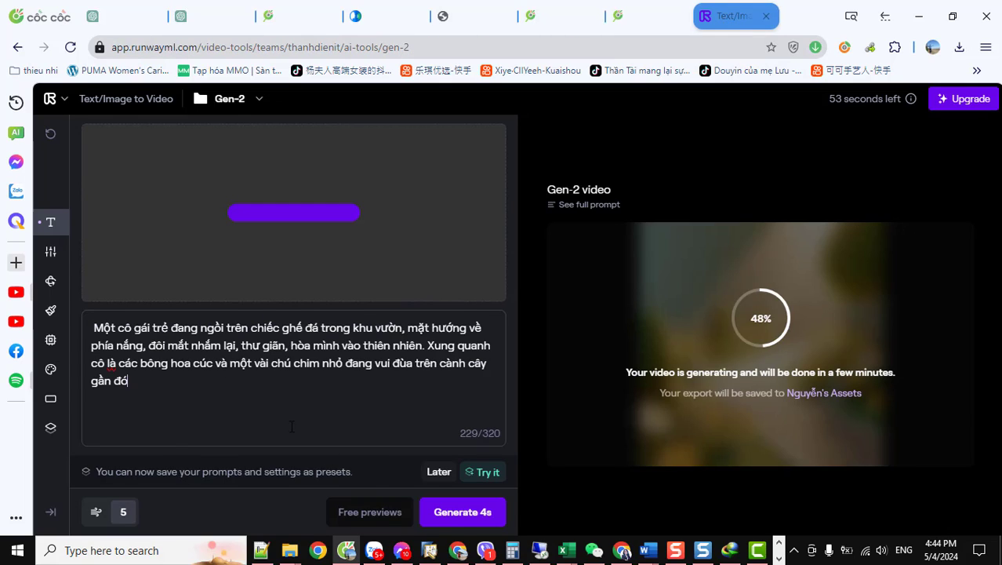
pyautogui.click(461, 518)
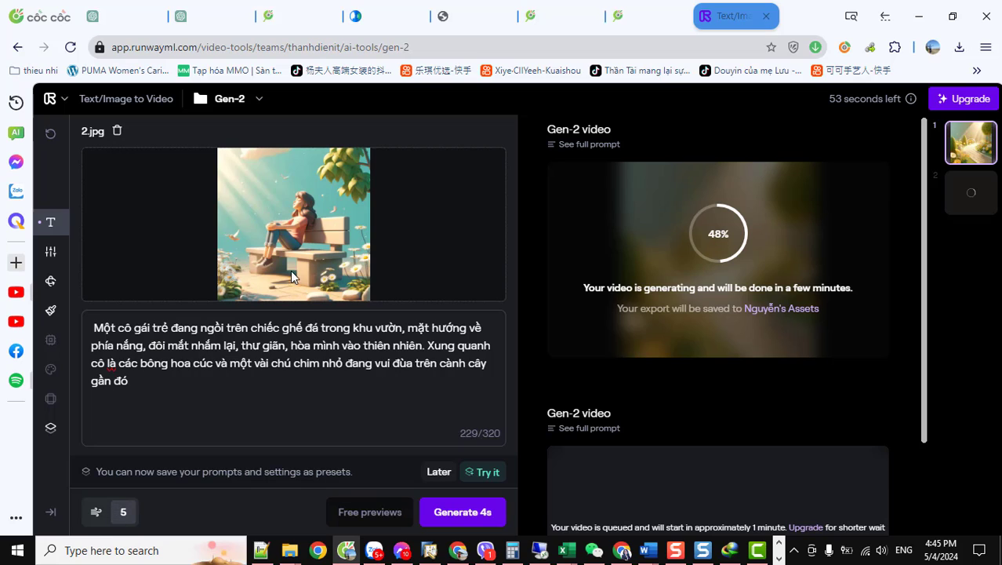
# - Clear the Gen-2 inputs, upload 3.jpg as the source image and copy the third image's description from the Text to Image conversation
pyautogui.click(50, 135)
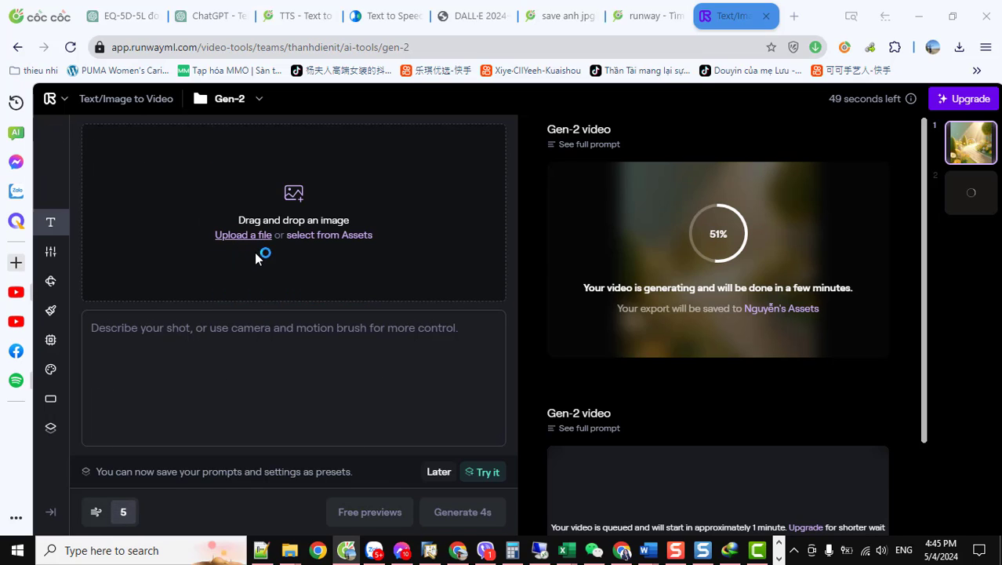
pyautogui.press('Escape')
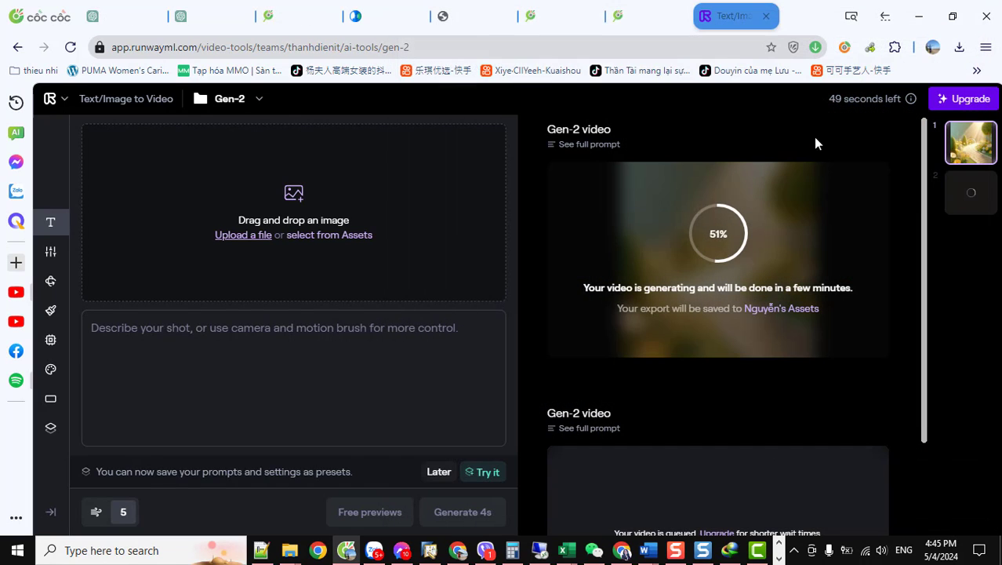
pyautogui.click(208, 18)
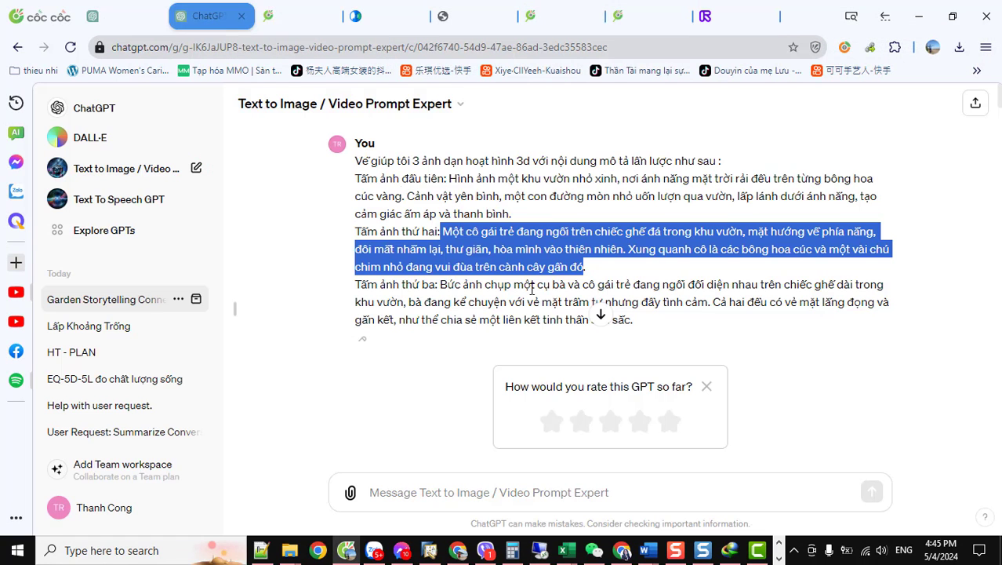
pyautogui.moveTo(441, 284); pyautogui.dragTo(653, 328)
pyautogui.hotkey('ctrl', 'c')
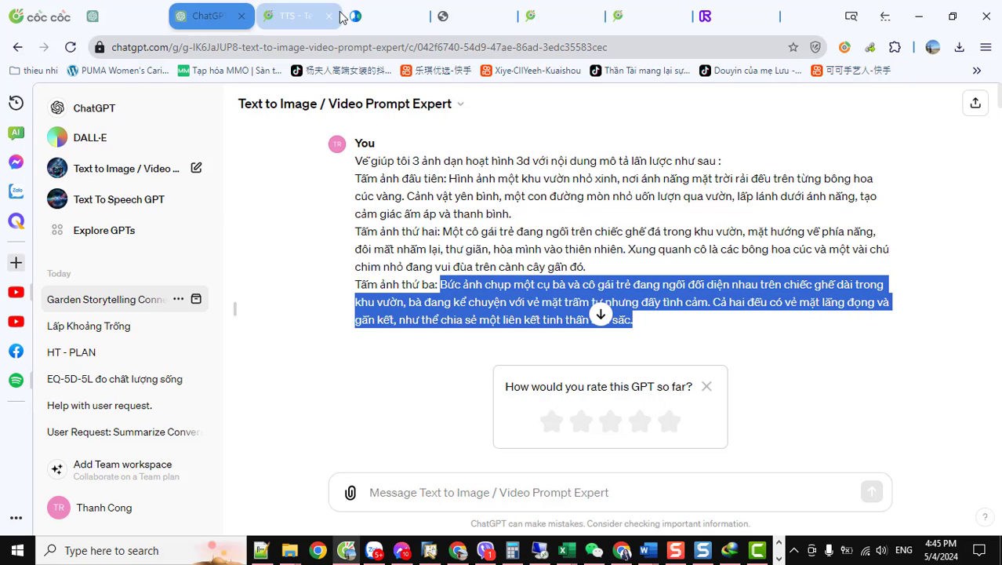
# - Return to Runway, paste the old woman and girl description as the prompt for 3.jpg and generate a 4-second video
pyautogui.click(736, 16)
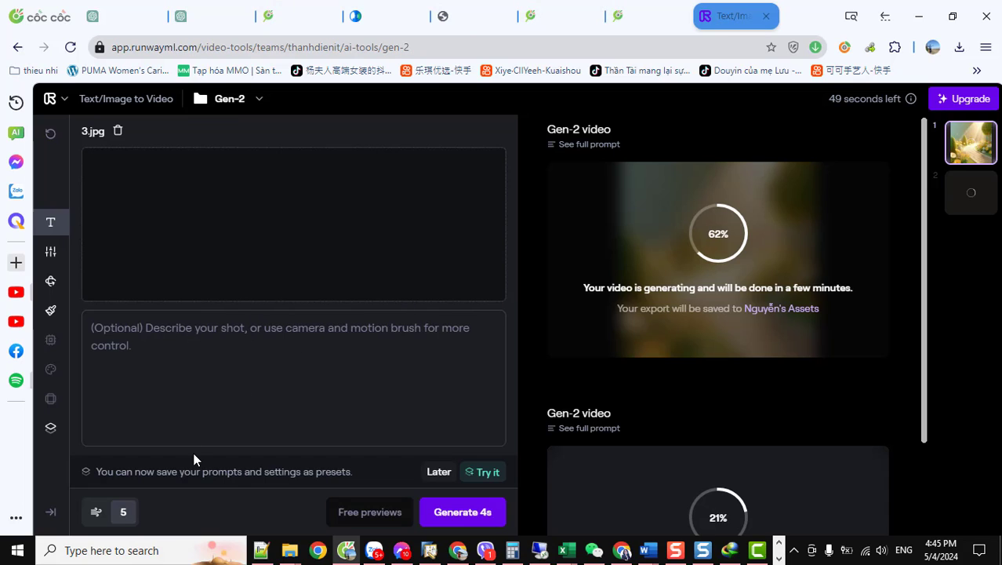
pyautogui.hotkey('ctrl', 'v')
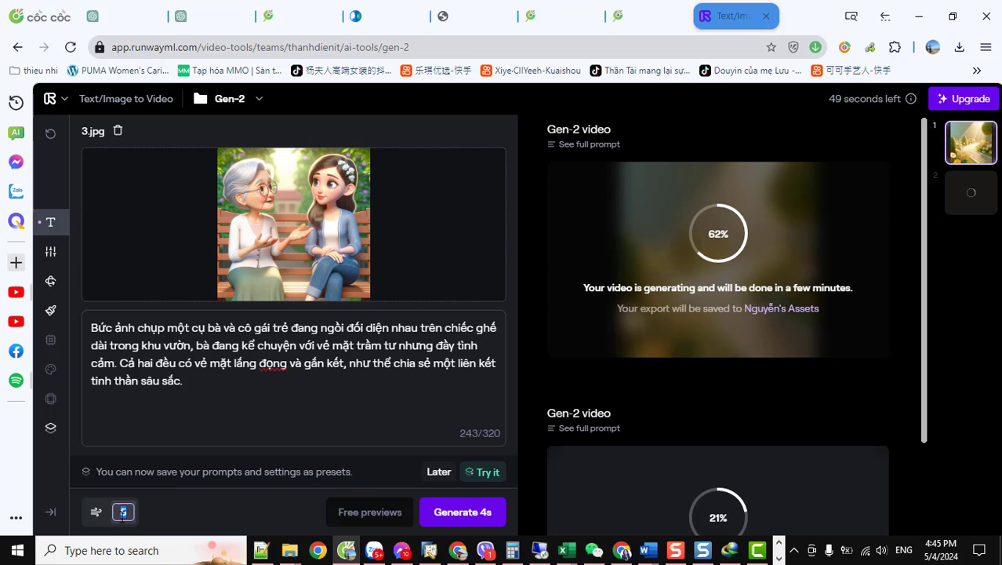
pyautogui.click(97, 514)
pyautogui.click(177, 520)
pyautogui.click(97, 514)
pyautogui.click(178, 518)
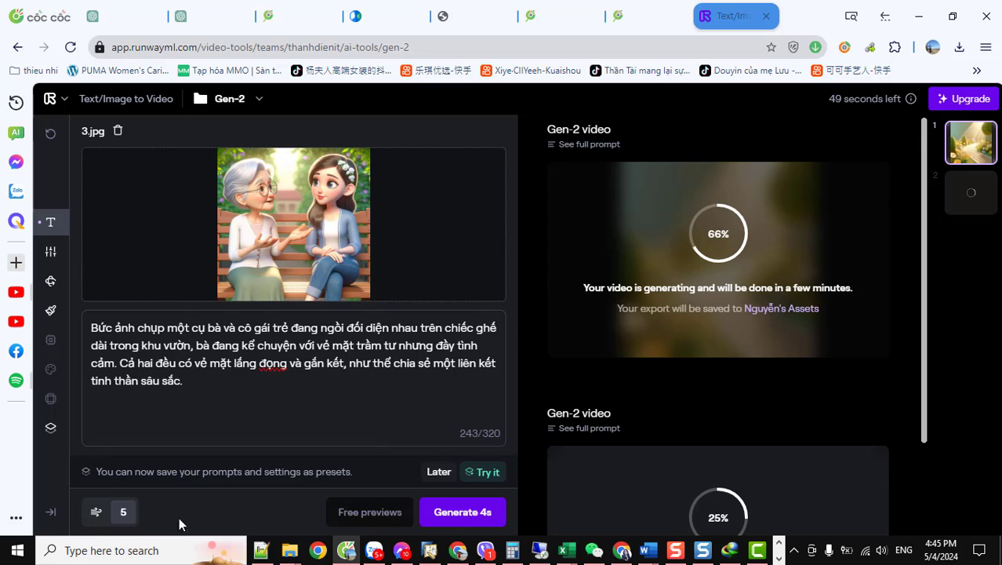
pyautogui.click(459, 514)
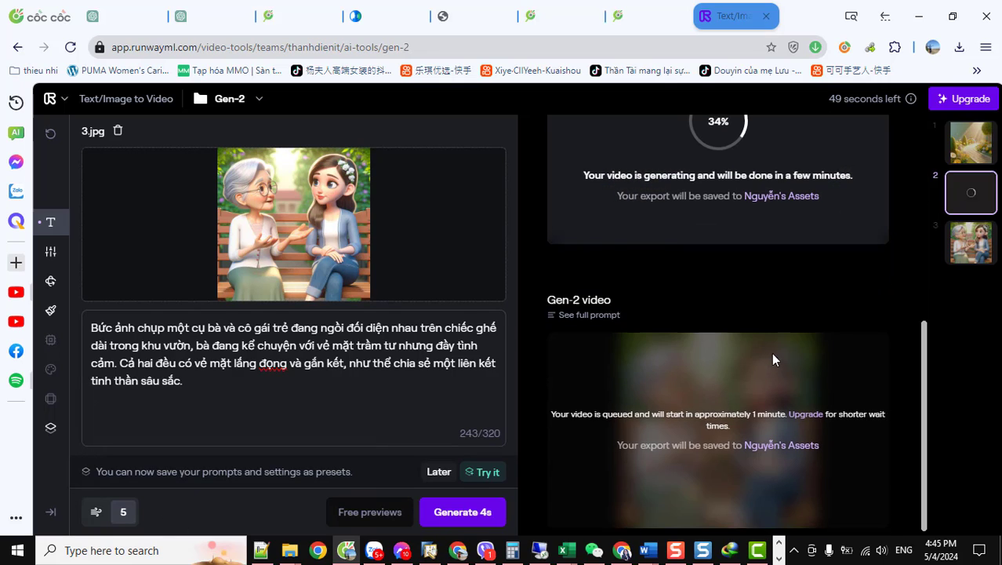
# - Generate another 4-second Gen-2 video from 3.jpg with the same prompt and settings
pyautogui.scroll(3, 763, 373)
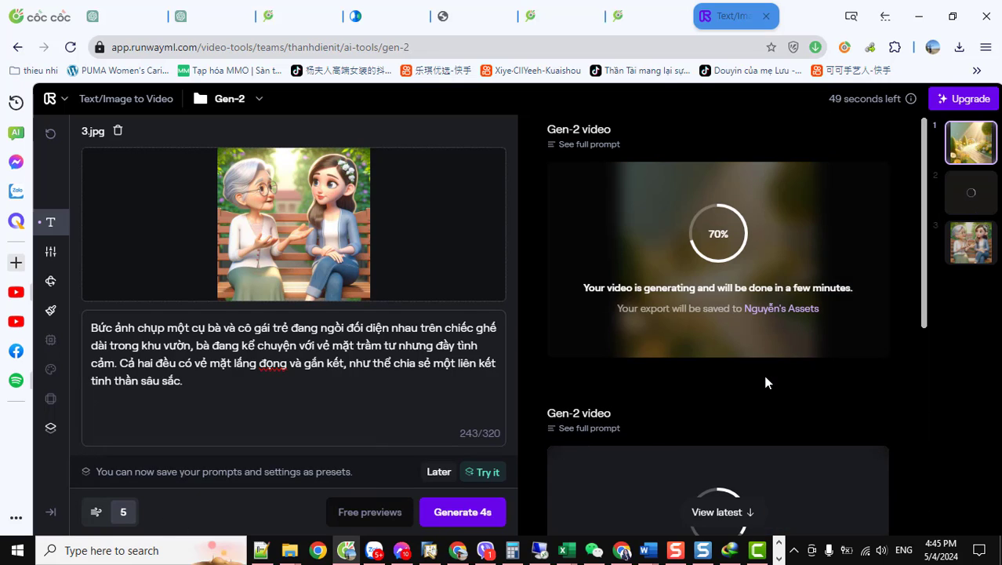
pyautogui.scroll(-2, 765, 382)
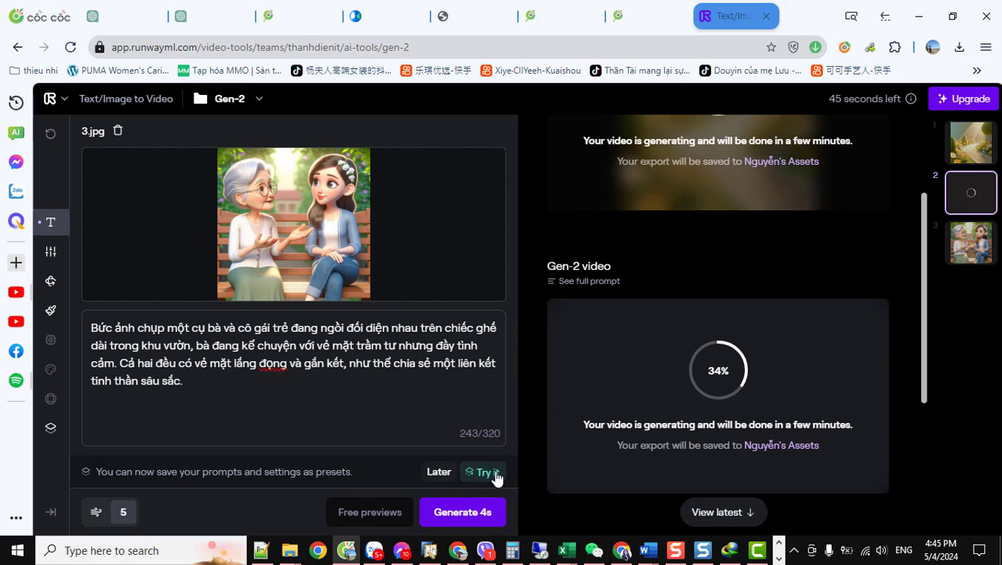
pyautogui.click(452, 516)
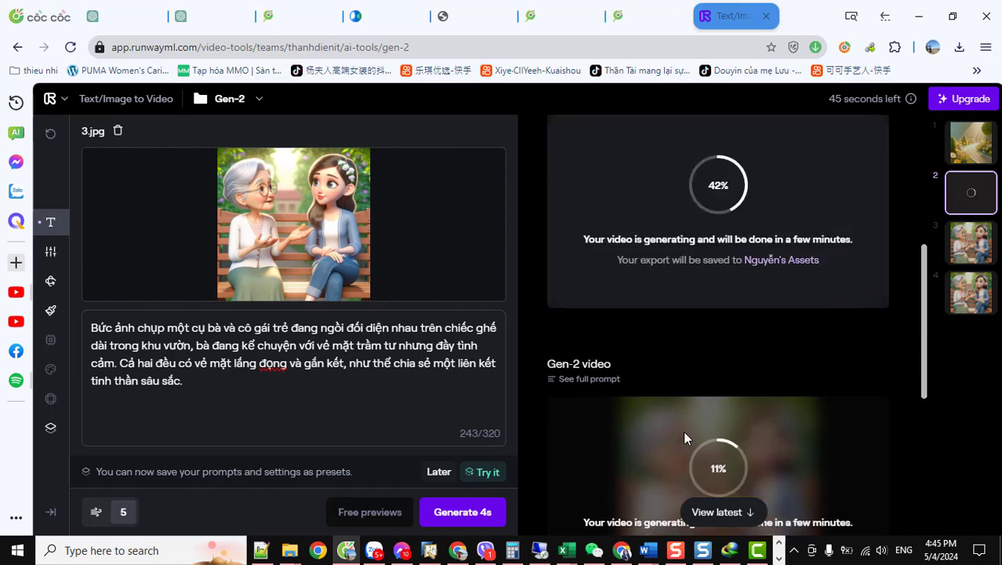
# - Check the progress of the queued Gen-2 videos and play the finished garden video
pyautogui.scroll(5, 683, 429)
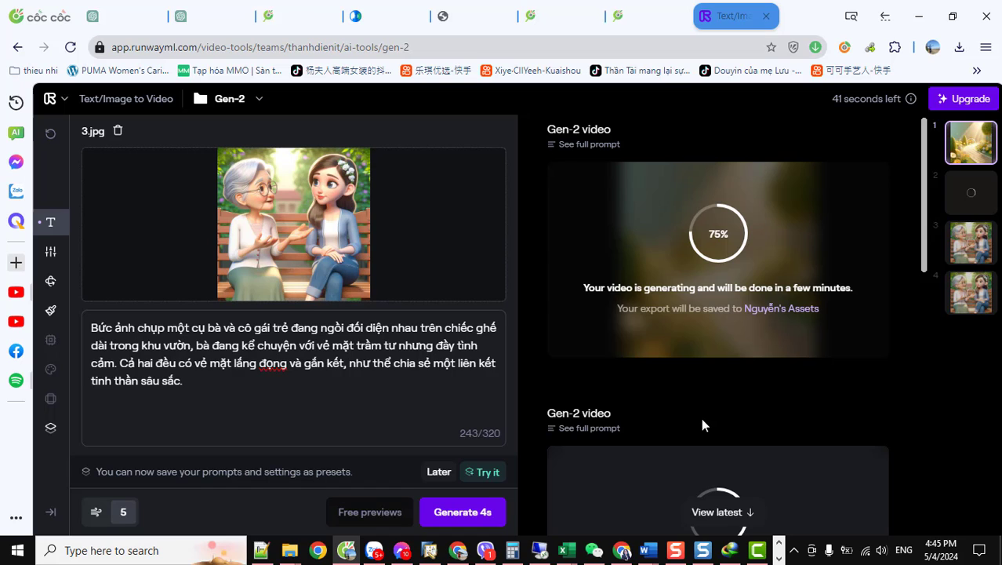
pyautogui.scroll(-2, 701, 418)
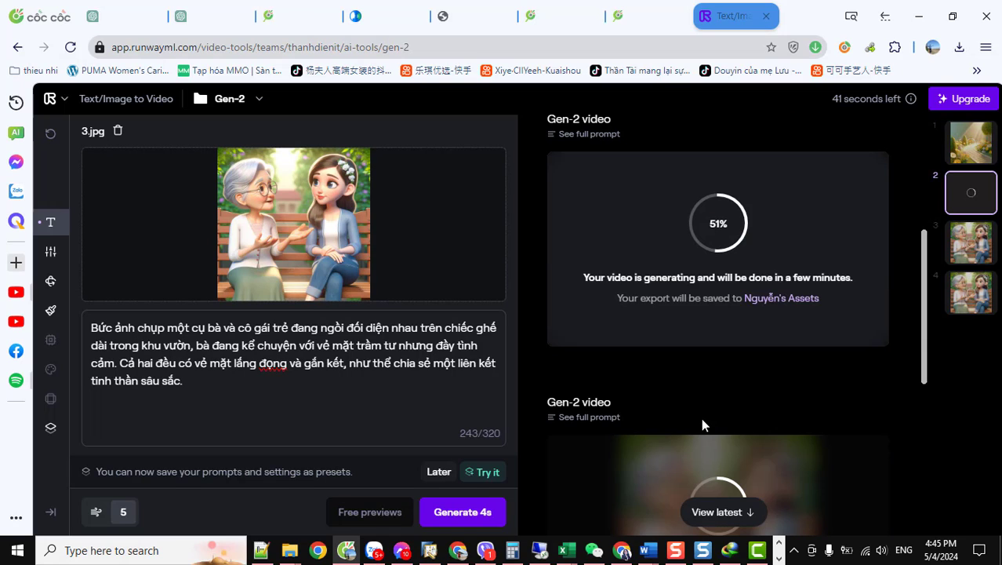
pyautogui.scroll(-2, 701, 418)
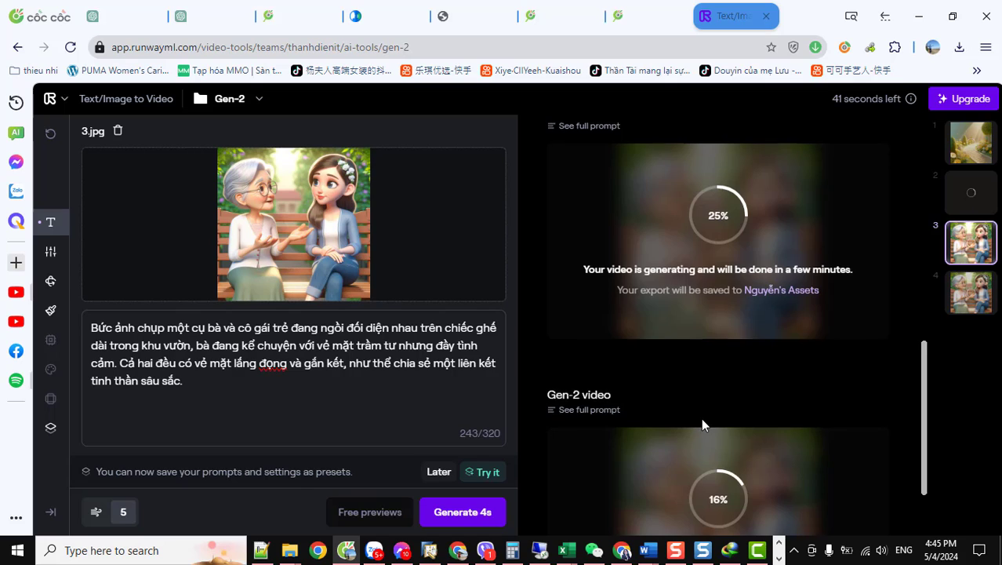
pyautogui.scroll(2, 701, 418)
pyautogui.scroll(2, 702, 418)
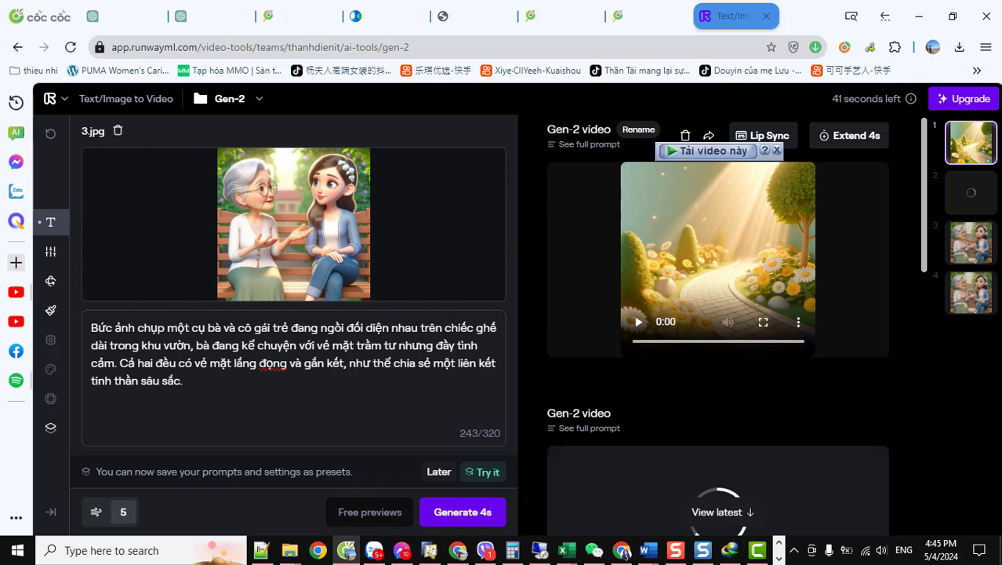
pyautogui.moveTo(730, 290)
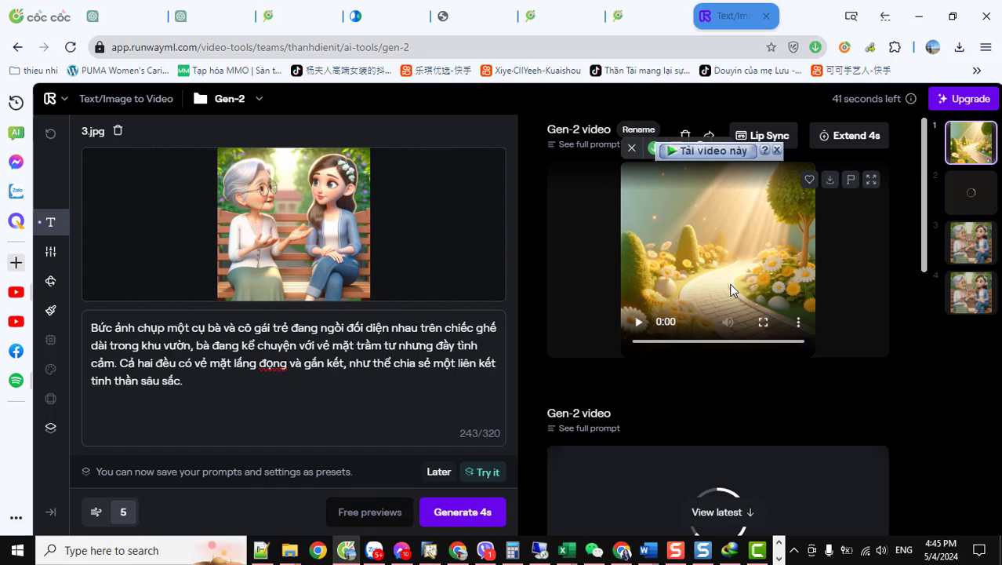
pyautogui.click(646, 323)
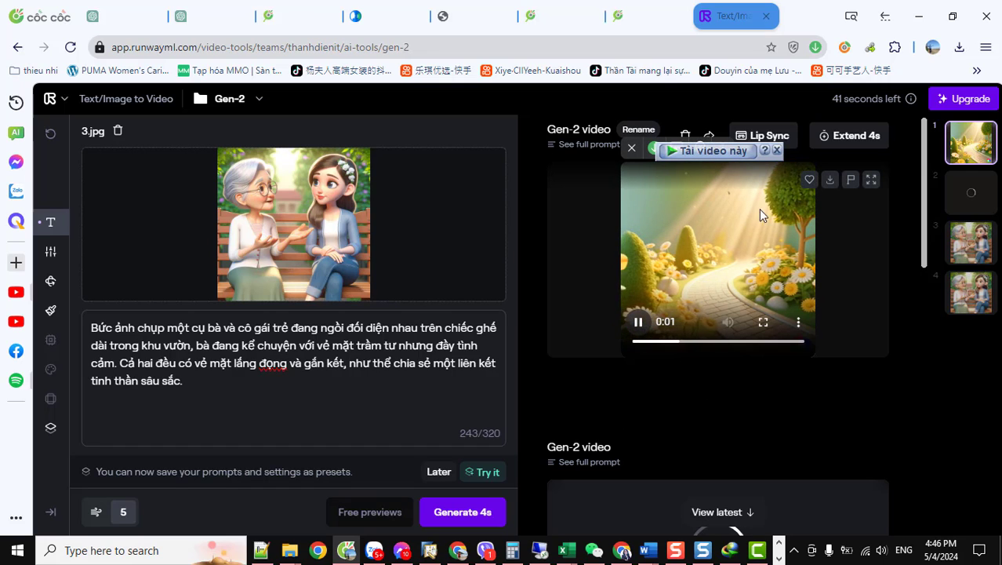
# - Download the garden video with the download manager into Video AI > New folder on drive D under the name 1
pyautogui.click(719, 154)
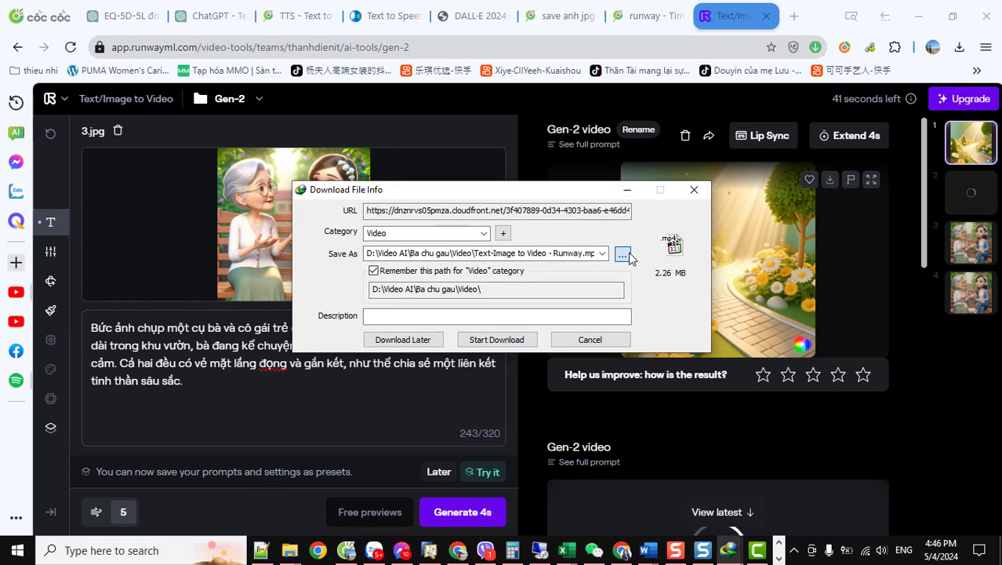
pyautogui.click(622, 253)
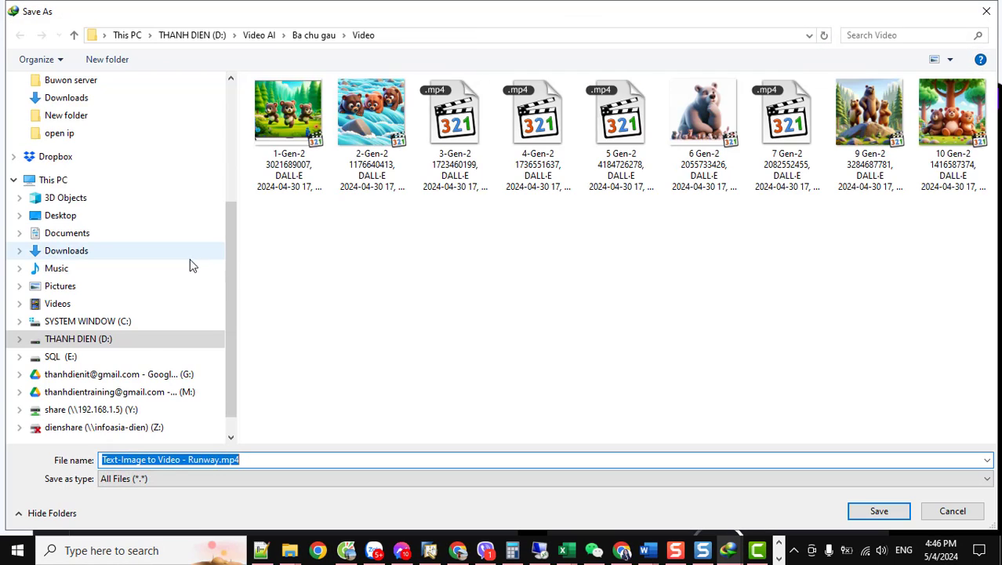
pyautogui.click(311, 36)
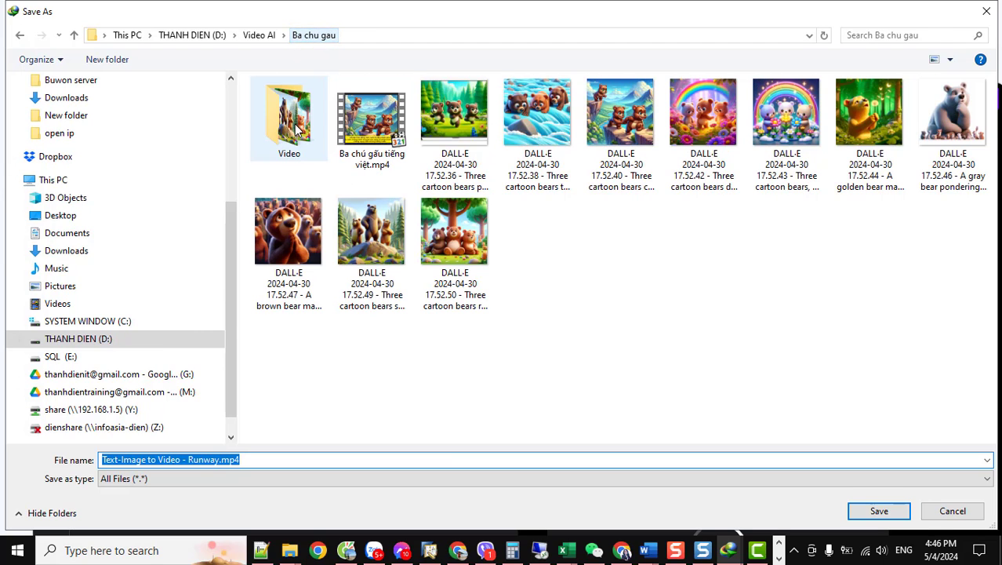
pyautogui.click(258, 35)
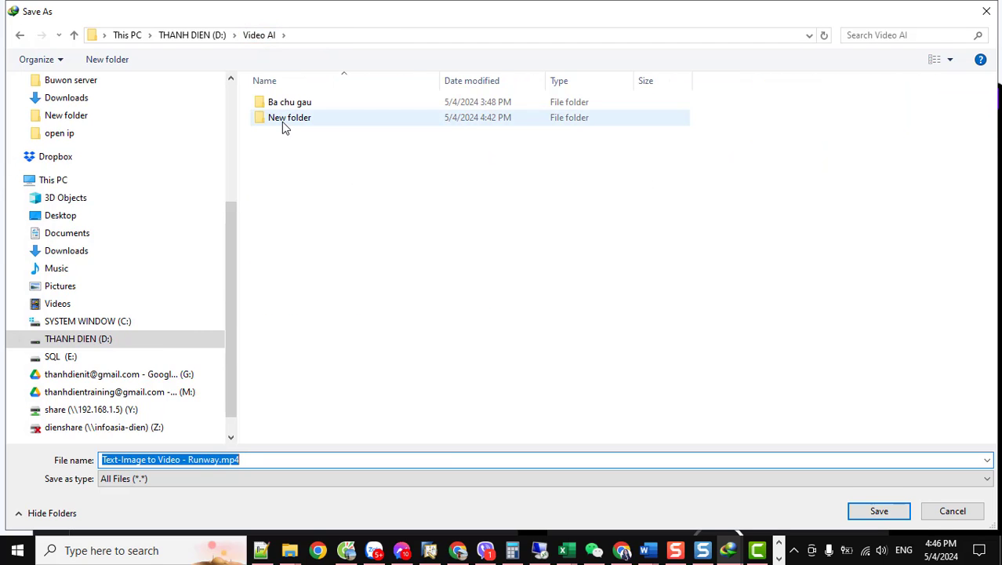
pyautogui.click(281, 119)
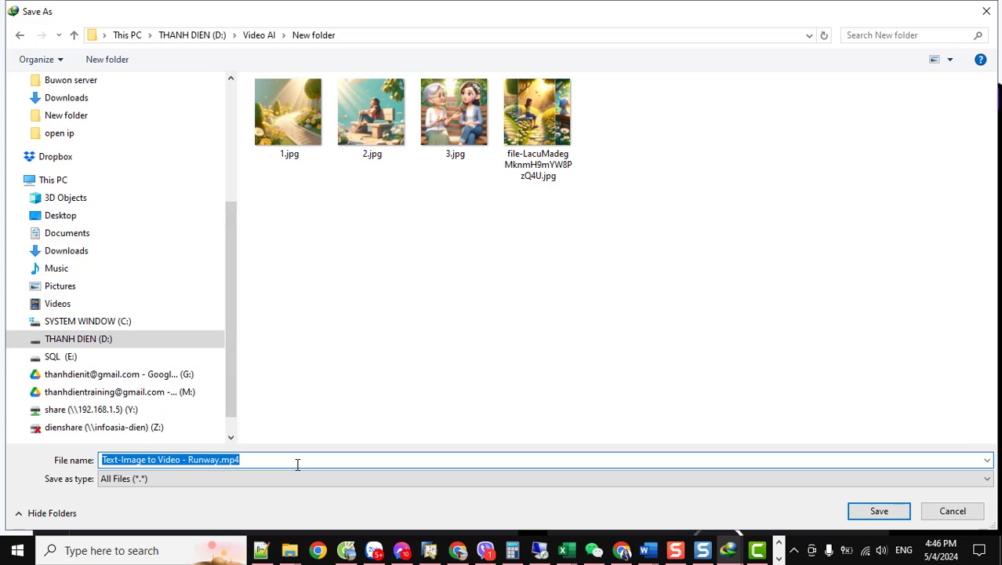
pyautogui.write('1')
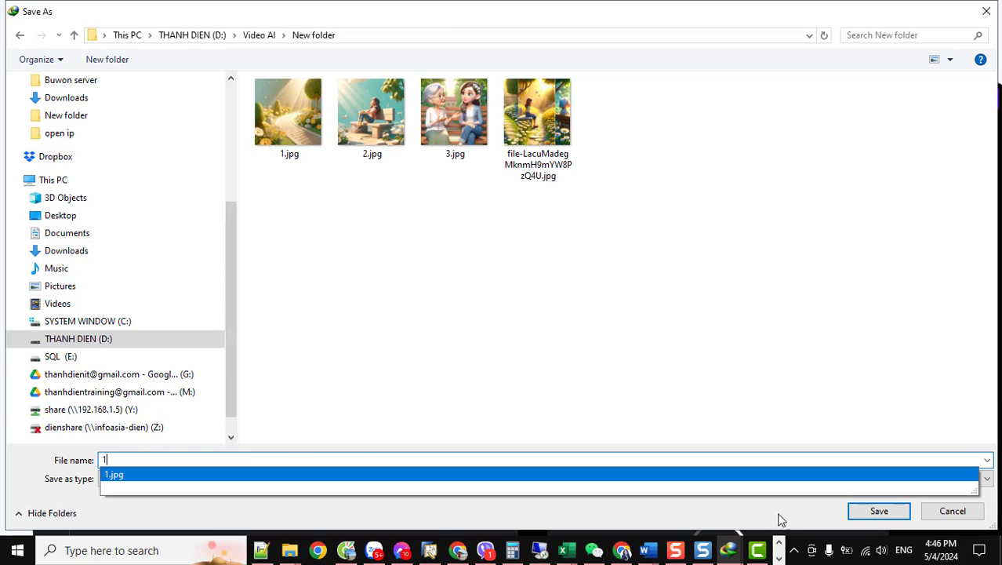
pyautogui.click(867, 513)
pyautogui.click(497, 338)
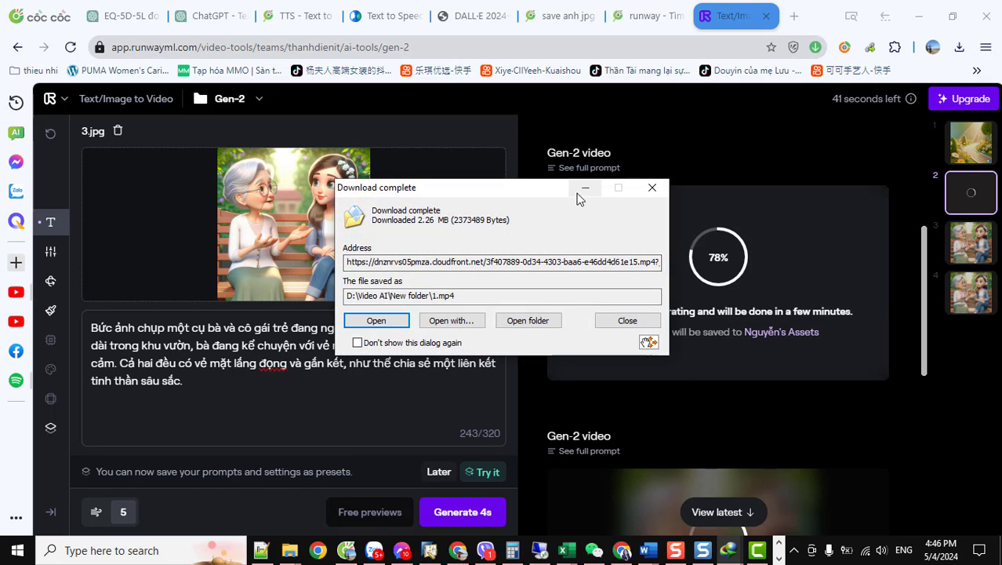
pyautogui.click(652, 187)
# - Check the progress of the queued Gen-2 videos and play the finished old woman and girl video
pyautogui.scroll(-2, 720, 404)
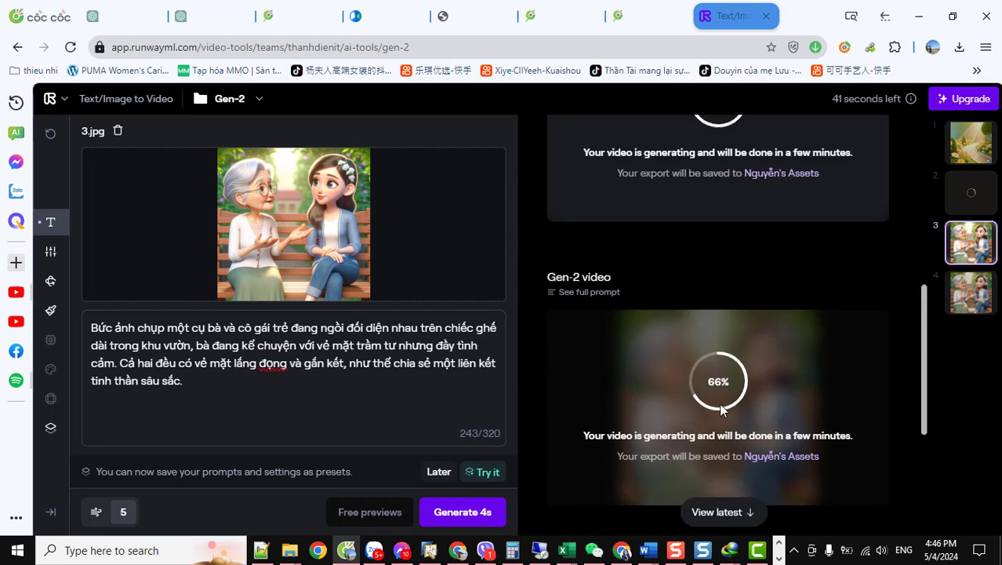
pyautogui.scroll(1, 719, 403)
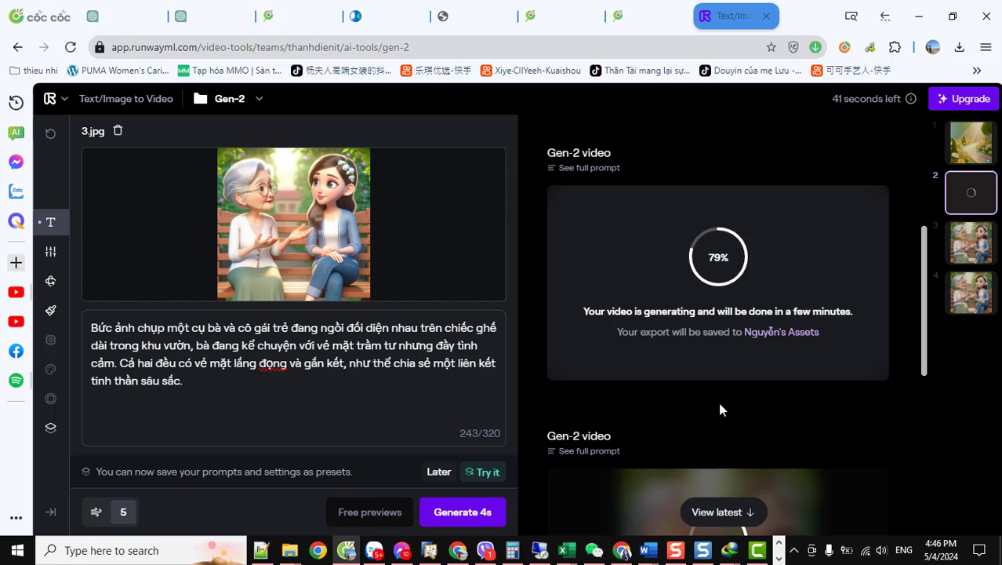
pyautogui.scroll(1, 718, 406)
pyautogui.scroll(-1, 718, 406)
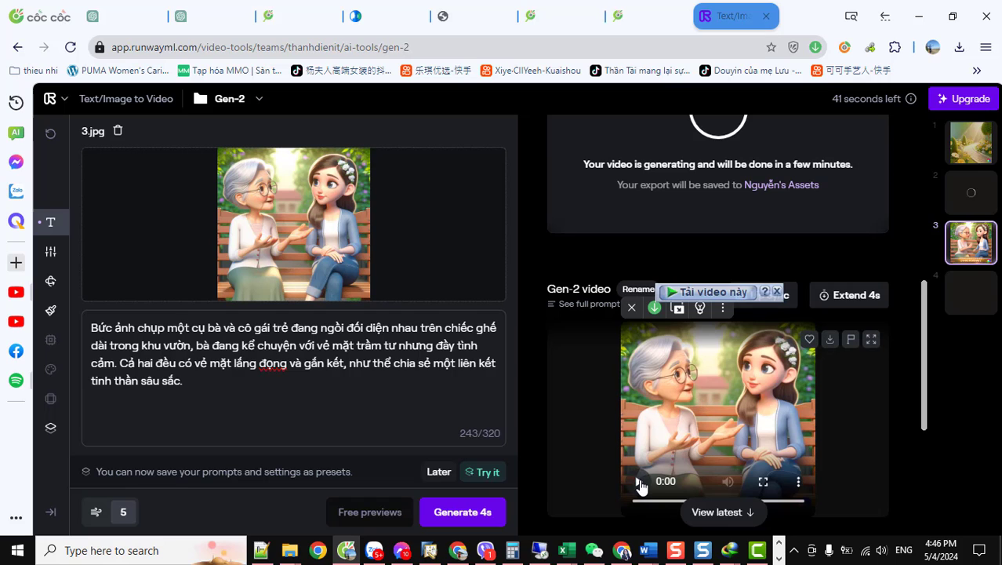
pyautogui.click(639, 481)
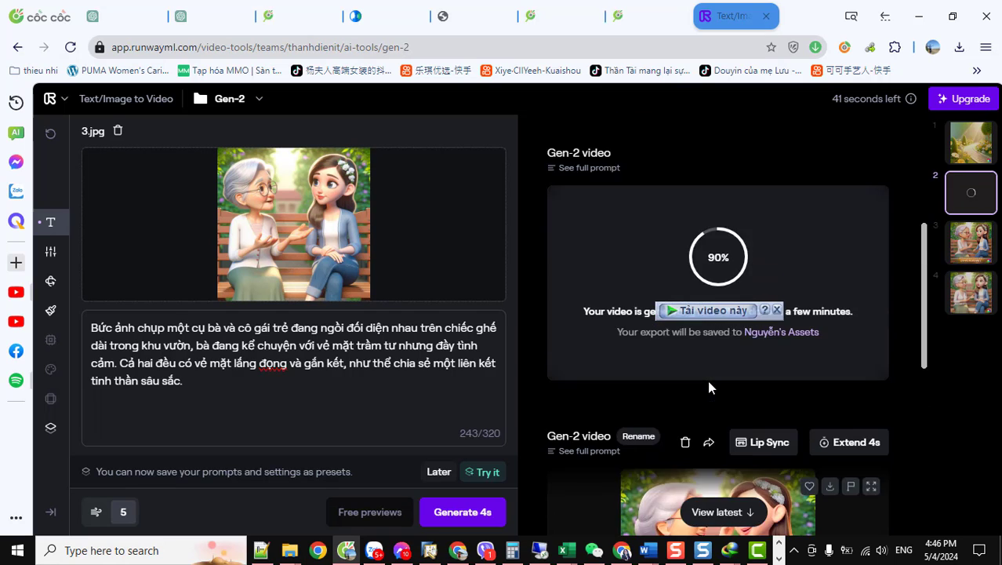
# - Start downloading the old woman and girl video and choose Video AI > New folder on drive D as its save location
pyautogui.scroll(-2, 707, 380)
pyautogui.click(706, 310)
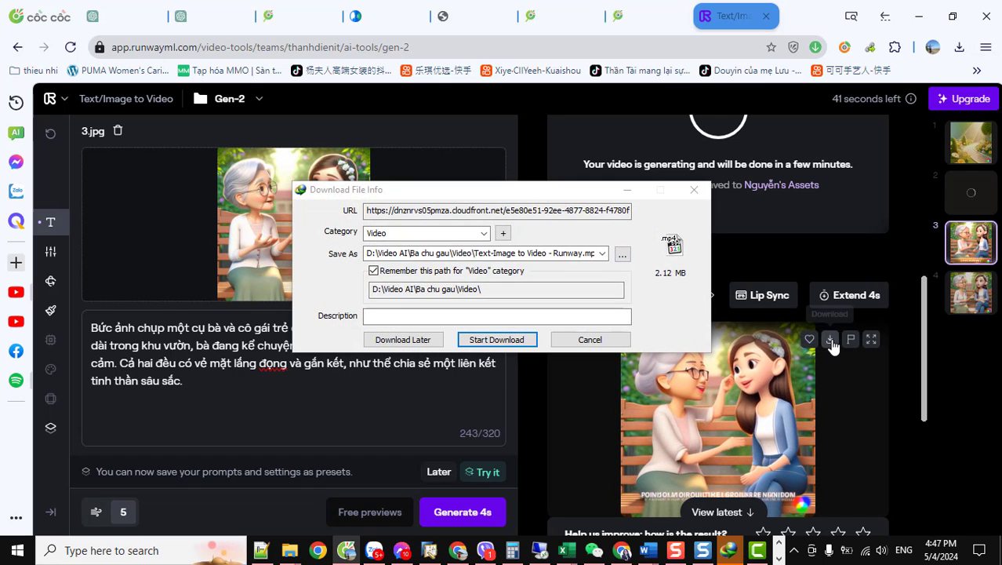
pyautogui.click(622, 257)
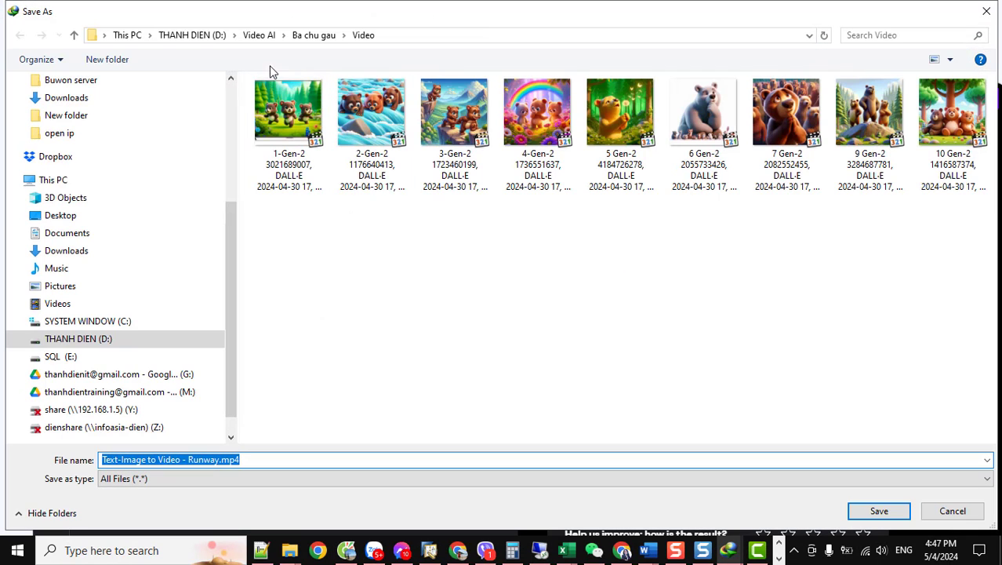
pyautogui.click(314, 35)
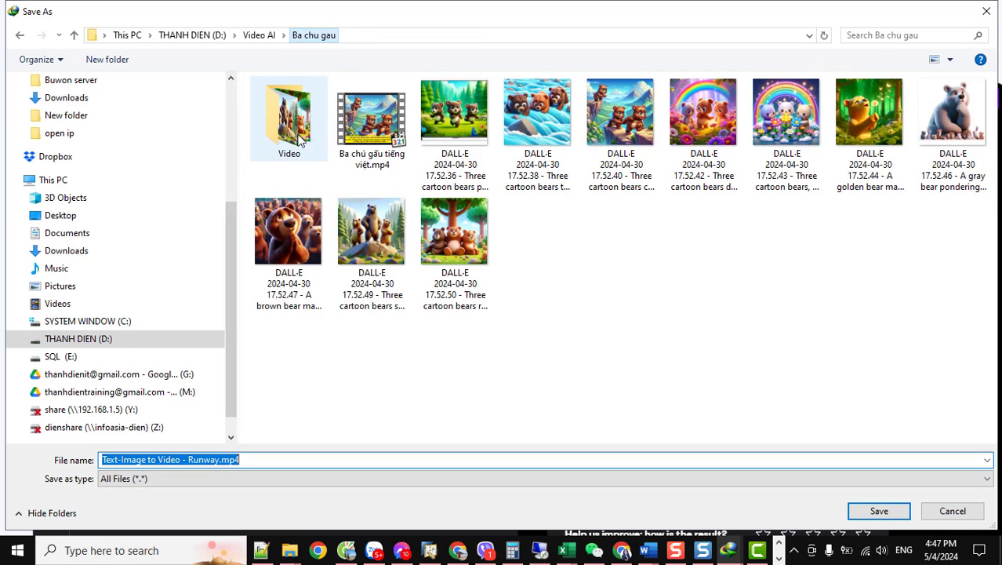
pyautogui.click(261, 35)
pyautogui.click(297, 118)
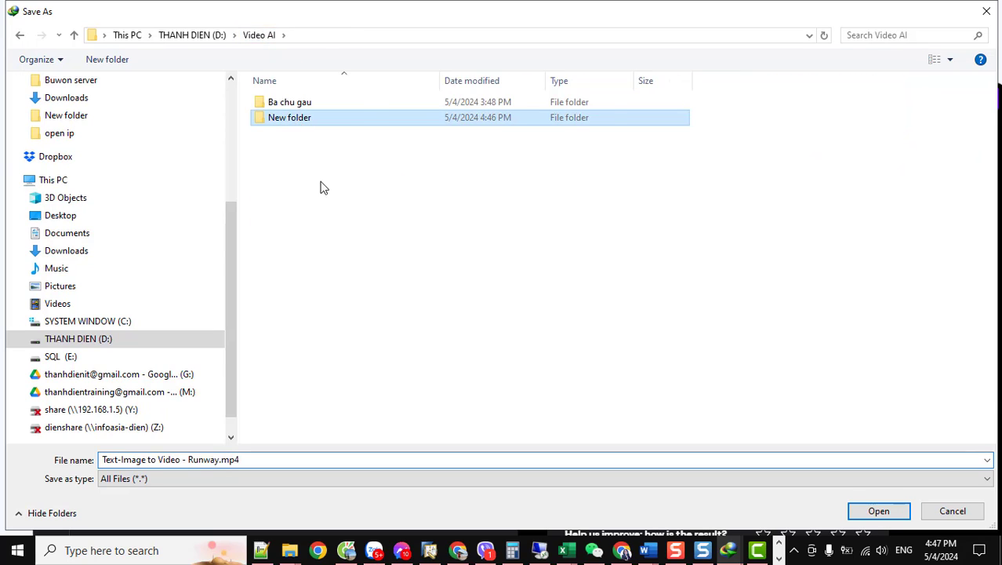
pyautogui.press('Return')
# - Save the old woman and girl video under the name 3, start its download and dismiss the trial notice
pyautogui.tripleClick(328, 455)
pyautogui.write('3')
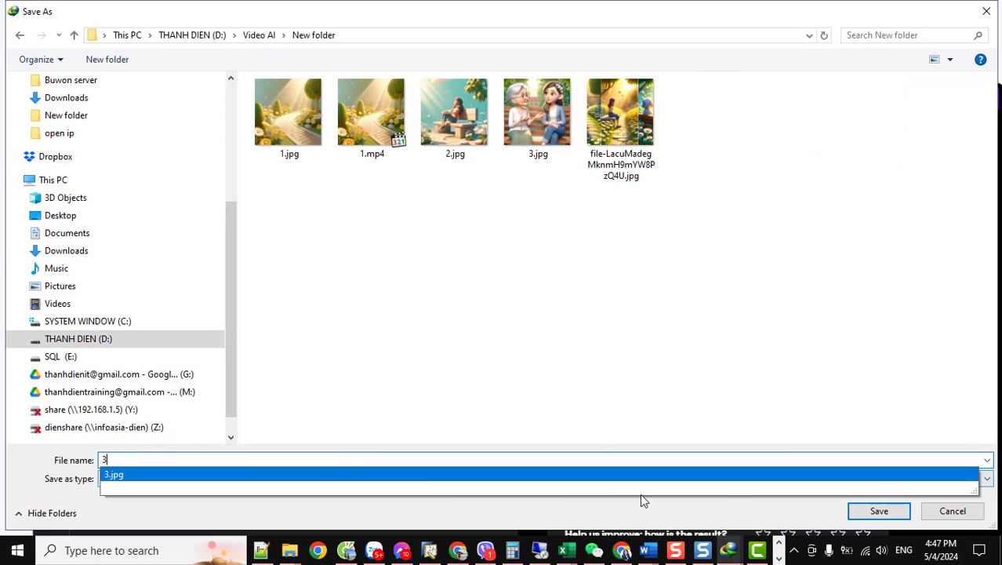
pyautogui.click(859, 514)
pyautogui.click(488, 340)
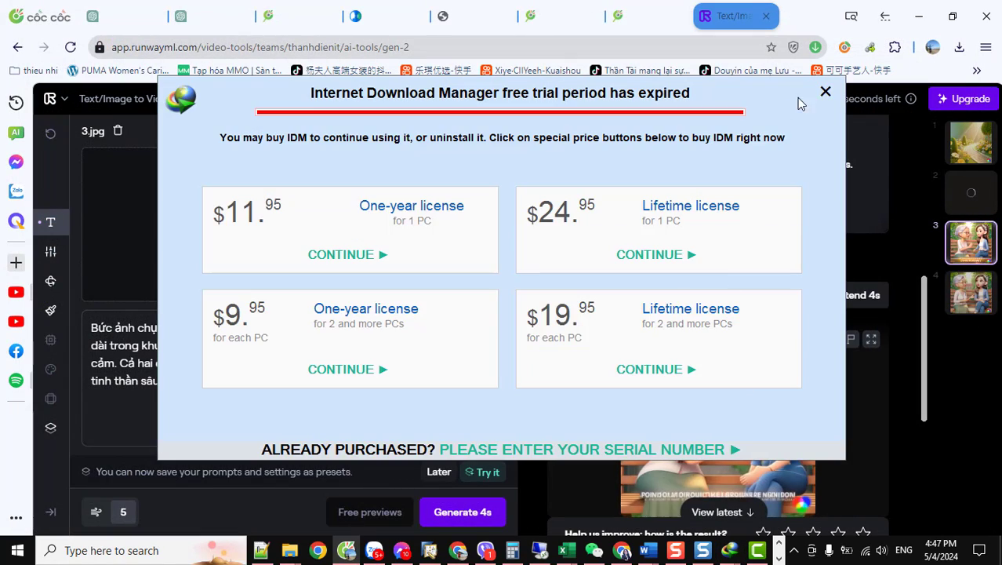
pyautogui.click(825, 93)
pyautogui.click(826, 93)
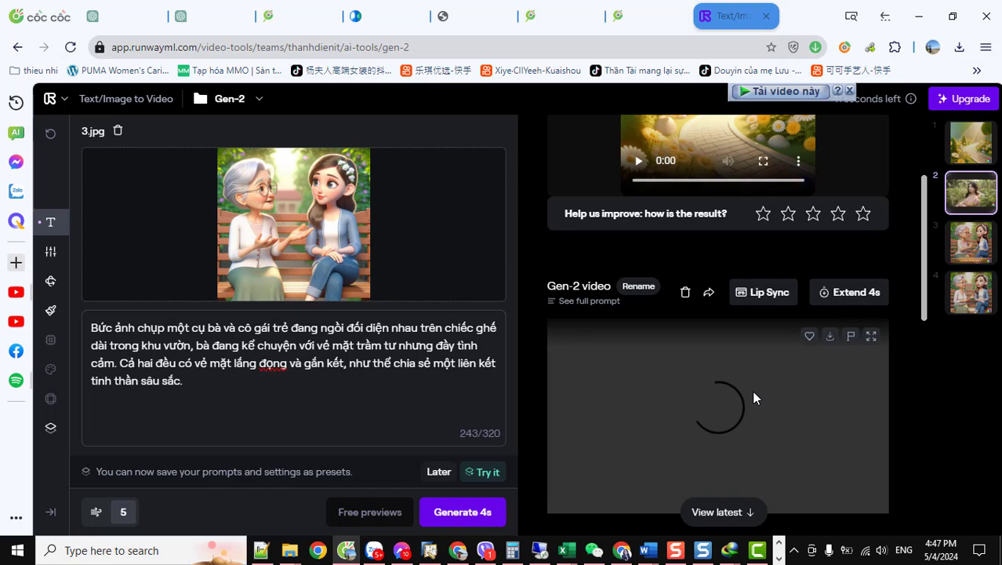
# - Start downloading the young woman video and choose Video AI > New folder on drive D as its save location
pyautogui.click(833, 342)
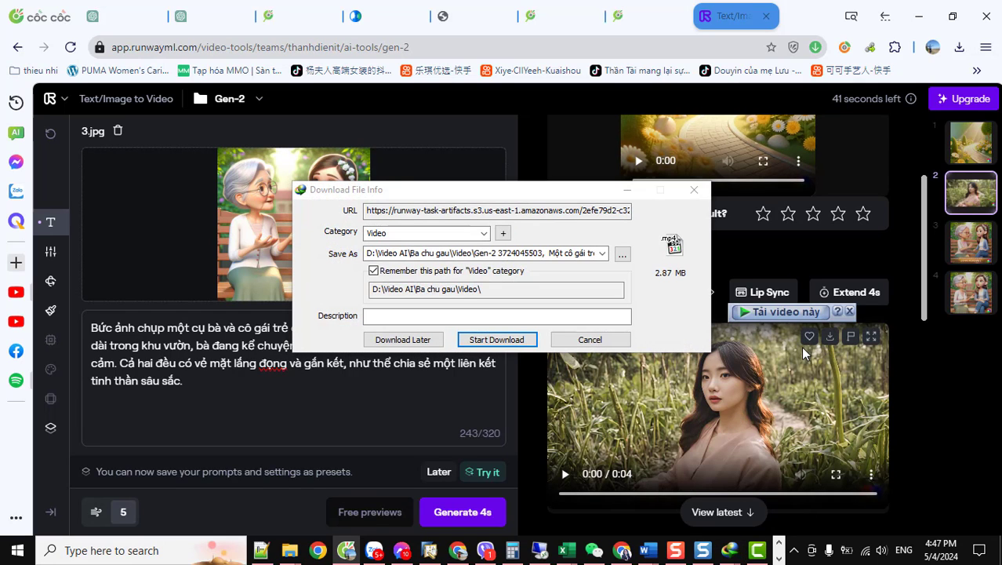
pyautogui.click(622, 256)
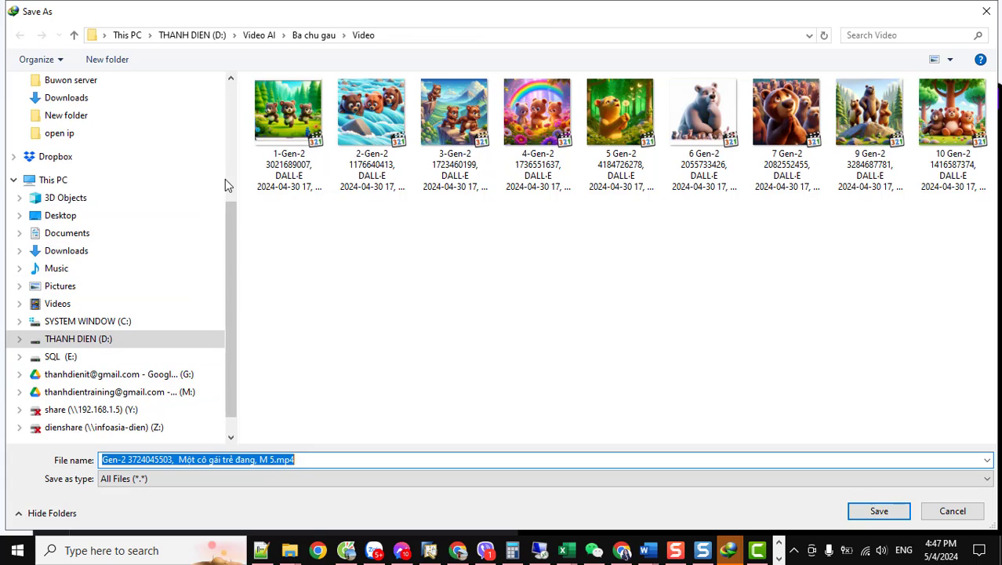
pyautogui.click(314, 35)
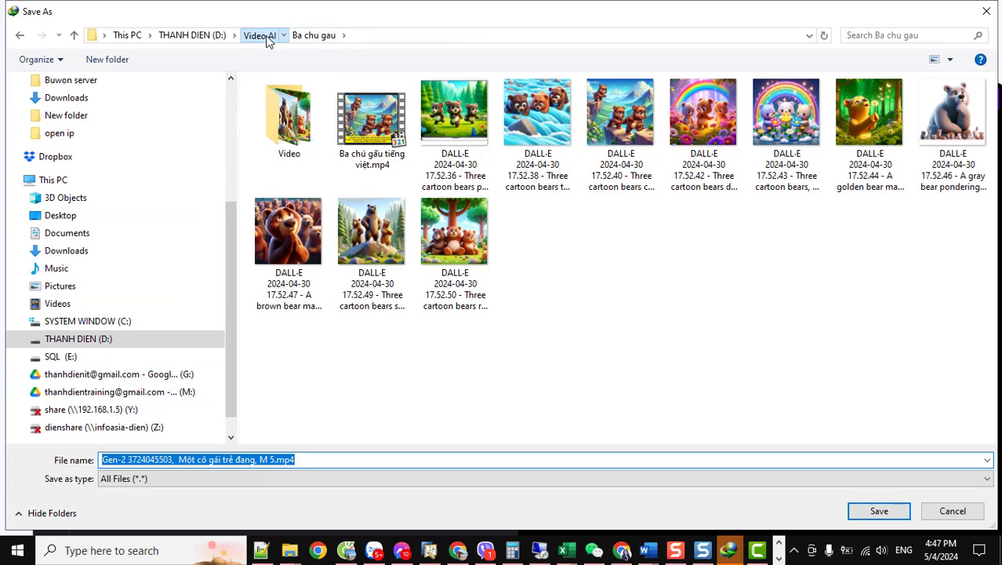
pyautogui.click(264, 36)
pyautogui.click(287, 119)
pyautogui.doubleClick(287, 119)
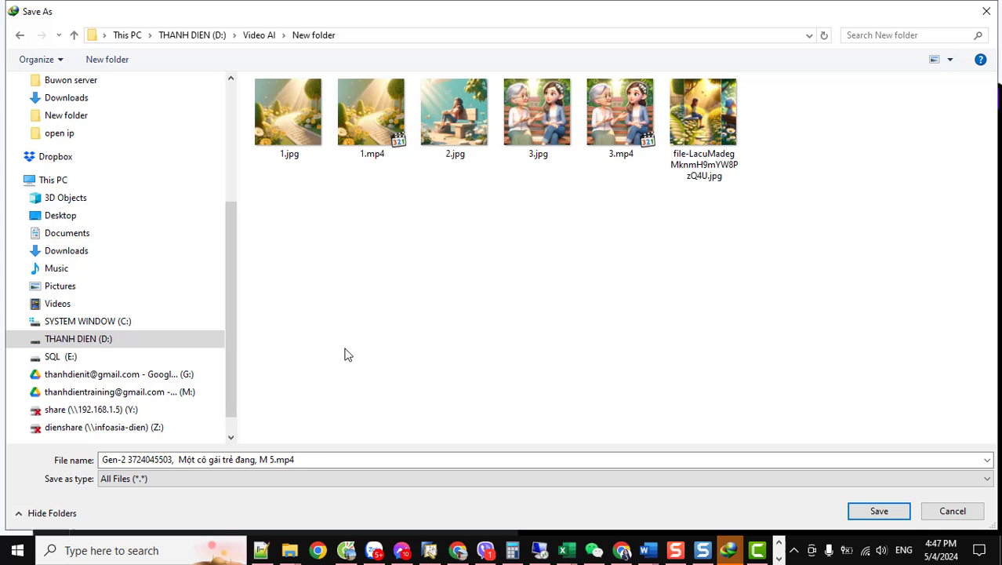
# - Save the young woman video under the name 2, run its download and close the completion dialog
pyautogui.click(328, 459)
pyautogui.hotkey('ctrl', 'a')
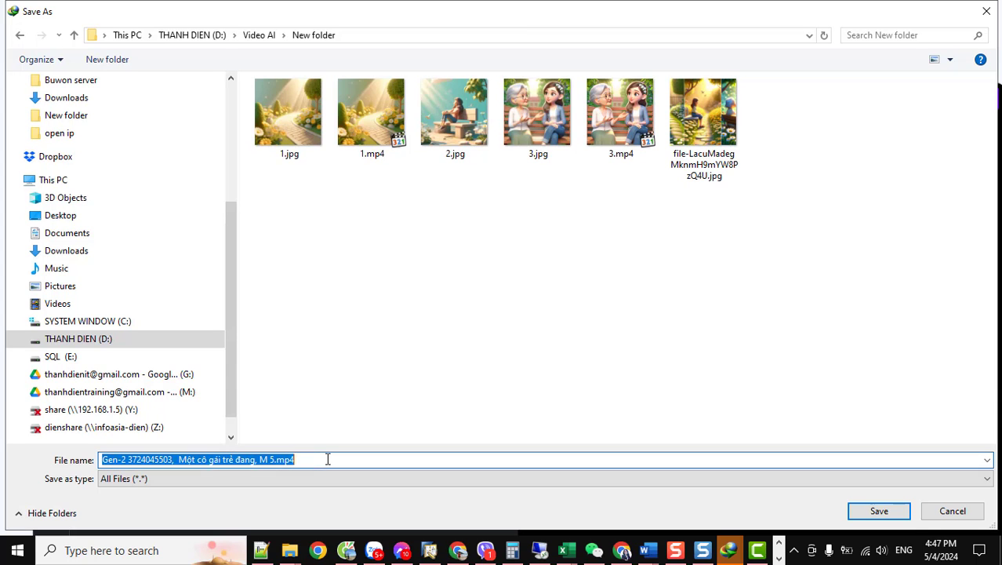
pyautogui.write('2')
pyautogui.click(876, 510)
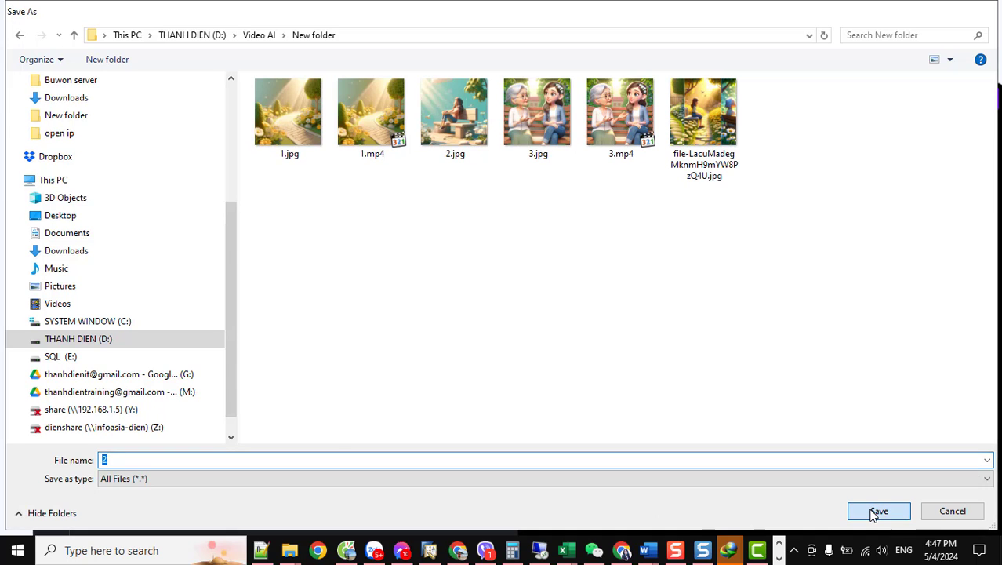
pyautogui.click(474, 340)
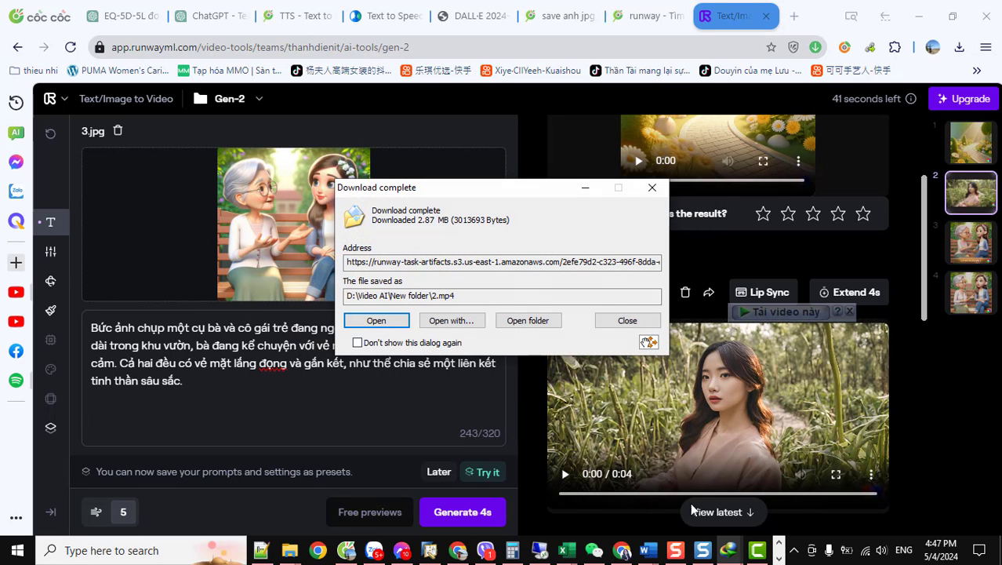
pyautogui.click(634, 331)
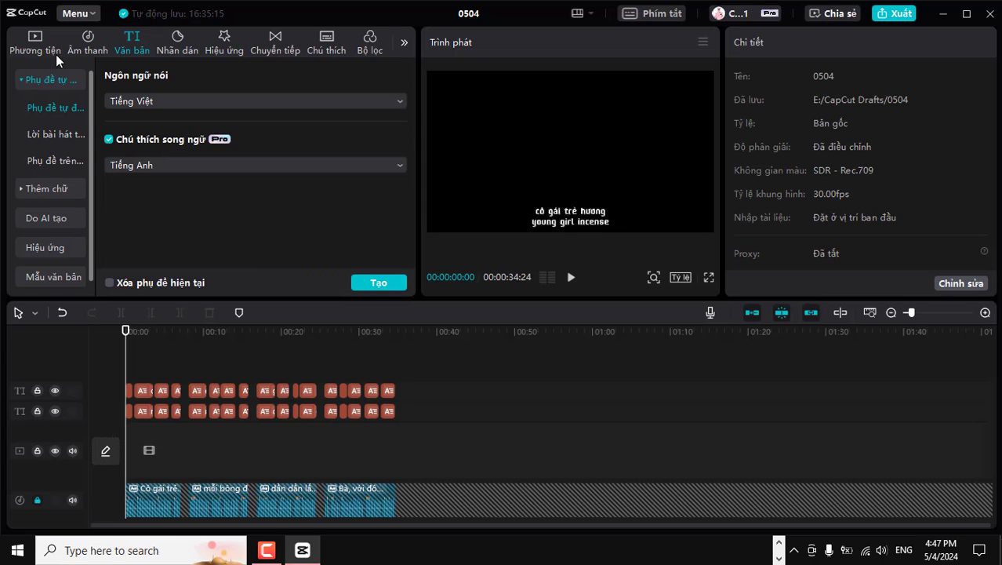
# - In CapCut, import 1.mp4, 2.mp4 and 3.mp4 from Video AI > New folder on drive D into the project media
pyautogui.click(52, 53)
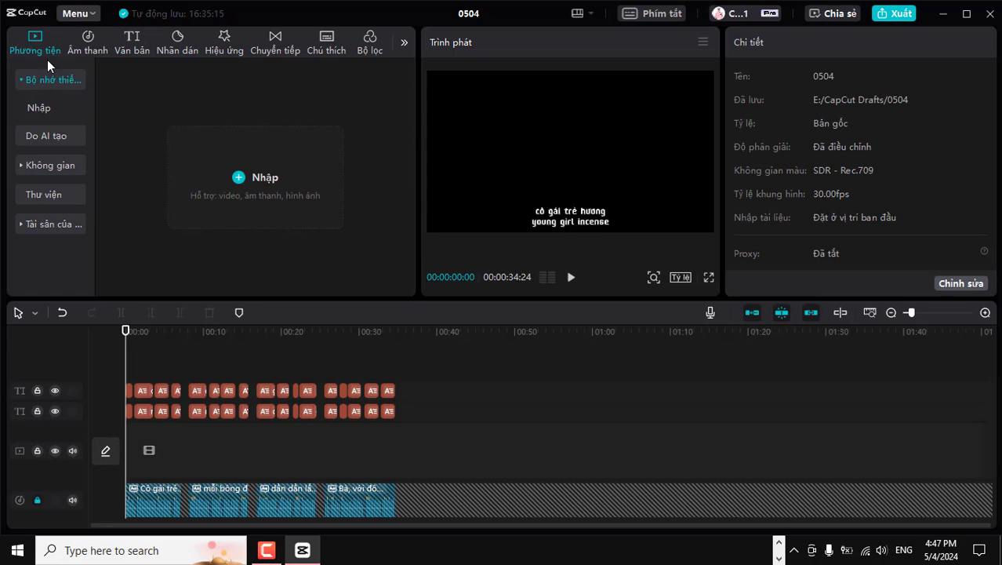
pyautogui.click(264, 173)
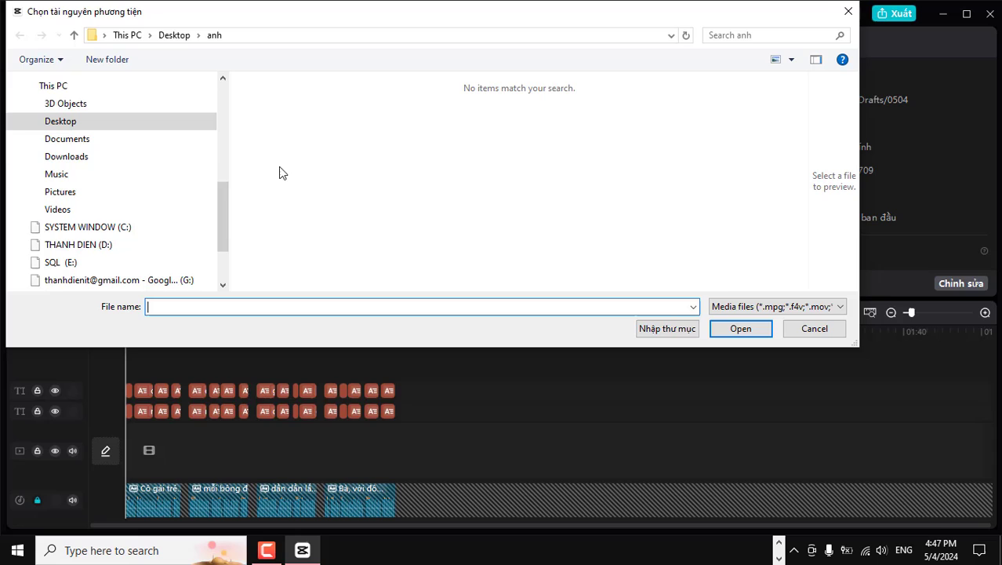
pyautogui.click(78, 245)
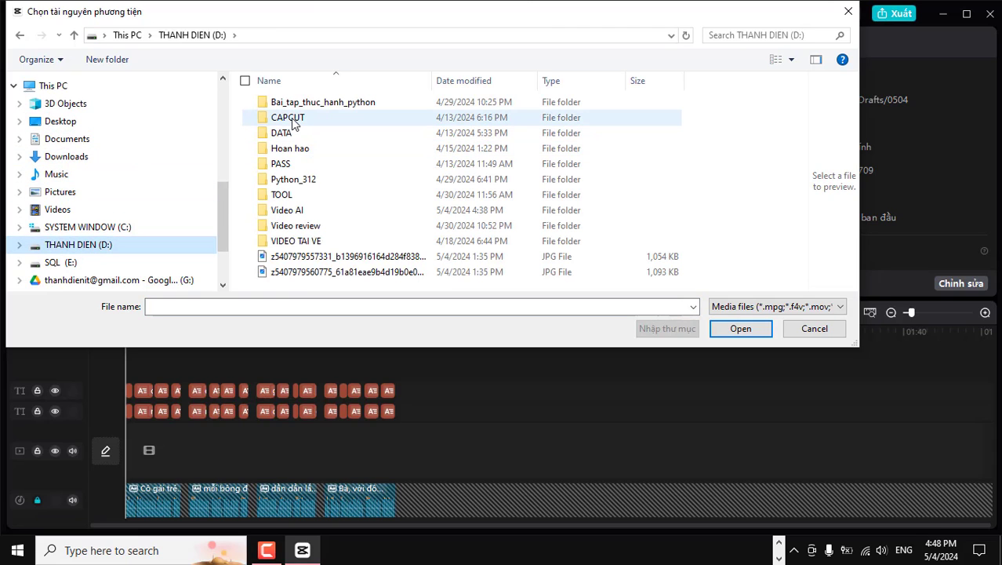
pyautogui.click(297, 241)
pyautogui.click(286, 210)
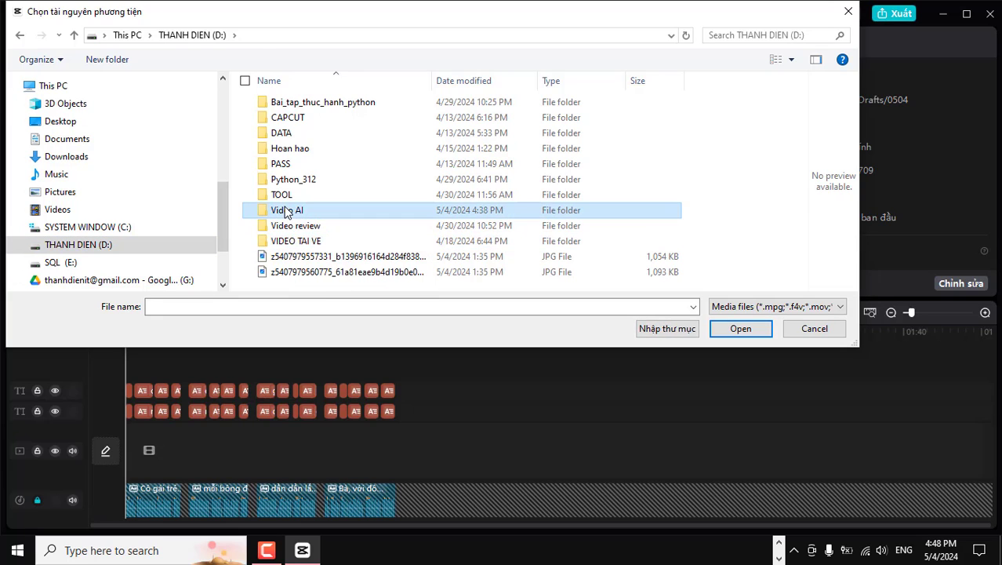
pyautogui.doubleClick(286, 210)
pyautogui.doubleClick(283, 118)
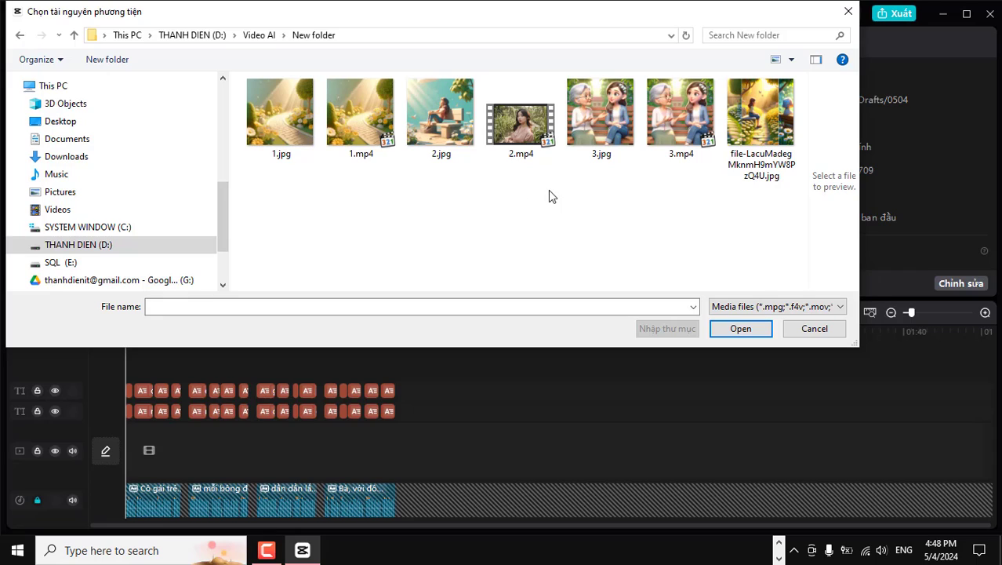
pyautogui.click(668, 136)
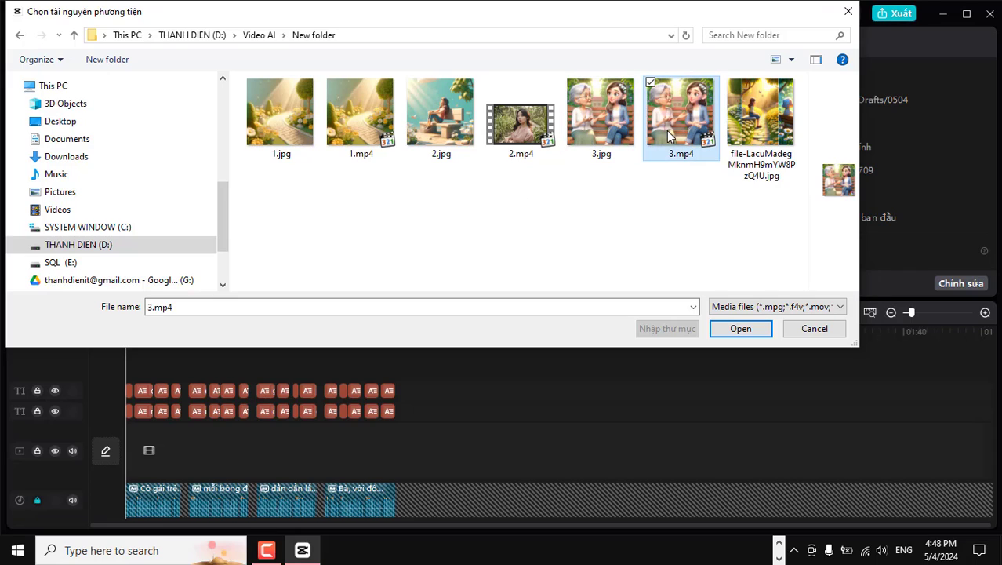
pyautogui.keyDown('ctrl'); pyautogui.click(525, 150); pyautogui.keyUp('ctrl')
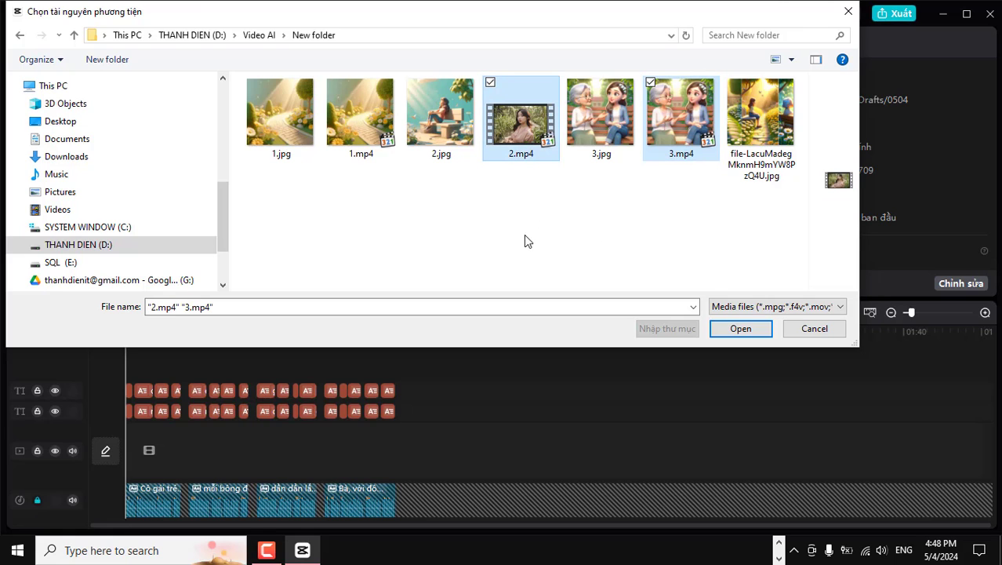
pyautogui.keyDown('ctrl'); pyautogui.click(365, 122); pyautogui.keyUp('ctrl')
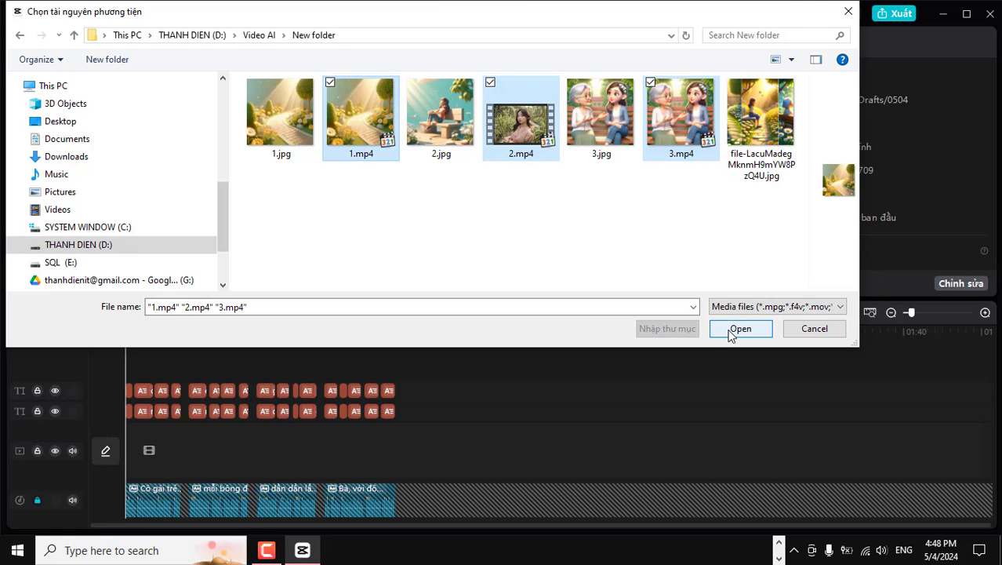
pyautogui.click(731, 332)
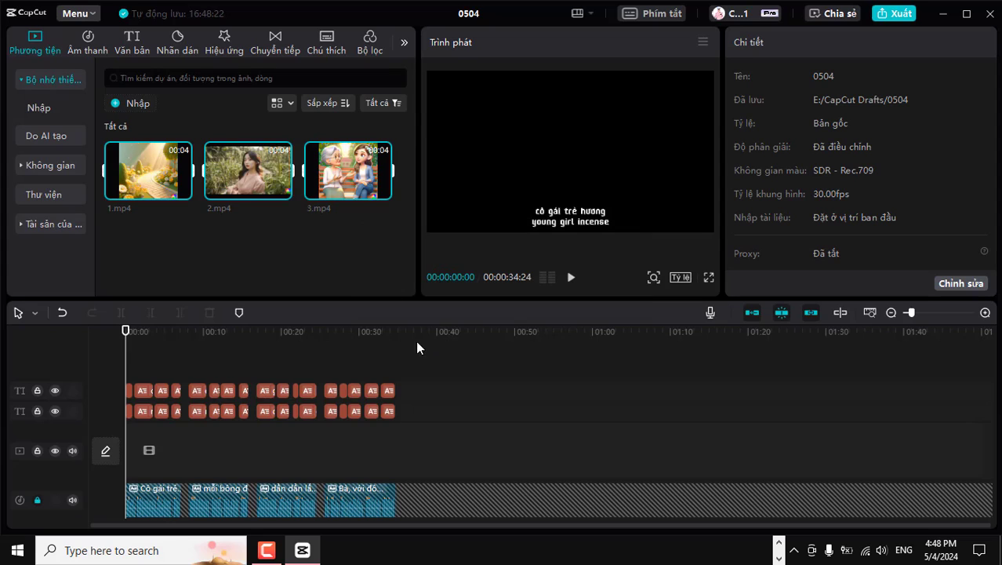
# - Place the garden clip 1.mp4 at the start of the main video track
pyautogui.moveTo(156, 184); pyautogui.dragTo(196, 253)
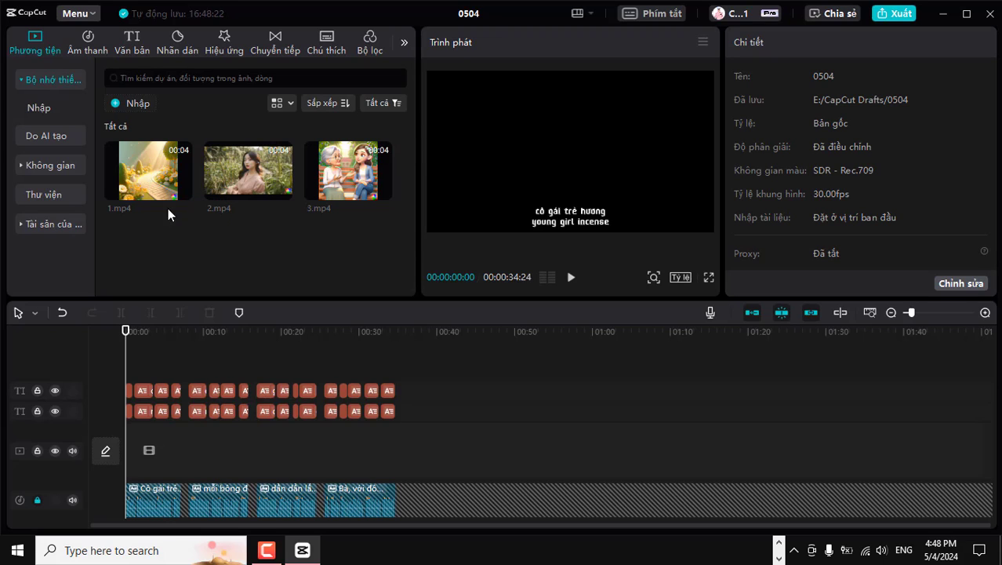
pyautogui.moveTo(146, 184); pyautogui.dragTo(134, 448)
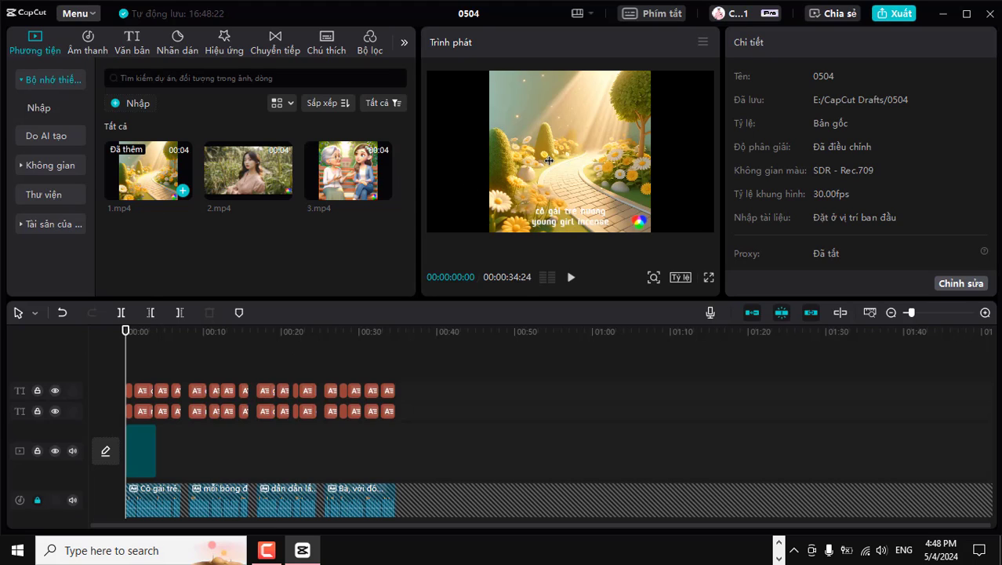
# - Enlarge the garden clip 1.mp4 to a scale of 177% so it fills the video frame
pyautogui.click(149, 333)
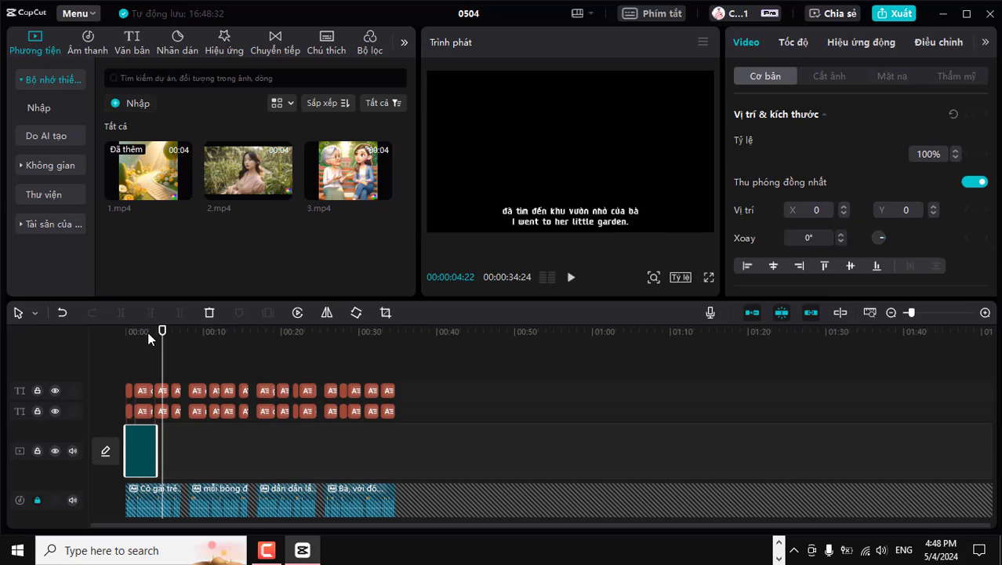
pyautogui.click(128, 336)
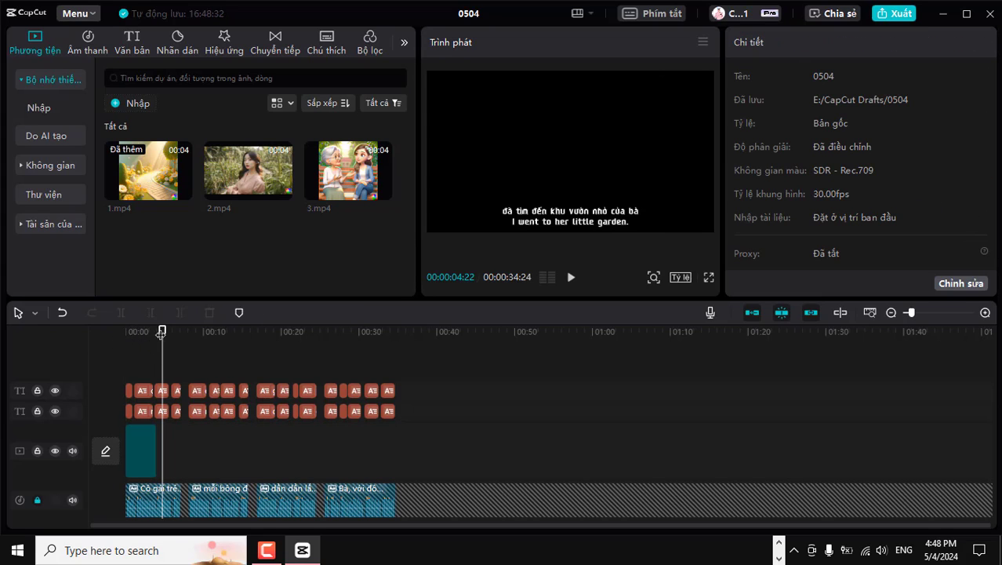
pyautogui.moveTo(163, 331); pyautogui.dragTo(133, 331)
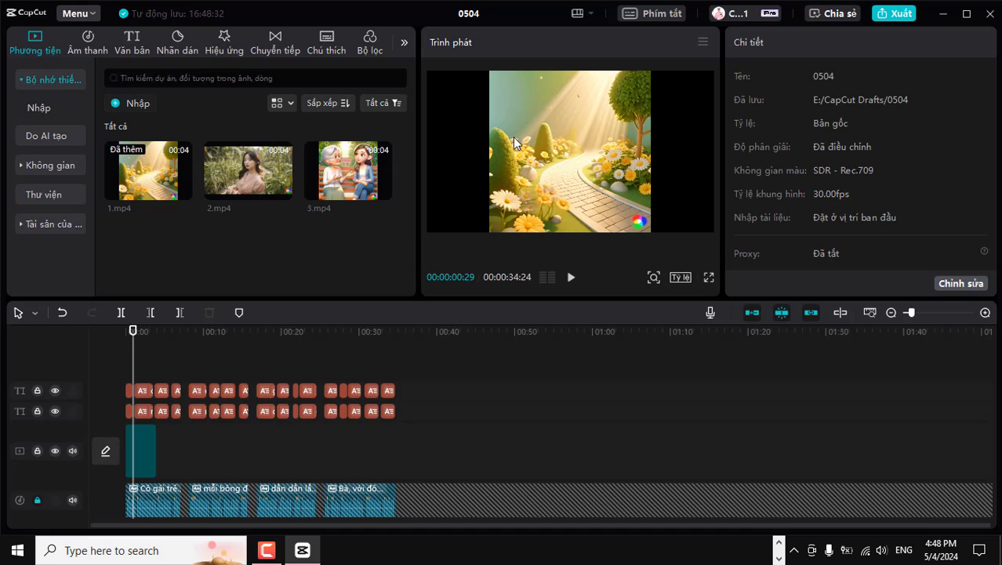
pyautogui.click(513, 136)
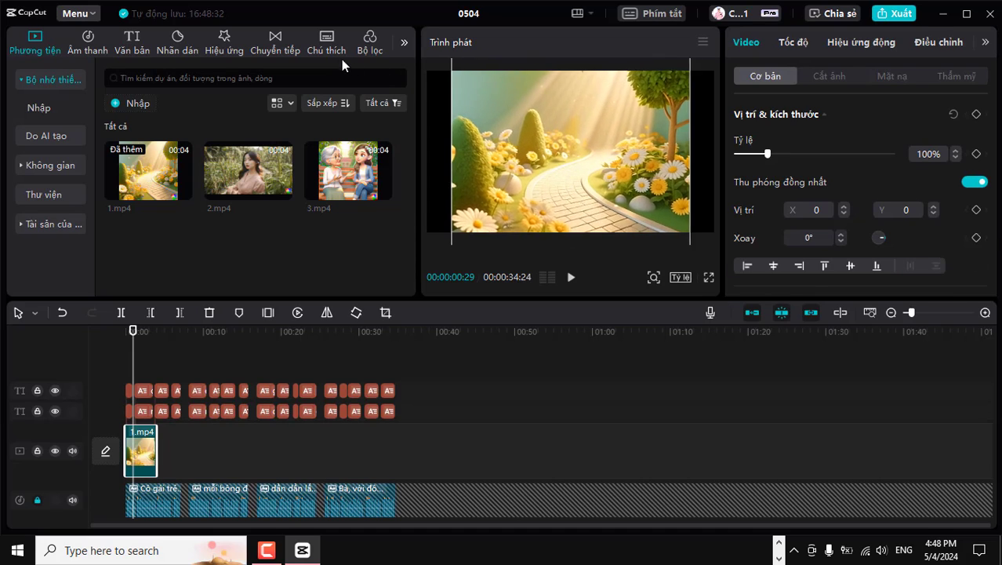
pyautogui.scroll(5, 563, 116)
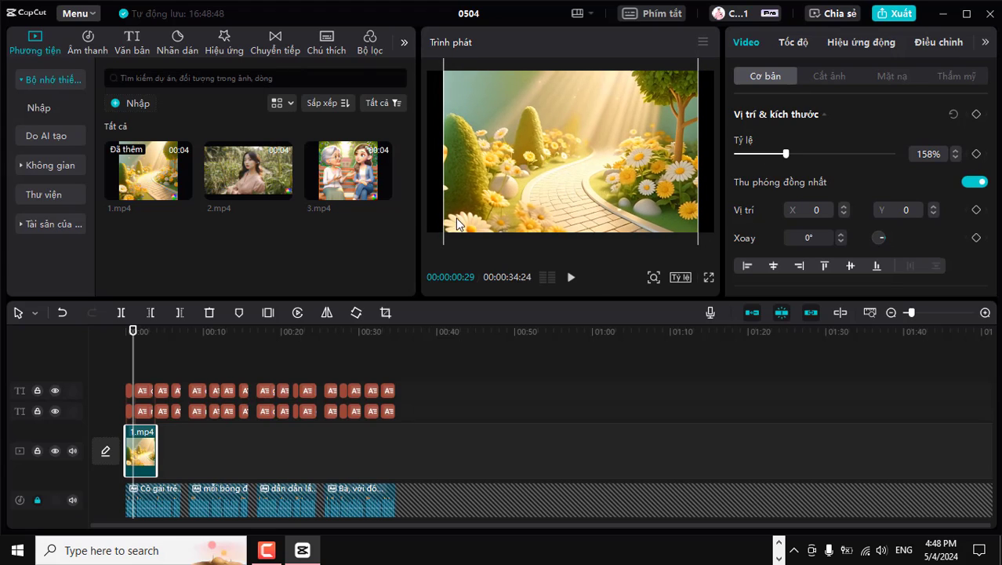
pyautogui.click(502, 196)
pyautogui.click(476, 161)
pyautogui.moveTo(786, 158); pyautogui.dragTo(793, 158)
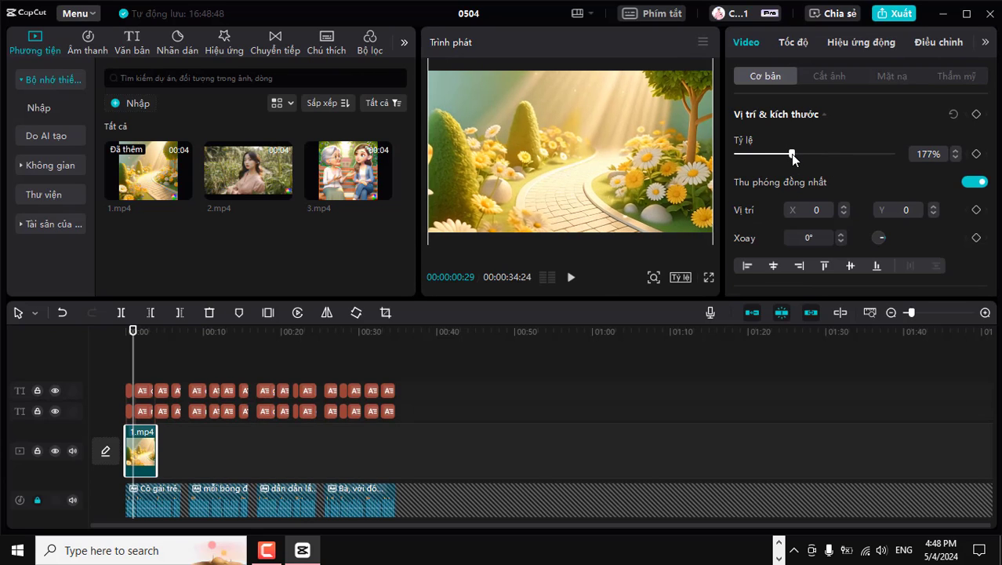
# - Place two copies of the scaled garden clip 1.mp4 directly after the original on the main track
pyautogui.click(181, 455)
pyautogui.click(141, 455)
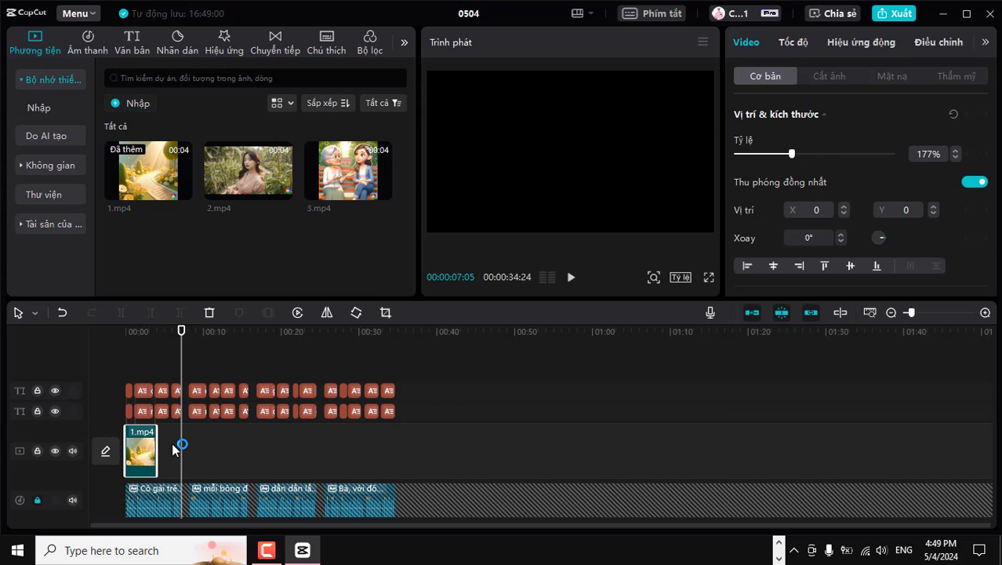
pyautogui.hotkey('ctrl', 'v')
pyautogui.moveTo(203, 423); pyautogui.dragTo(179, 480)
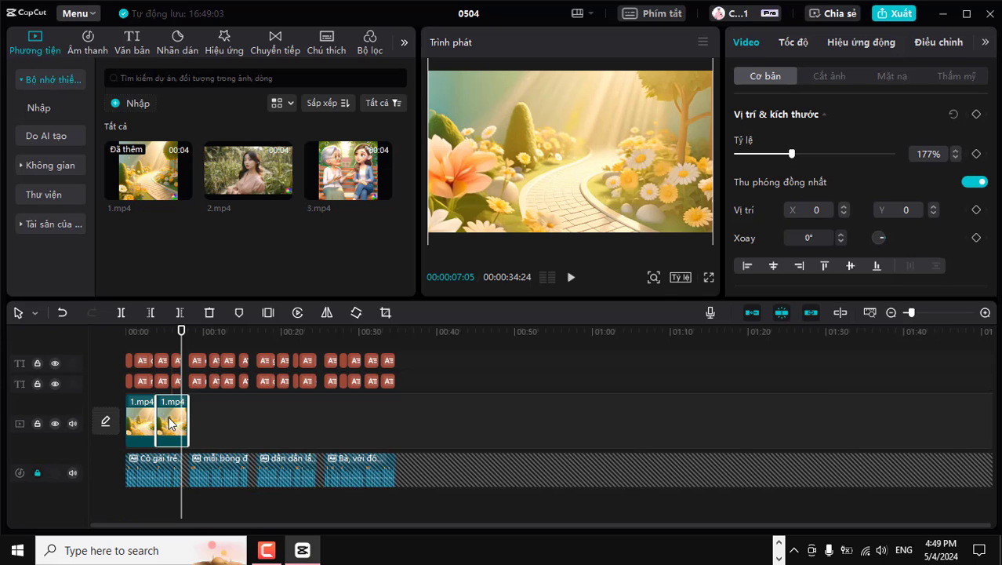
pyautogui.hotkey('ctrl', 'v')
pyautogui.moveTo(205, 418); pyautogui.dragTo(207, 470)
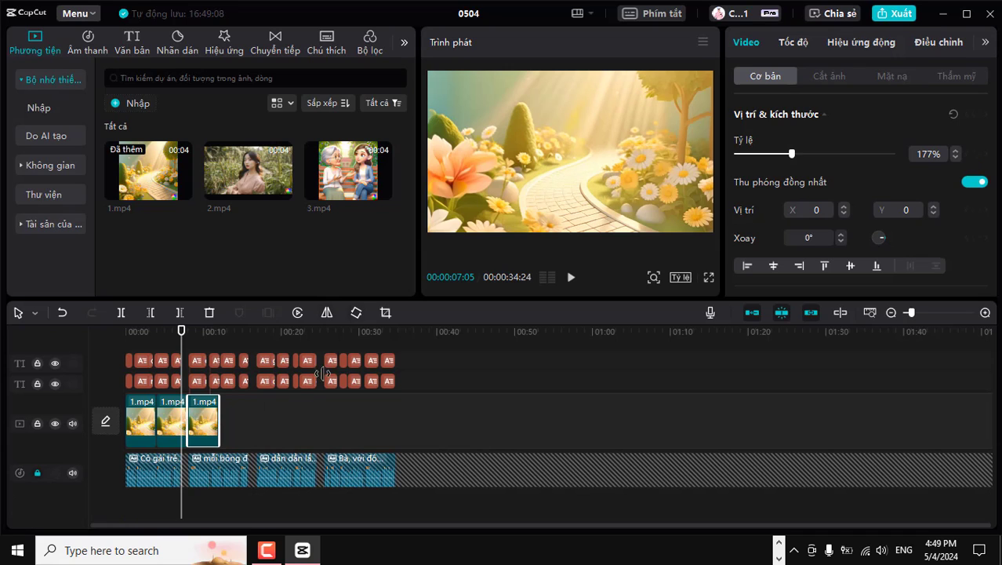
# - Add the young woman clip 2.mp4 after the garden clips and append two copies of it on the main track
pyautogui.moveTo(239, 175); pyautogui.dragTo(229, 421)
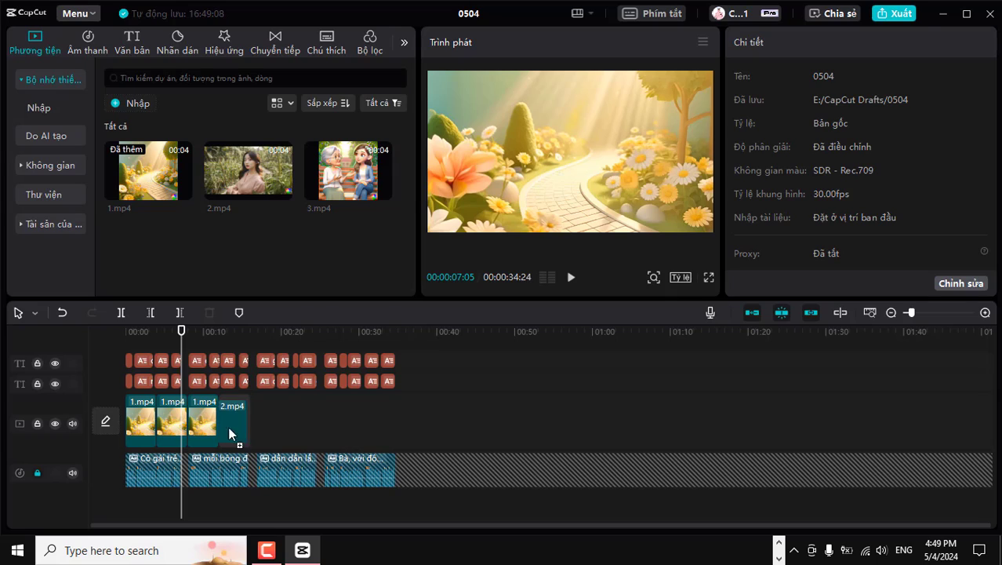
pyautogui.moveTo(229, 433); pyautogui.dragTo(242, 419)
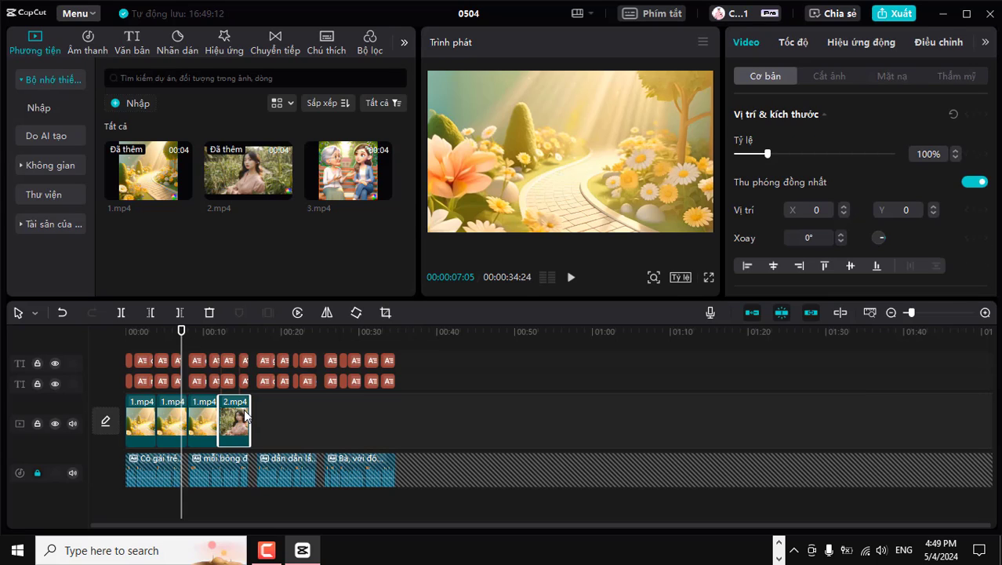
pyautogui.hotkey('ctrl', 'v')
pyautogui.moveTo(200, 416); pyautogui.dragTo(268, 466)
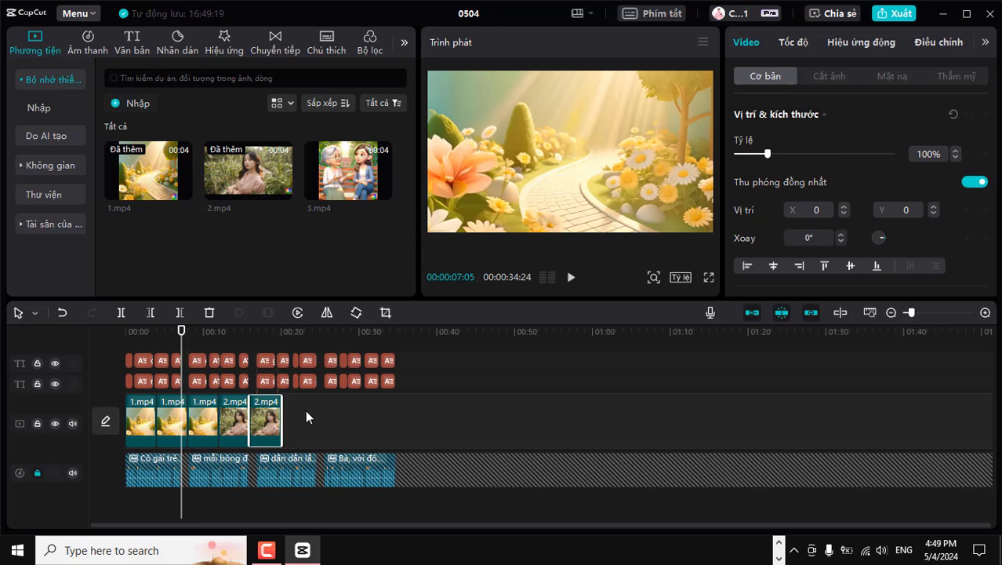
pyautogui.hotkey('ctrl', 'v')
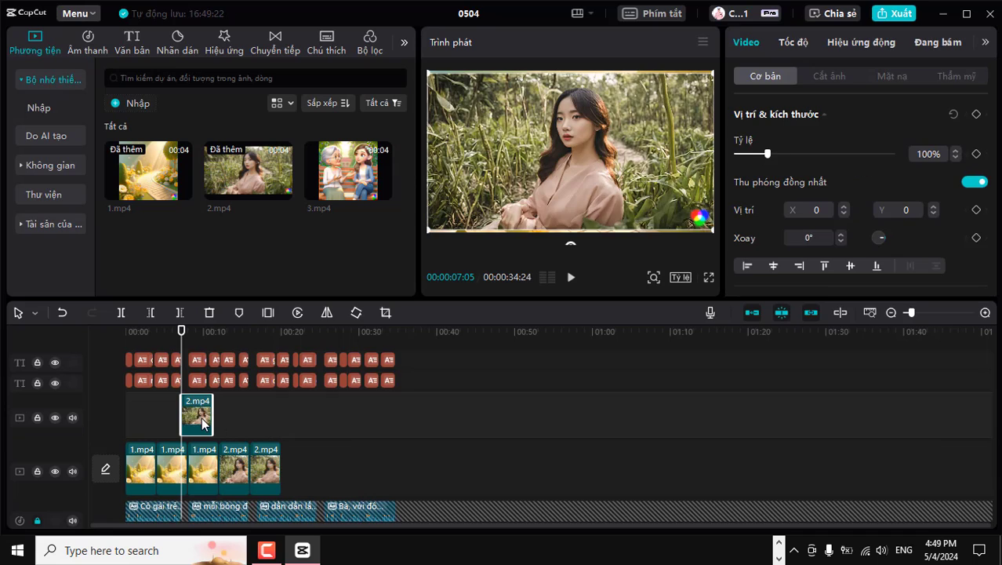
pyautogui.moveTo(206, 424); pyautogui.dragTo(306, 478)
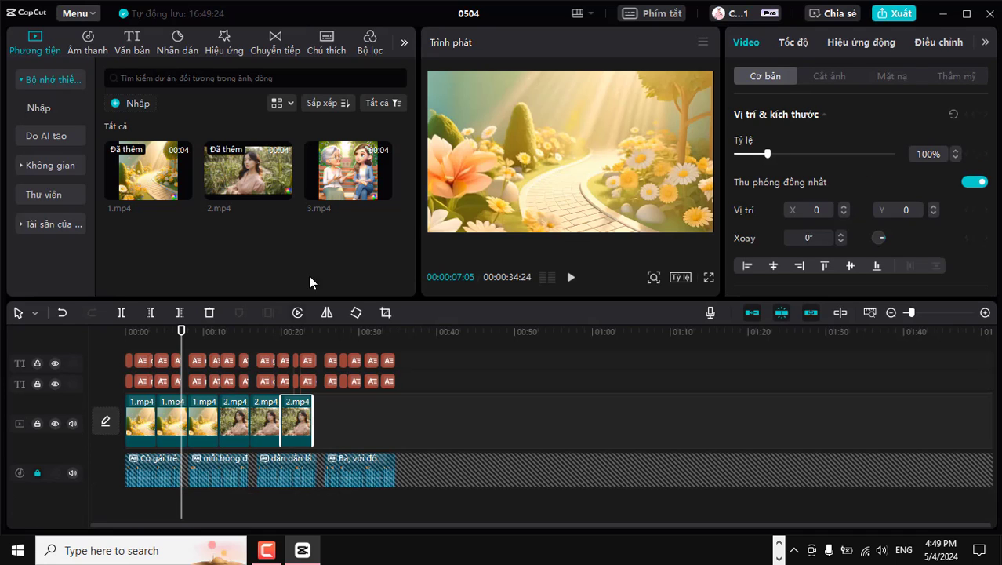
# - Add the bench clip 3.mp4 after the young woman clips and append two copies of it on the main track
pyautogui.moveTo(336, 180); pyautogui.dragTo(312, 420)
pyautogui.hotkey('ctrl', 'c')
pyautogui.hotkey('ctrl', 'v')
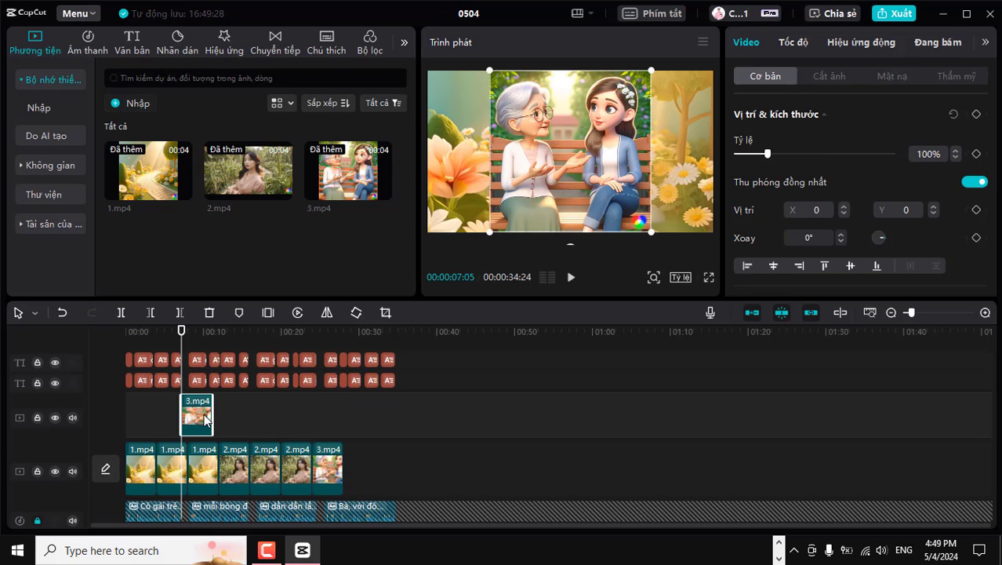
pyautogui.moveTo(205, 420); pyautogui.dragTo(377, 468)
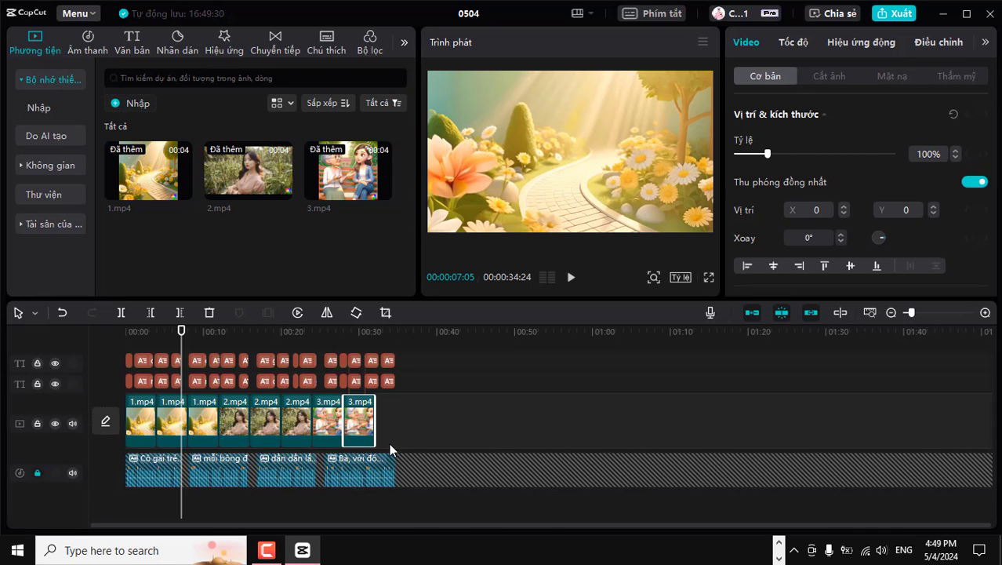
pyautogui.hotkey('ctrl', 'v')
pyautogui.moveTo(208, 415); pyautogui.dragTo(397, 480)
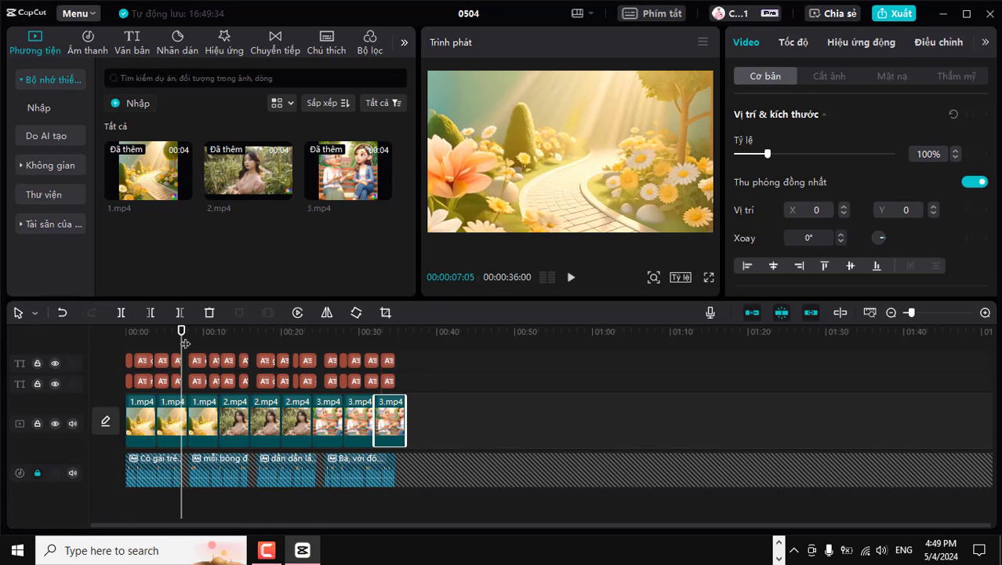
# - Select all three 3.mp4 clips together and set their scale to 102%
pyautogui.moveTo(181, 330); pyautogui.dragTo(317, 369)
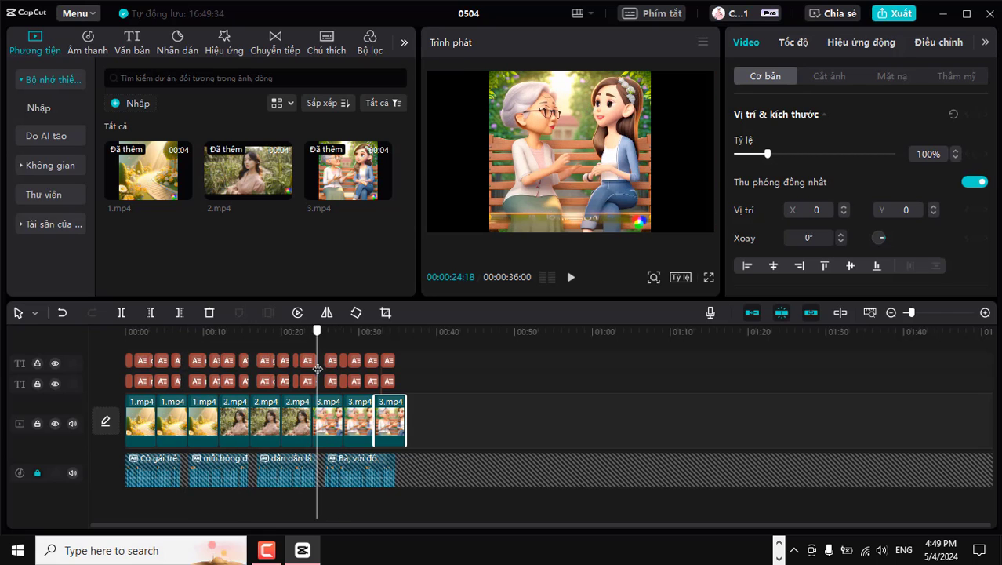
pyautogui.click(334, 424)
pyautogui.keyDown('ctrl'); pyautogui.click(392, 426); pyautogui.keyUp('ctrl')
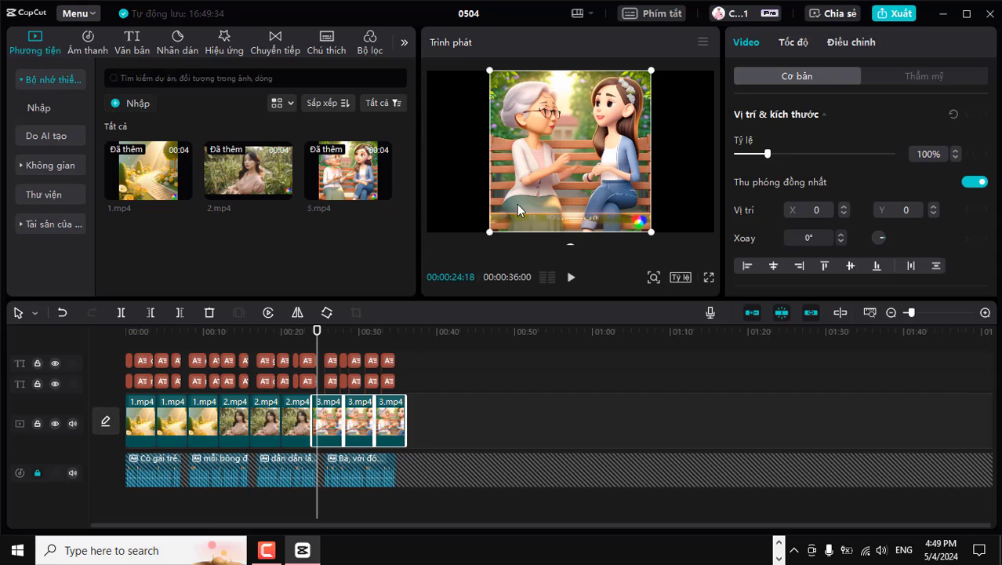
pyautogui.moveTo(768, 156)
pyautogui.mouseDown()
pyautogui.moveTo(789, 155)
pyautogui.moveTo(769, 159)
pyautogui.mouseUp()
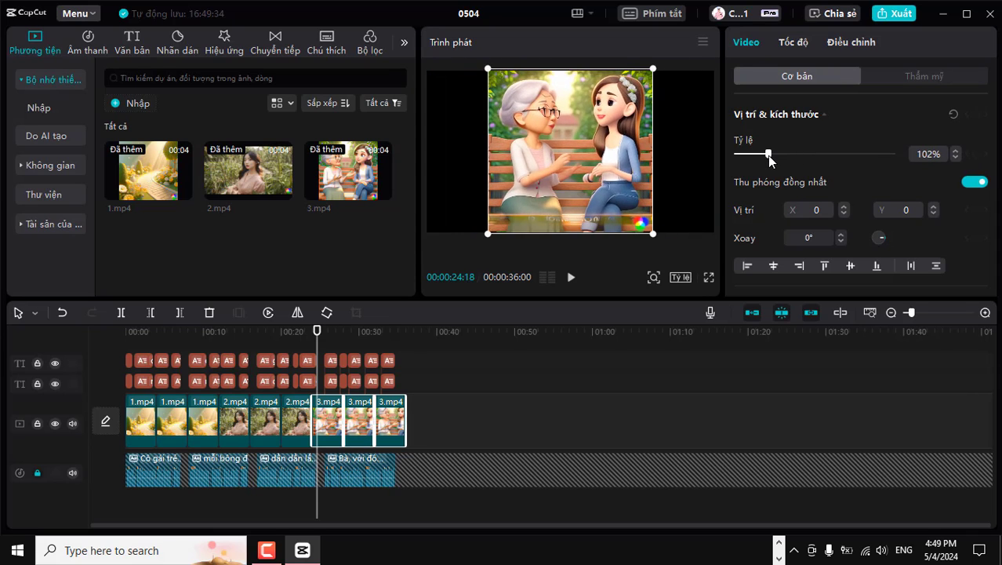
pyautogui.click(581, 394)
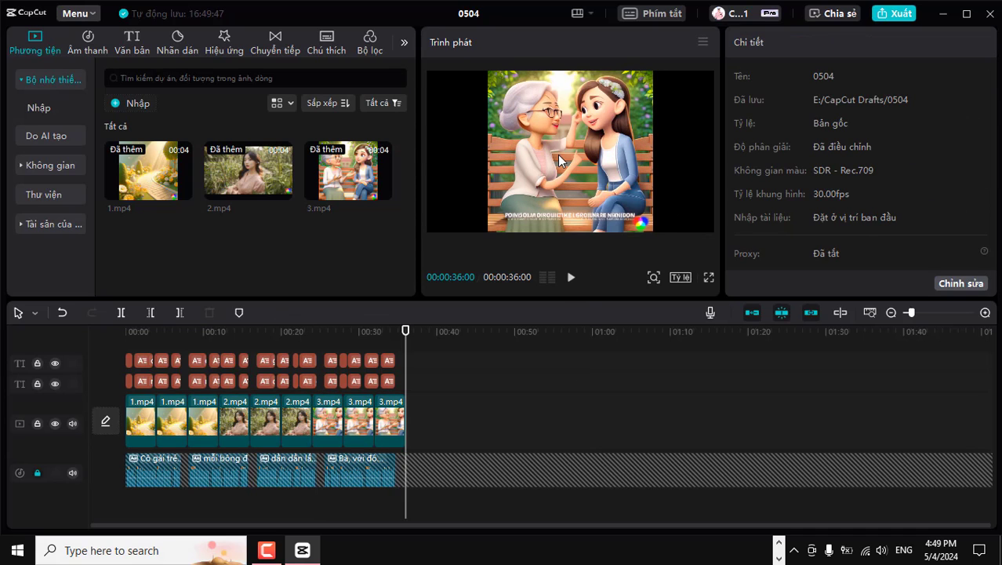
# - Apply the yellow text preset with a black outline to all captions in both languages and play back part of the video
pyautogui.moveTo(406, 330); pyautogui.dragTo(249, 386)
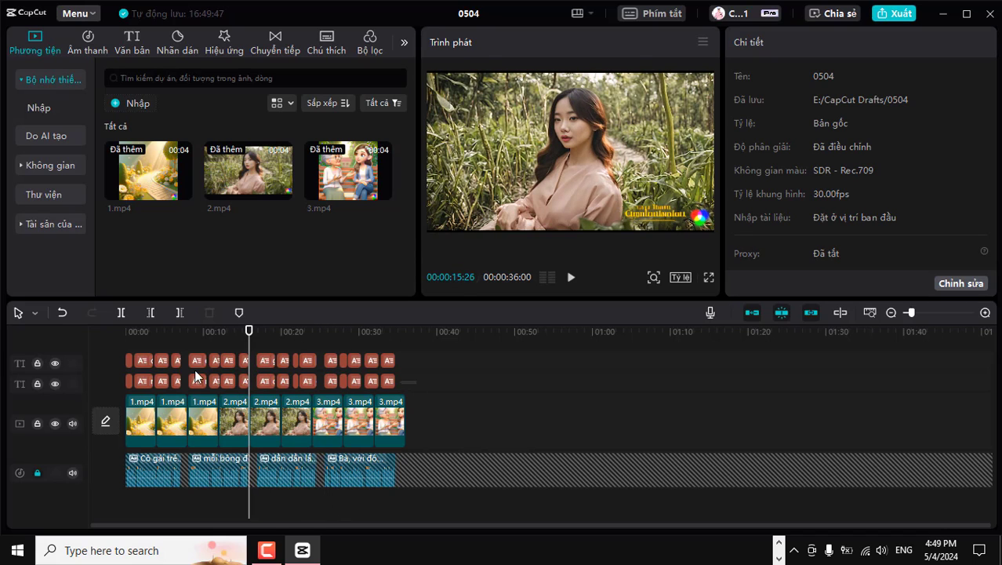
pyautogui.click(196, 377)
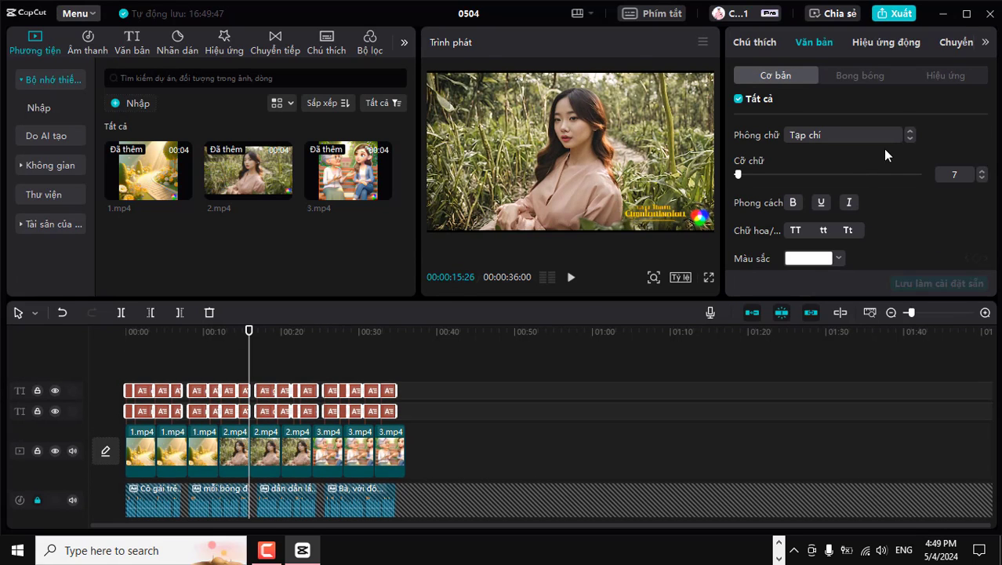
pyautogui.scroll(-10, 890, 169)
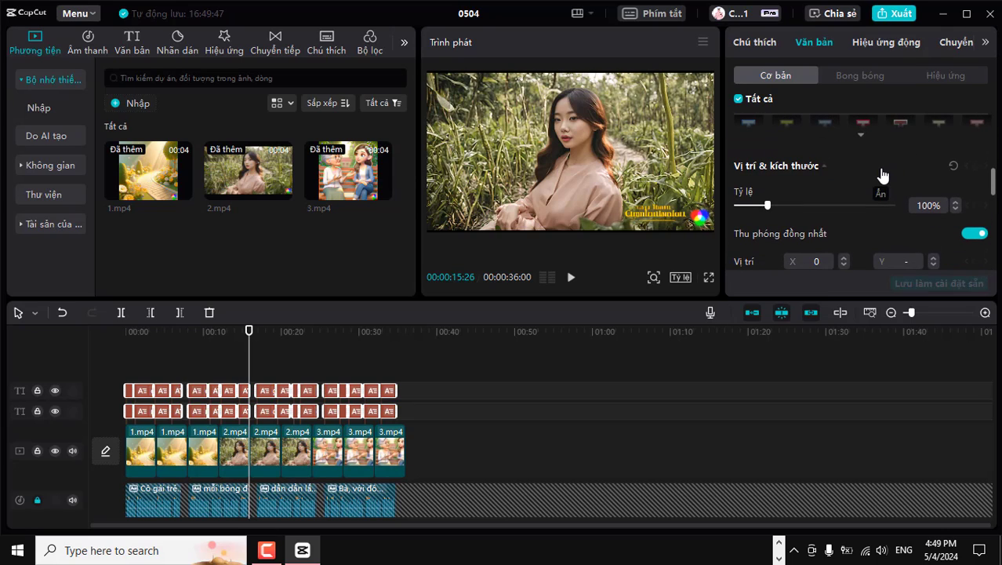
pyautogui.scroll(2, 879, 173)
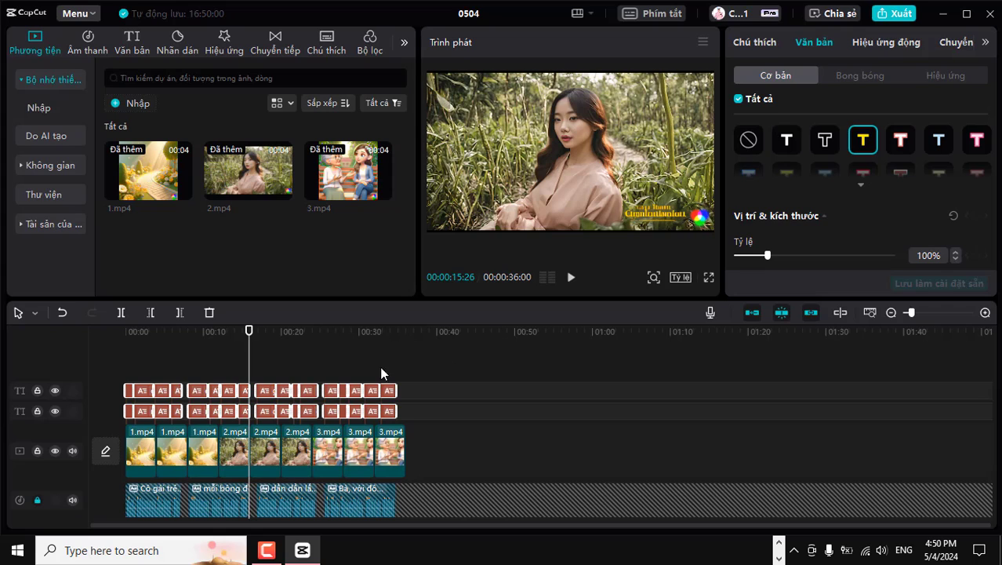
pyautogui.click(572, 277)
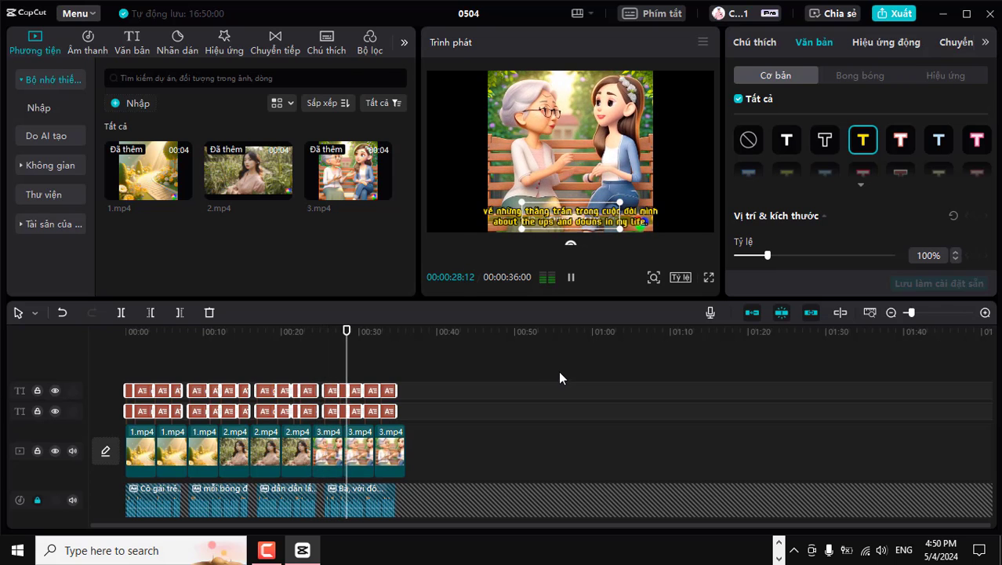
pyautogui.click(571, 279)
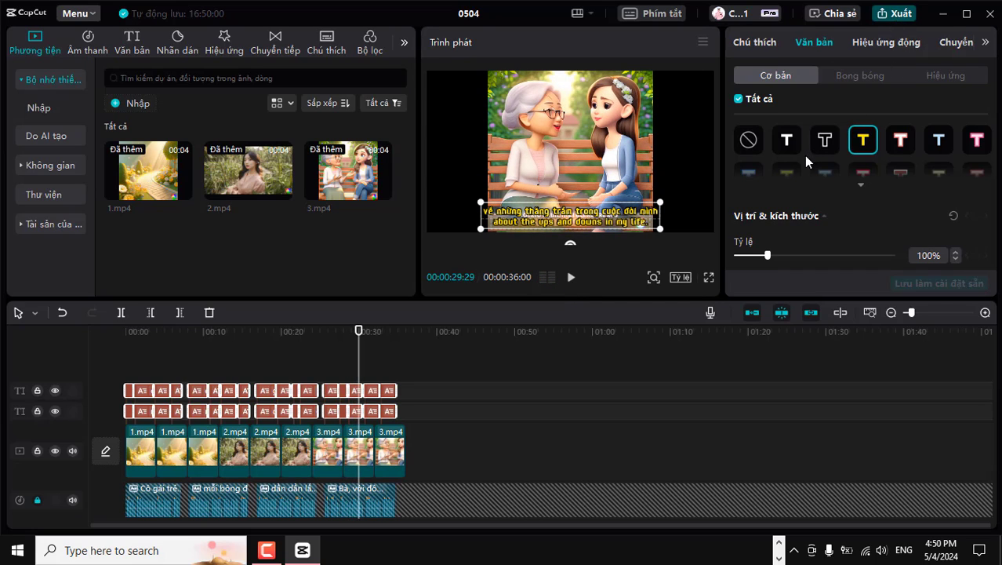
# - Export project 0504 as a 1080P, 30fps mp4 with MP3 audio to Video AI > New folder on drive D
pyautogui.hotkey('ctrl', 'e')
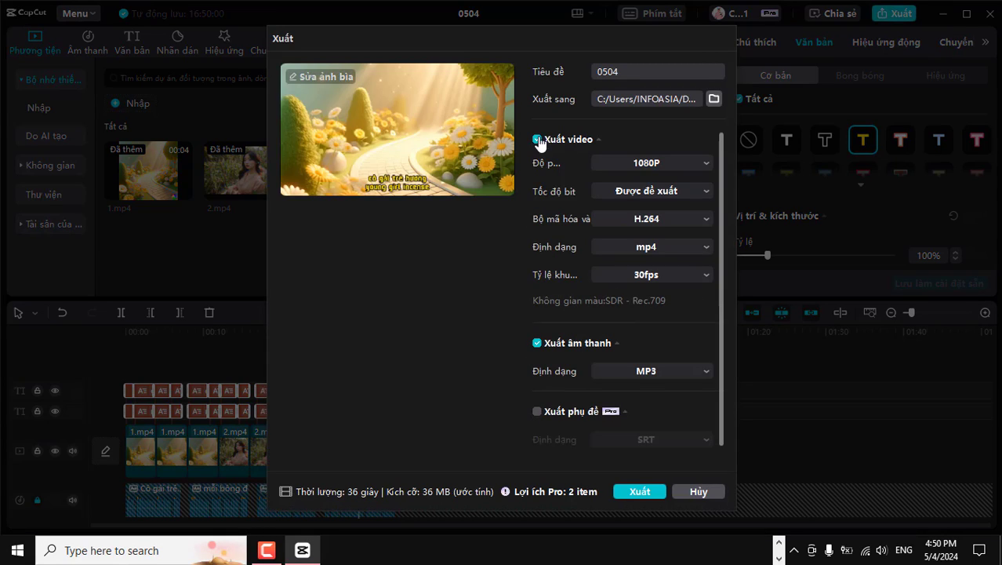
pyautogui.click(713, 99)
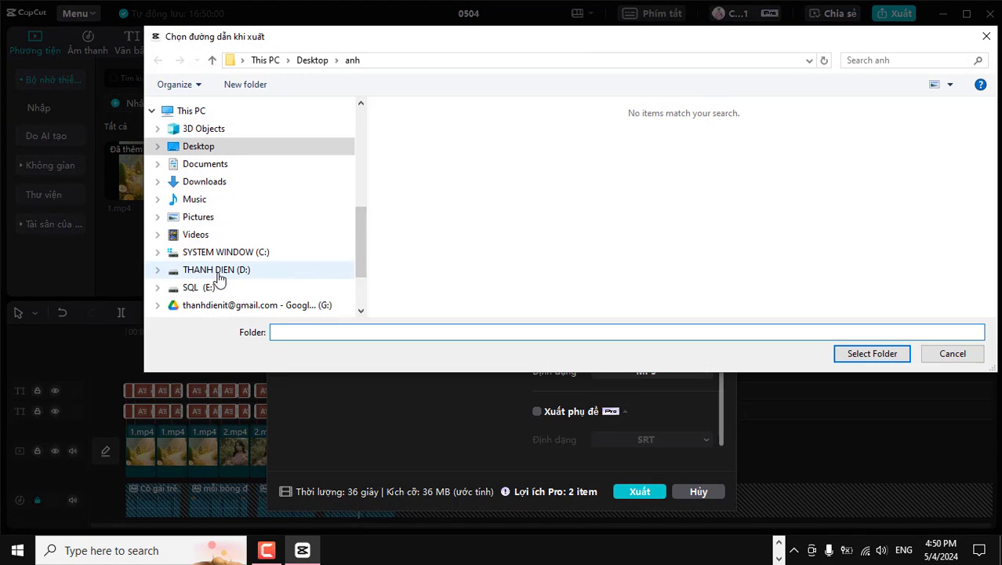
pyautogui.click(218, 273)
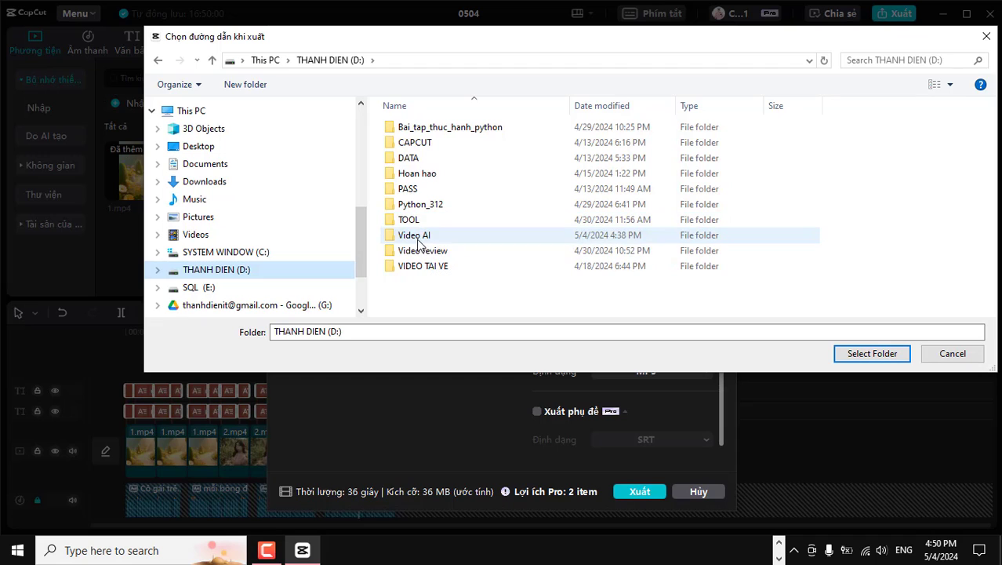
pyautogui.doubleClick(415, 236)
pyautogui.doubleClick(410, 144)
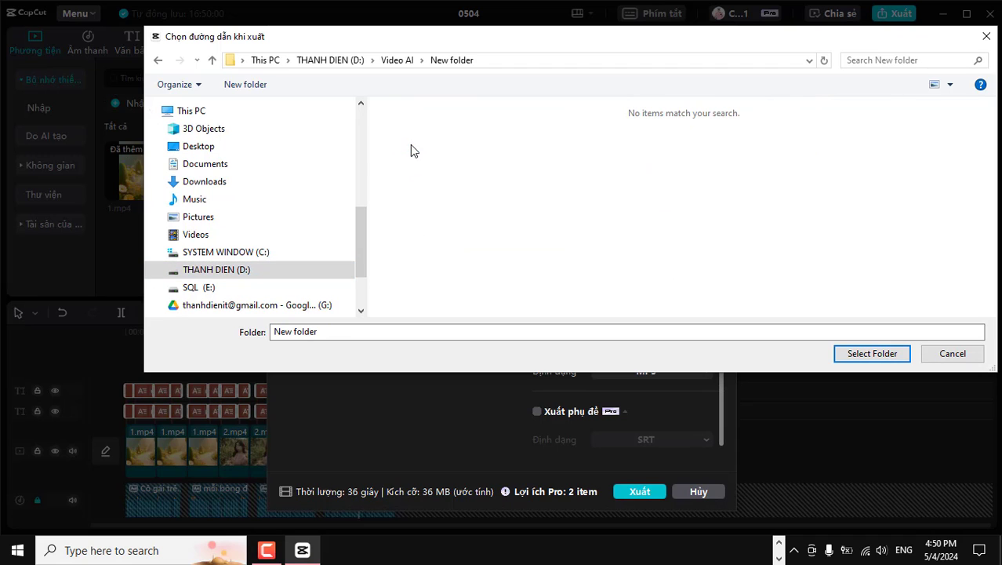
pyautogui.click(844, 354)
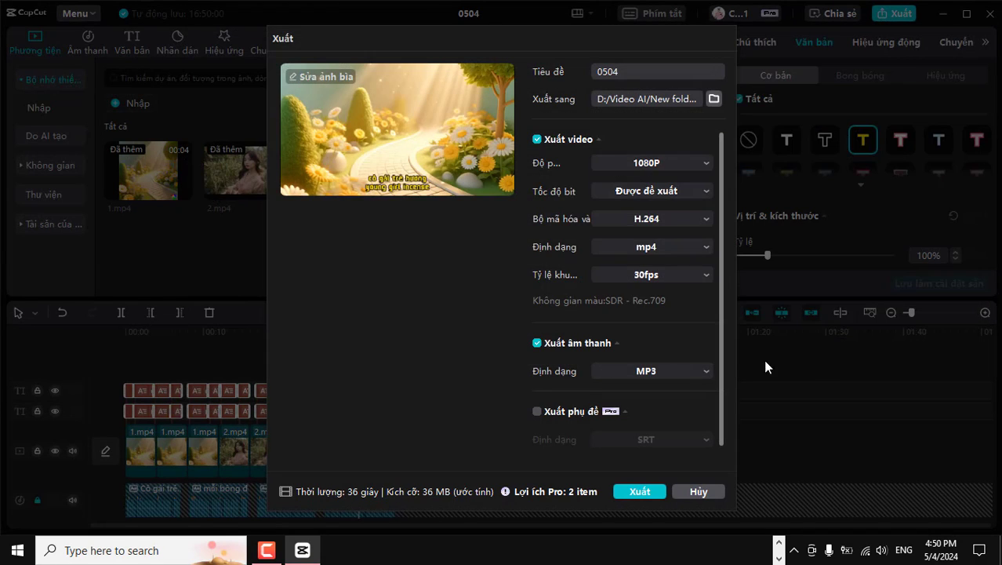
pyautogui.click(637, 490)
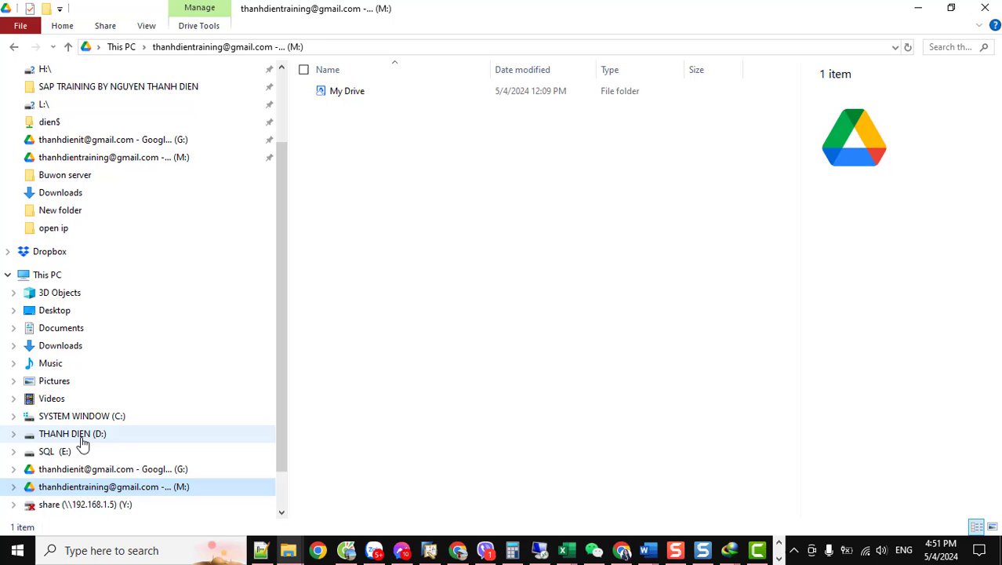
# - Open the exported 0504 folder inside Video AI > New folder on drive D in File Explorer
pyautogui.click(72, 433)
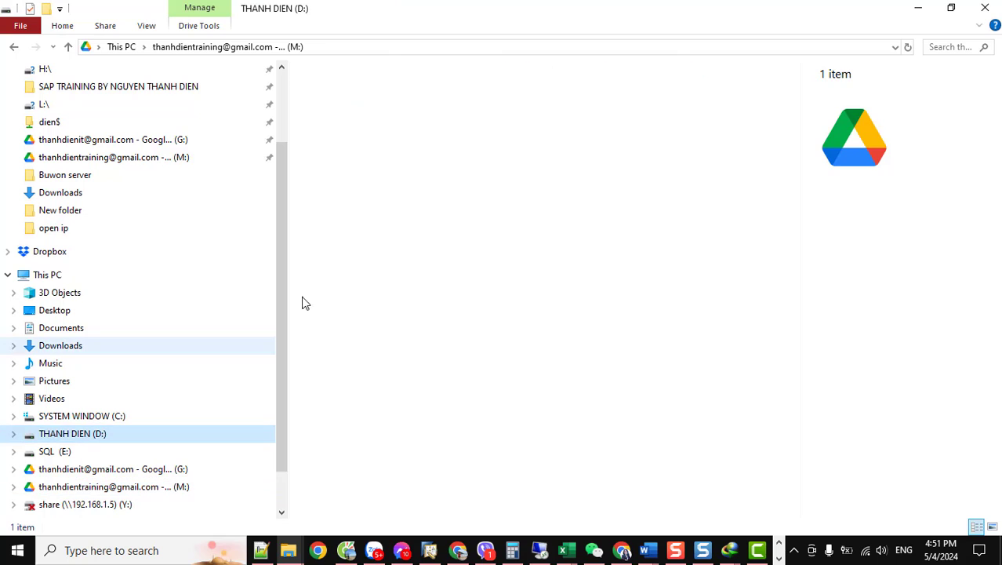
pyautogui.click(353, 206)
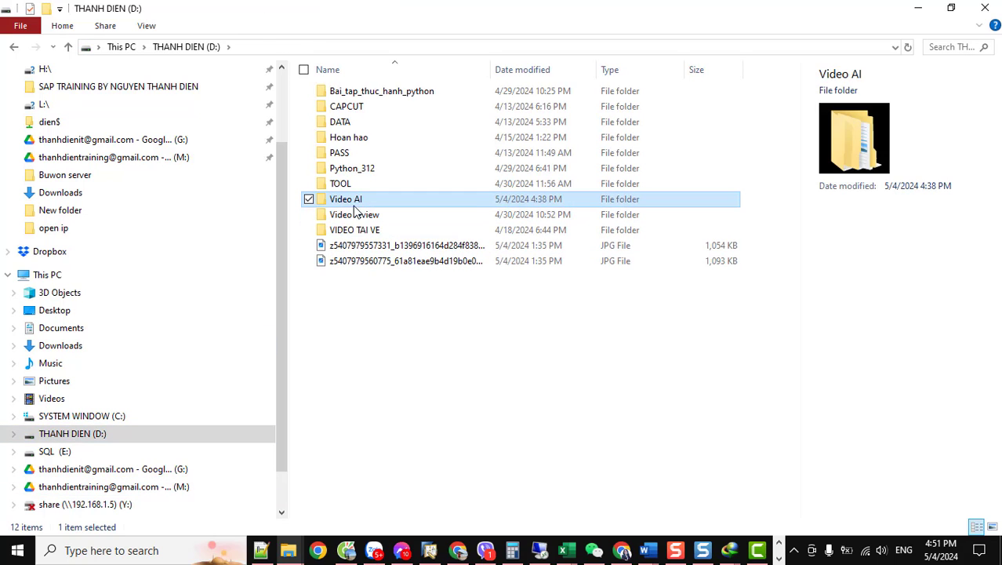
pyautogui.doubleClick(354, 205)
pyautogui.doubleClick(360, 108)
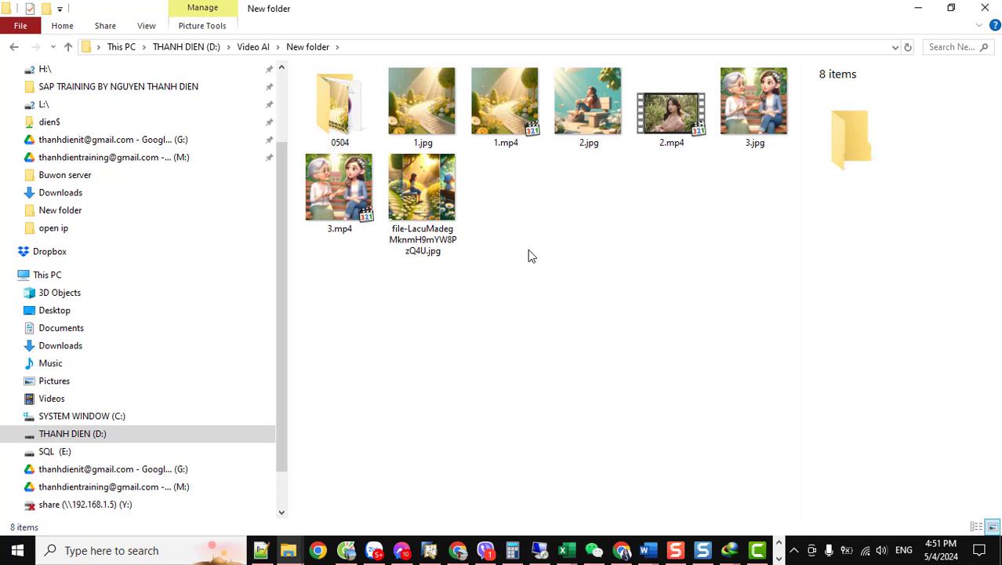
pyautogui.doubleClick(351, 102)
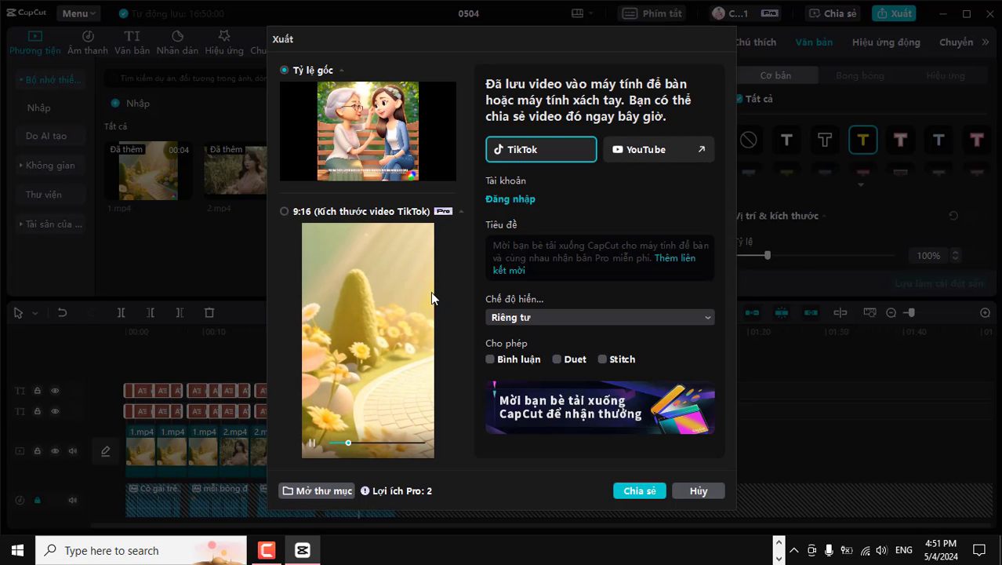
# - Dismiss the finished export window in CapCut, minimize the editor, and play the exported 0504.mp4 in the media player before closing it
pyautogui.click(696, 491)
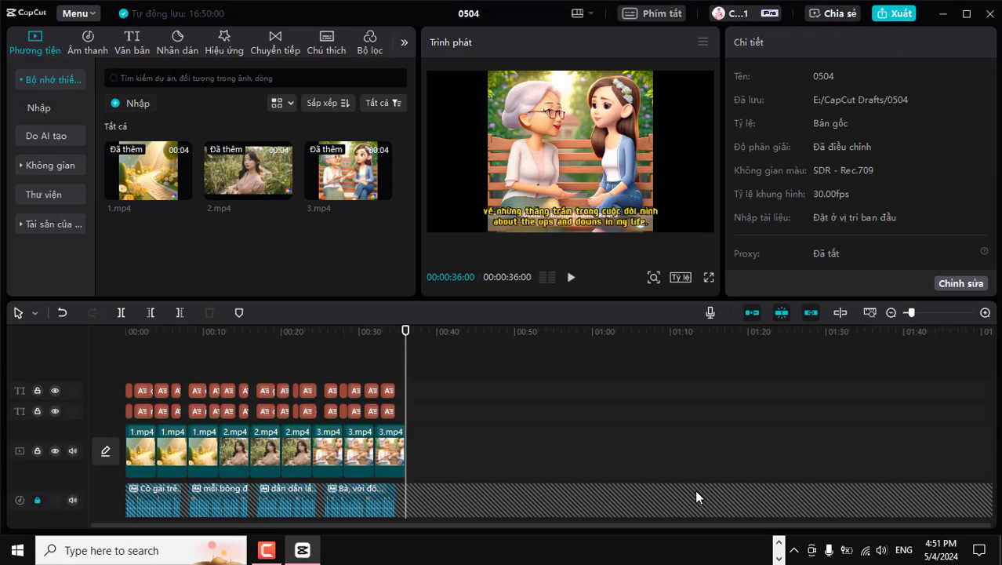
pyautogui.click(942, 14)
pyautogui.click(337, 93)
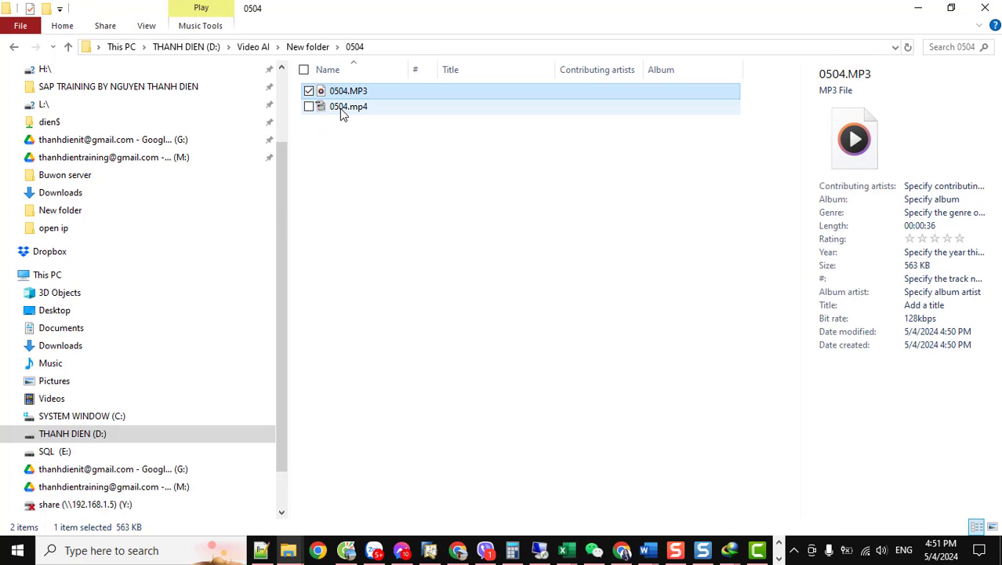
pyautogui.click(340, 109)
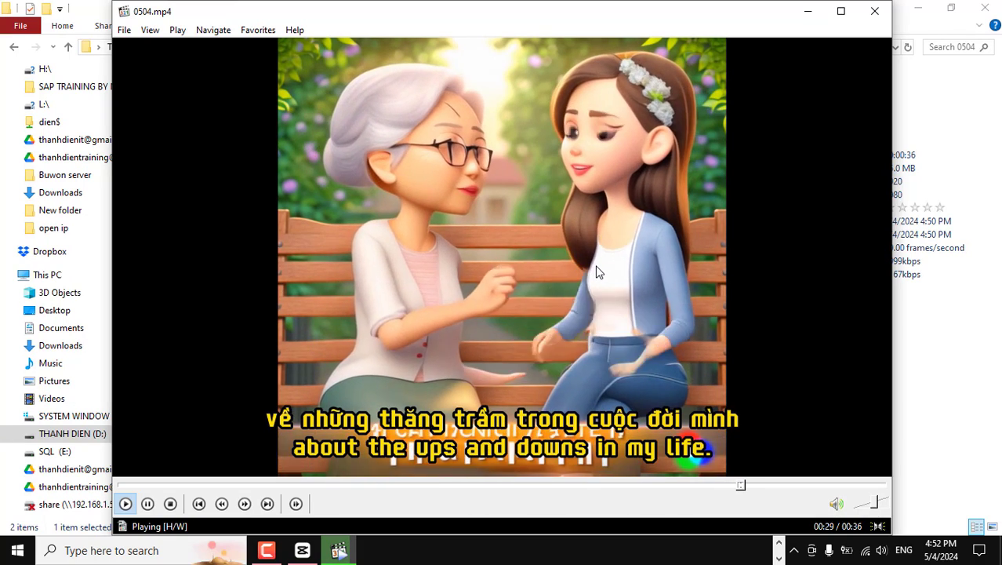
pyautogui.click(876, 12)
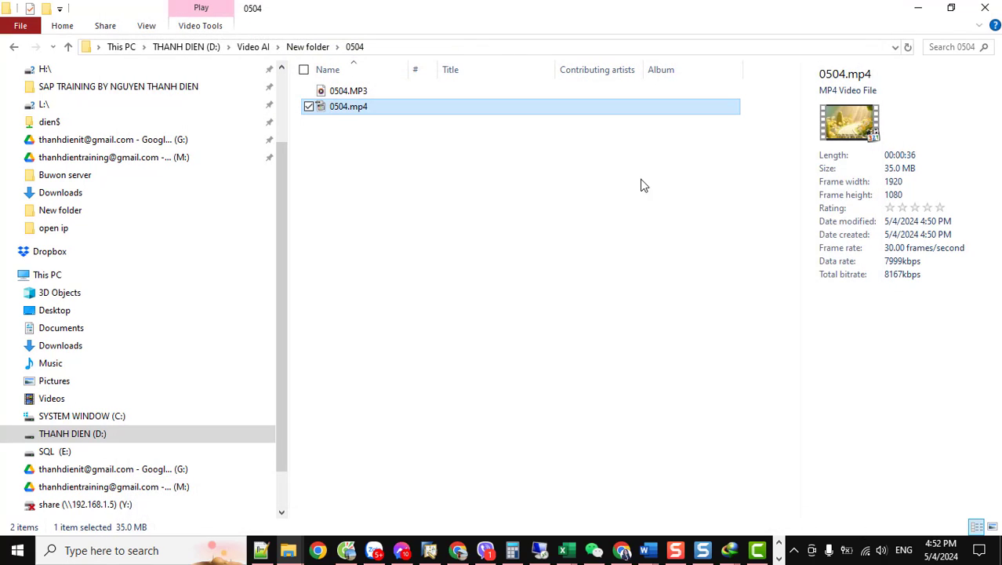
pyautogui.click(501, 291)
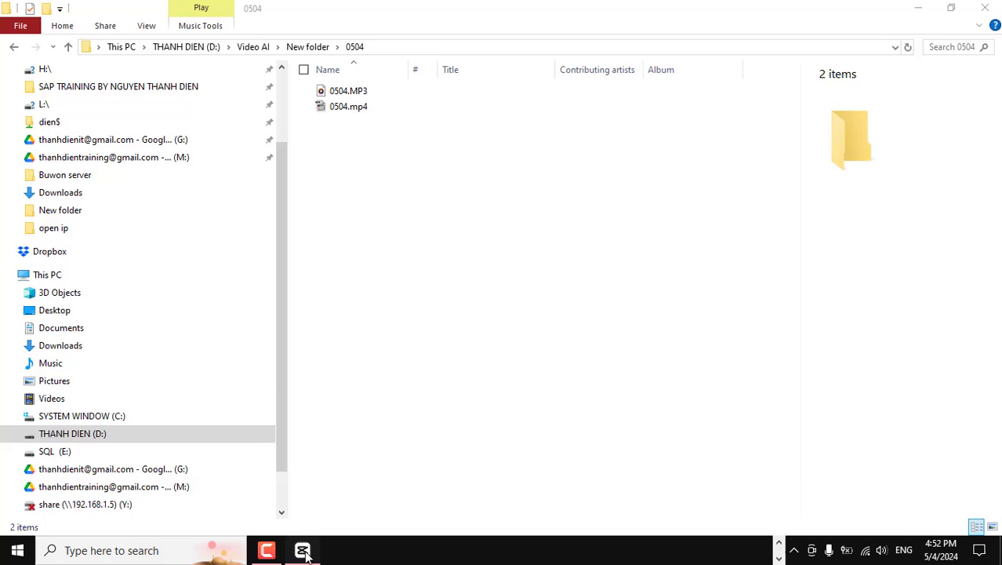
# - Switch back to CapCut and review the export settings of project 0504 without exporting again
pyautogui.click(304, 548)
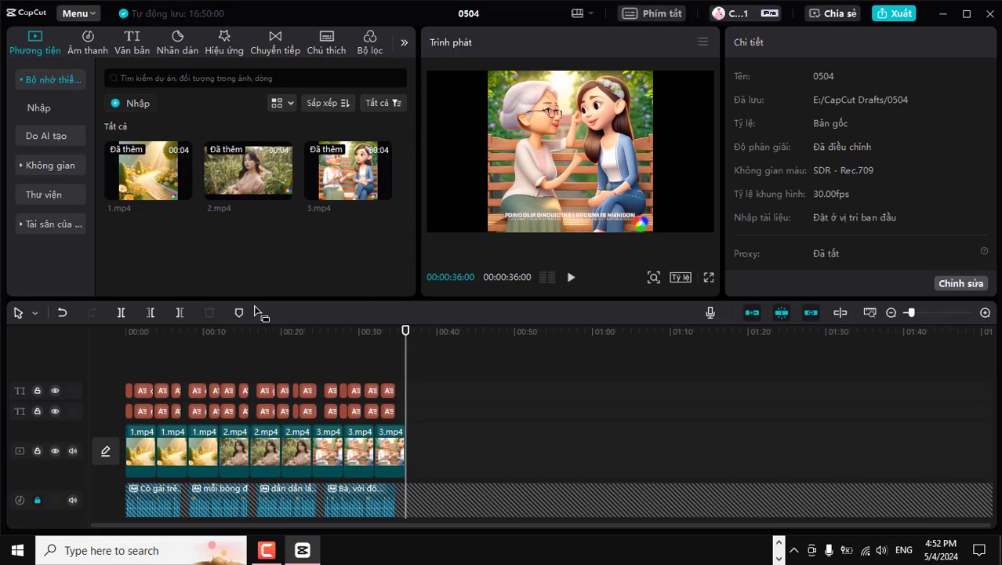
pyautogui.click(886, 14)
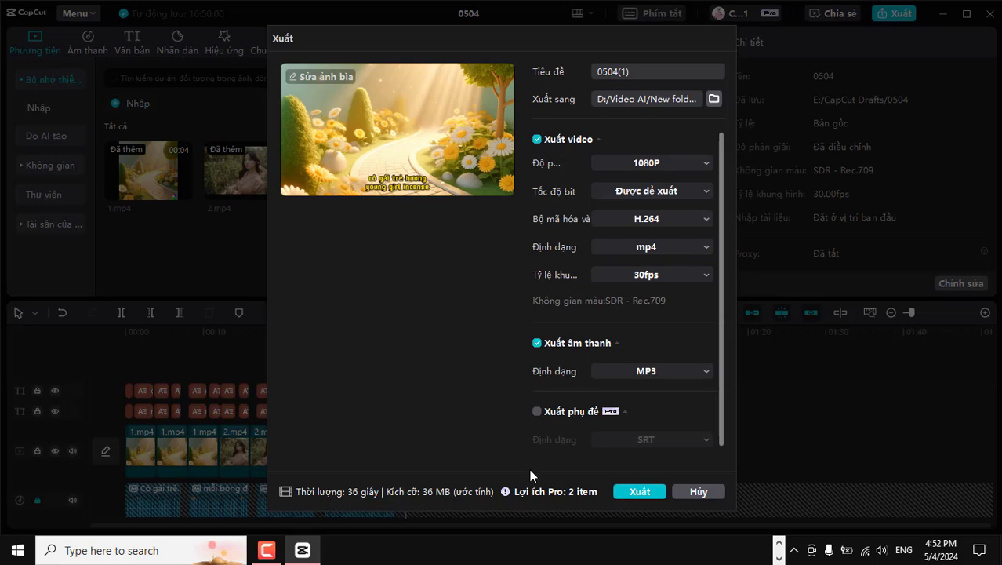
pyautogui.click(695, 491)
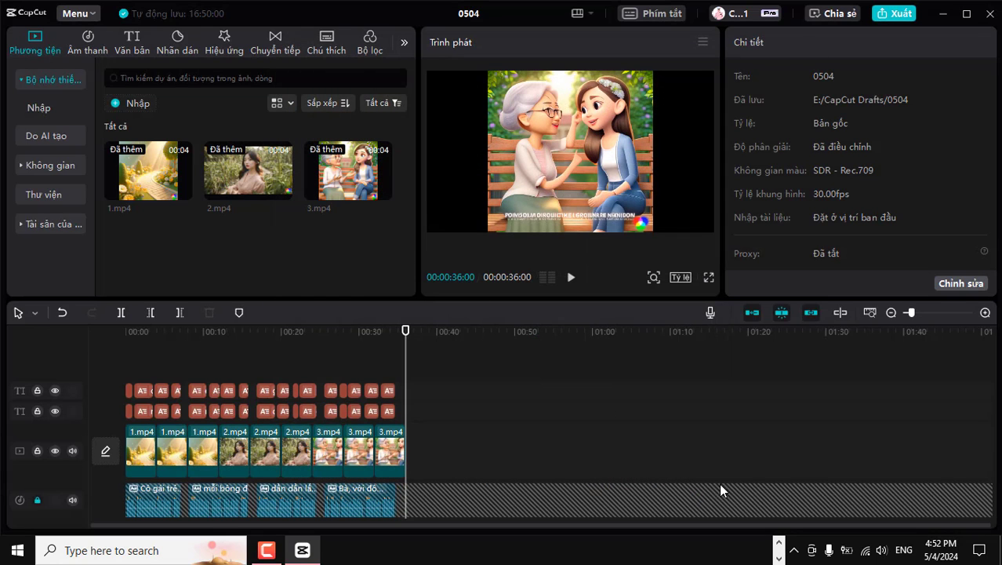
pyautogui.click(775, 555)
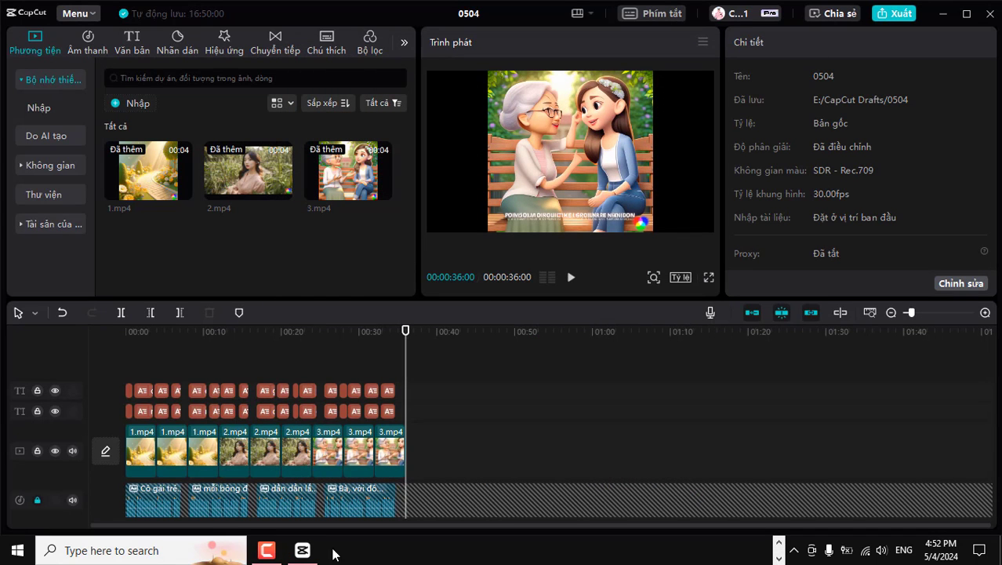